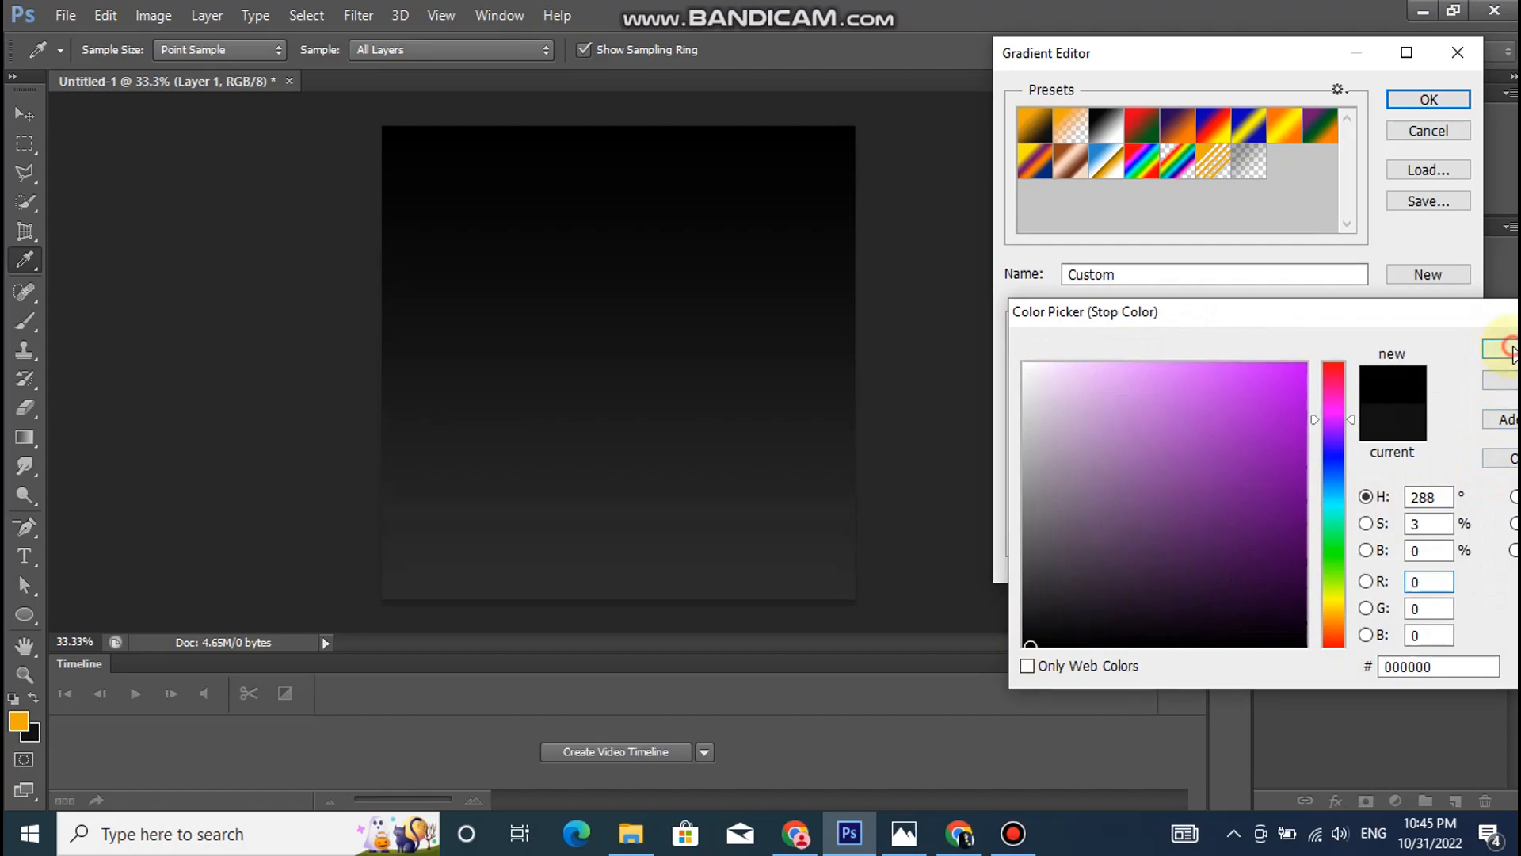
- Accept the edited gradient colours and set the gradient fill's style to Radial
left_click(1428, 99)
left_click(1226, 236)
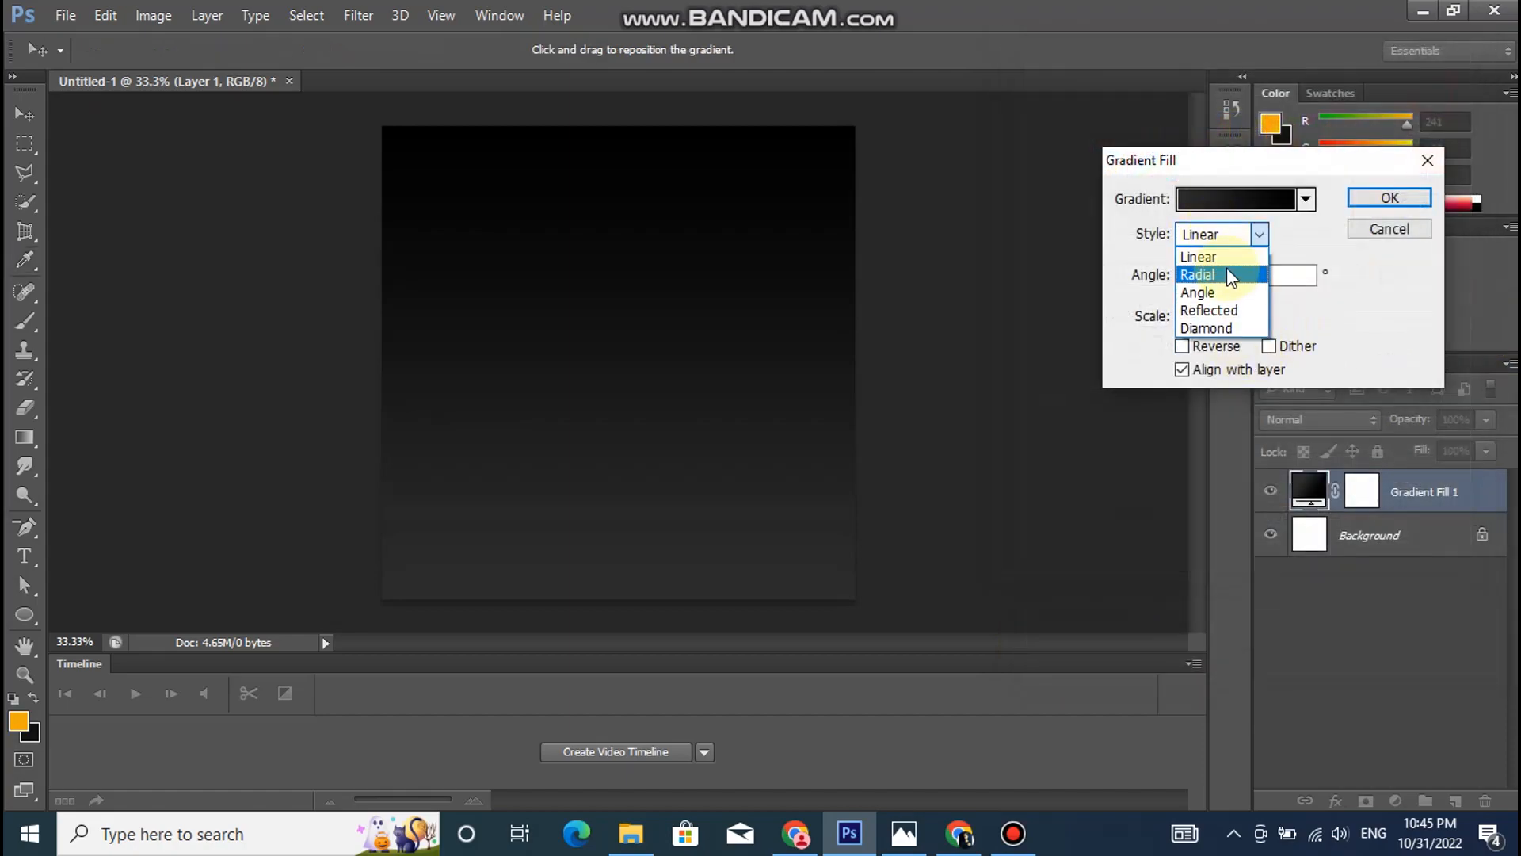
left_click(1226, 274)
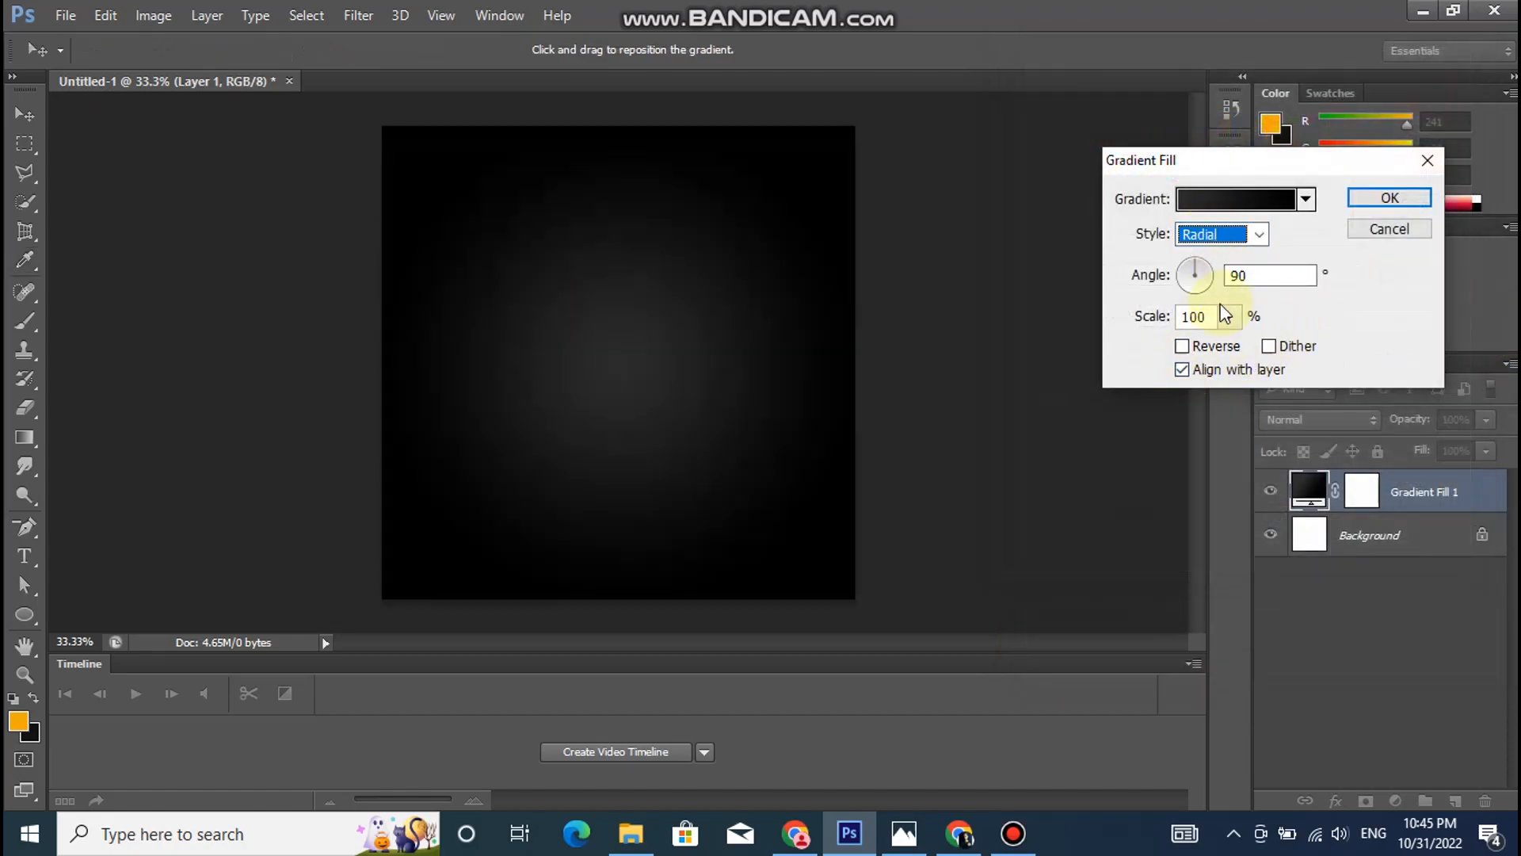
- Change the gradient's starting colour stop to near-black 191918 and apply the gradient fill
left_click(1197, 201)
left_click(1024, 434)
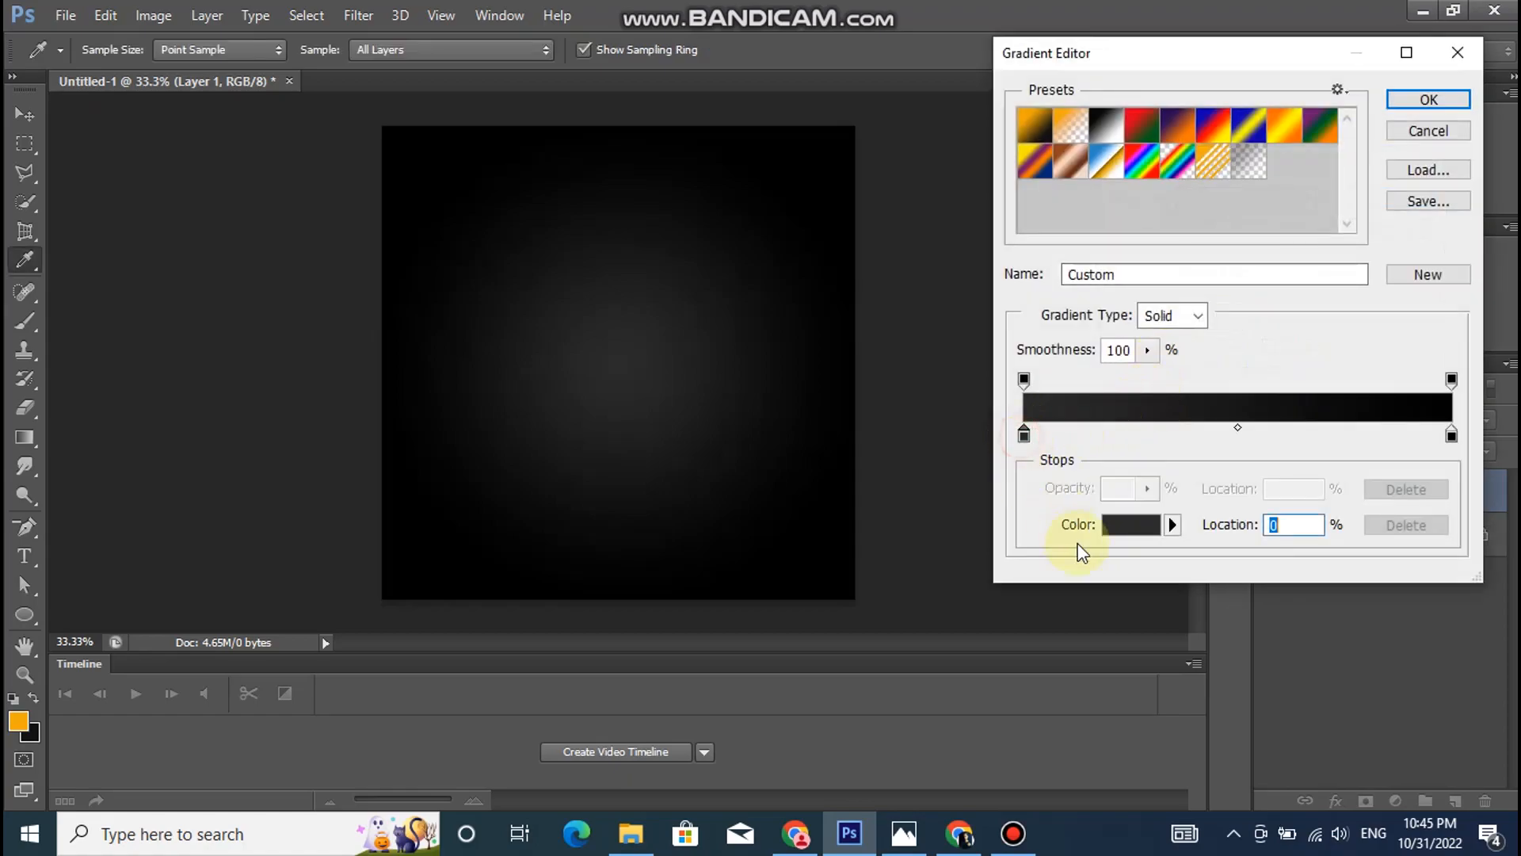
left_click(1128, 539)
left_click(1034, 619)
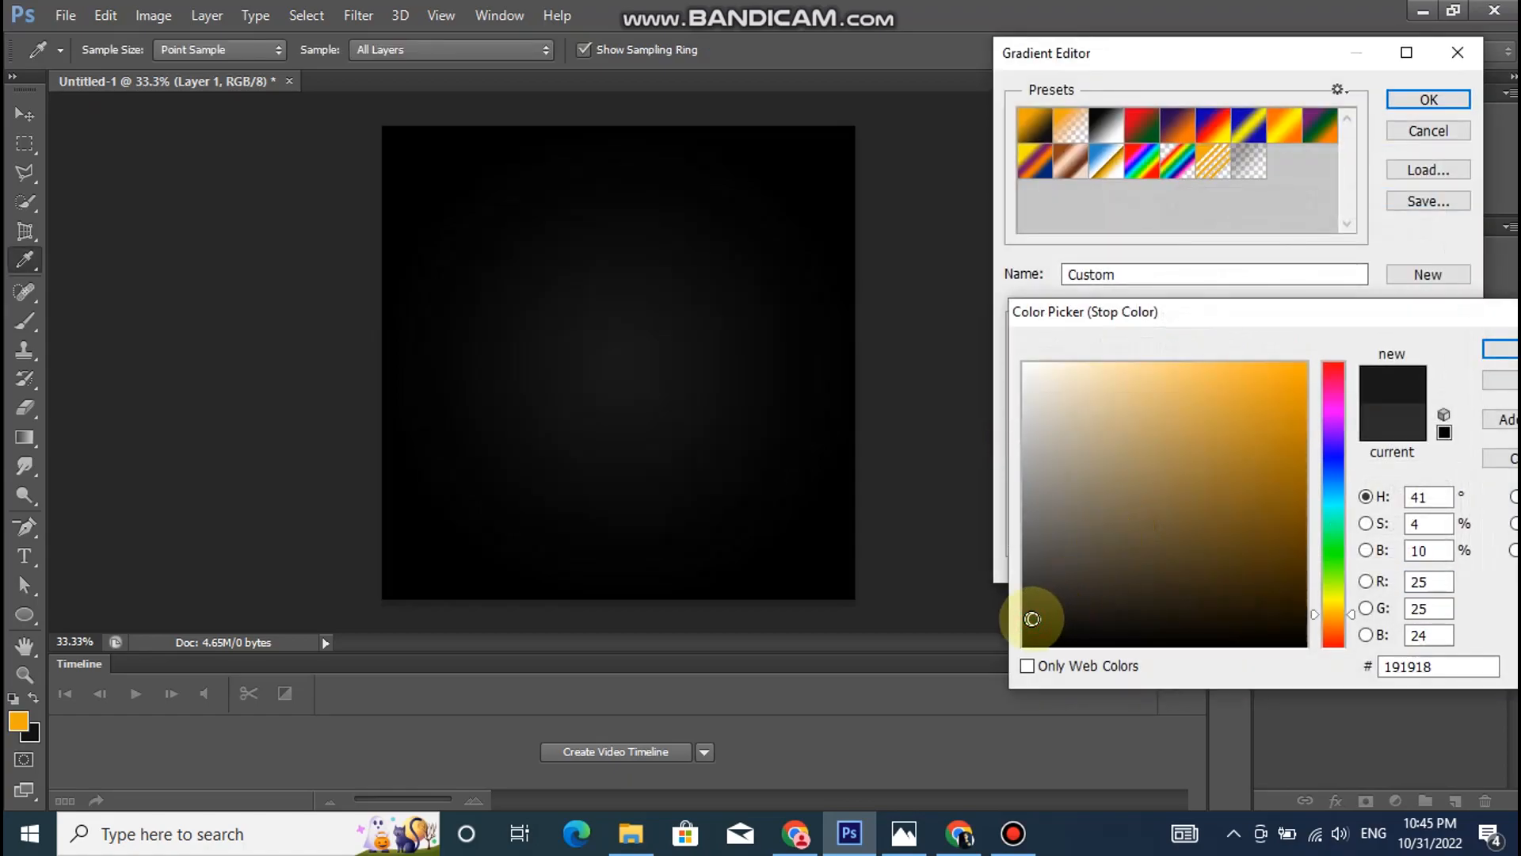
left_click(1499, 349)
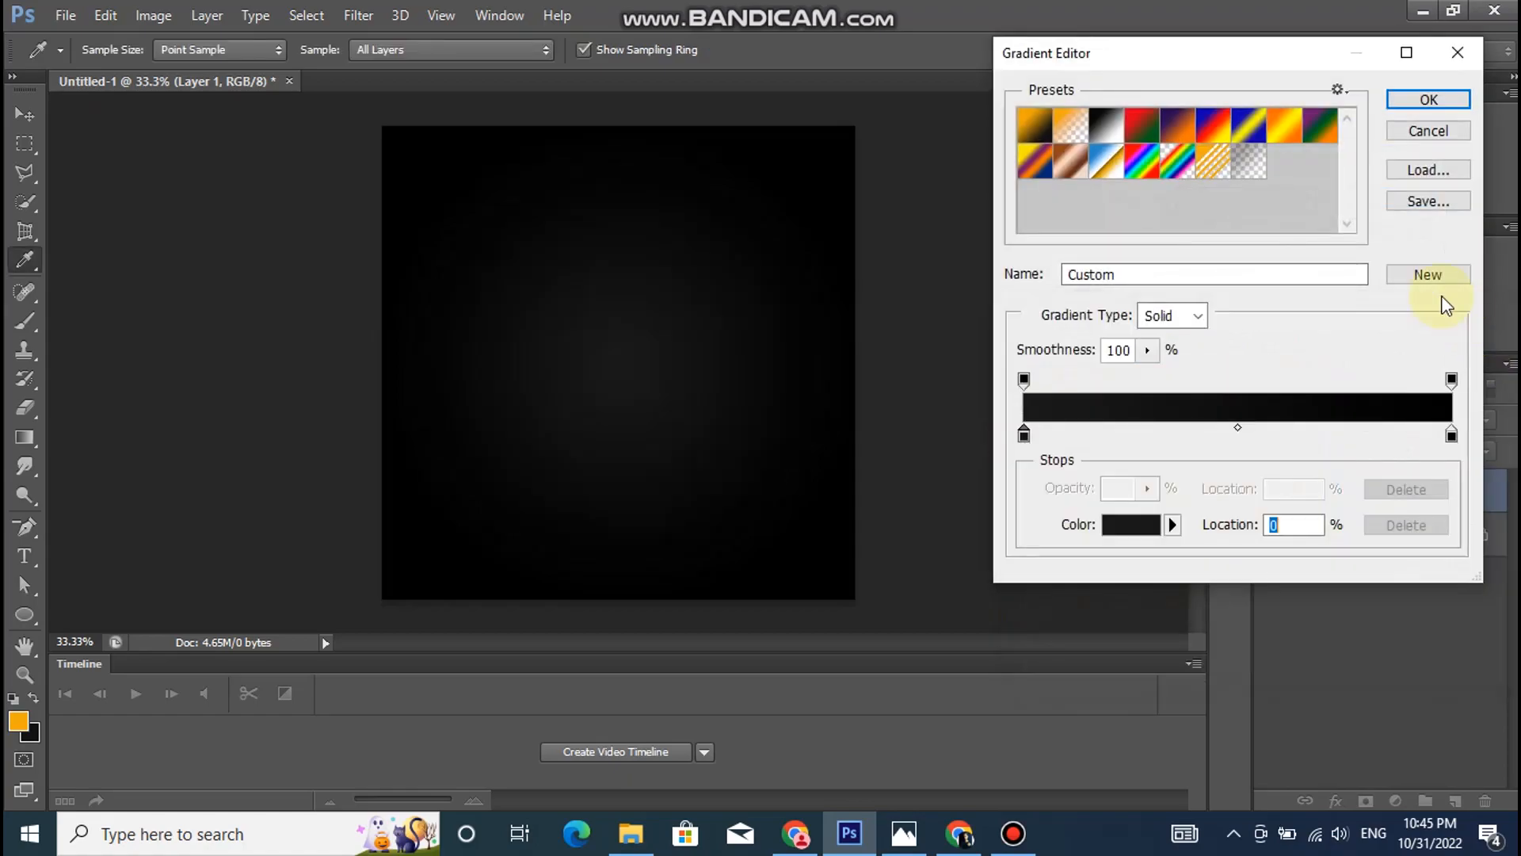
left_click(1426, 105)
left_click(1391, 188)
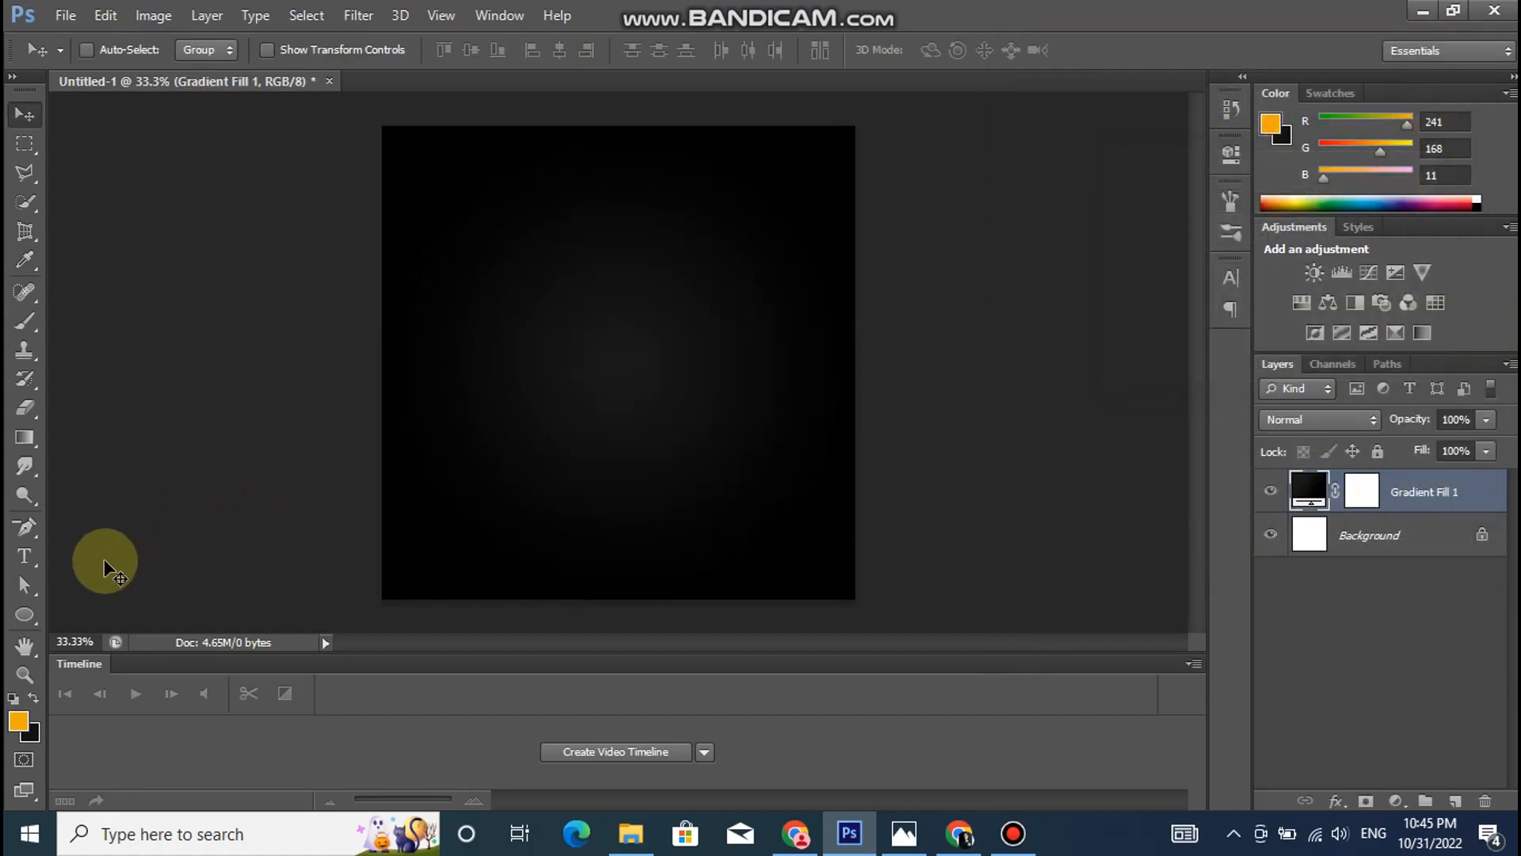
- Draw a rectangle about 1326 × 438 px across the lower part of the canvas and fill it with white
left_click_drag(24, 615, 117, 608)
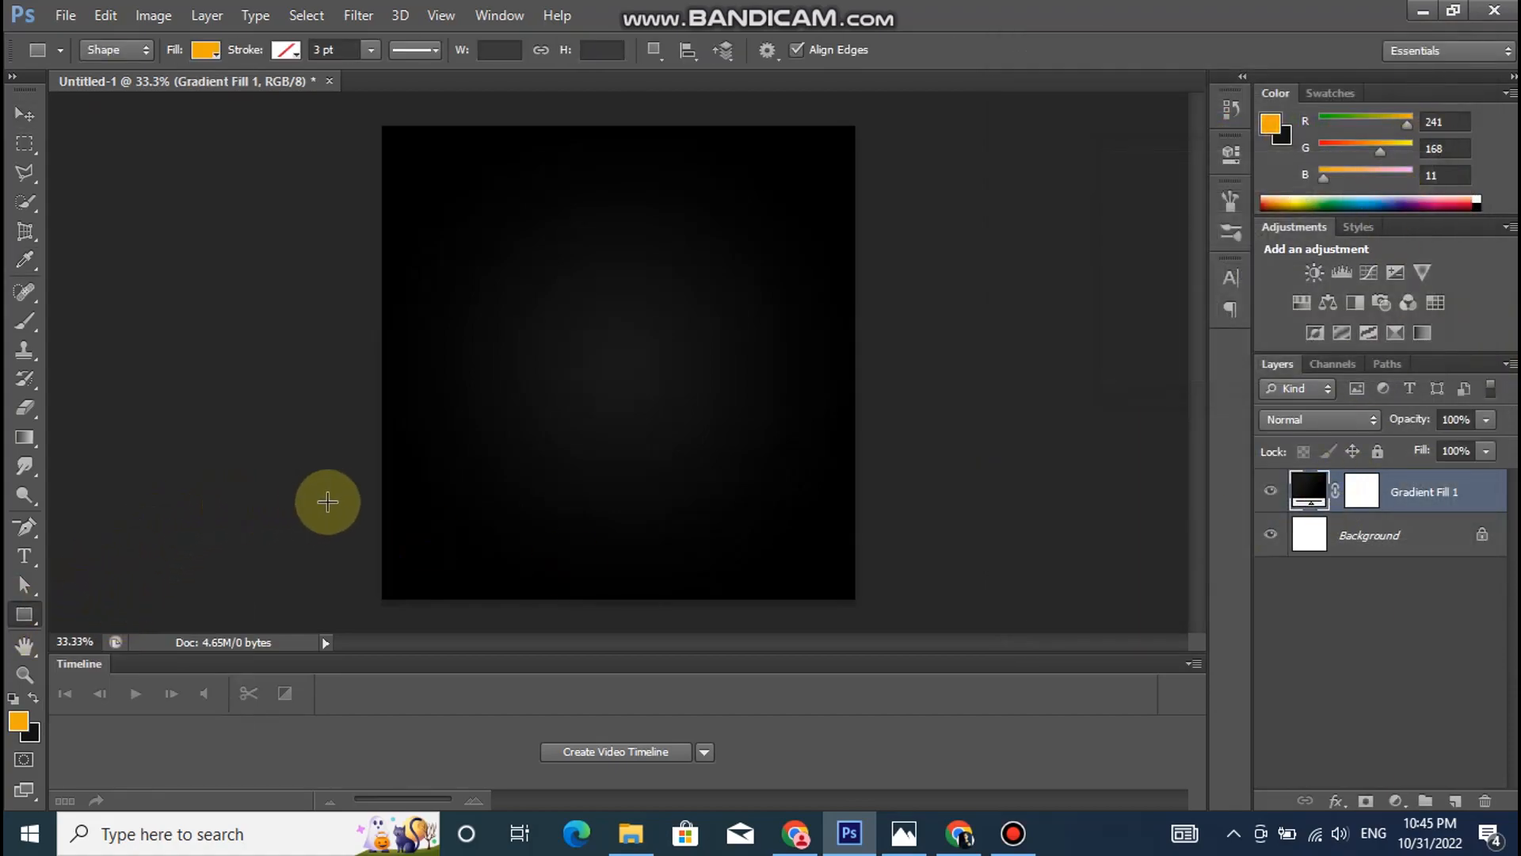
left_click_drag(380, 454, 872, 612)
left_click(202, 55)
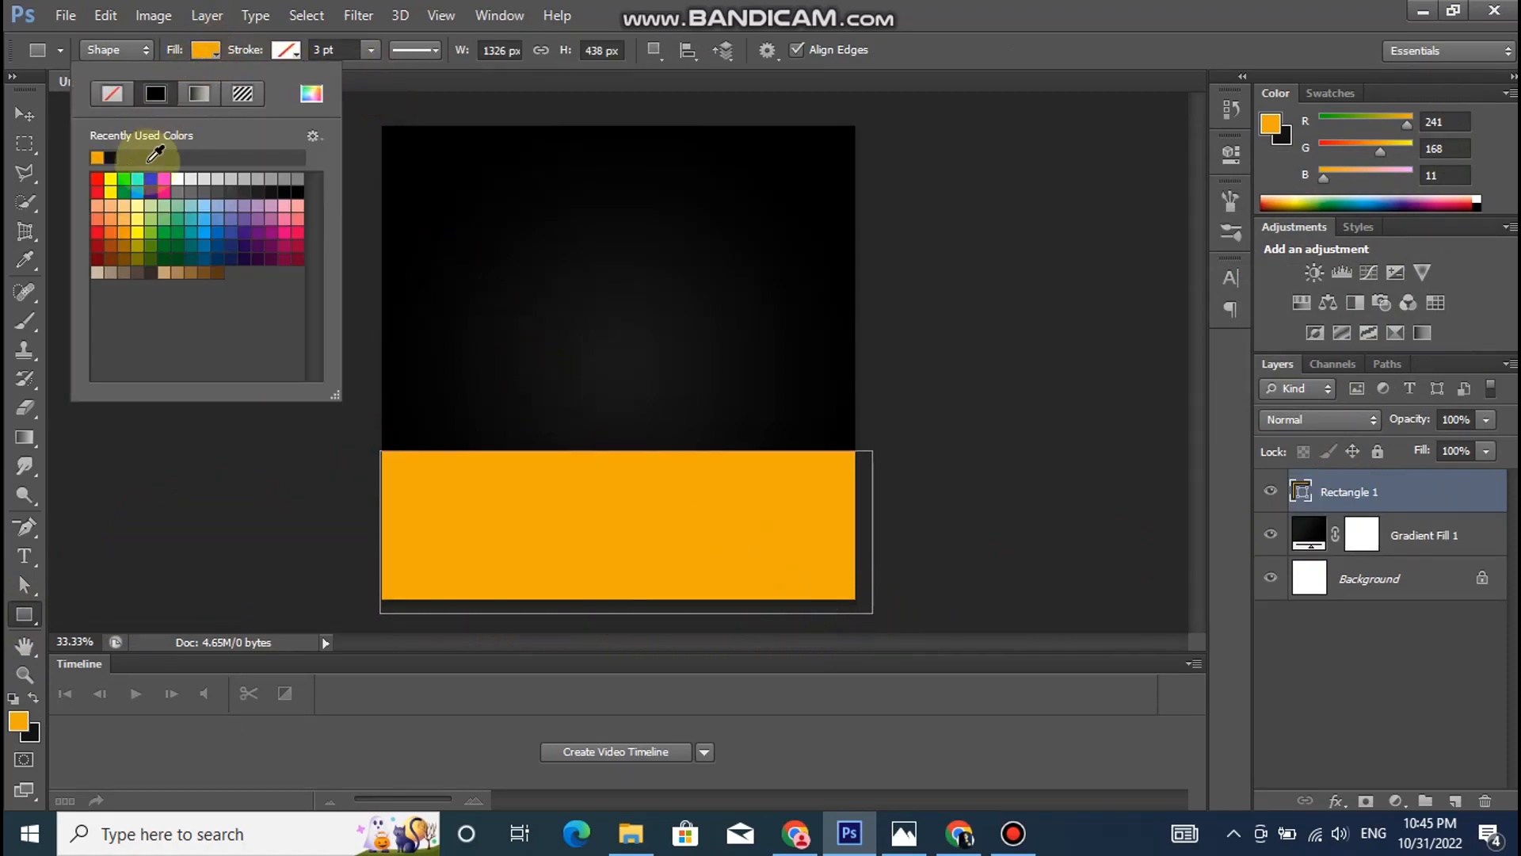
left_click(178, 176)
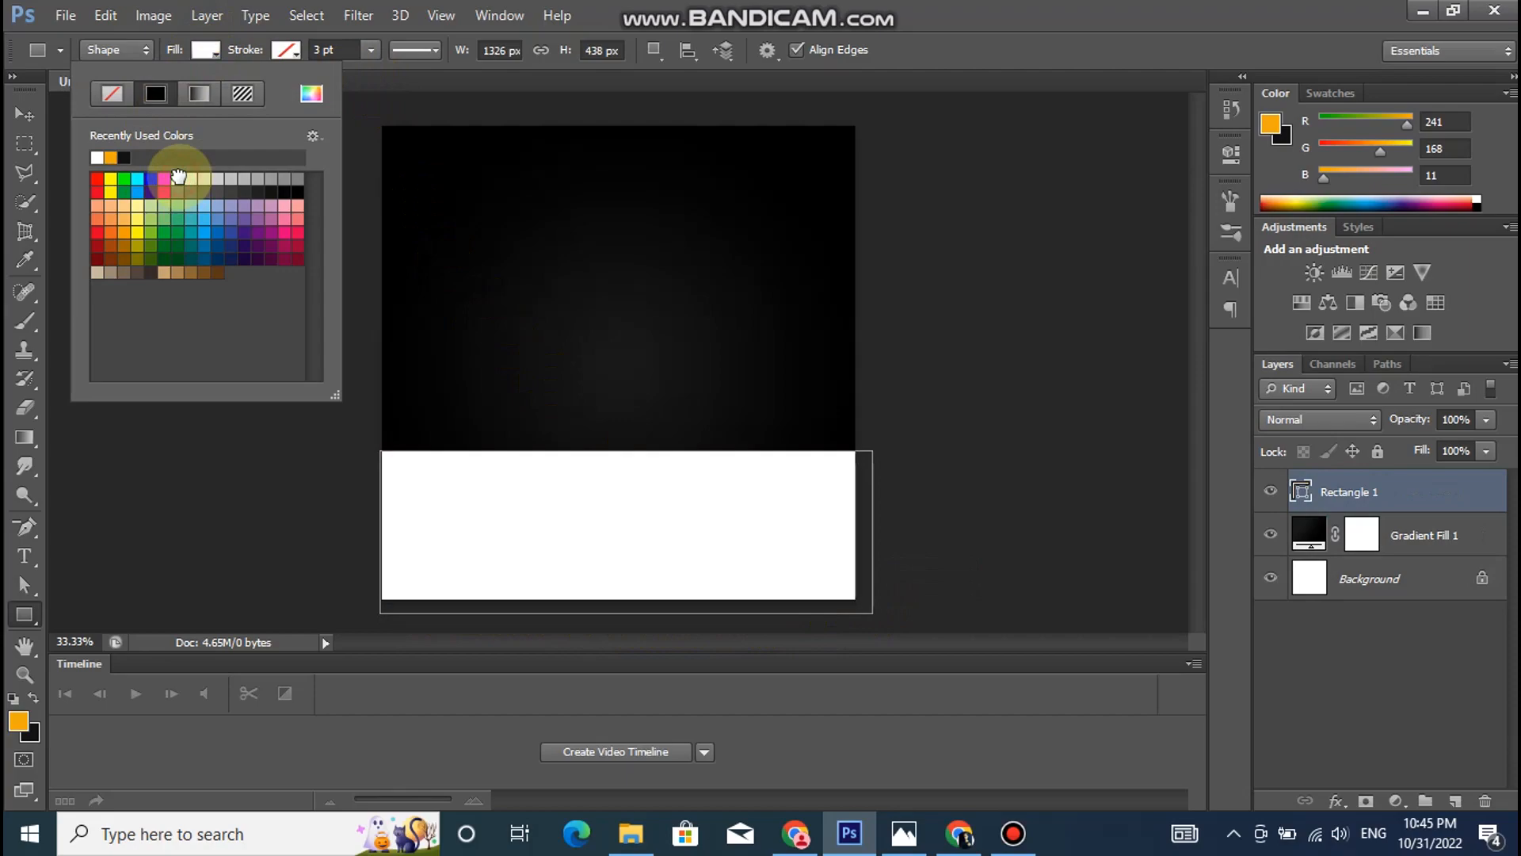
- Give the white rectangle a black stroke of about 7.23 pt and shift it slightly to line up with the canvas edges
left_click(293, 51)
left_click(291, 51)
left_click(206, 157)
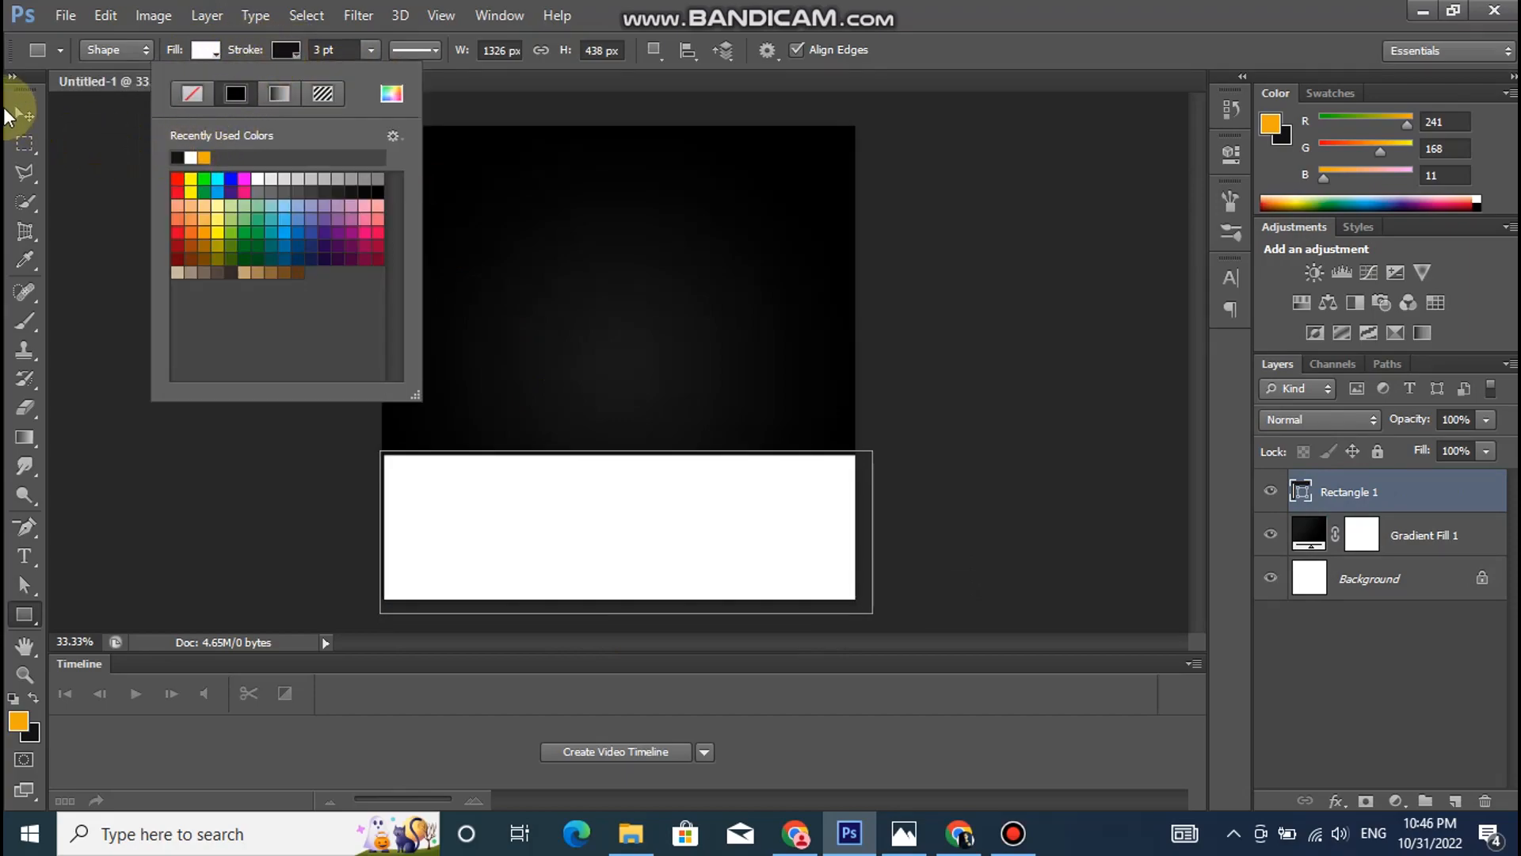
left_click(13, 107)
left_click(24, 616)
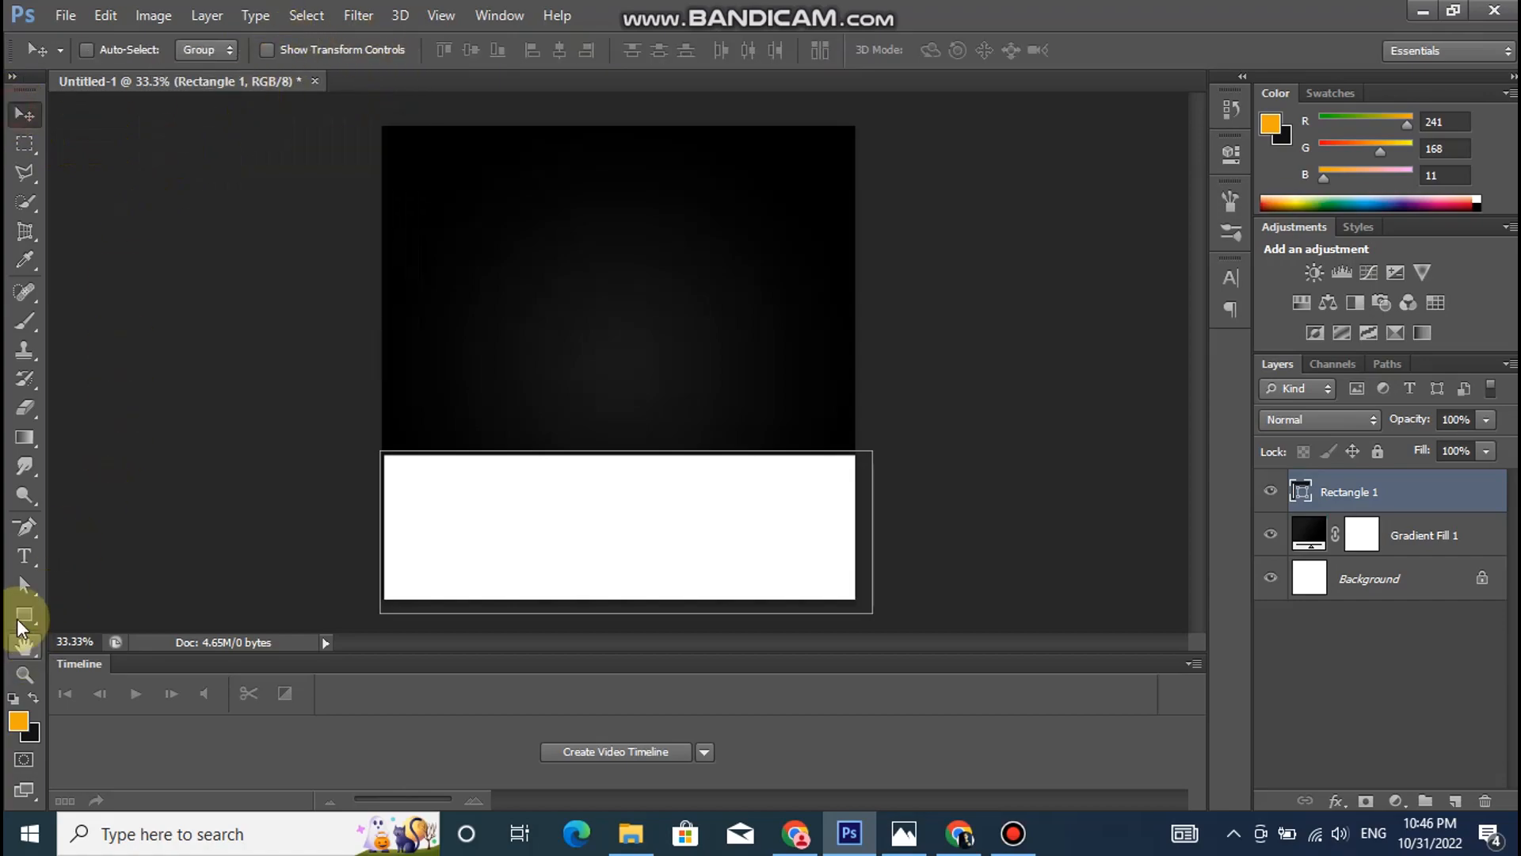
left_click_drag(376, 74, 378, 74)
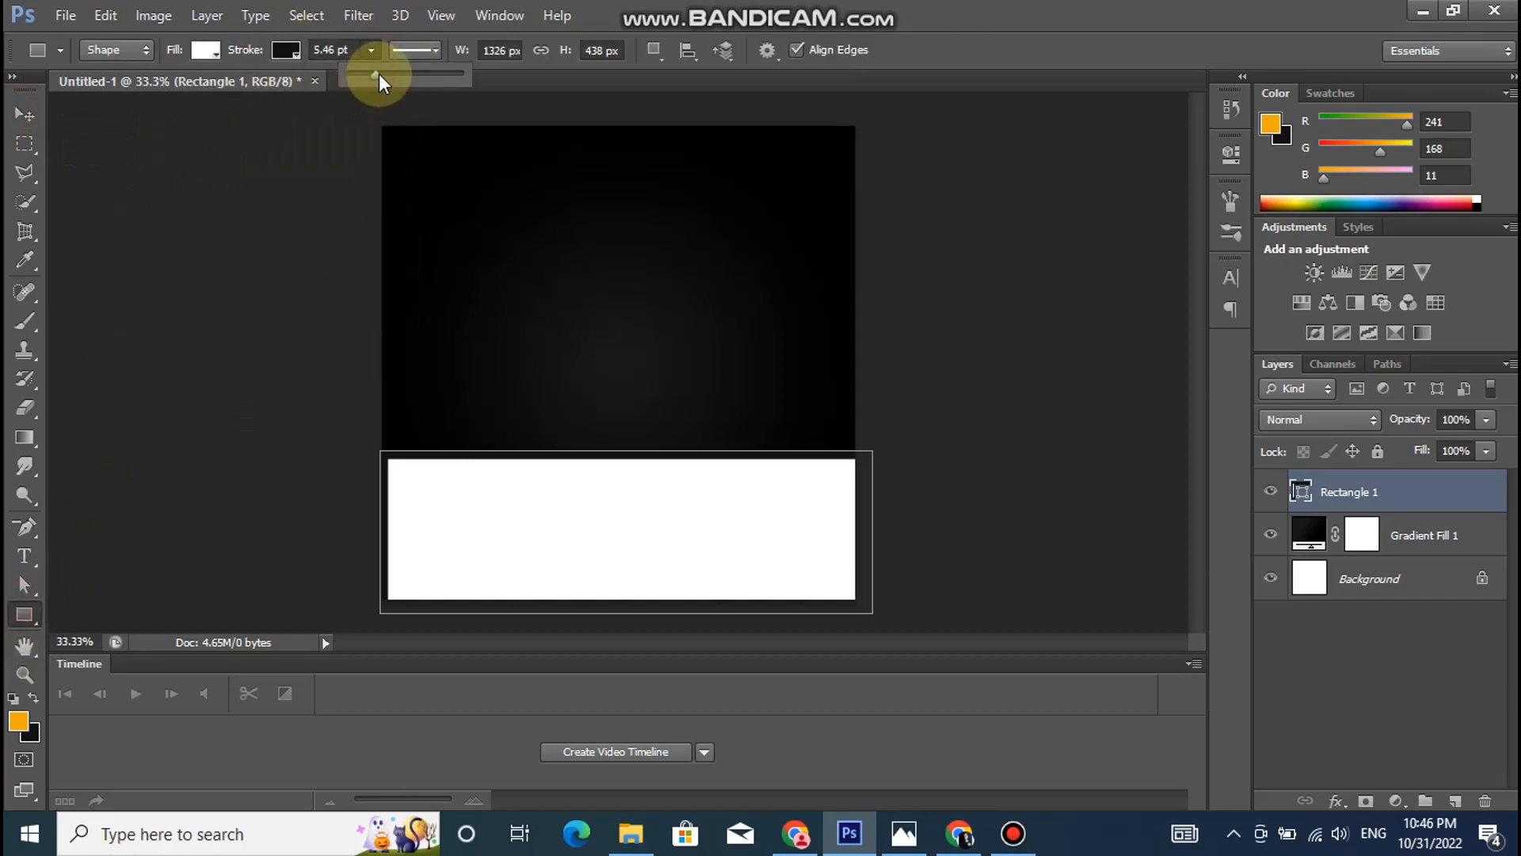
left_click(24, 116)
left_click_drag(504, 561, 496, 549)
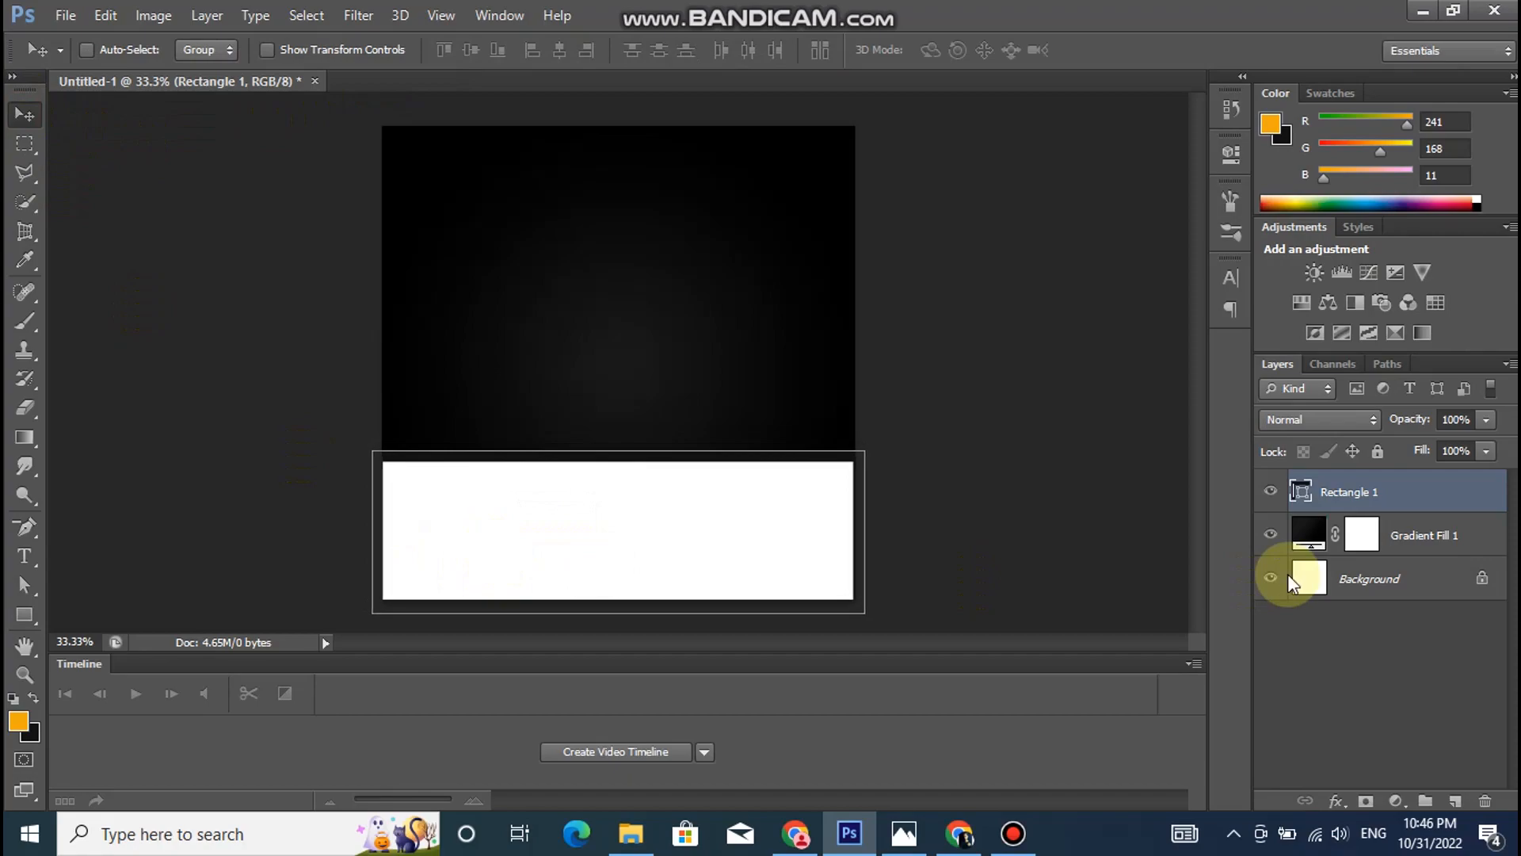
- Open the image "Hands Open Receiving PNG - Free Download" as a separate document
left_click(63, 15)
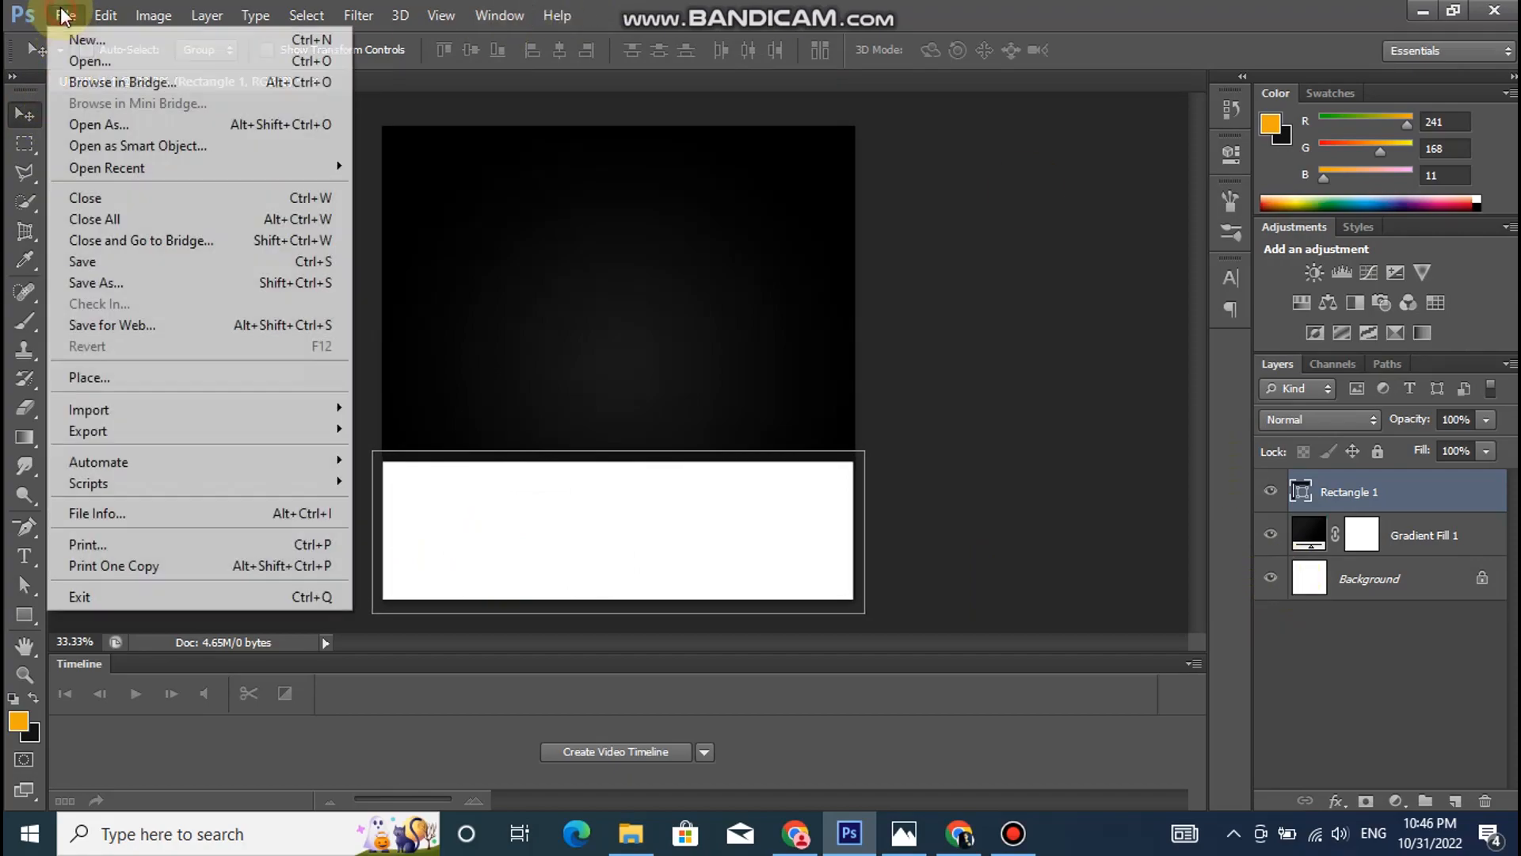
left_click(77, 63)
left_click(848, 262)
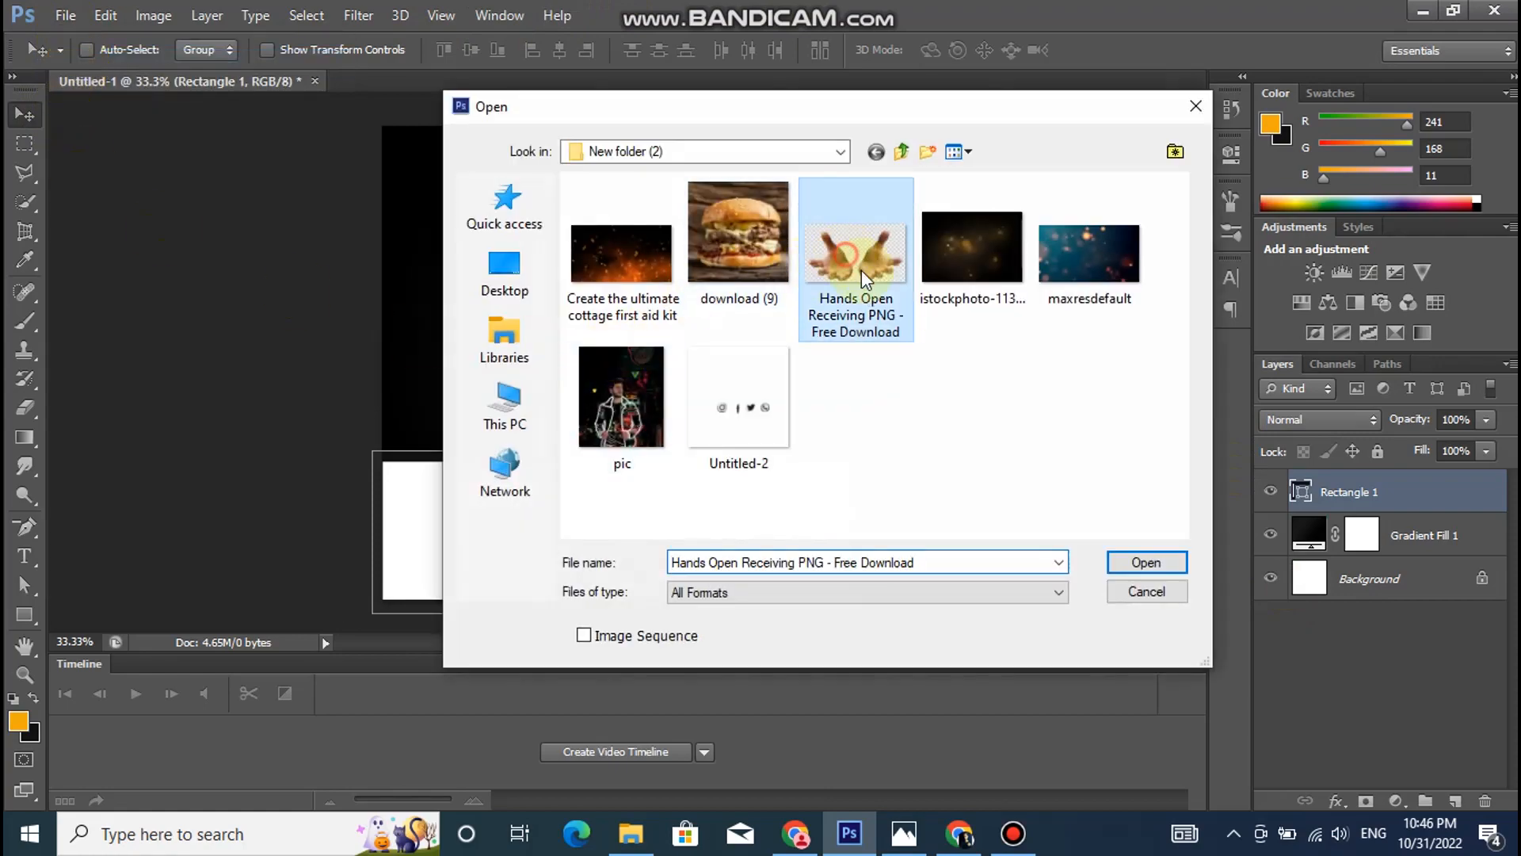
left_click(1128, 561)
- Select both hands with the Quick Selection tool using a 92 px brush
left_click(27, 203)
left_click(217, 51)
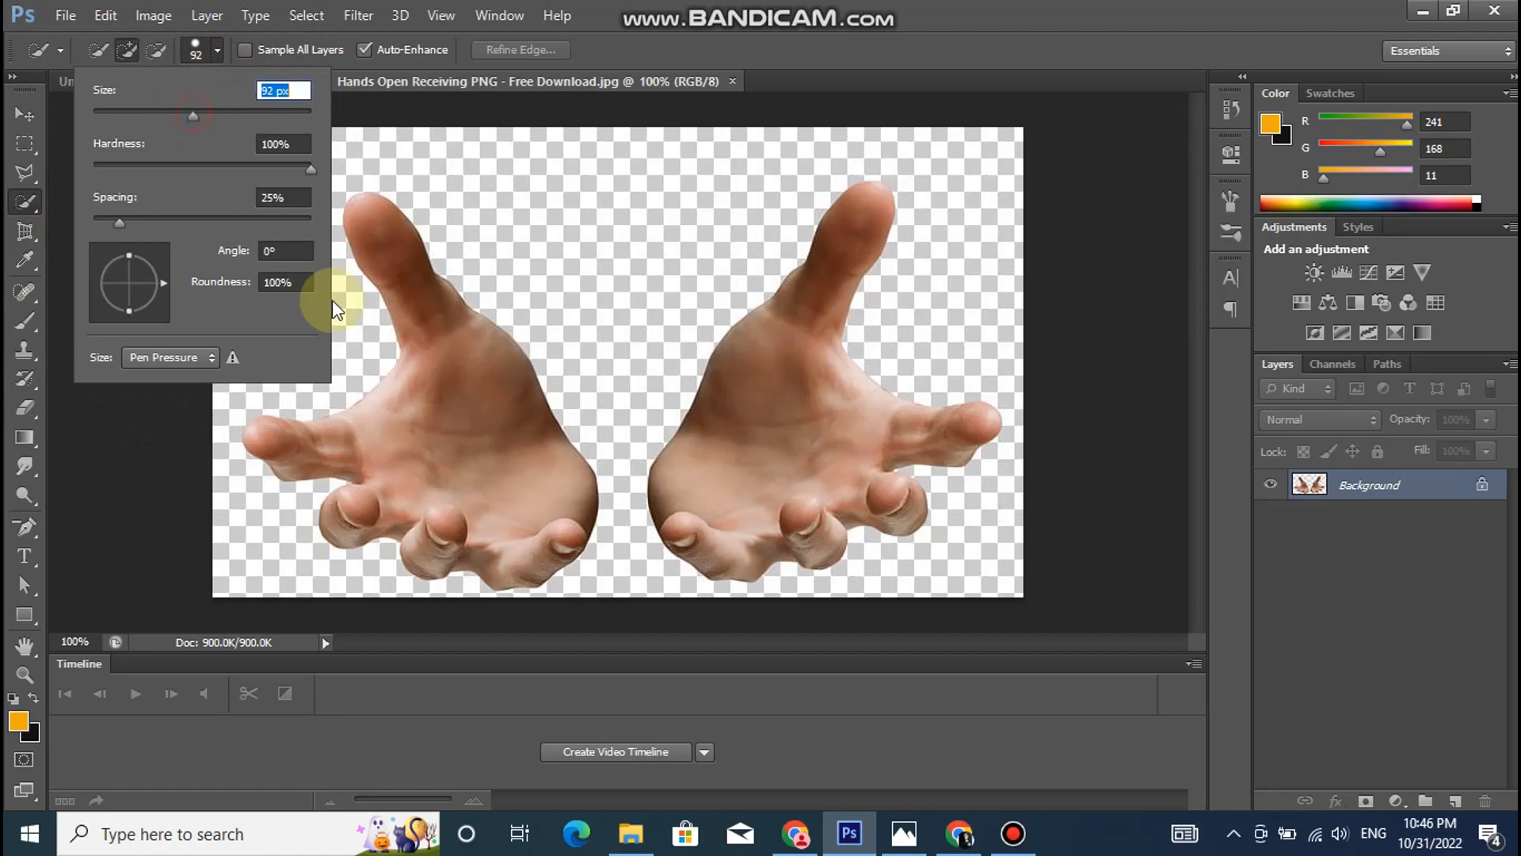
left_click(458, 425)
left_click(795, 444)
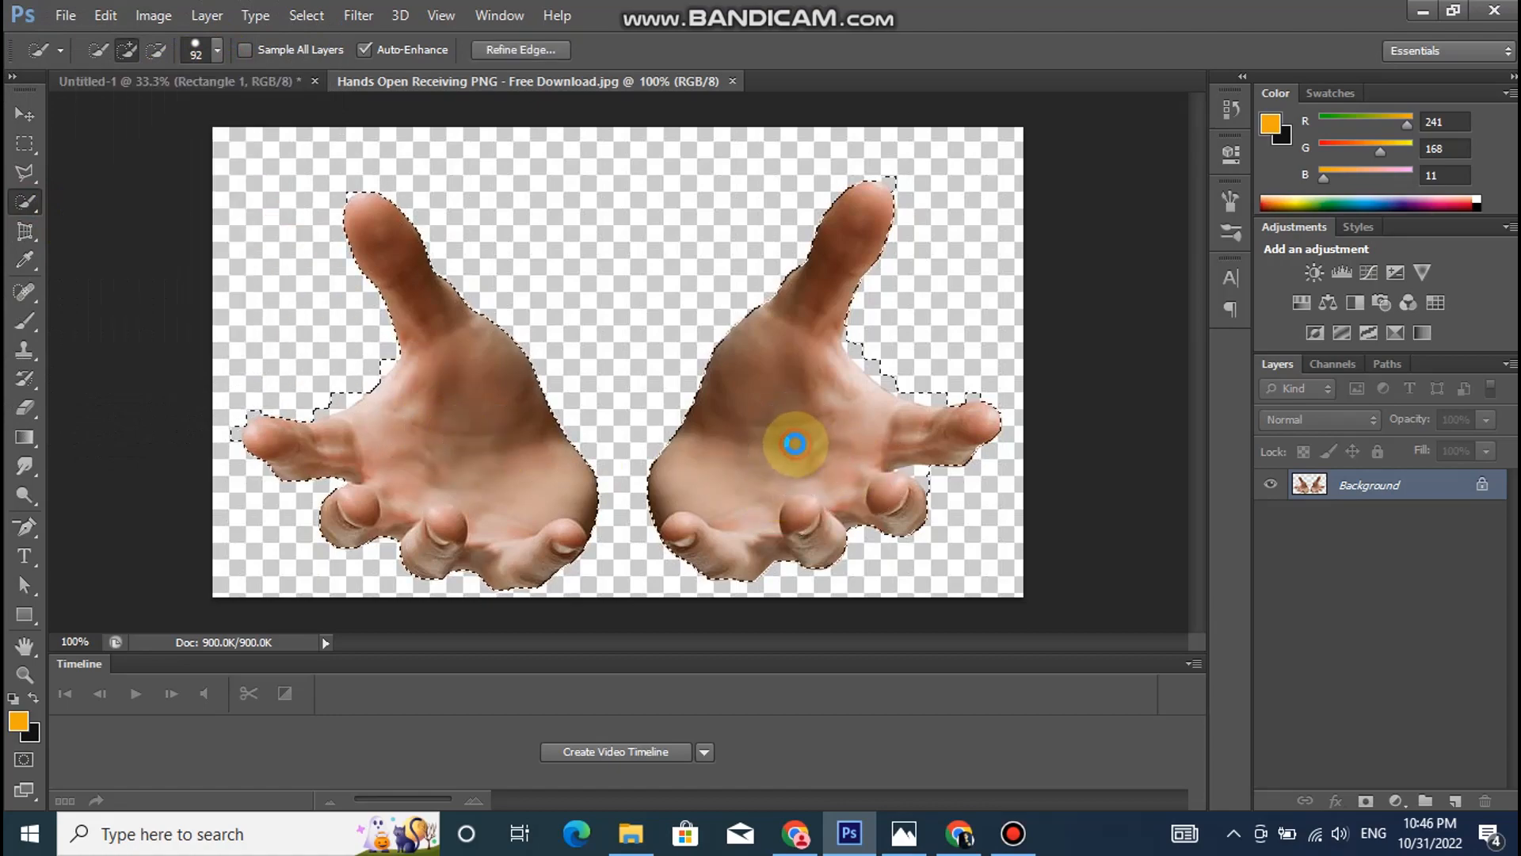
- Subtract the background between thumb and fingers of both hands from the selection with a 23 px brush
left_click(156, 51)
left_click(217, 51)
left_click_drag(165, 111, 145, 113)
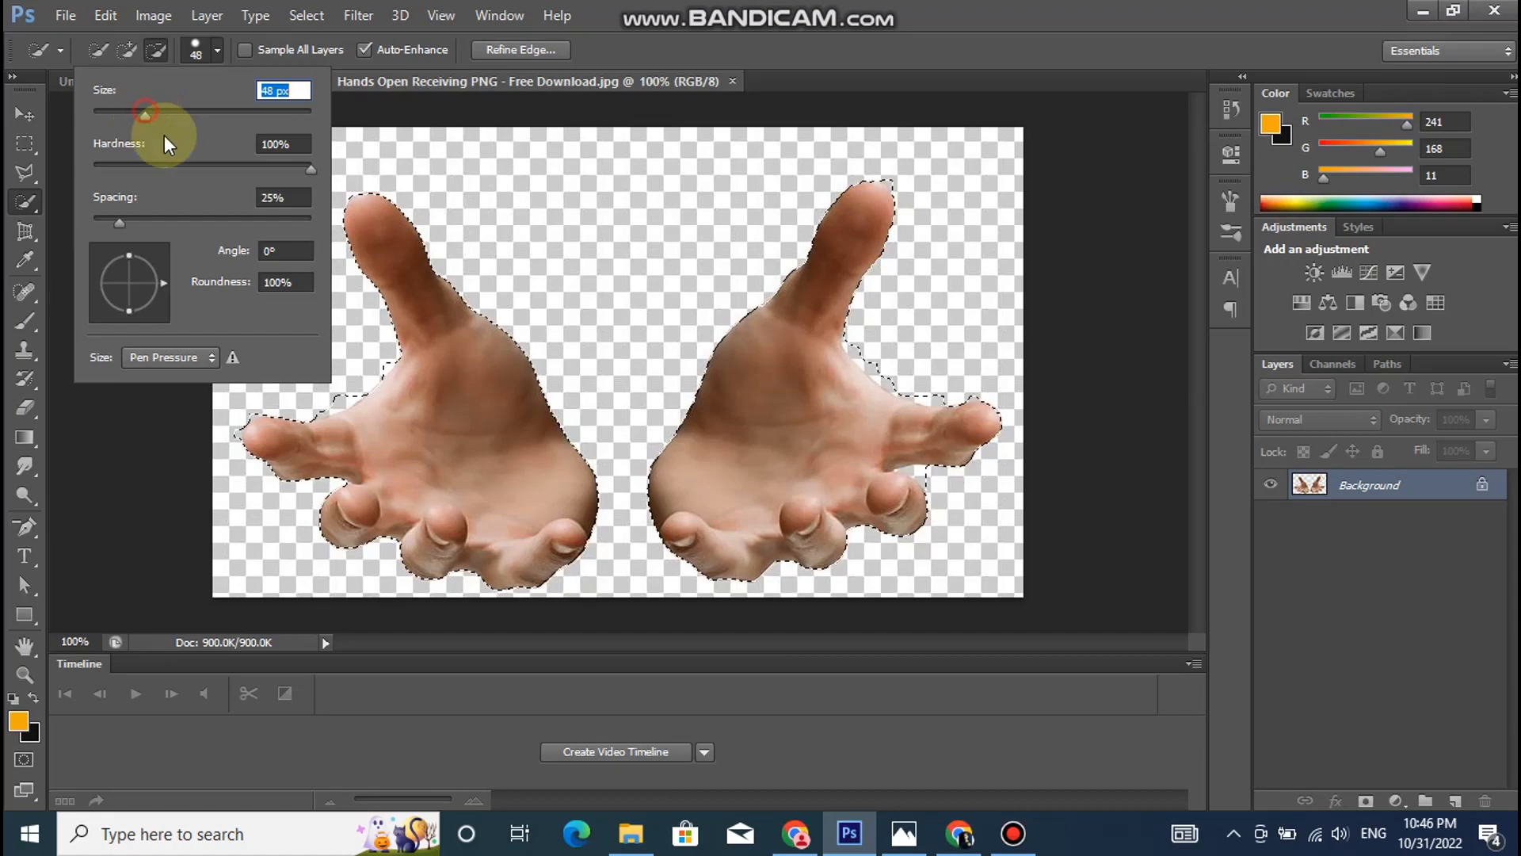
left_click(117, 112)
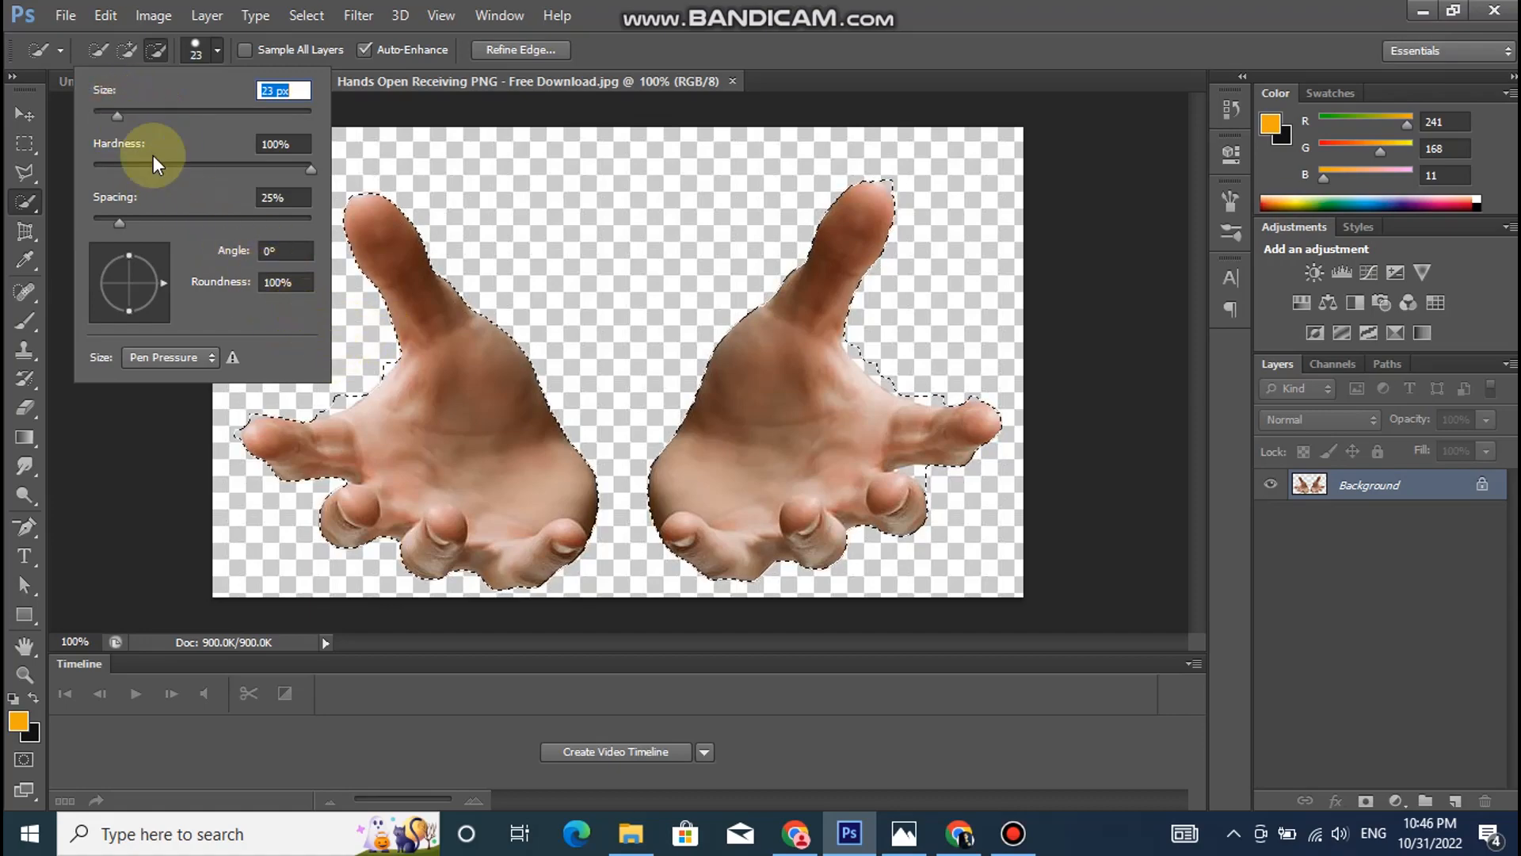
left_click(190, 52)
left_click(332, 393)
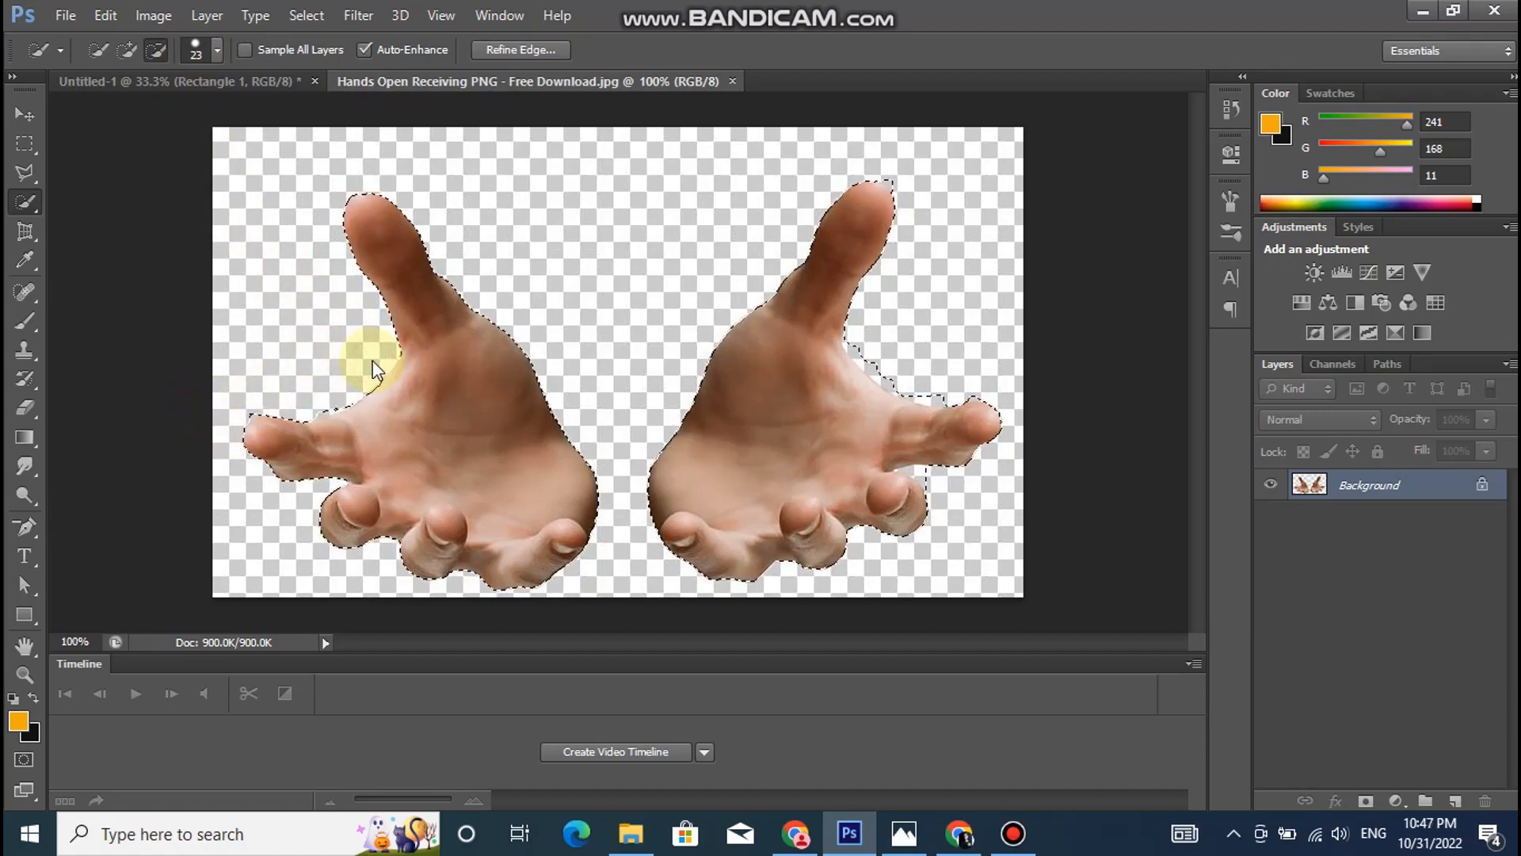
left_click_drag(866, 347, 934, 380)
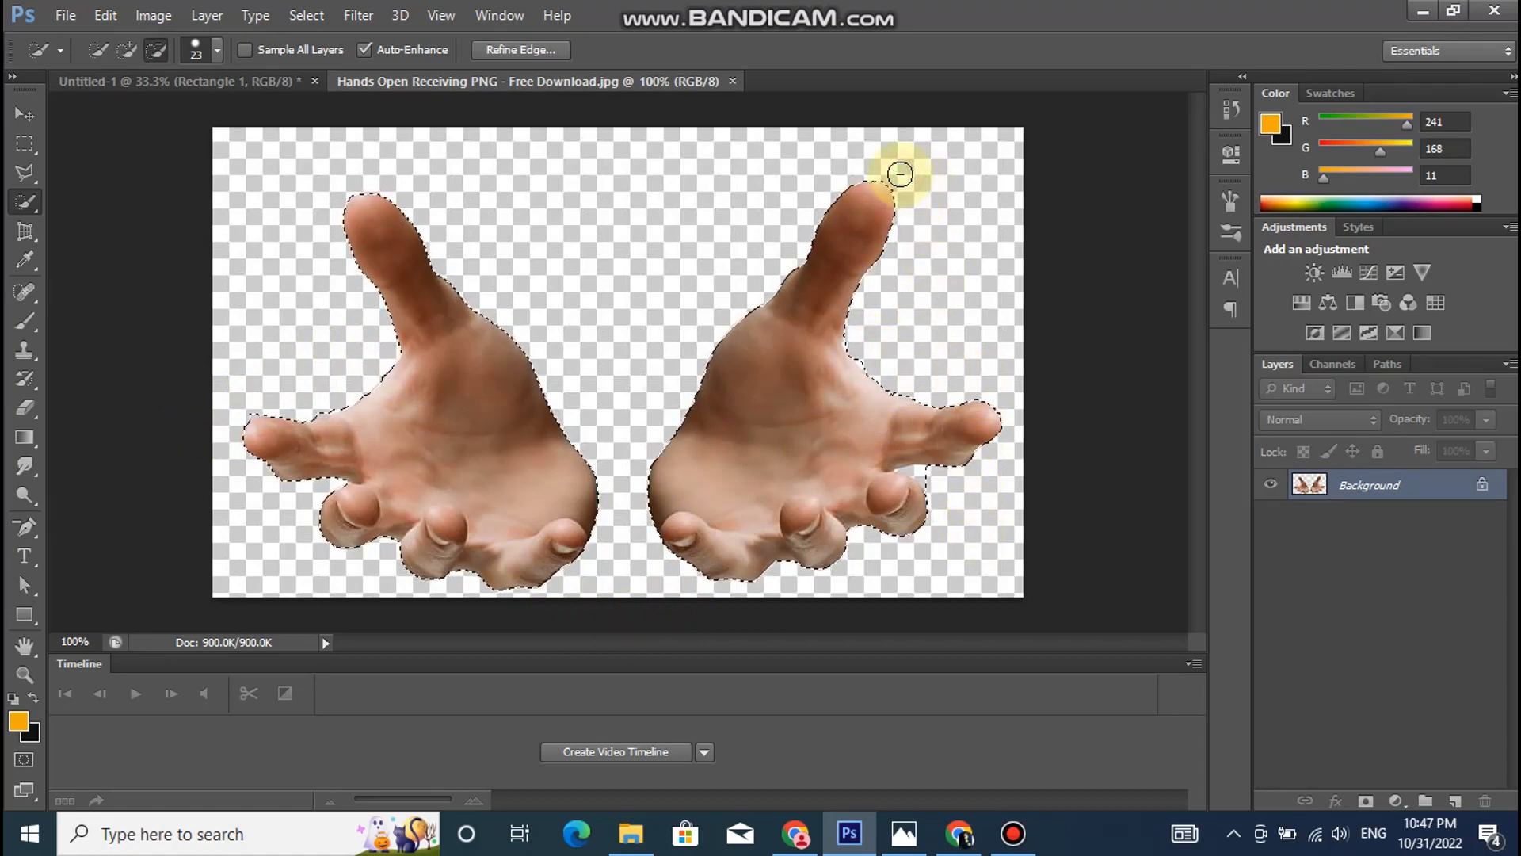
- Subtract the remaining background gap below the right-hand image's outer finger from the selection, using a 12 px and then a 7 px brush
left_click(215, 50)
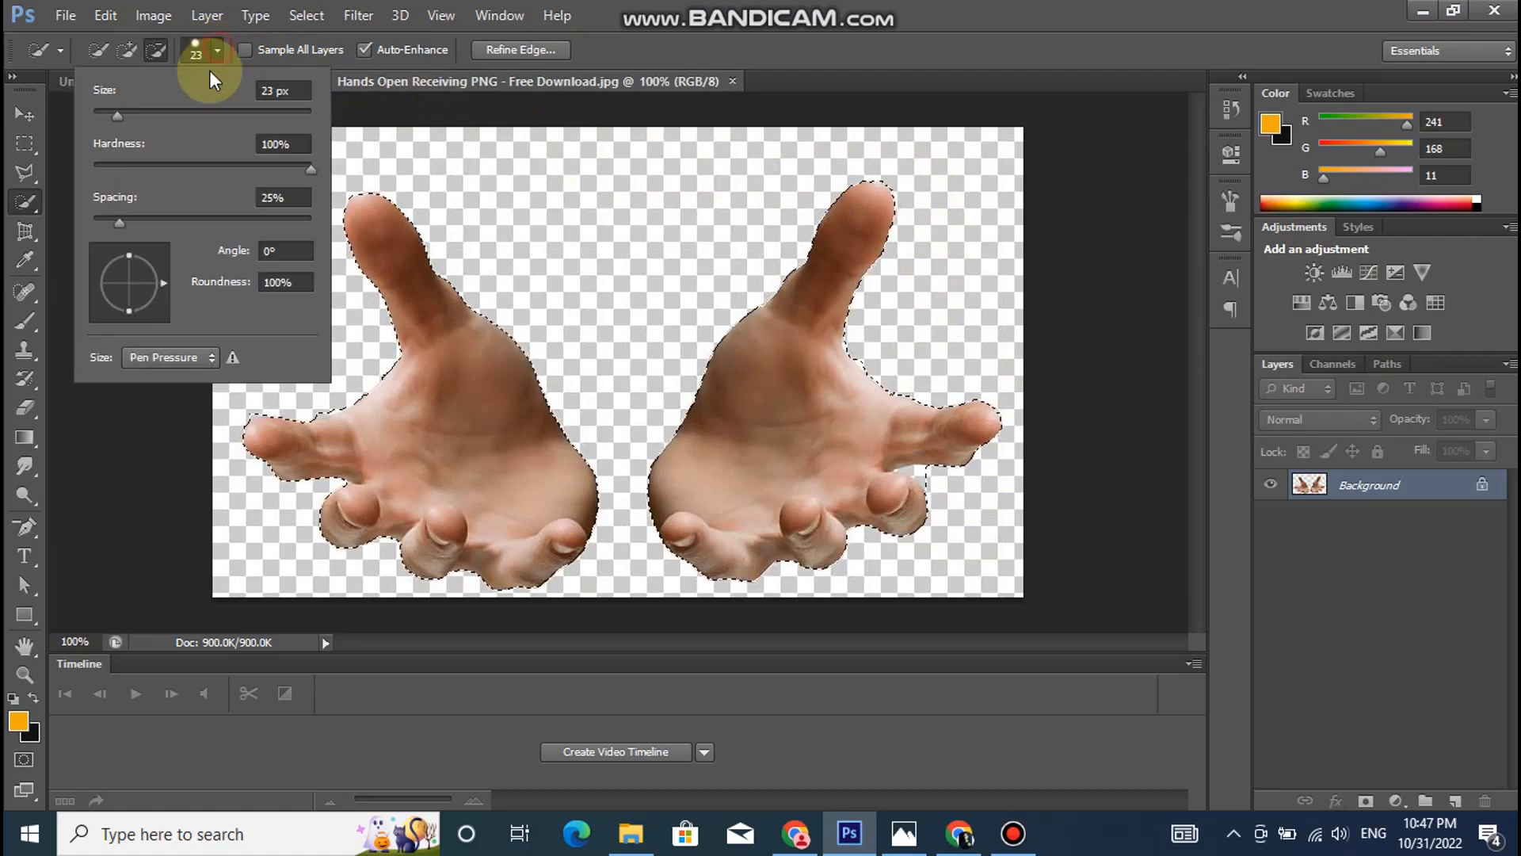
left_click_drag(111, 112, 109, 117)
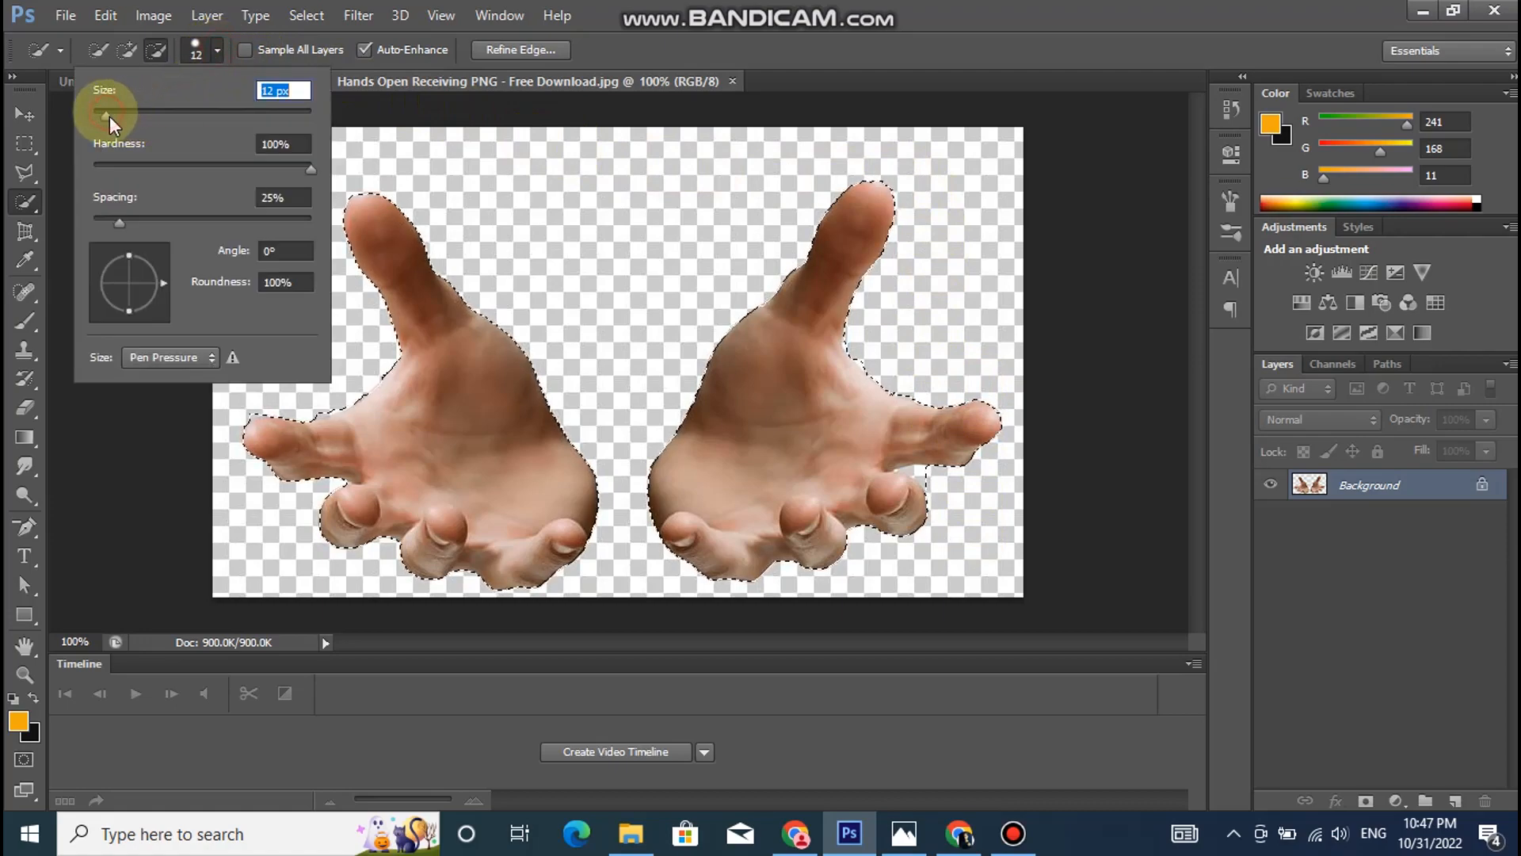
left_click(926, 479)
left_click(925, 476)
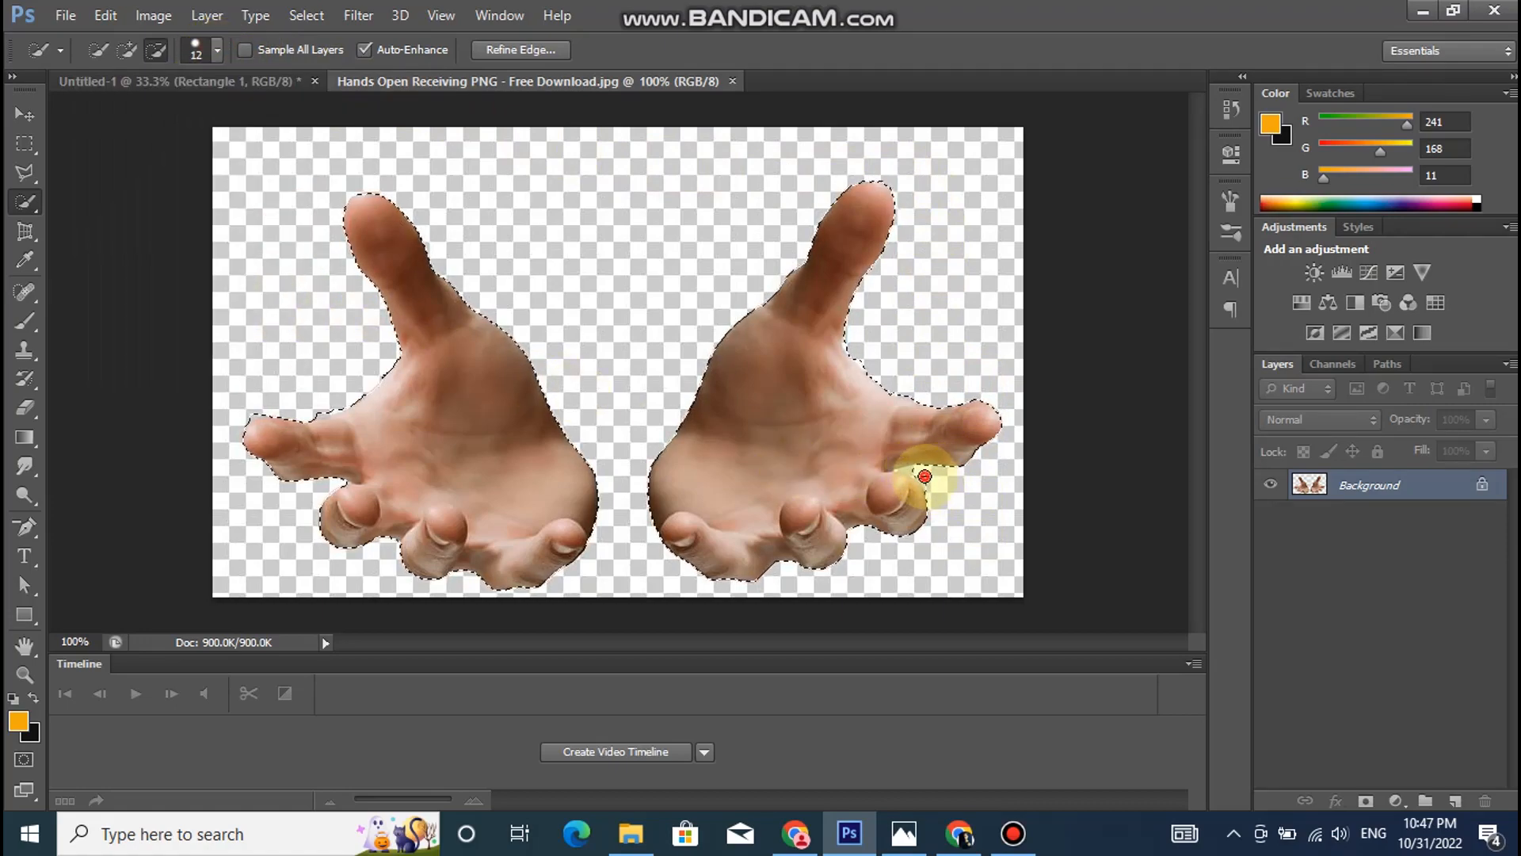
left_click(217, 50)
left_click_drag(120, 119, 101, 111)
left_click(909, 469)
- Refine the selection edge with Smart Radius on, a 3.5 px radius and Smooth at 9
left_click(527, 49)
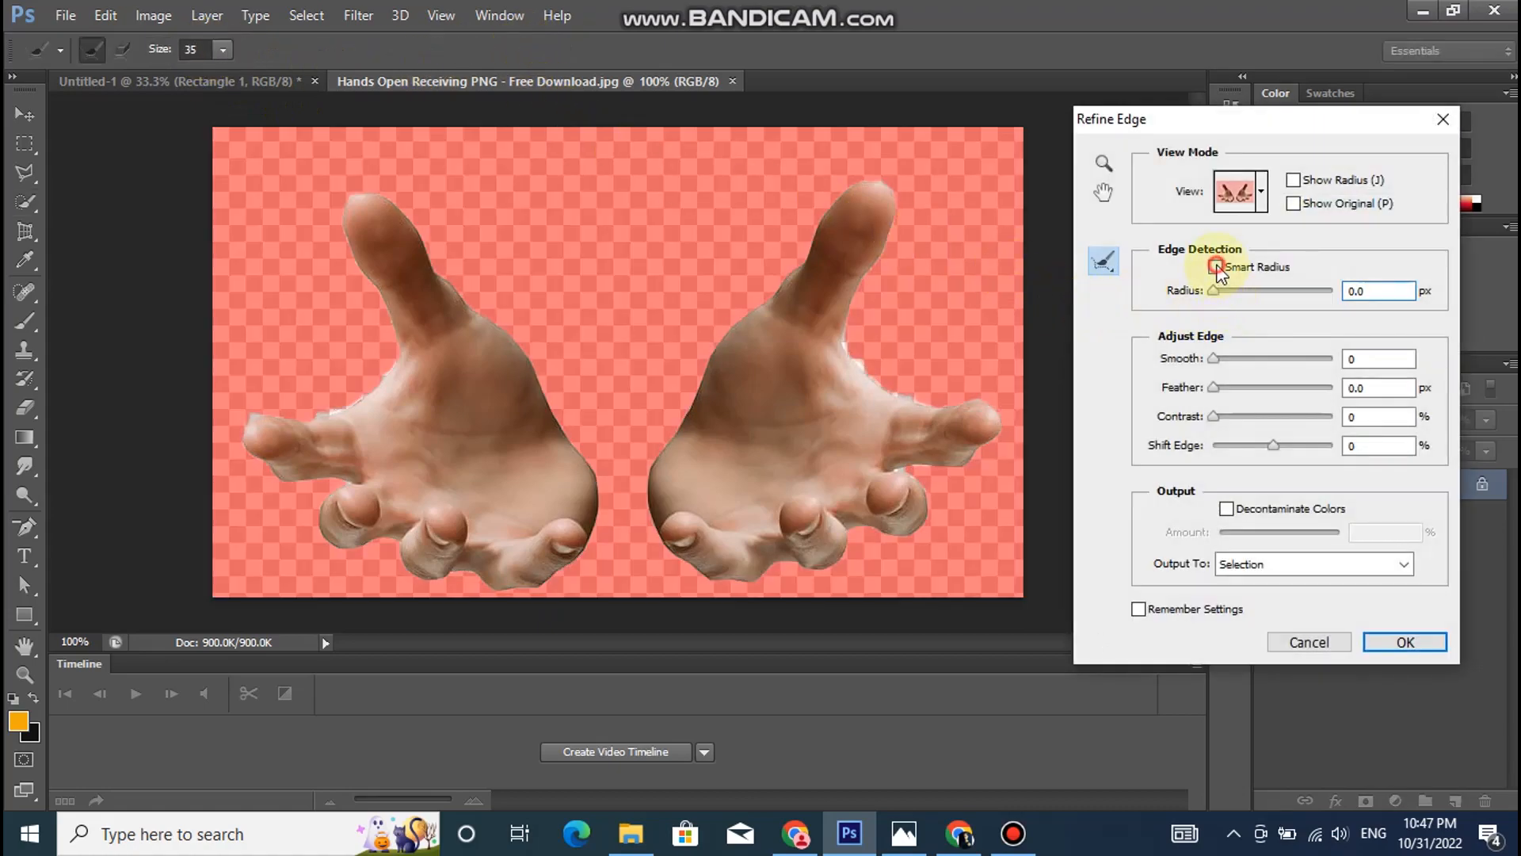
left_click(1235, 292)
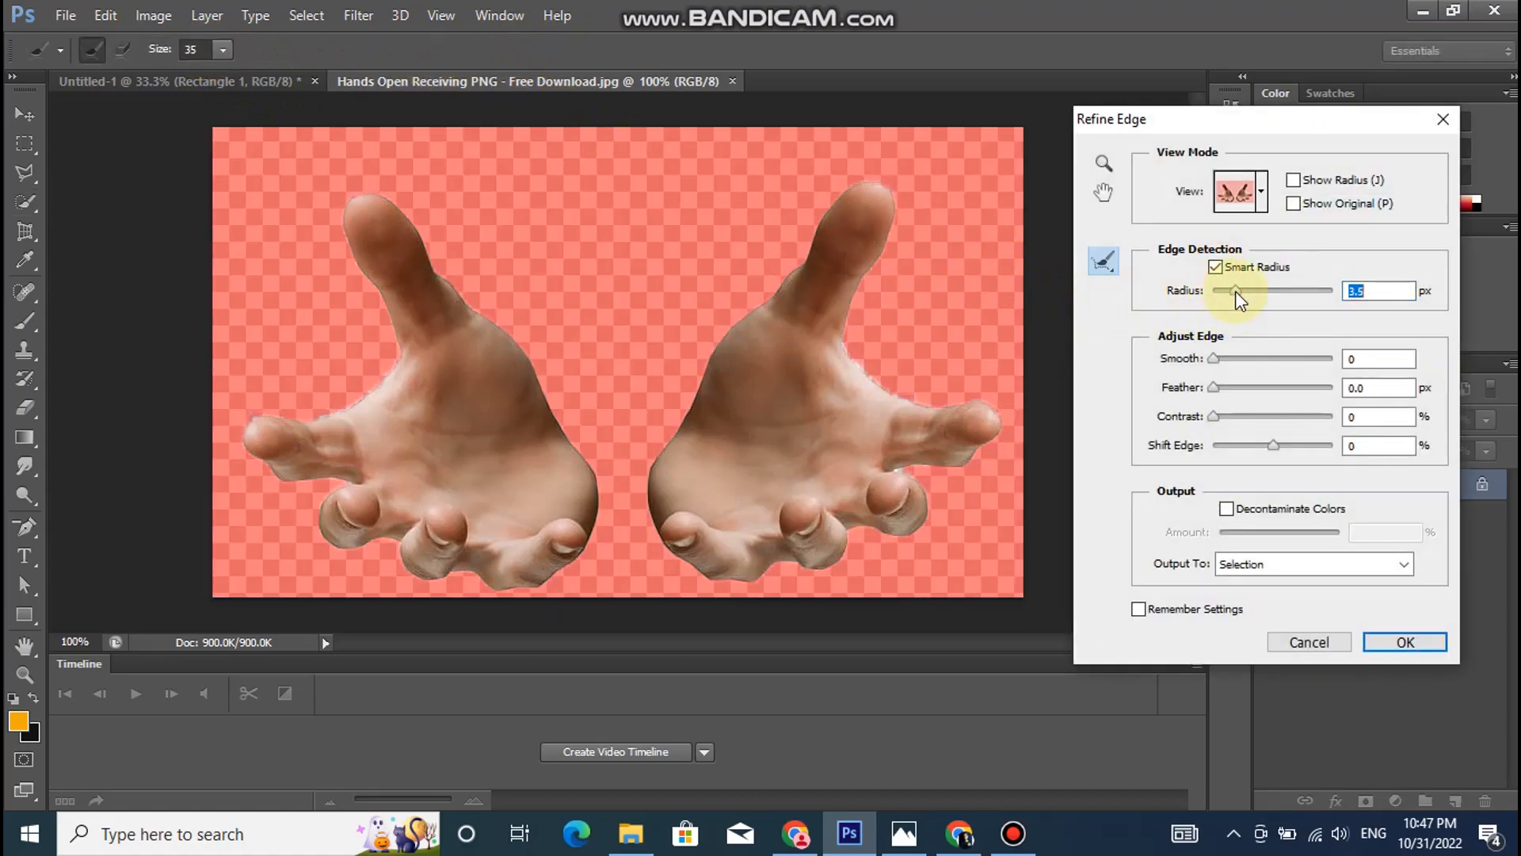
left_click(1224, 360)
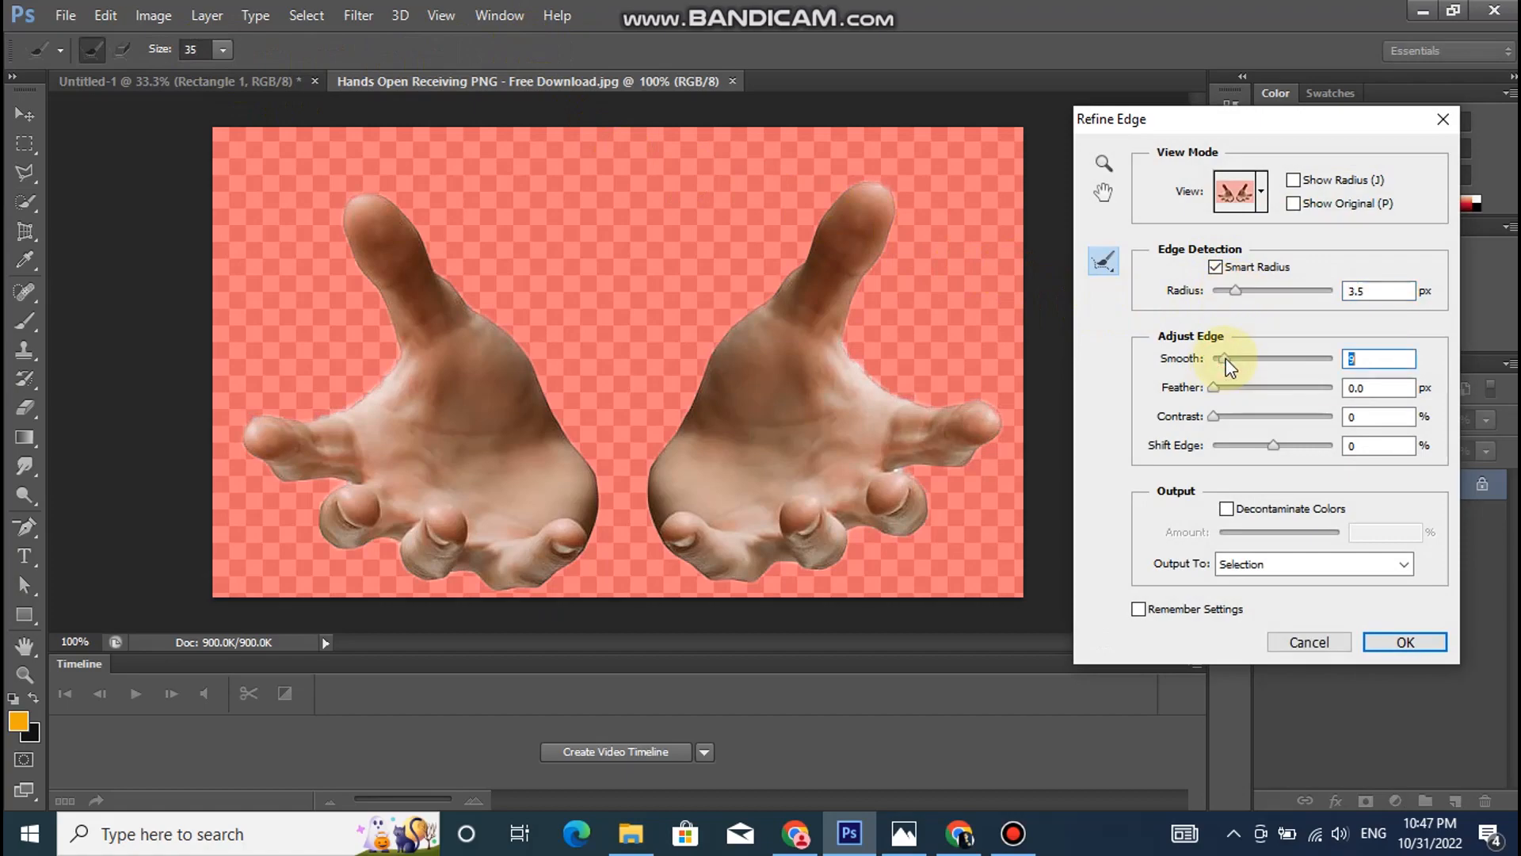
left_click(1394, 643)
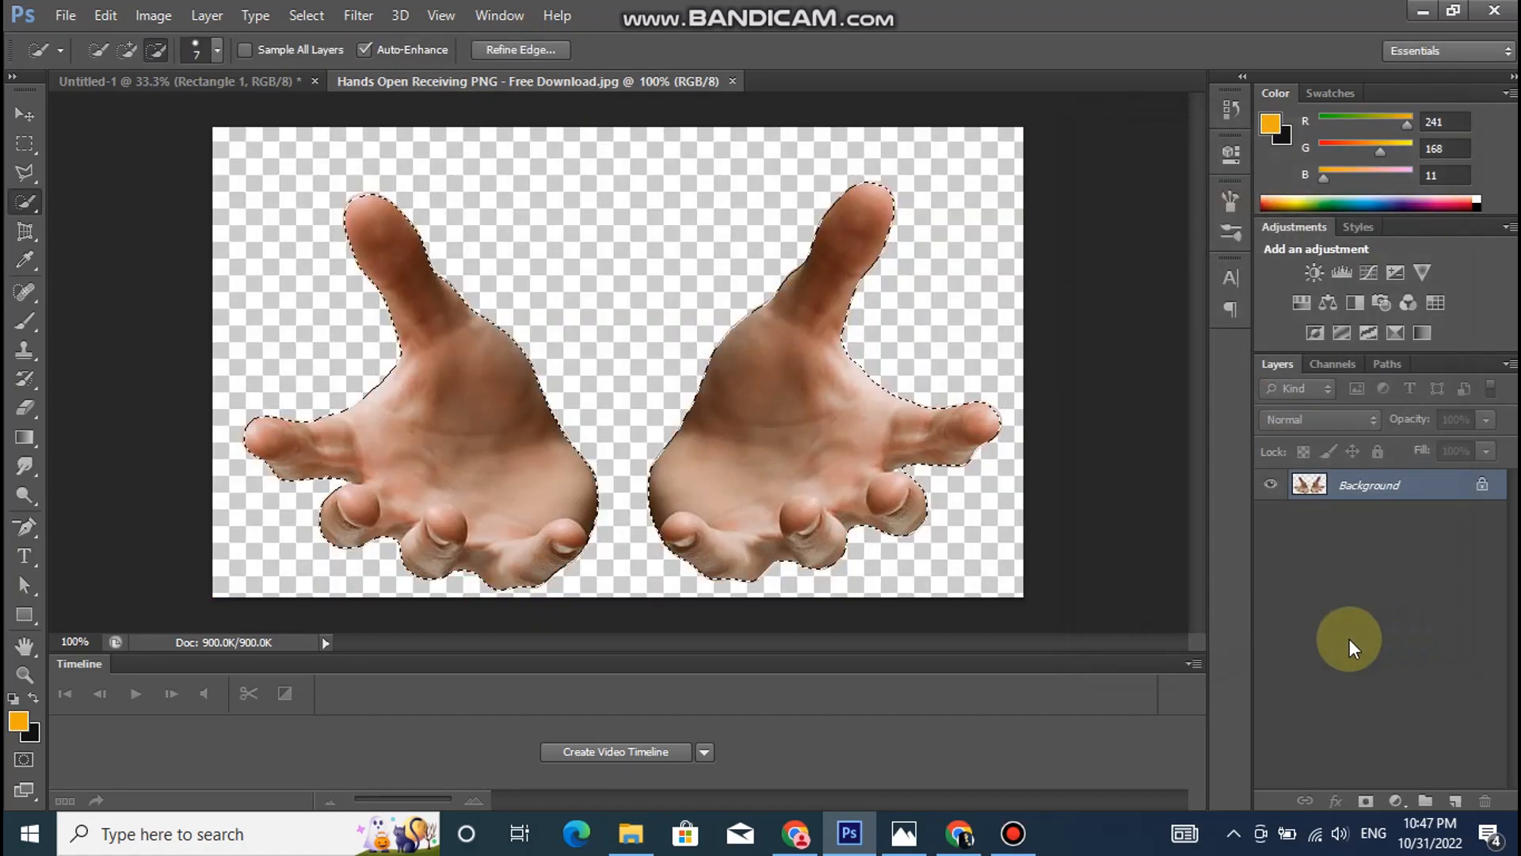
- Move the selected hands into the Untitled-1 document, centred over the white rectangle's upper edge
left_click(21, 116)
left_click_drag(462, 401, 572, 418)
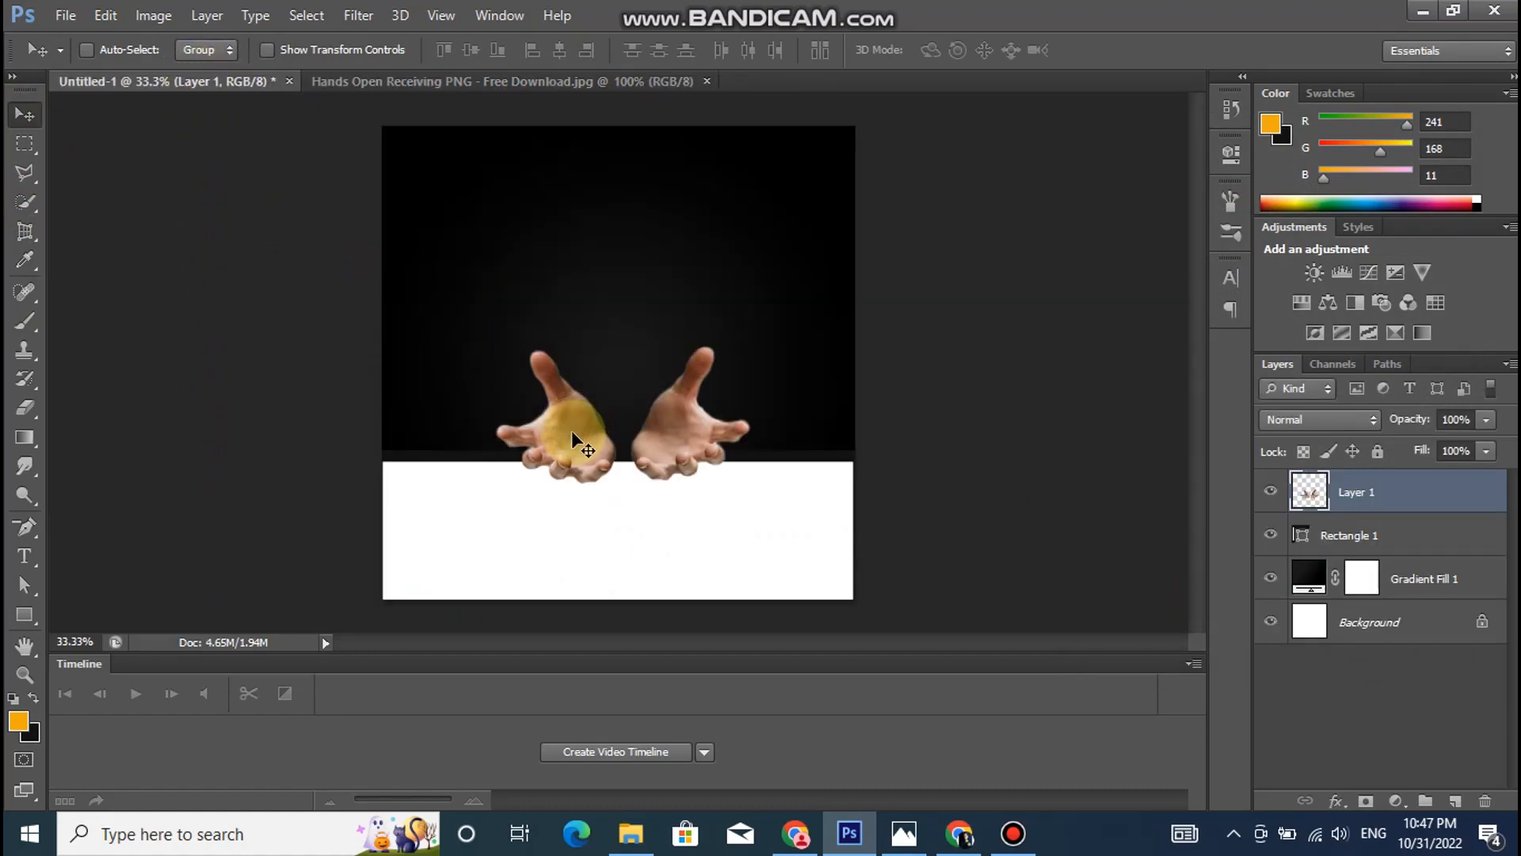
- Enlarge the hands layer to span most of the canvas width and position it overlapping the white rectangle's upper edge
key("ctrl+t")
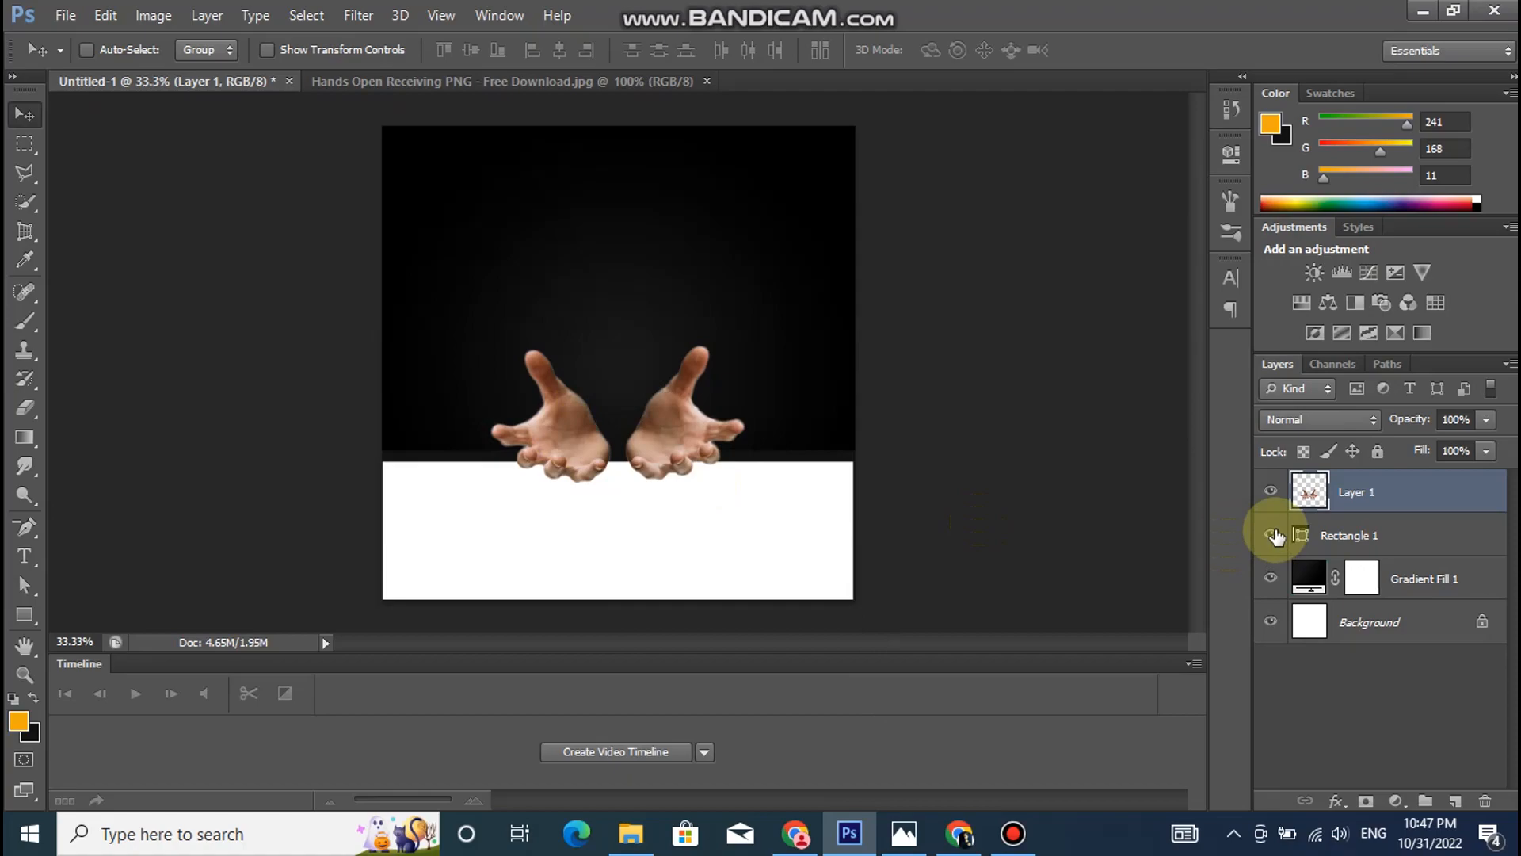
key("ctrl+t")
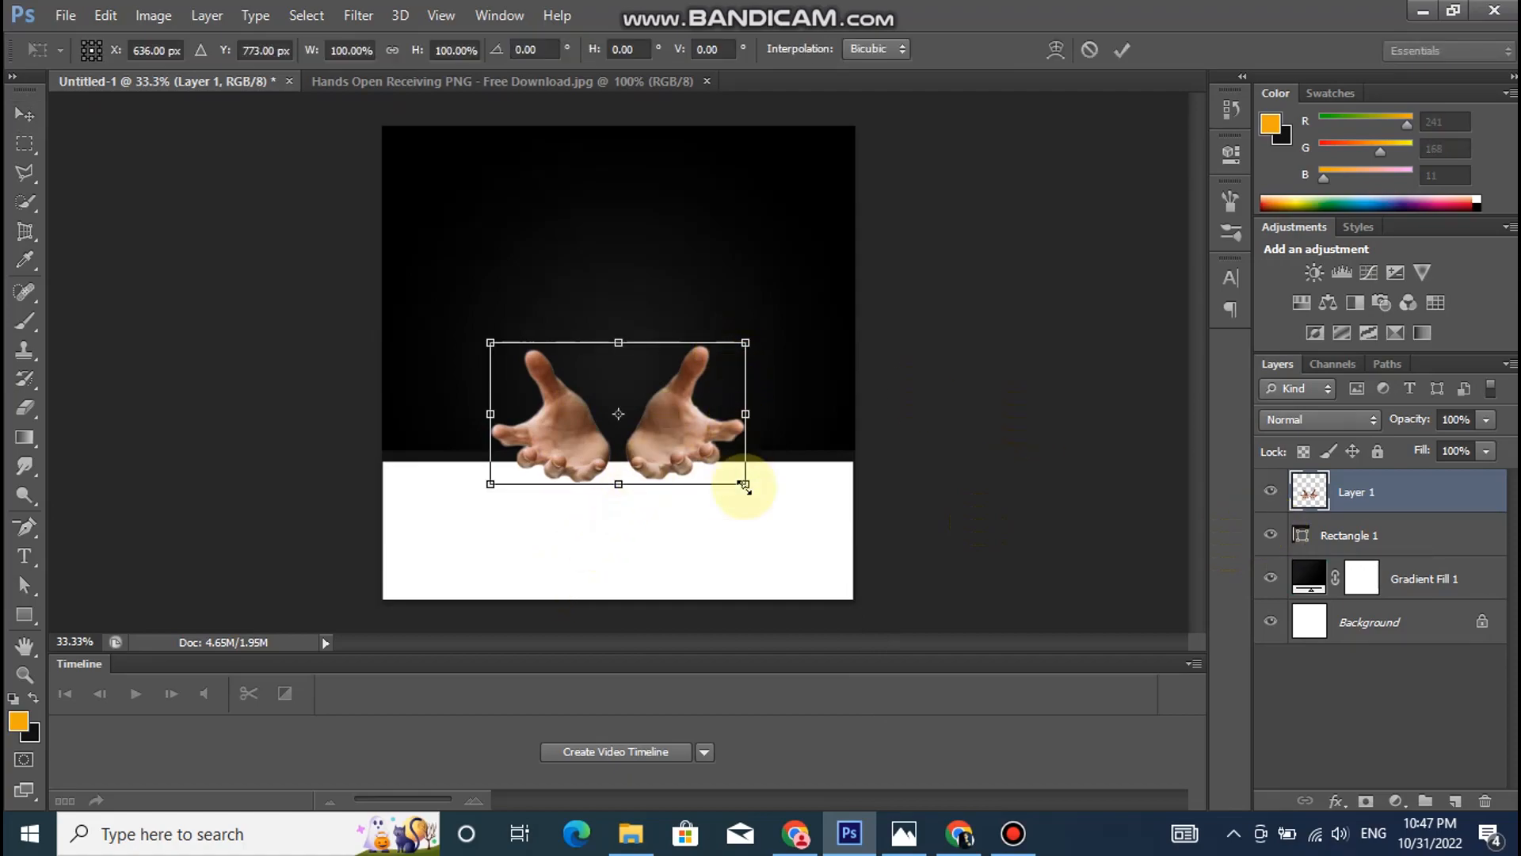
left_click_drag(747, 479, 775, 524)
left_click_drag(491, 344, 409, 328)
left_click_drag(788, 306, 825, 289)
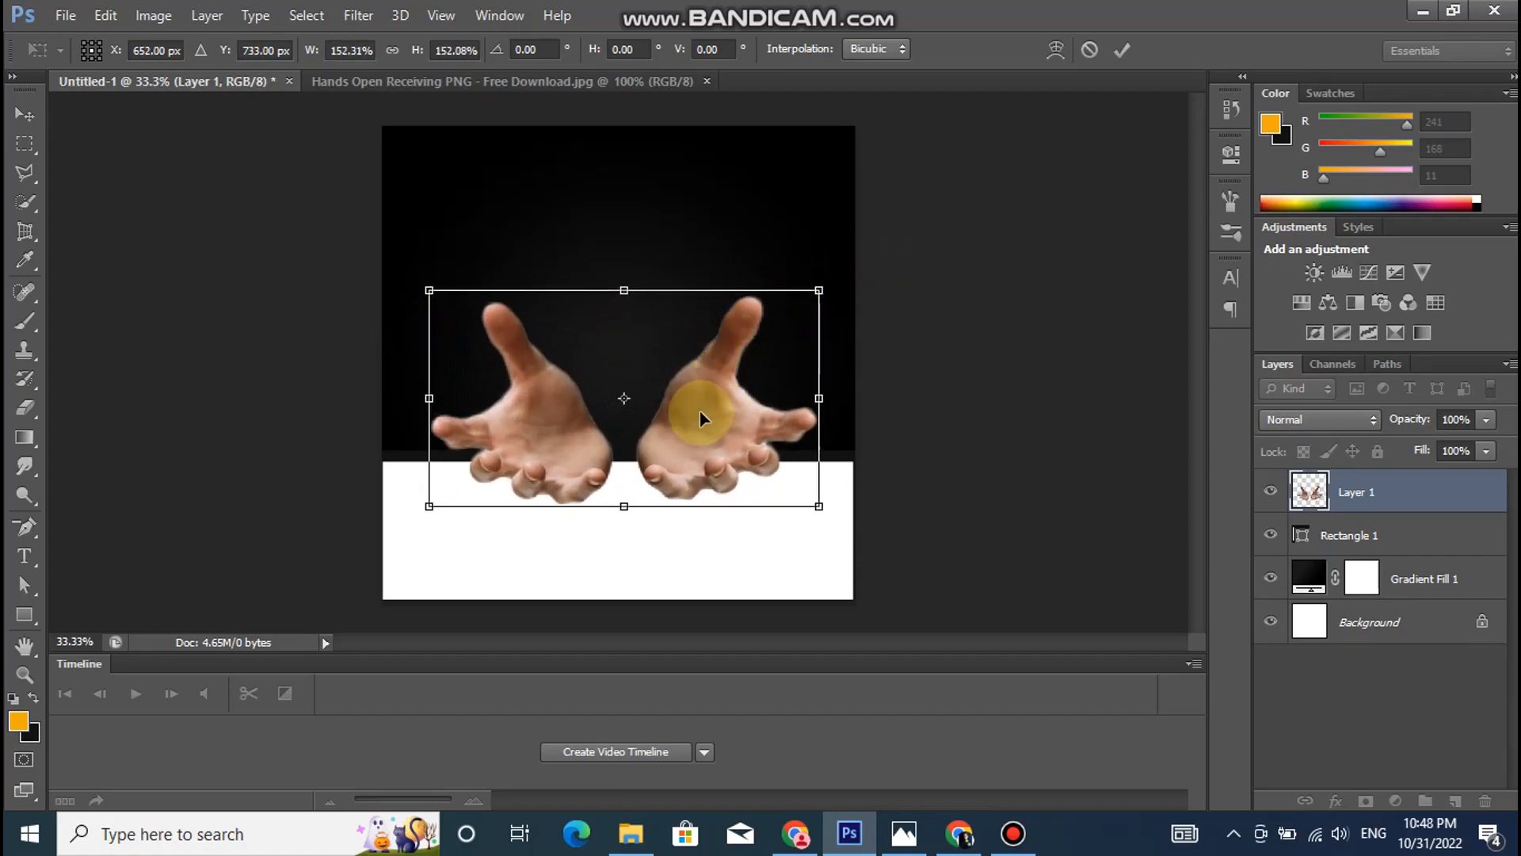
left_click_drag(666, 438, 651, 444)
left_click_drag(422, 301, 408, 298)
double_click(475, 346)
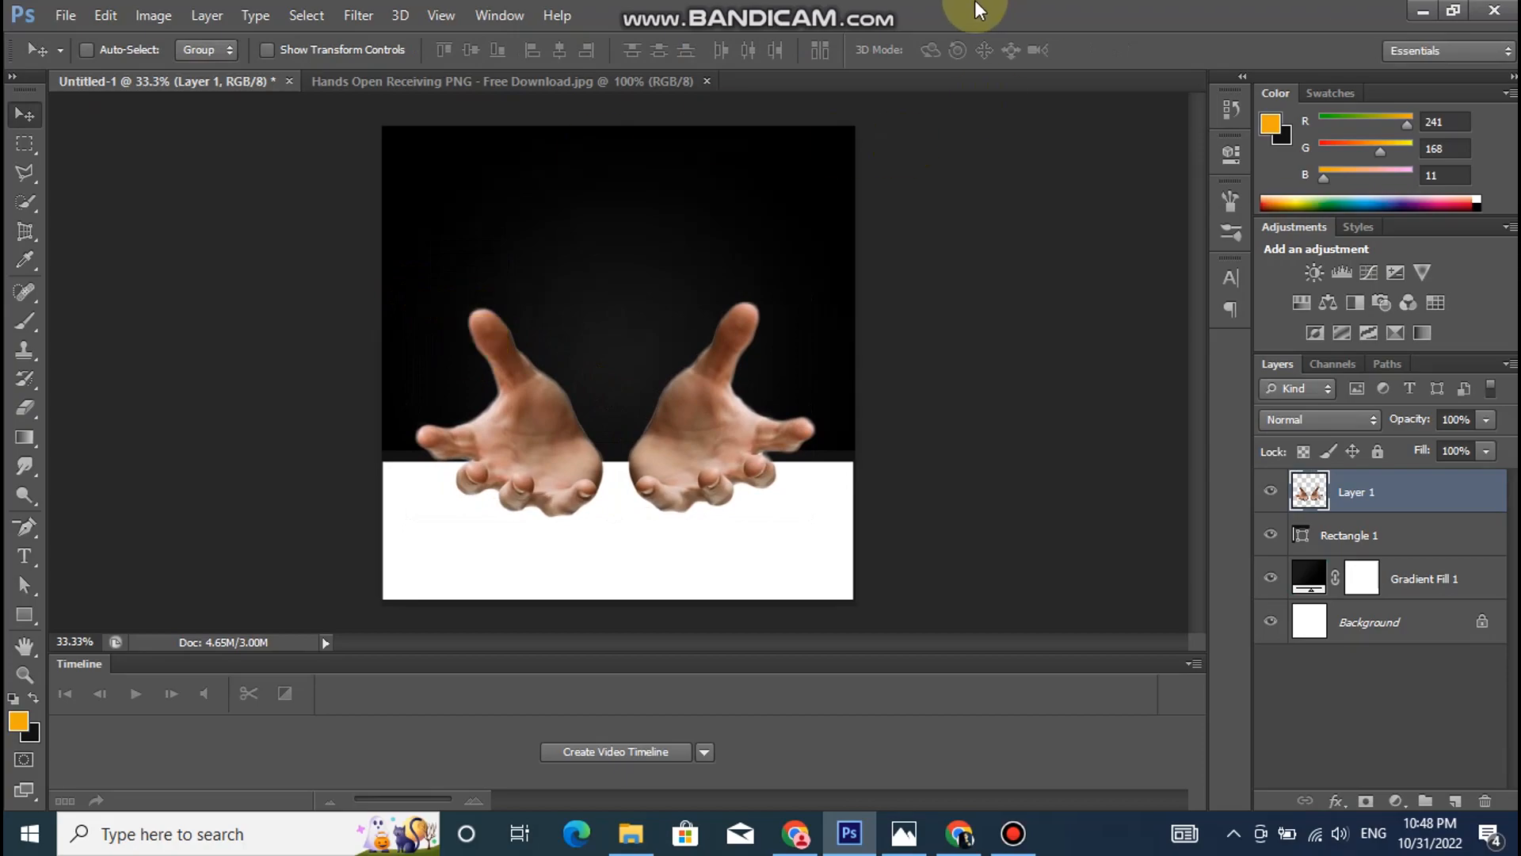
- Open the burger image "download (9)" as a separate document
left_click(59, 19)
left_click(79, 63)
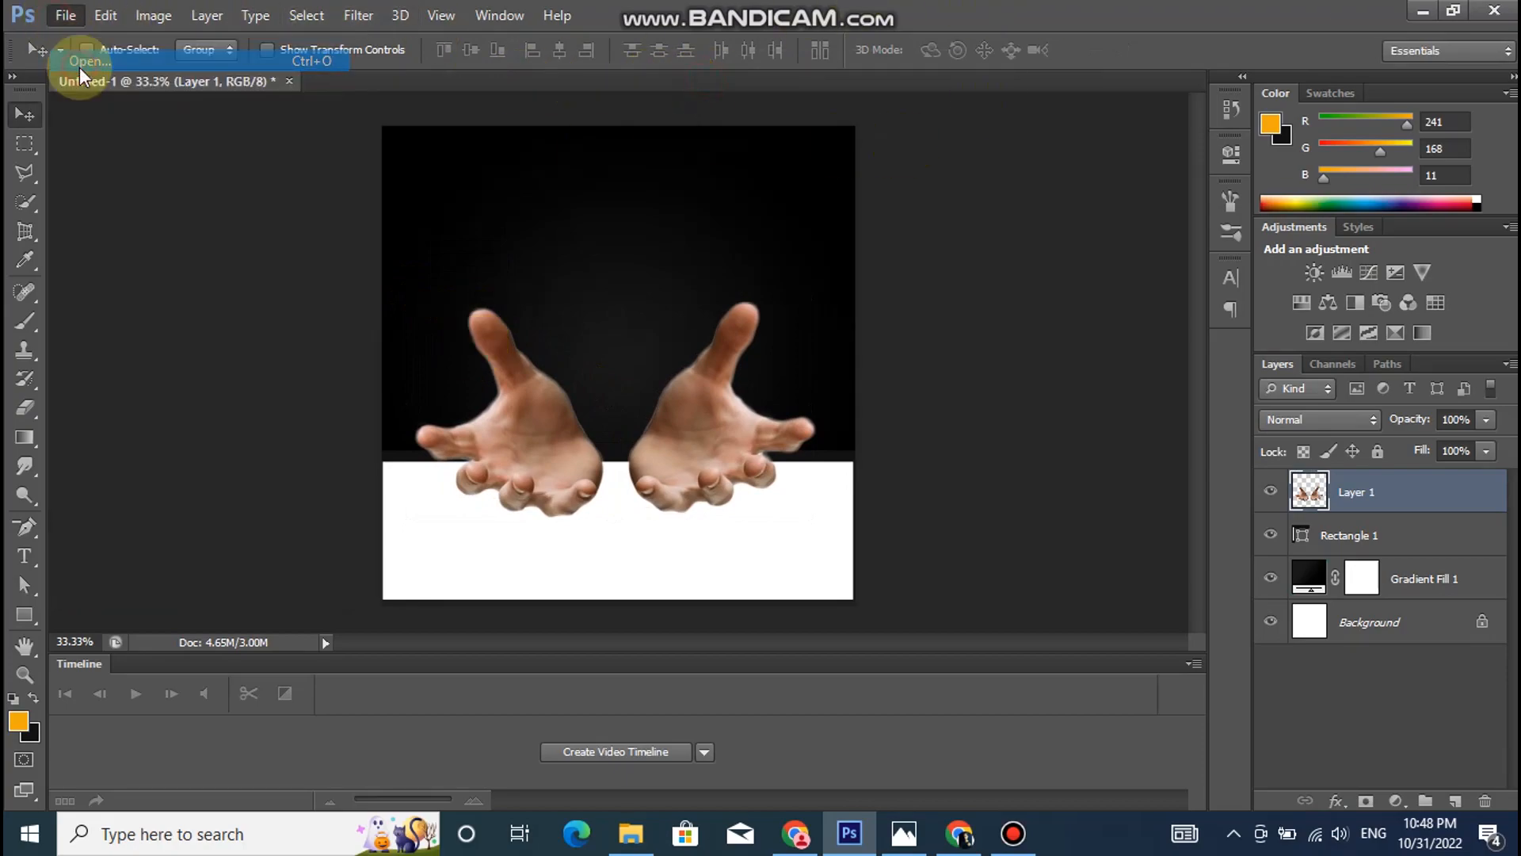
left_click(740, 260)
left_click(1147, 564)
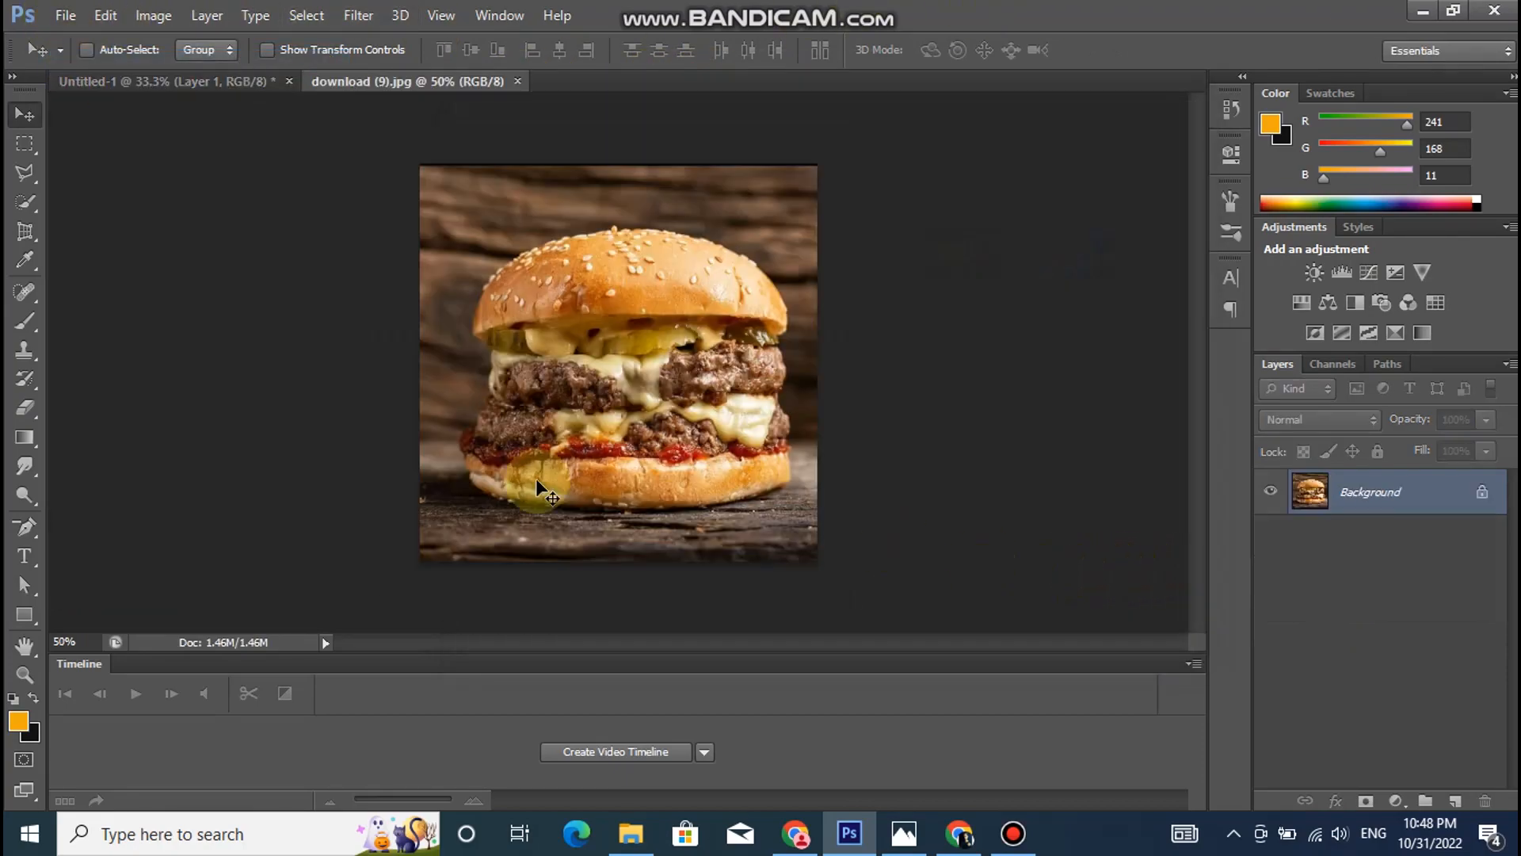
- Select the whole burger with the Quick Selection tool using a 144 px brush
left_click(29, 208)
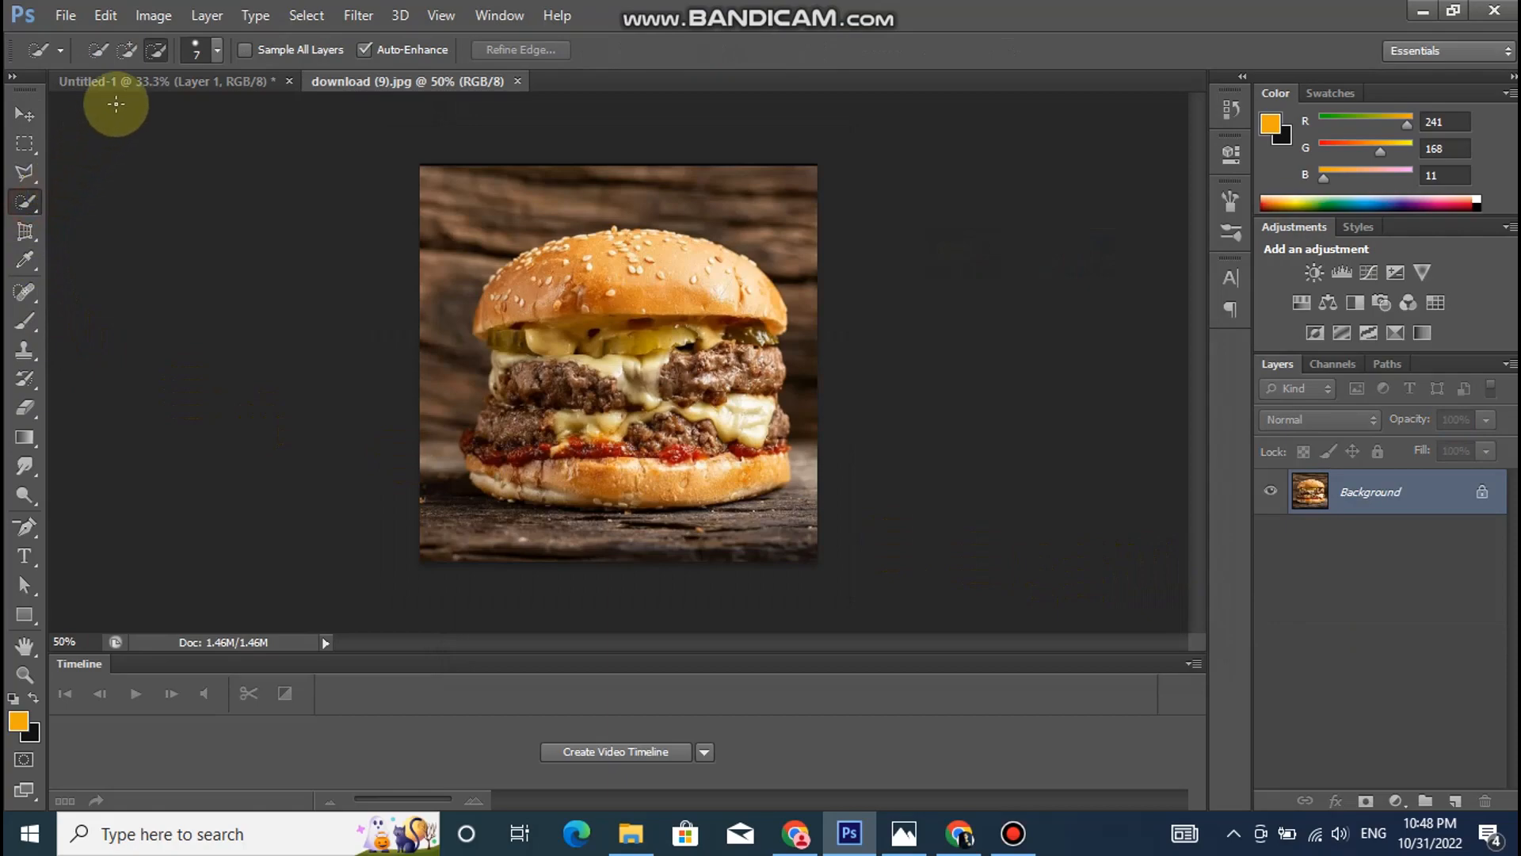
left_click(216, 50)
left_click(137, 112)
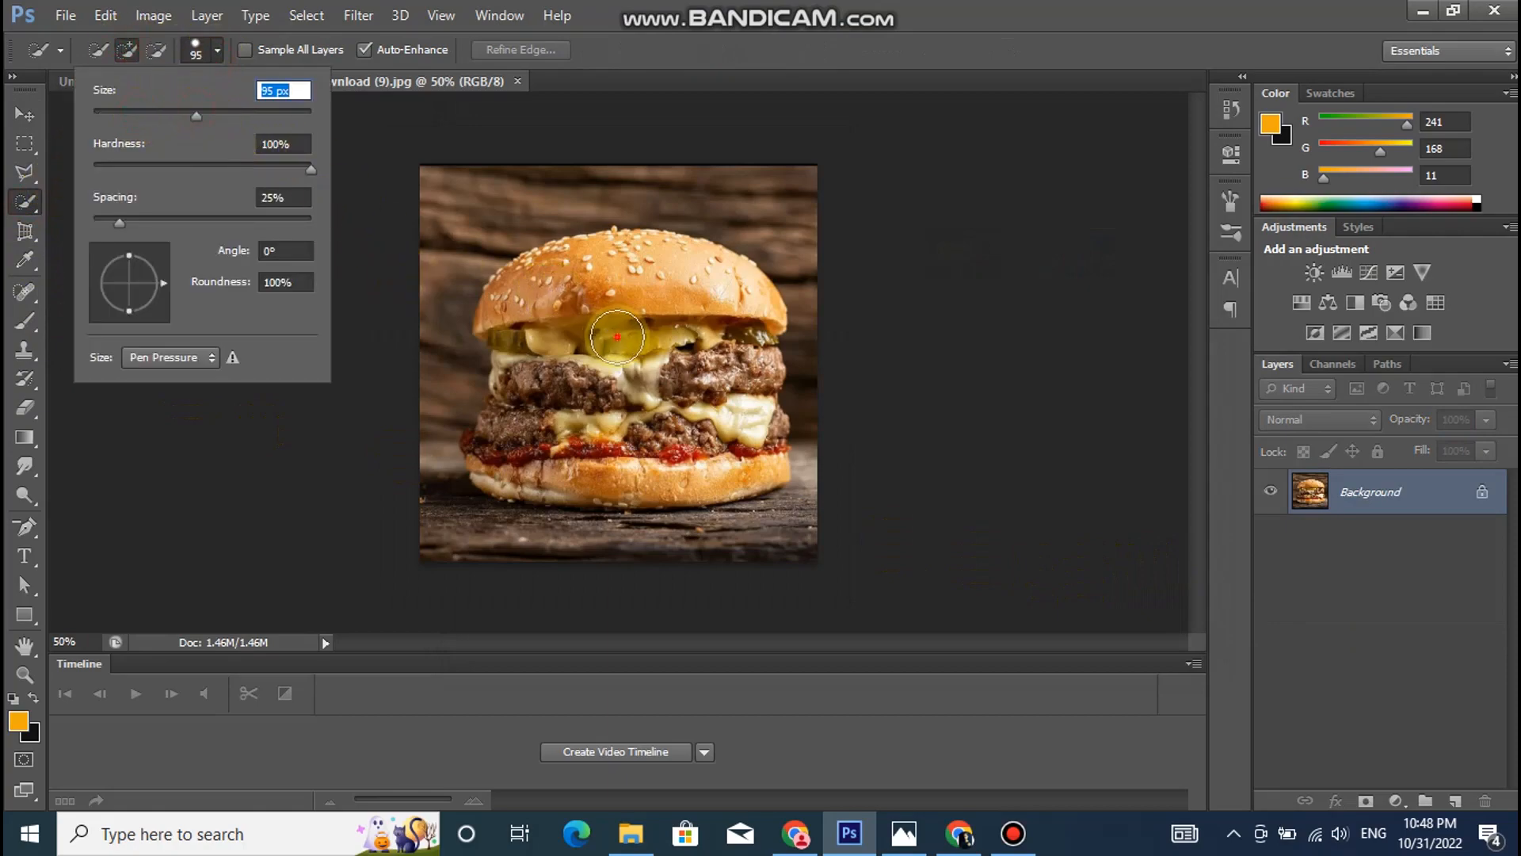
left_click(618, 336)
left_click(219, 53)
left_click(225, 117)
mouse_move(572, 308)
left_mouse_down()
mouse_move(669, 326)
mouse_move(642, 344)
mouse_move(568, 306)
mouse_move(531, 308)
mouse_move(598, 374)
mouse_move(607, 433)
mouse_move(593, 448)
mouse_move(513, 441)
mouse_move(593, 448)
mouse_move(700, 359)
mouse_move(710, 420)
mouse_move(691, 439)
mouse_move(732, 429)
left_mouse_up()
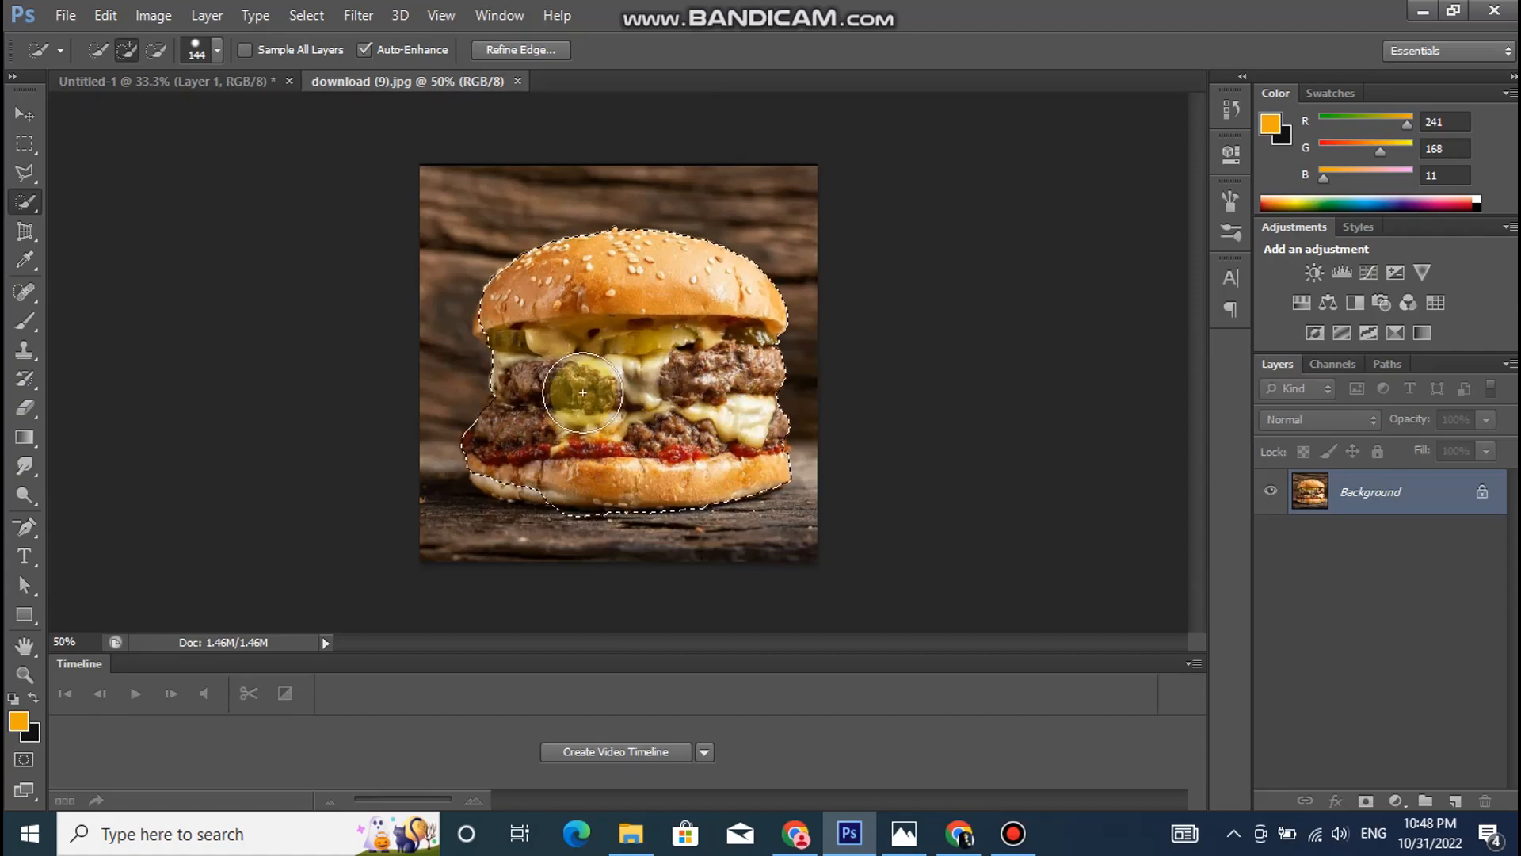
- Refine the burger selection's edge with Smart Radius on, an 8.9 px radius and Smooth at 21
left_click(542, 49)
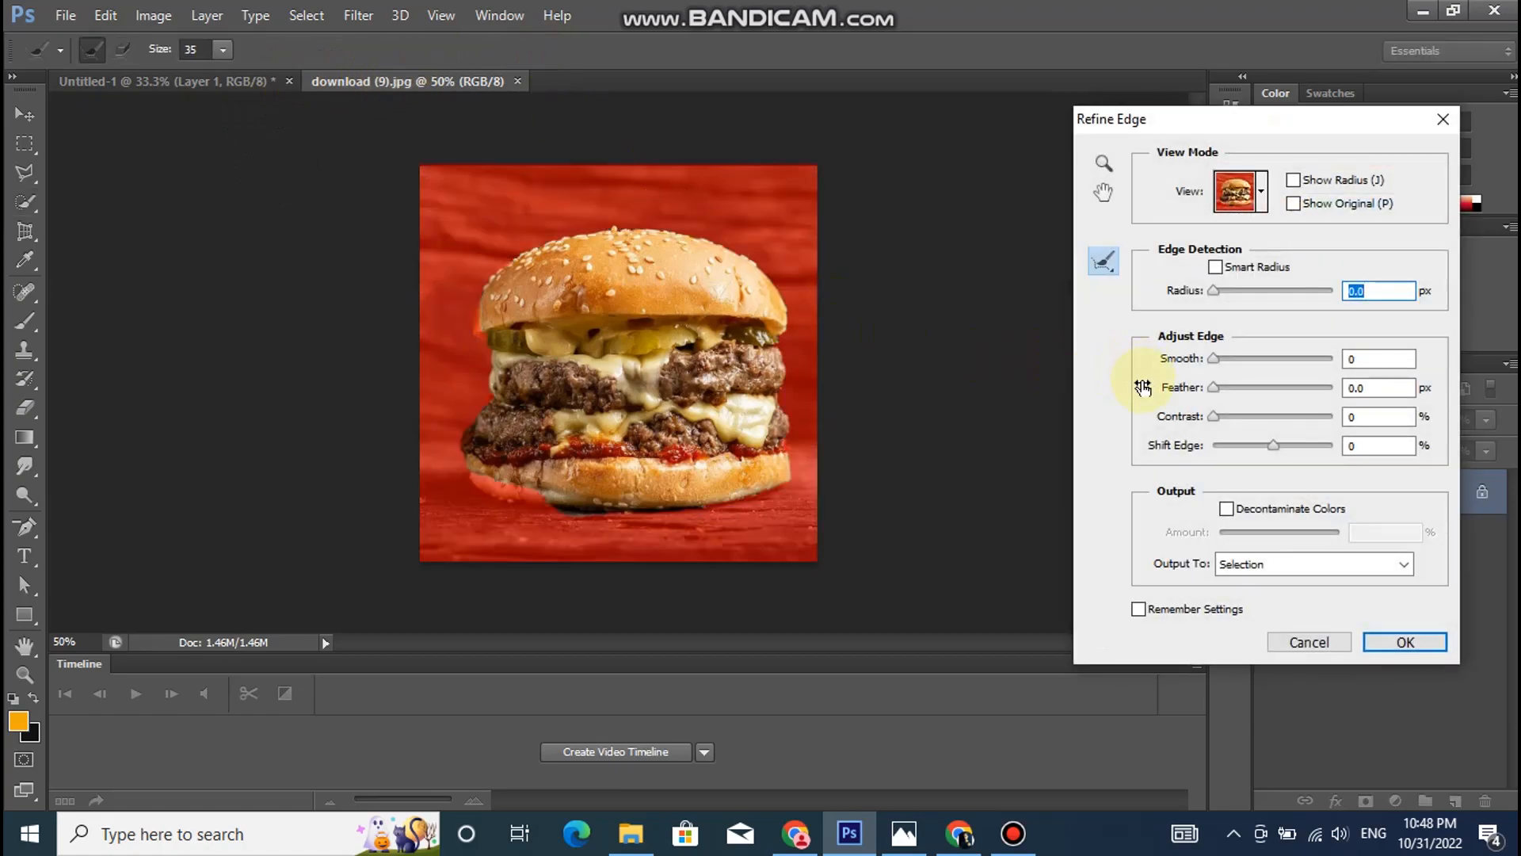
left_click(1240, 290)
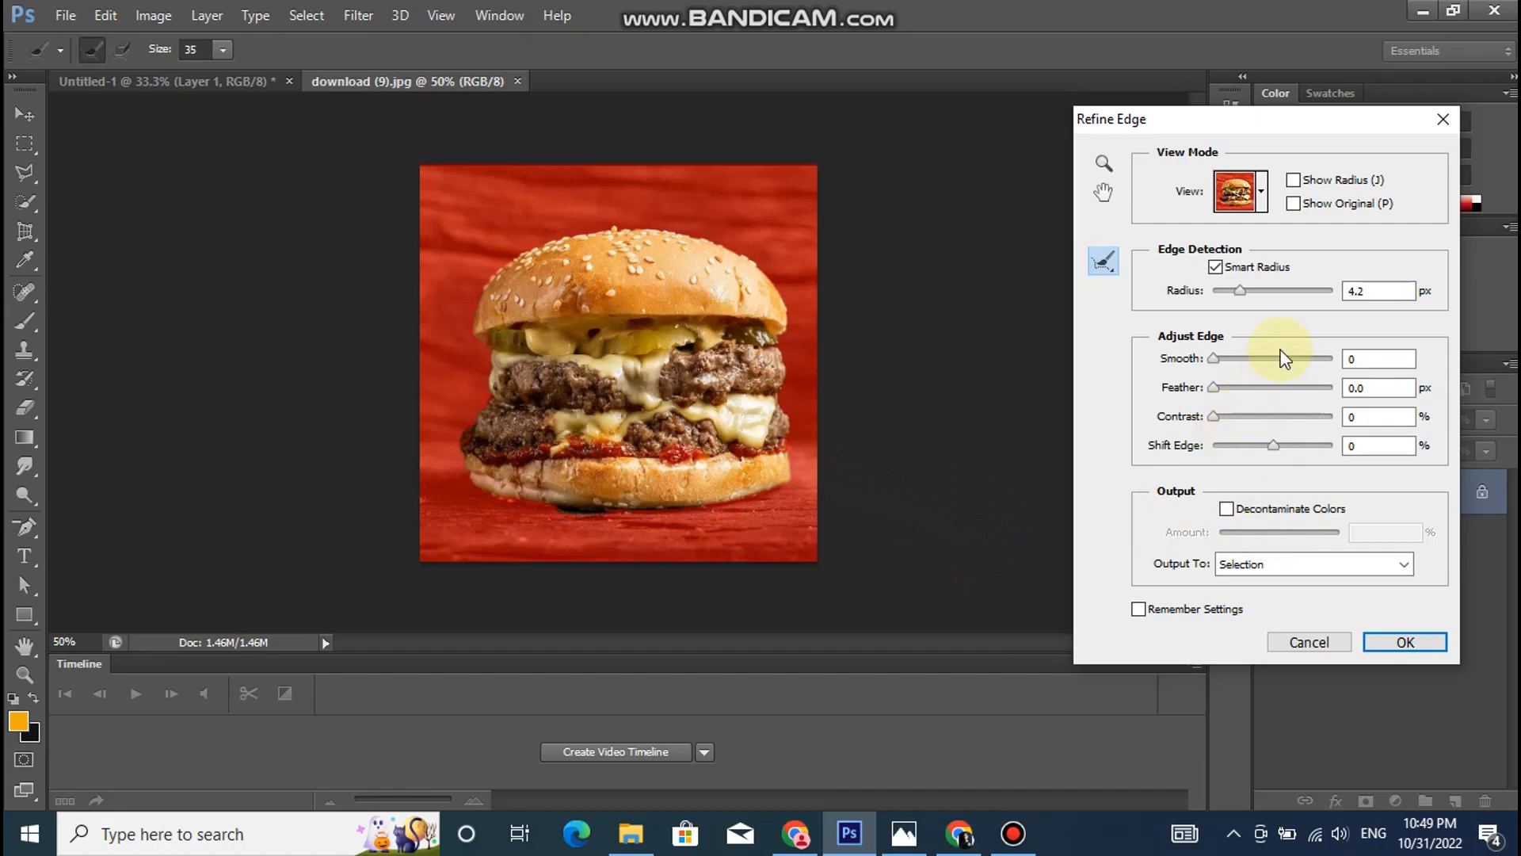
left_click(1254, 290)
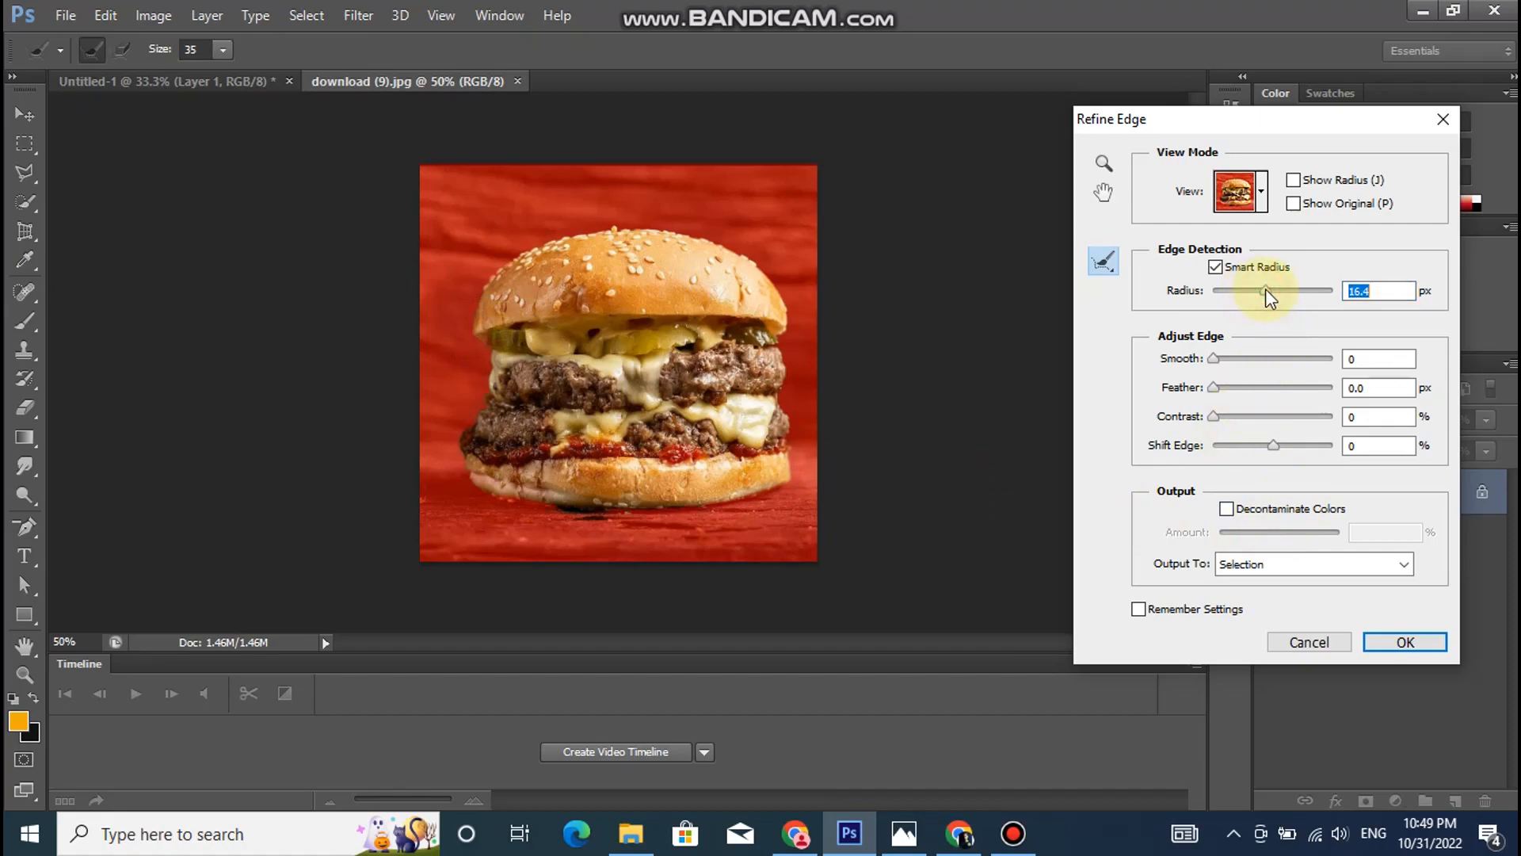
left_click(1260, 291)
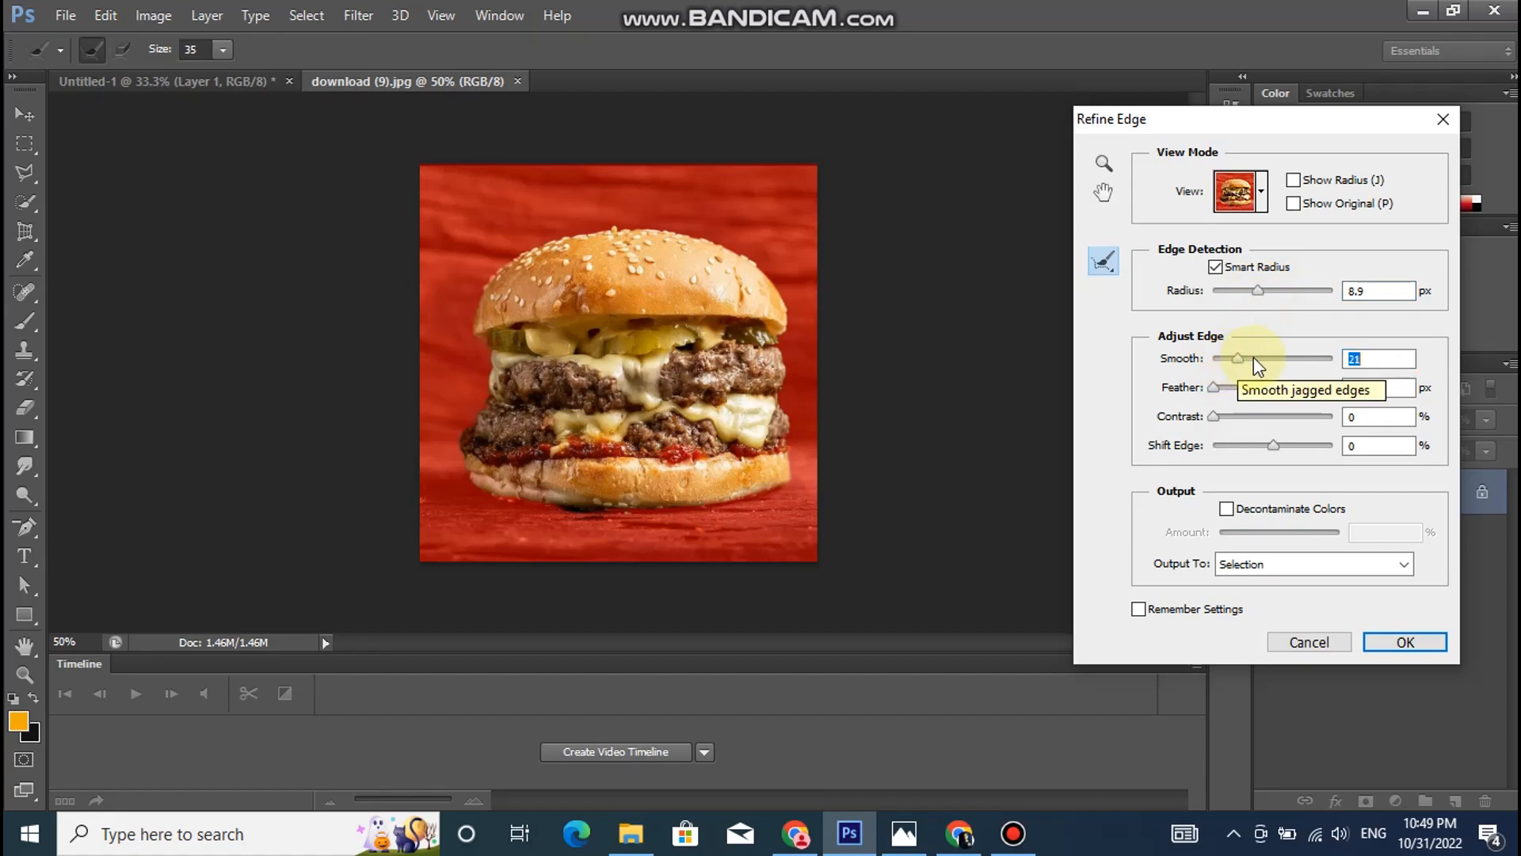
left_click(1399, 642)
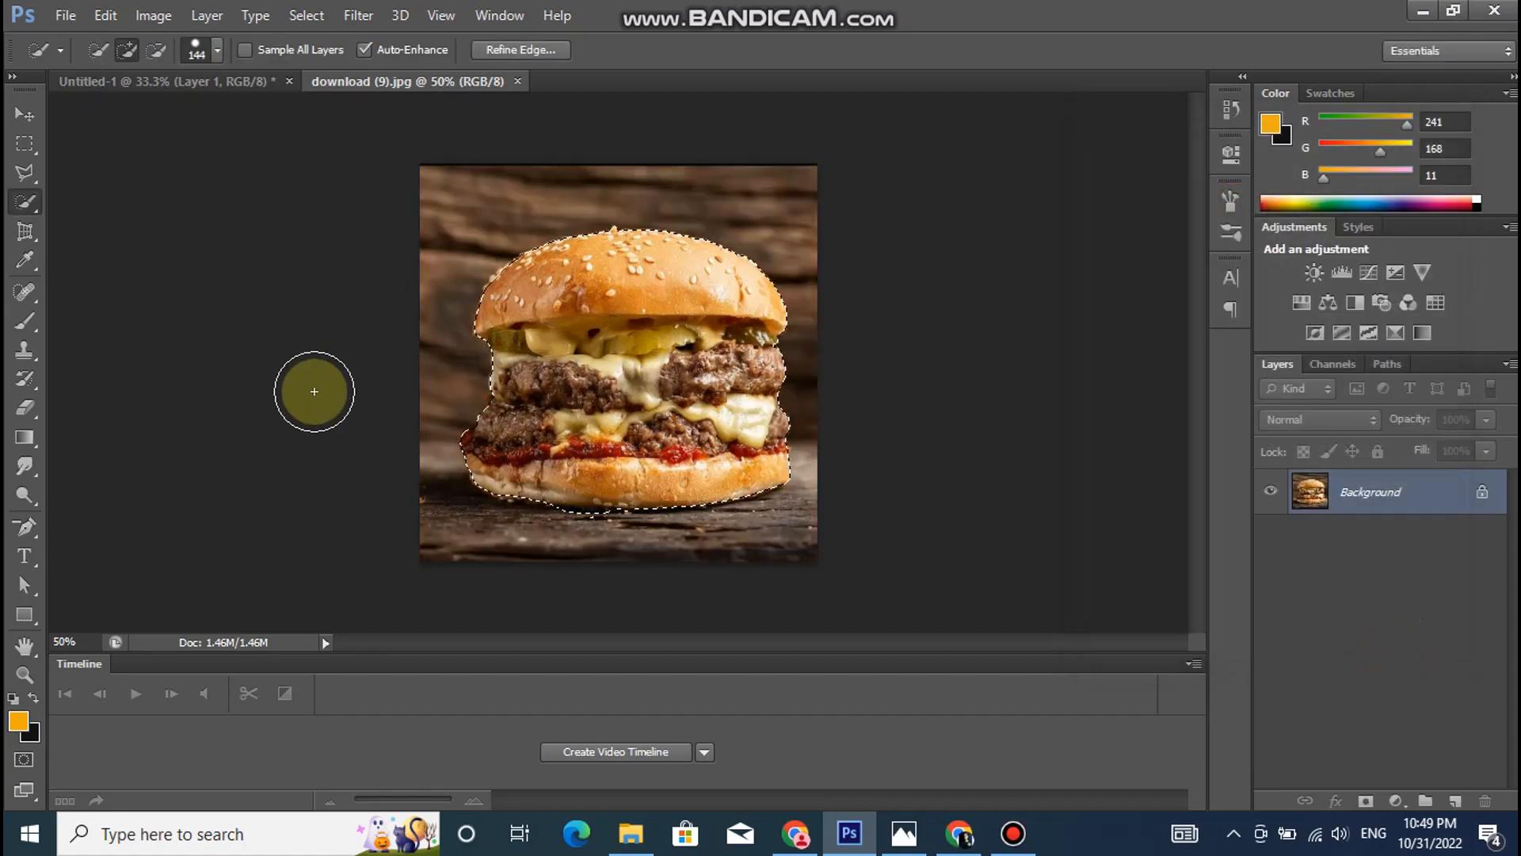
- Move the selected burger into the Untitled-1 document and nudge it down so it rests between the open palms
left_click(23, 114)
left_click_drag(651, 420, 617, 406)
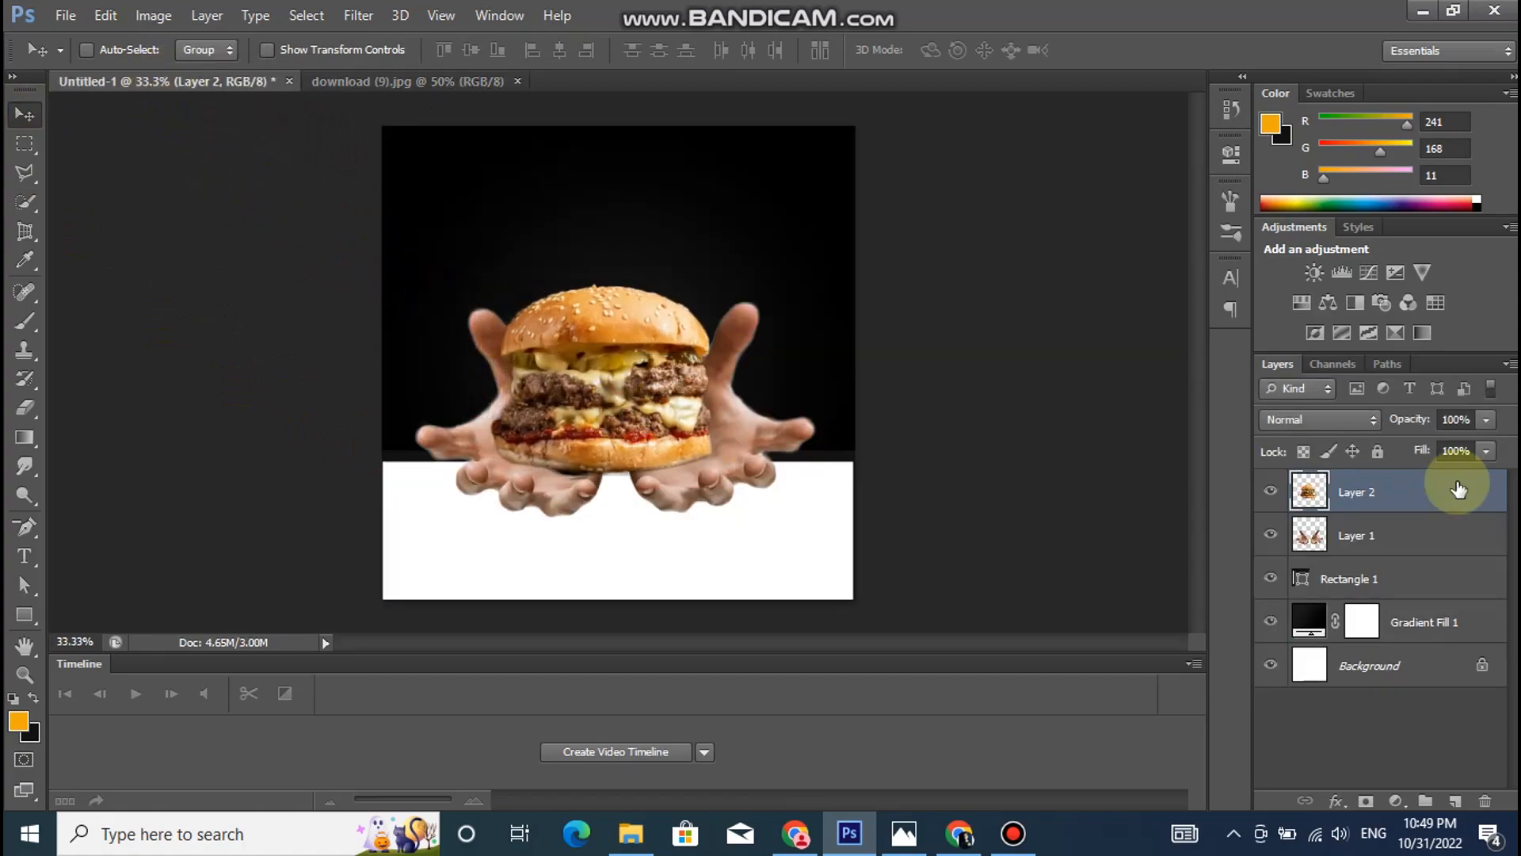
key("Down")
key("Down")
key("Down")
key("Down")
key("Down")
key("Down")
key("Down")
key("Down")
key("Down")
key("Down")
key("Down")
key("Down")
key("Down")
key("Down")
key("Down")
key("Down")
key("Down")
key("Down")
key("Down")
key("Down")
key("Down")
key("Down")
key("Down")
key("Down")
key("Down")
key("Down")
key("Down")
key("Down")
key("Down")
key("Down")
key("Down")
key("Down")
key("Down")
key("Down")
key("Down")
key("Down")
key("Down")
key("Down")
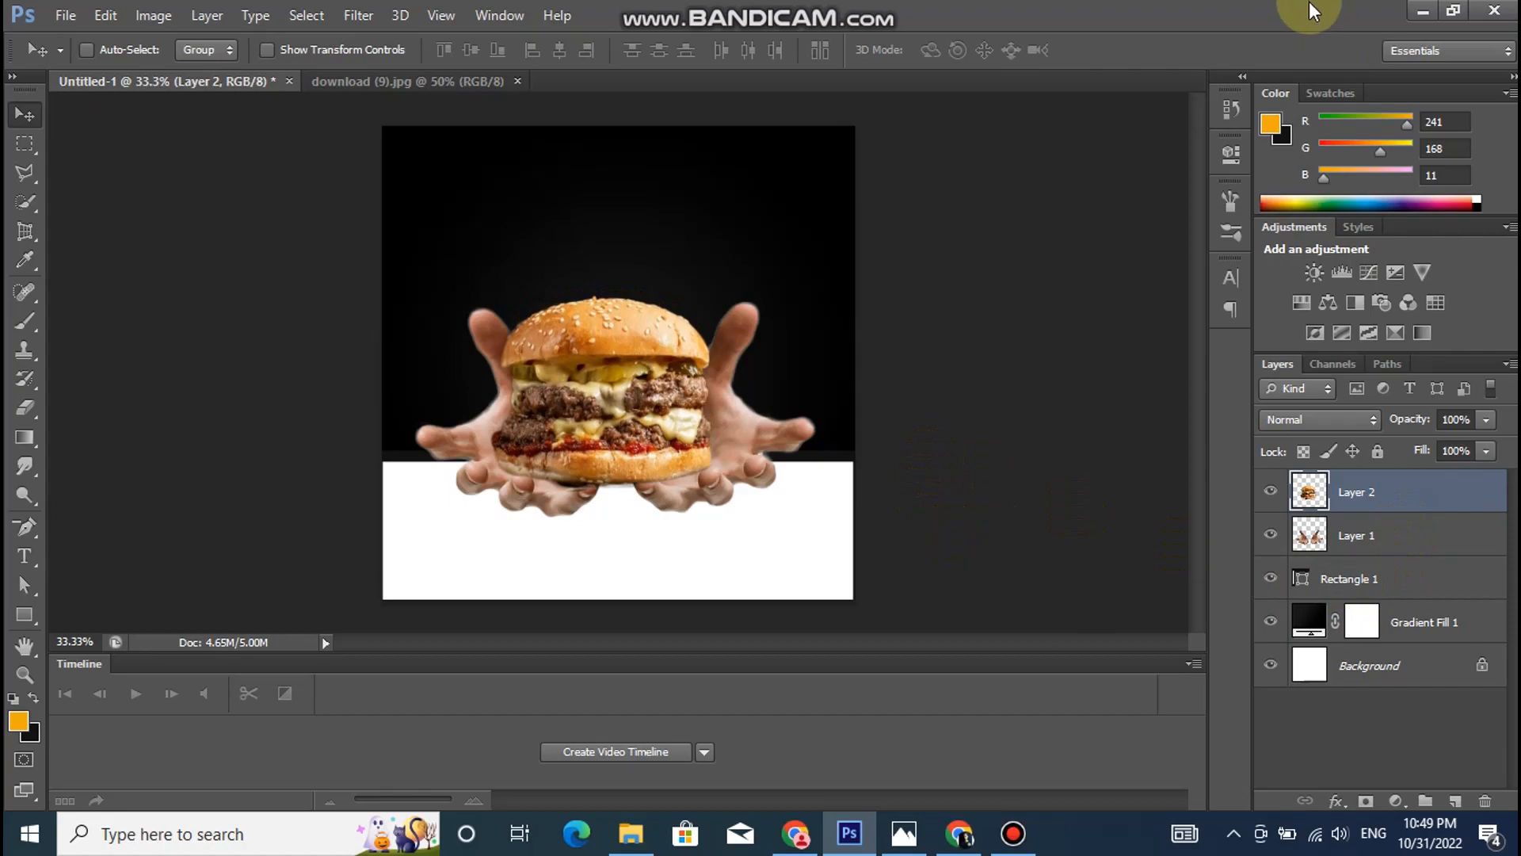
- Adjust the hands layer's Brightness/Contrast to brightness -12 and contrast 65
left_click(1430, 535)
left_click(152, 15)
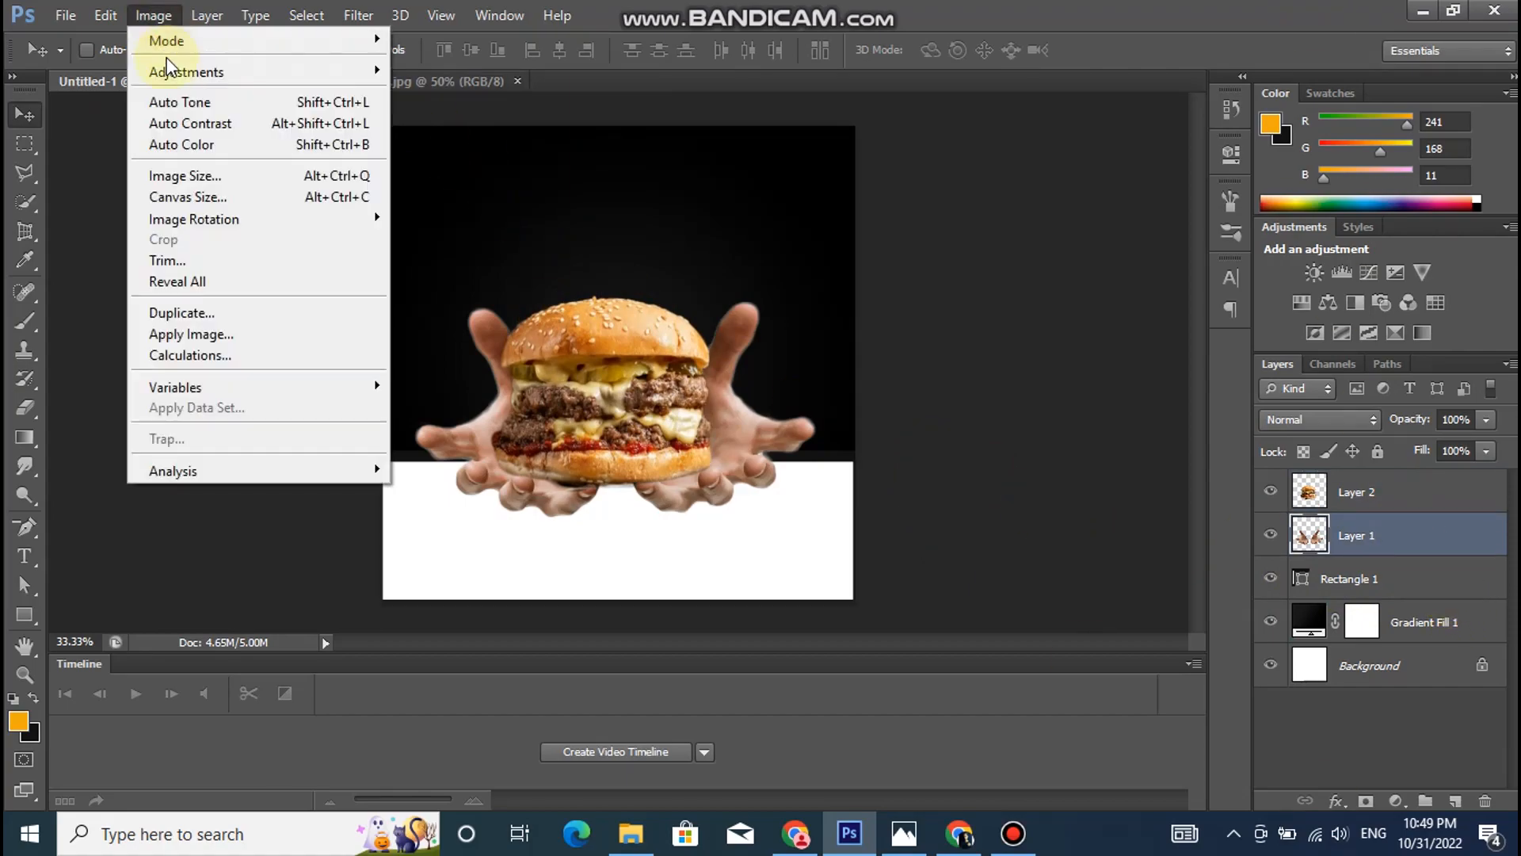
mouse_move(163, 70)
left_click(503, 72)
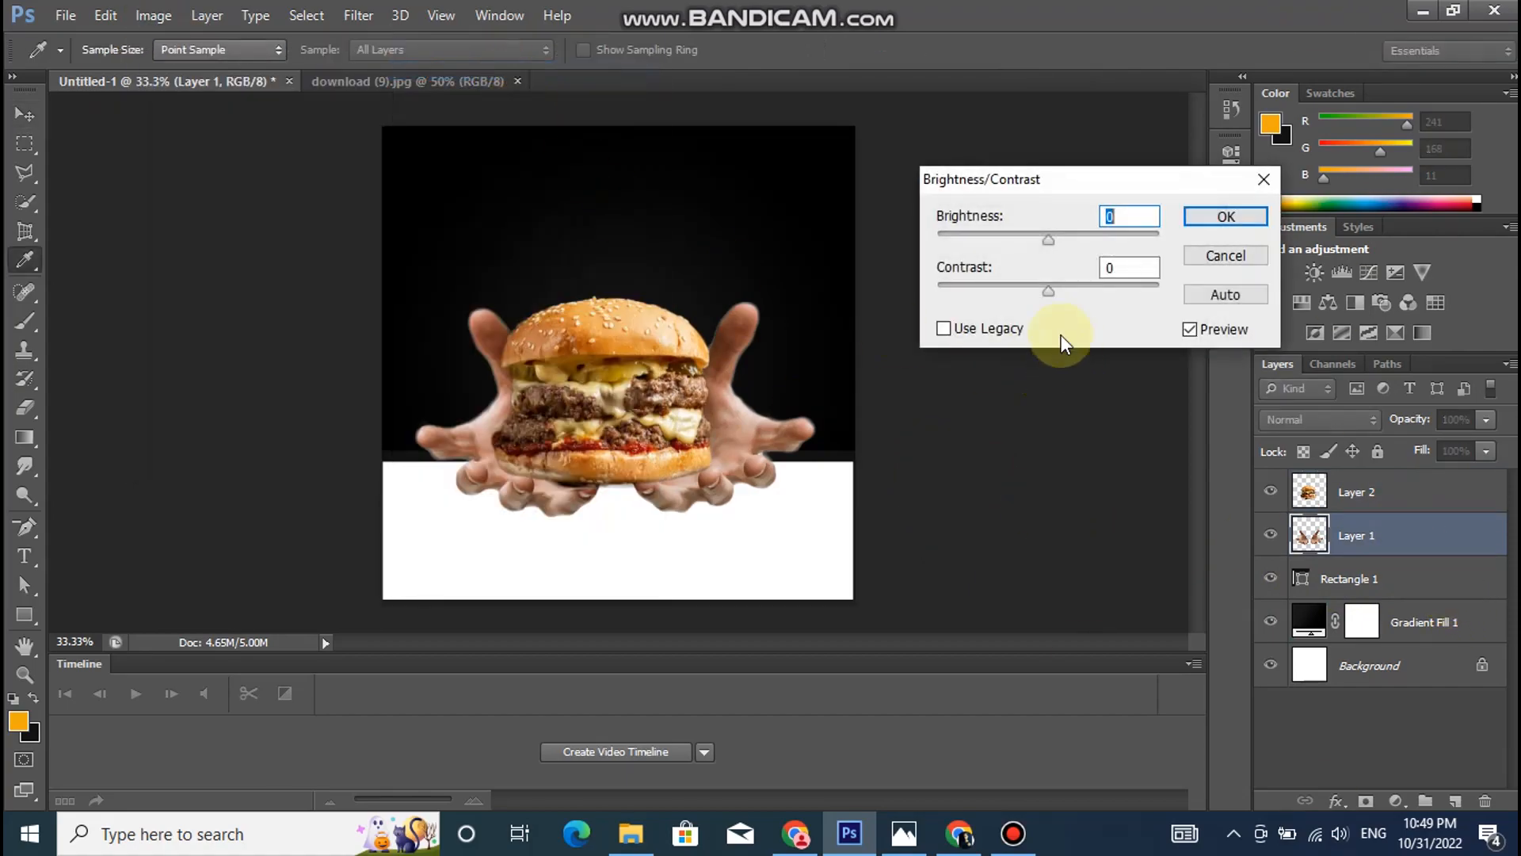
left_click_drag(1048, 291, 1099, 294)
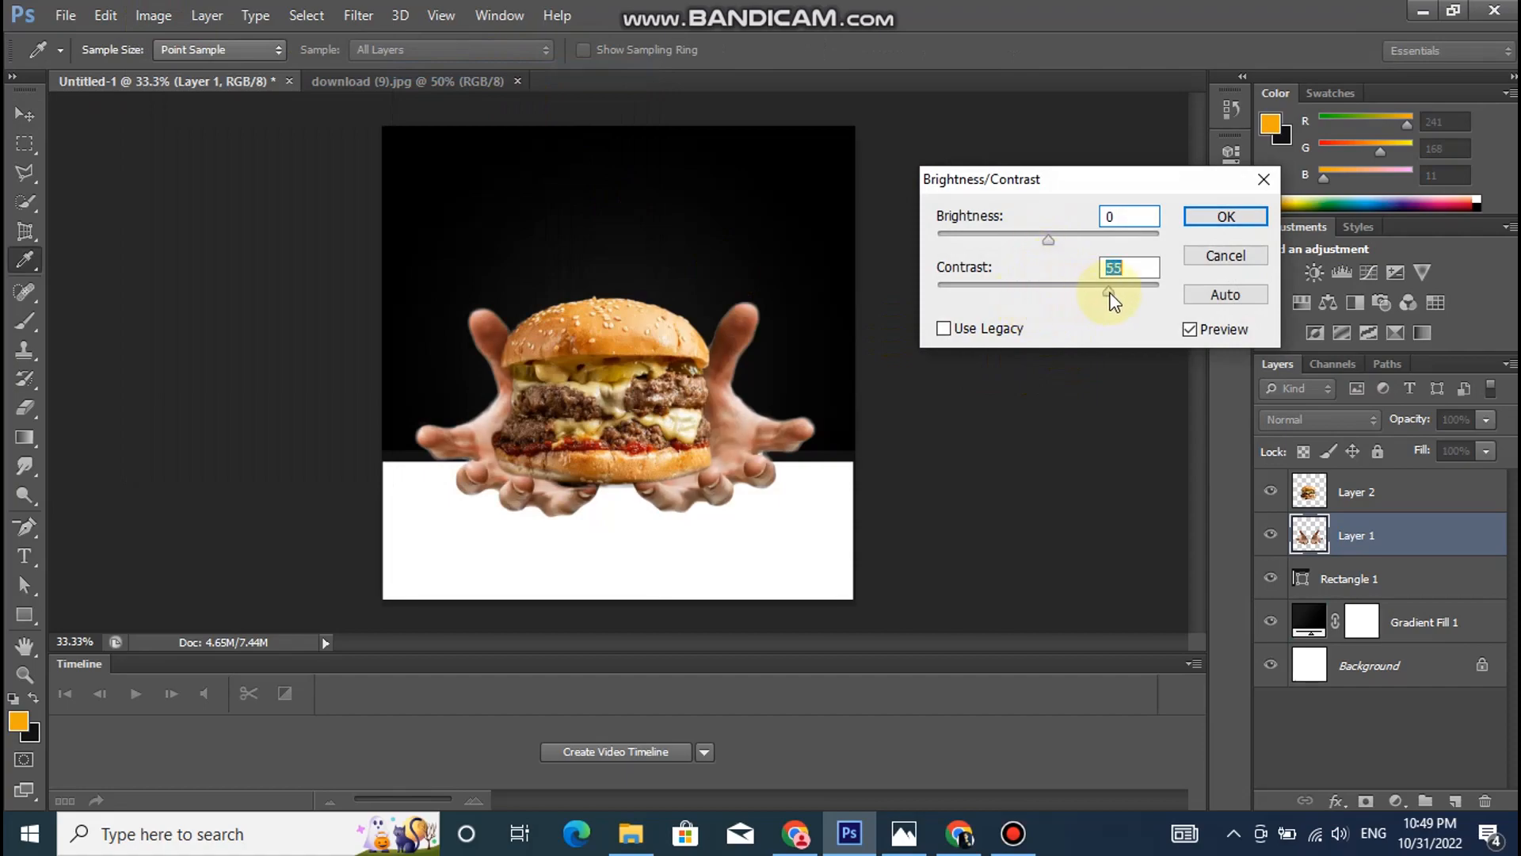
left_click_drag(1048, 238, 1040, 239)
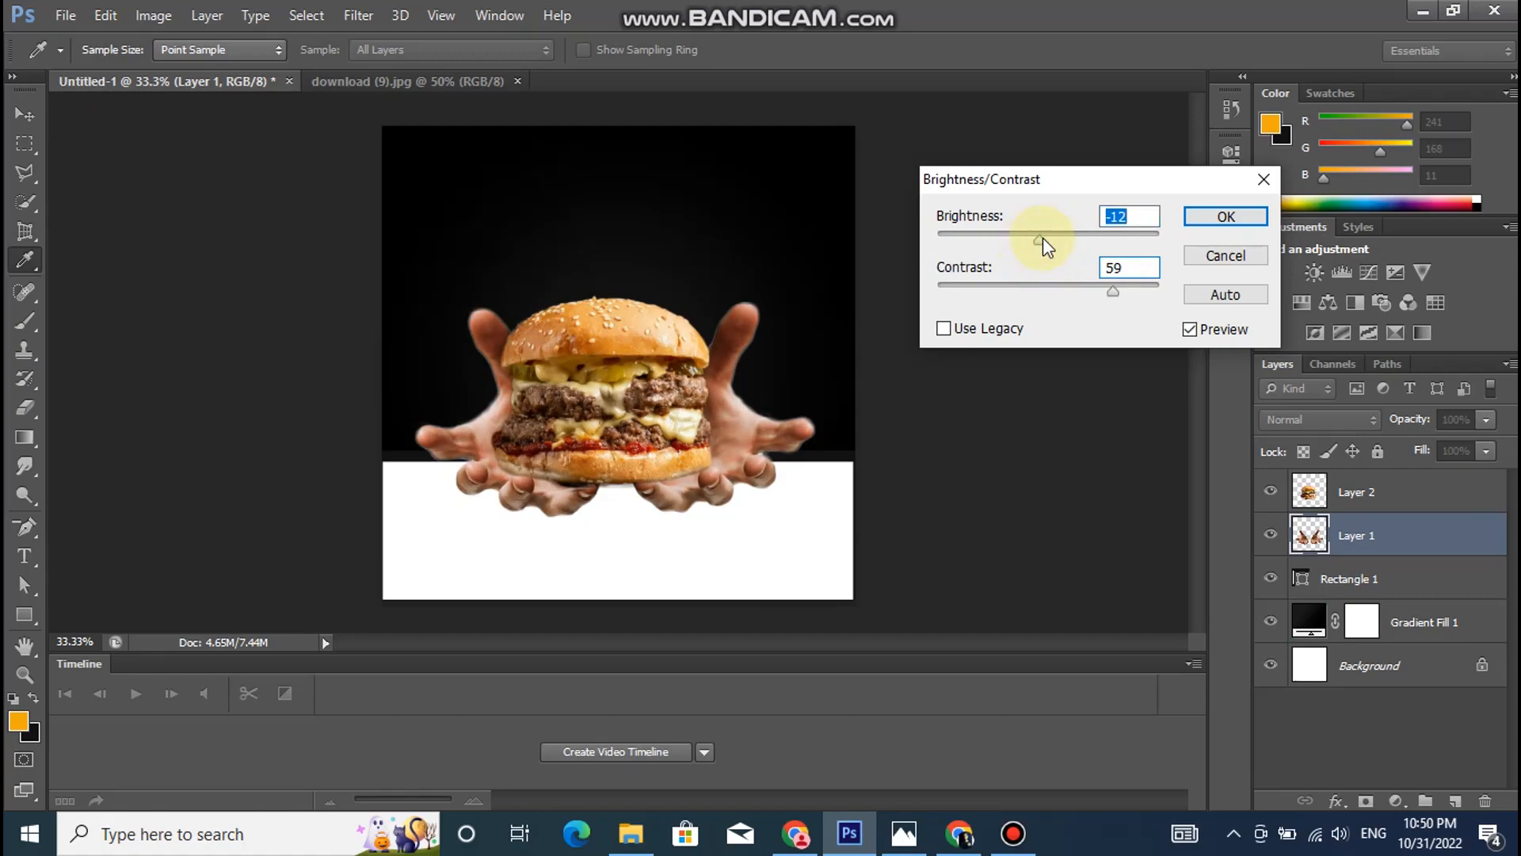
left_click(1119, 290)
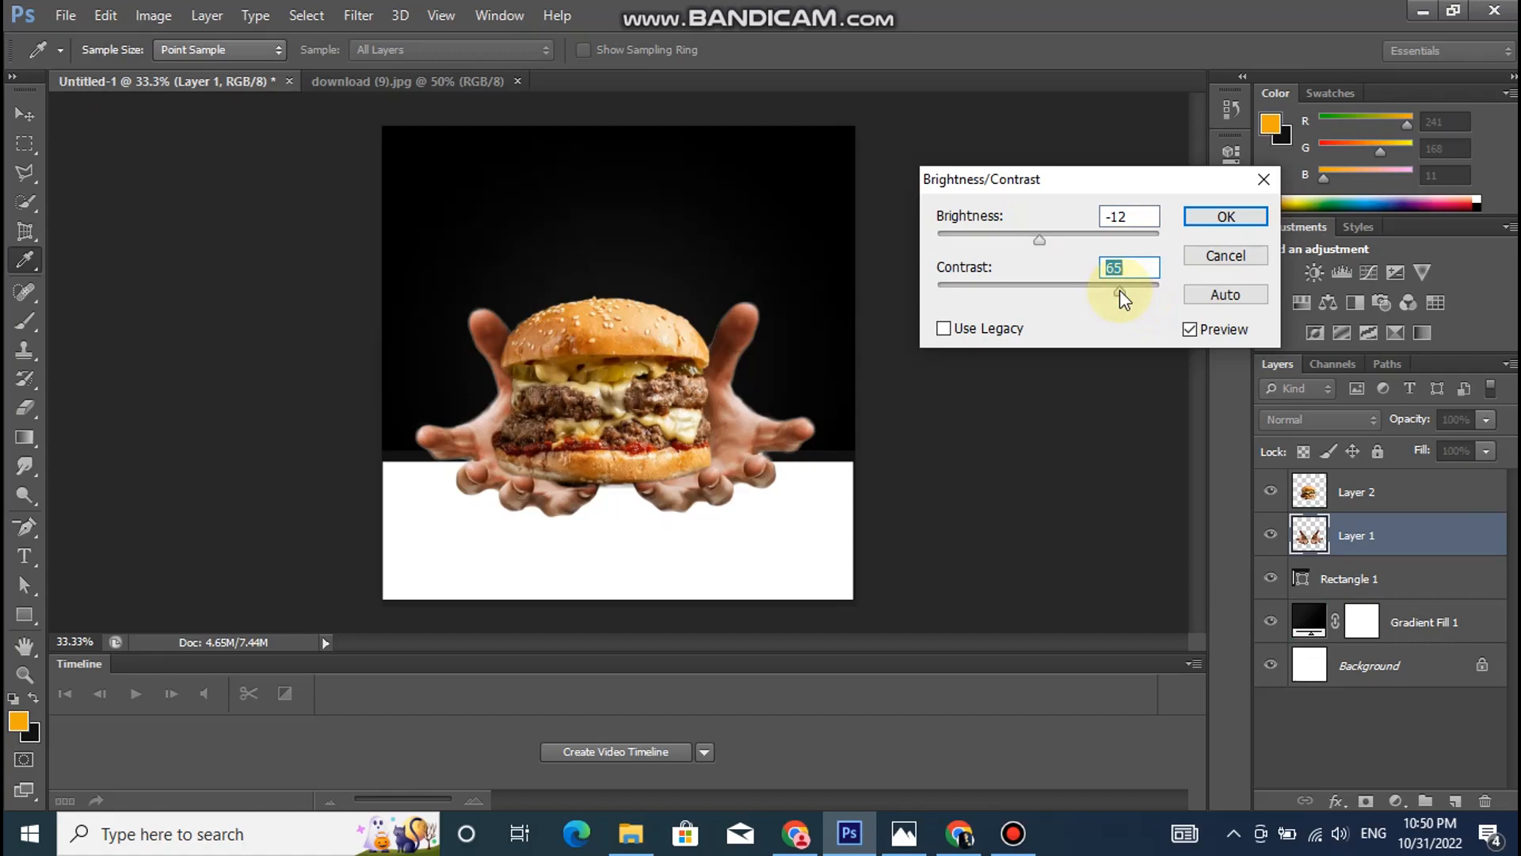
left_click(1197, 218)
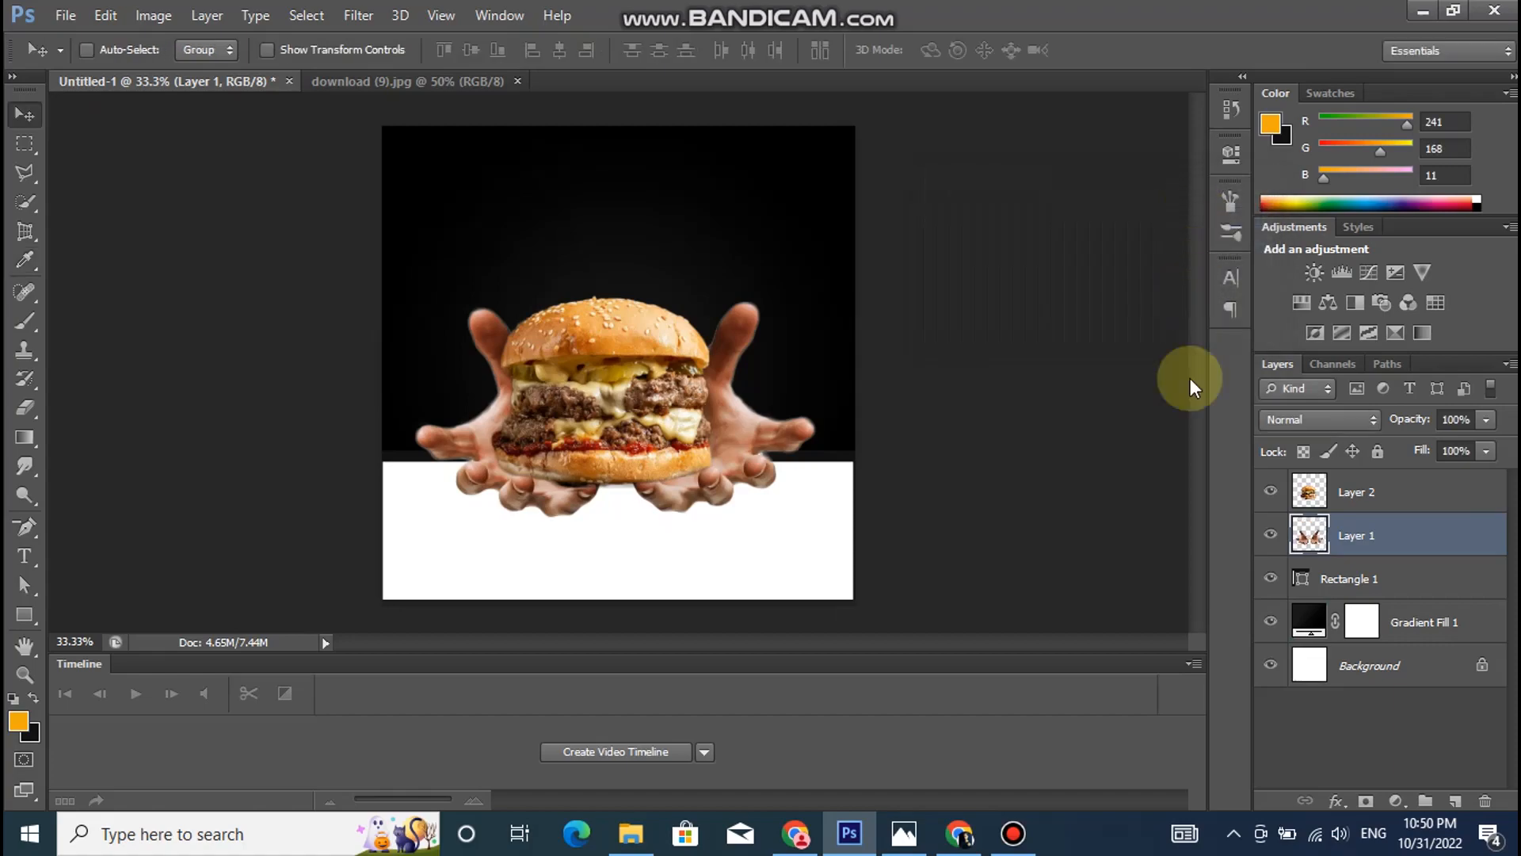
- Adjust the burger layer's Brightness/Contrast to brightness -9 and contrast 56
left_click(1378, 508)
left_click(153, 15)
mouse_move(342, 75)
left_click(444, 69)
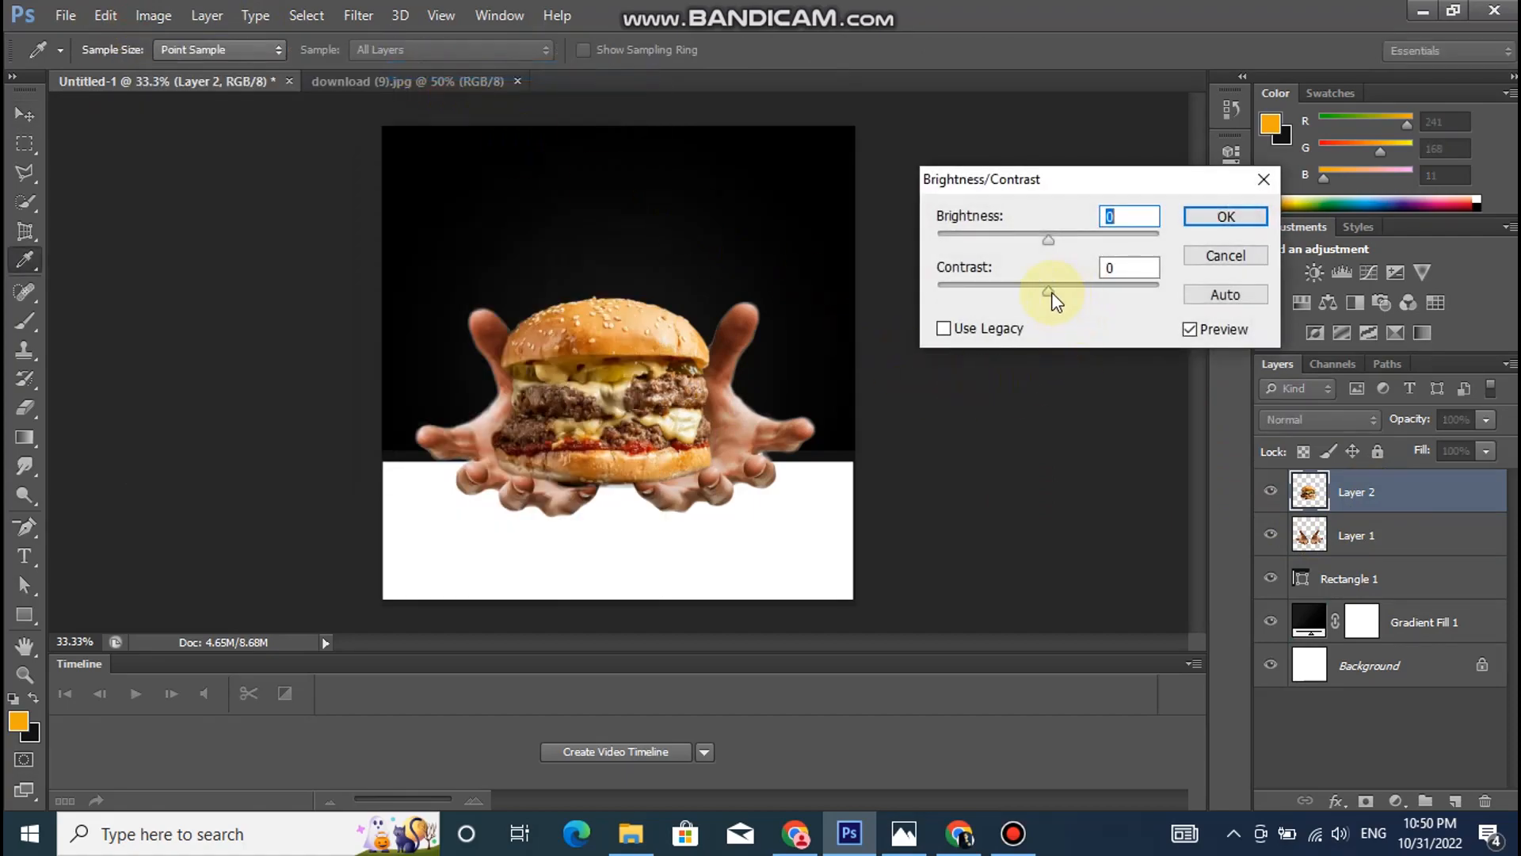
left_click_drag(1078, 290, 1094, 289)
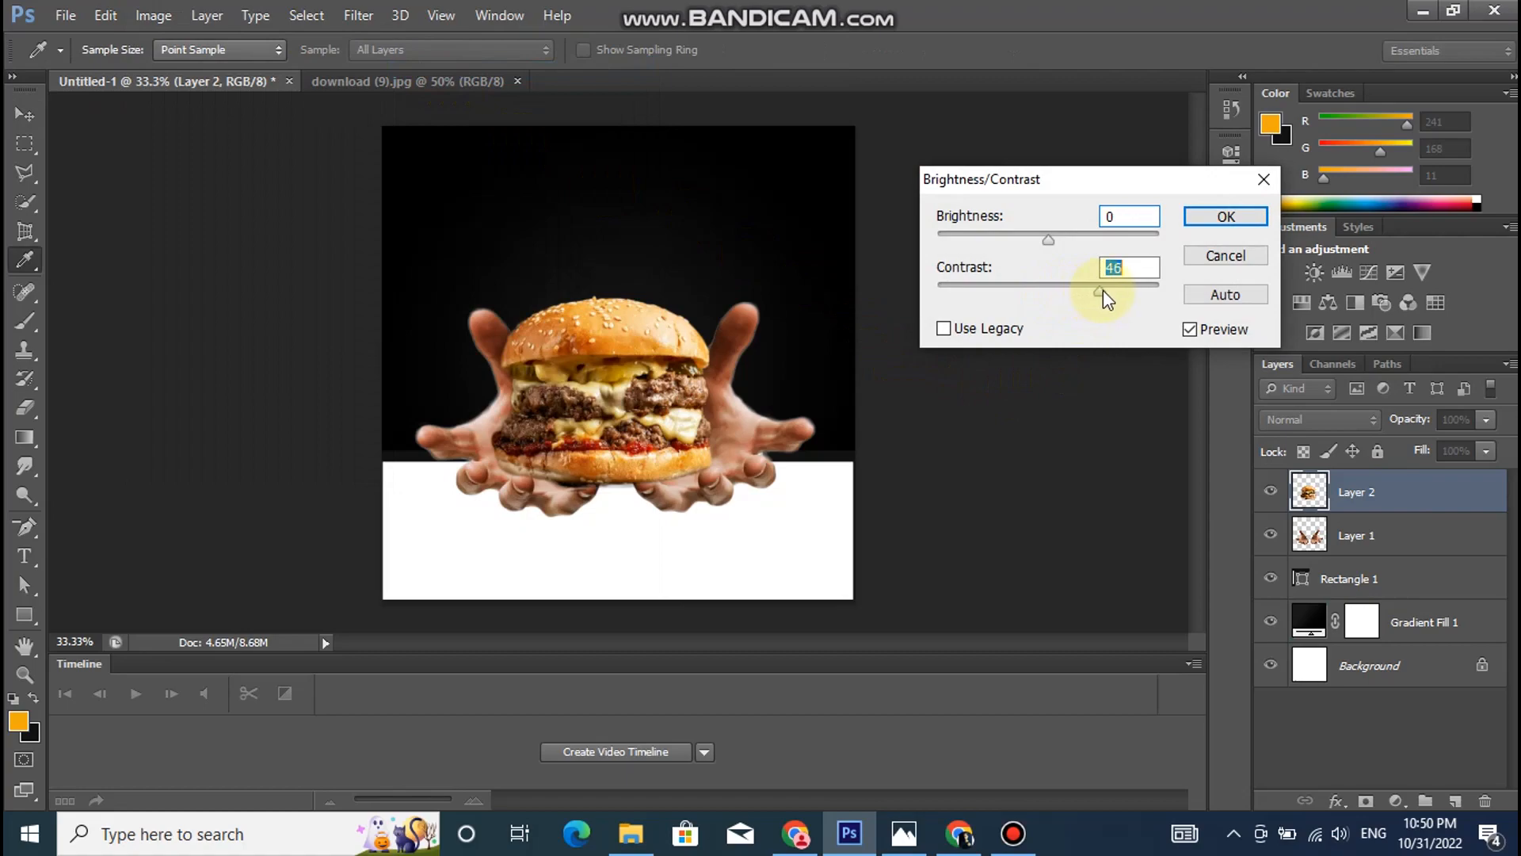
left_click_drag(1125, 293, 1192, 301)
left_click_drag(1109, 294, 1108, 298)
mouse_move(1046, 241)
left_mouse_down()
mouse_move(1067, 245)
mouse_move(1042, 242)
left_mouse_up()
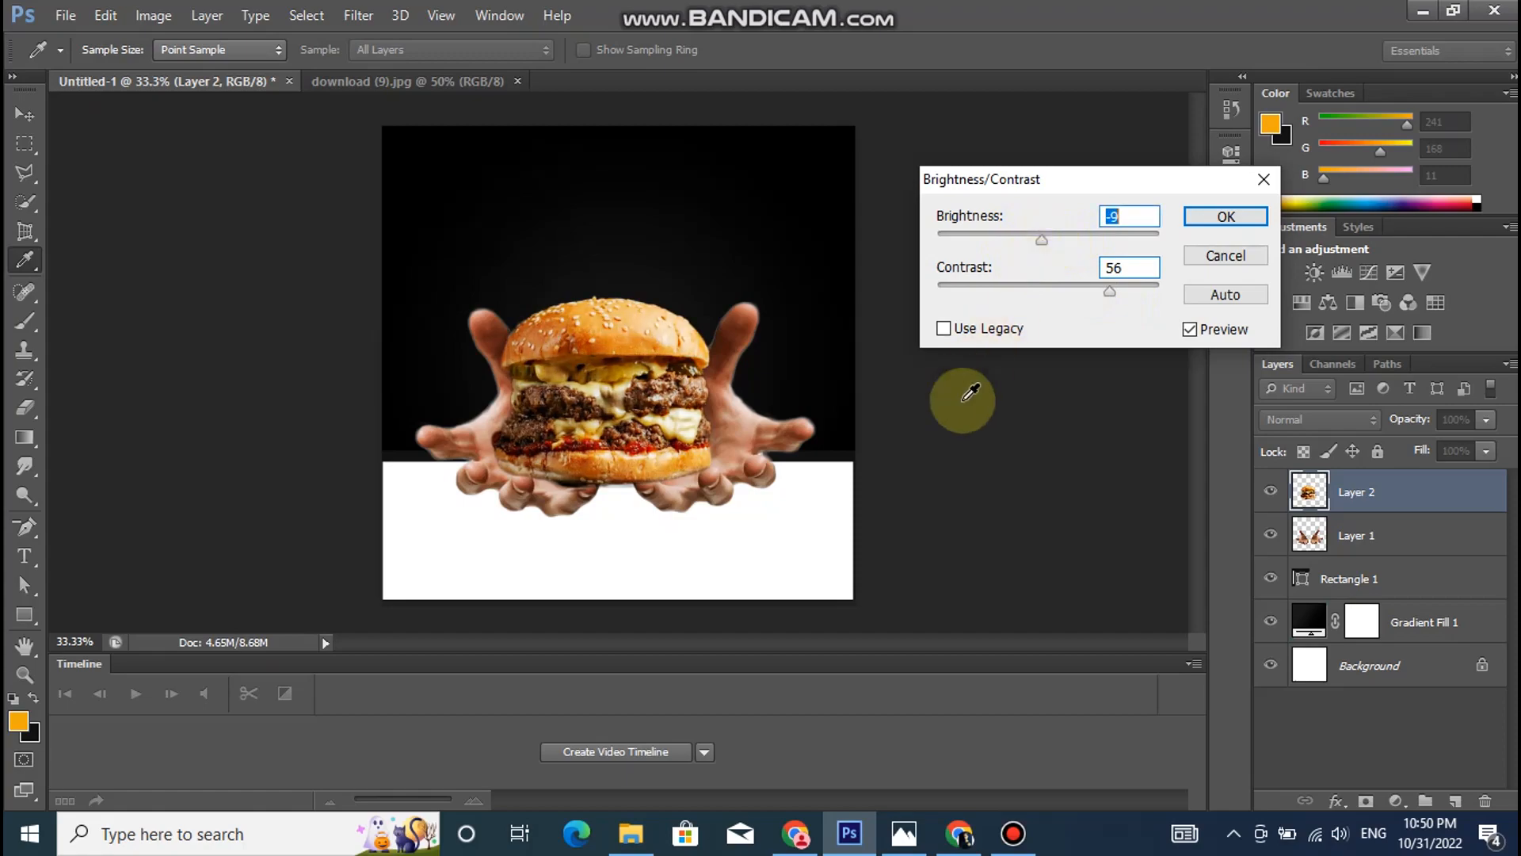
left_click(1239, 221)
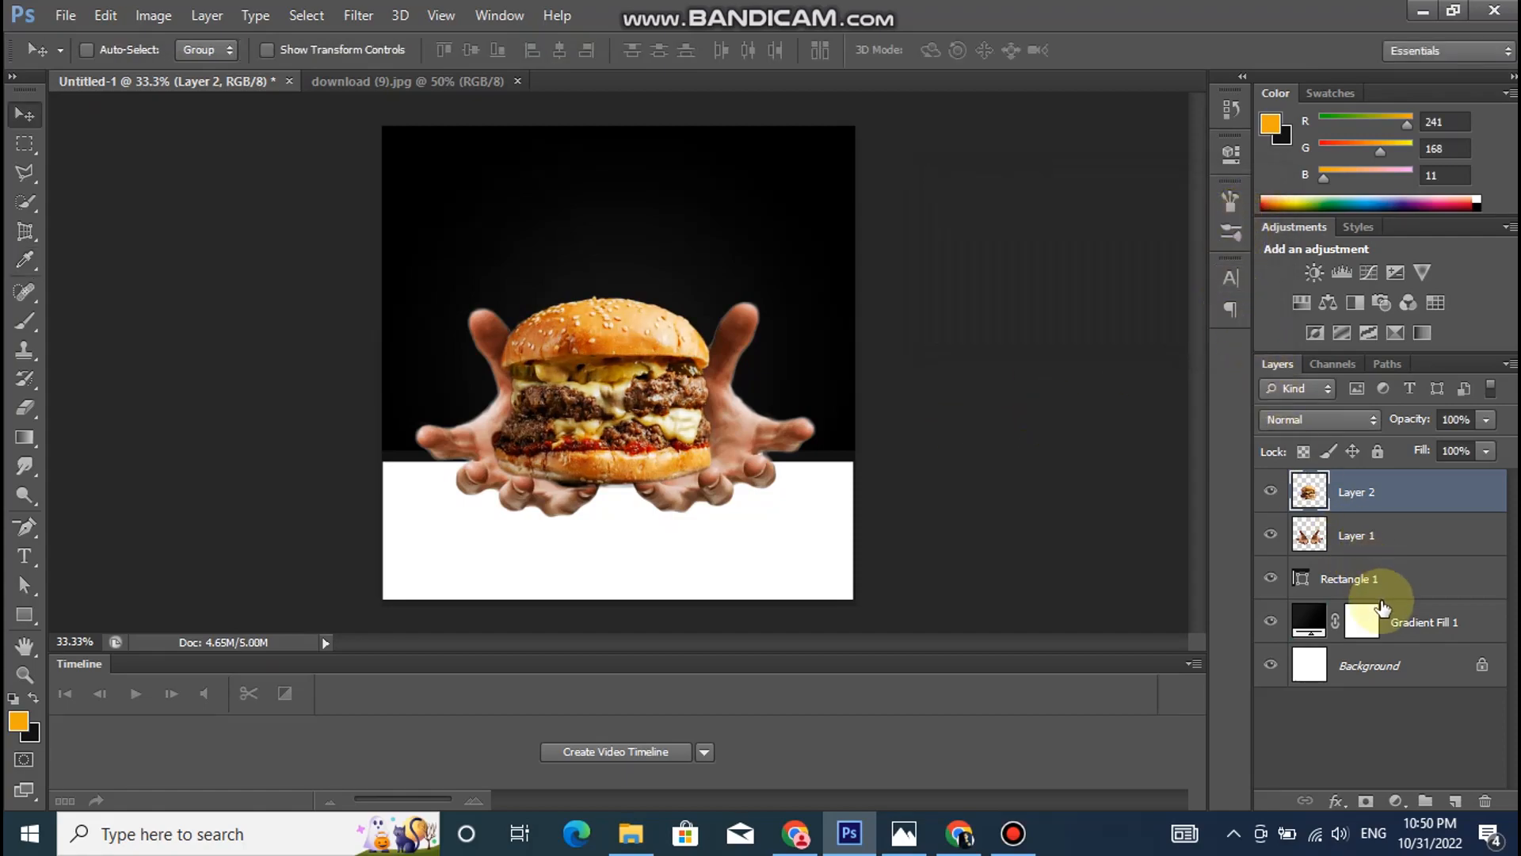
- Add a layer mask to the burger layer and try uncovering the left hand's fingertip beneath the bun with a 52 px eraser
left_click(1366, 545)
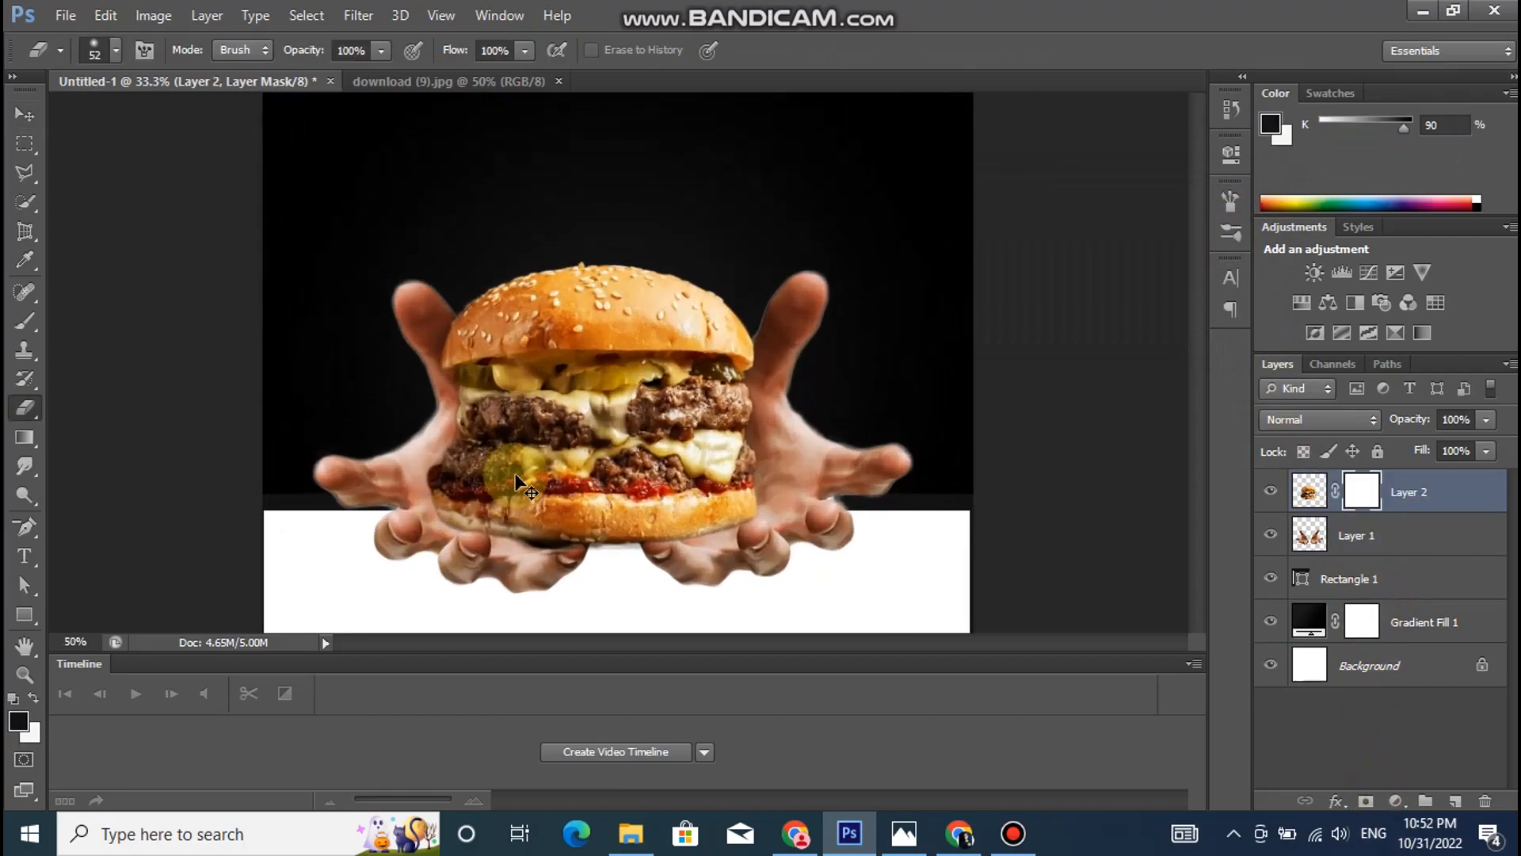
key("ctrl+plus")
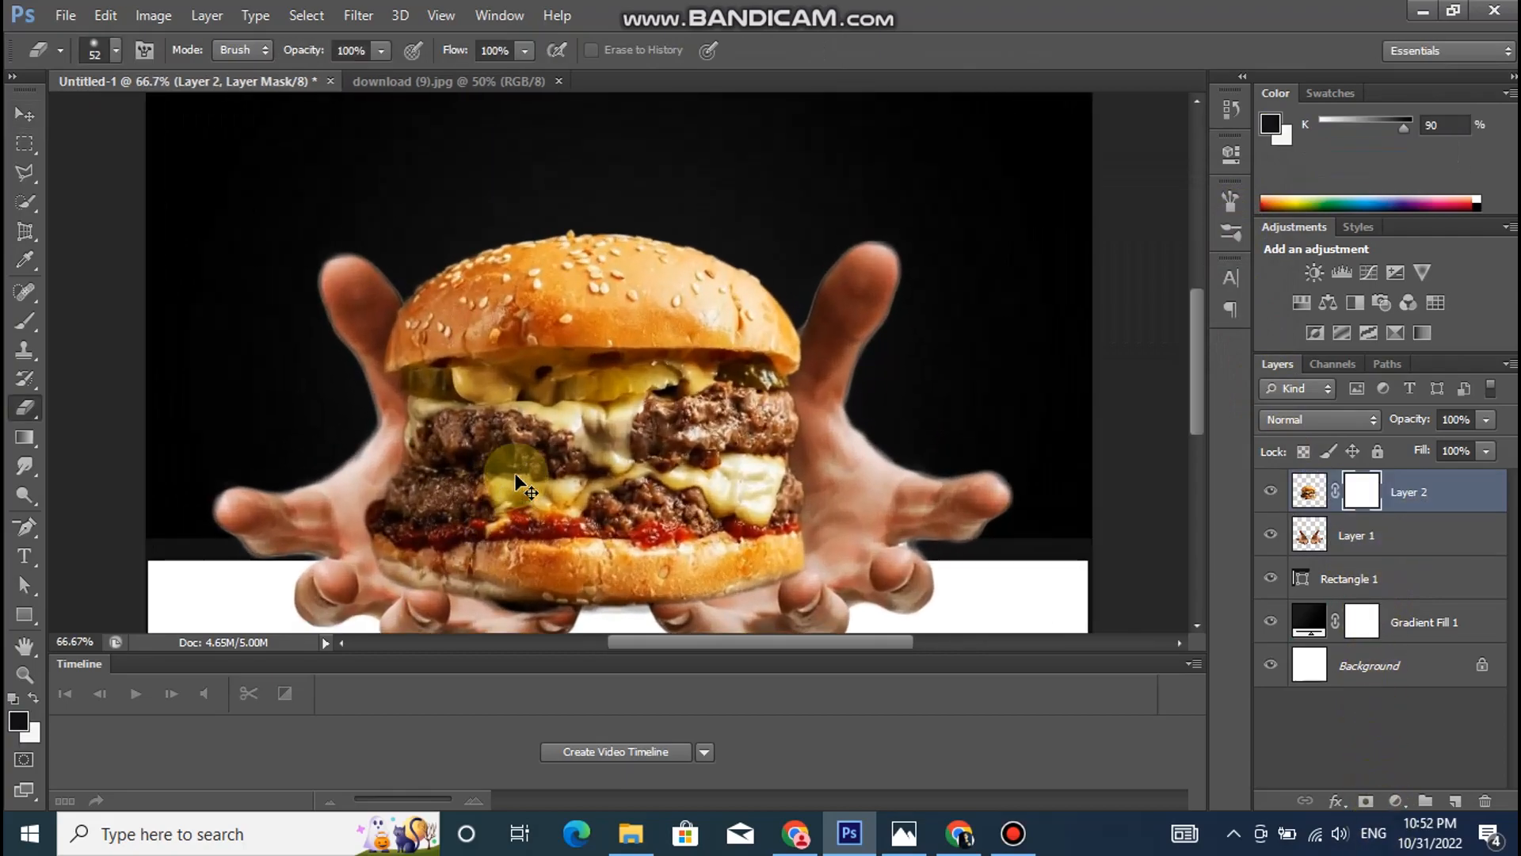
left_click_drag(1197, 384, 1199, 423)
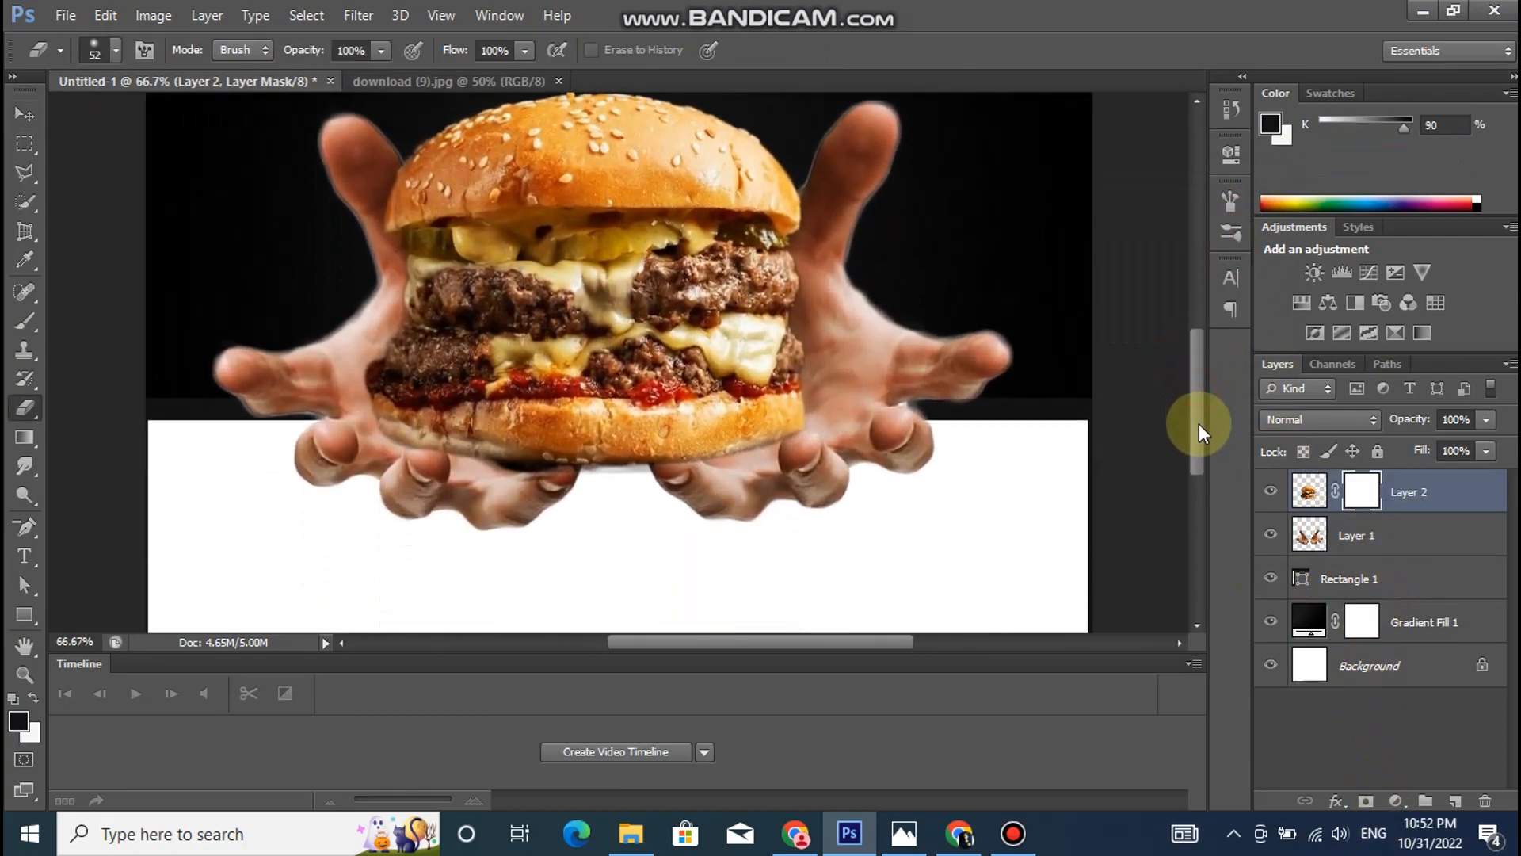
key("ctrl+plus")
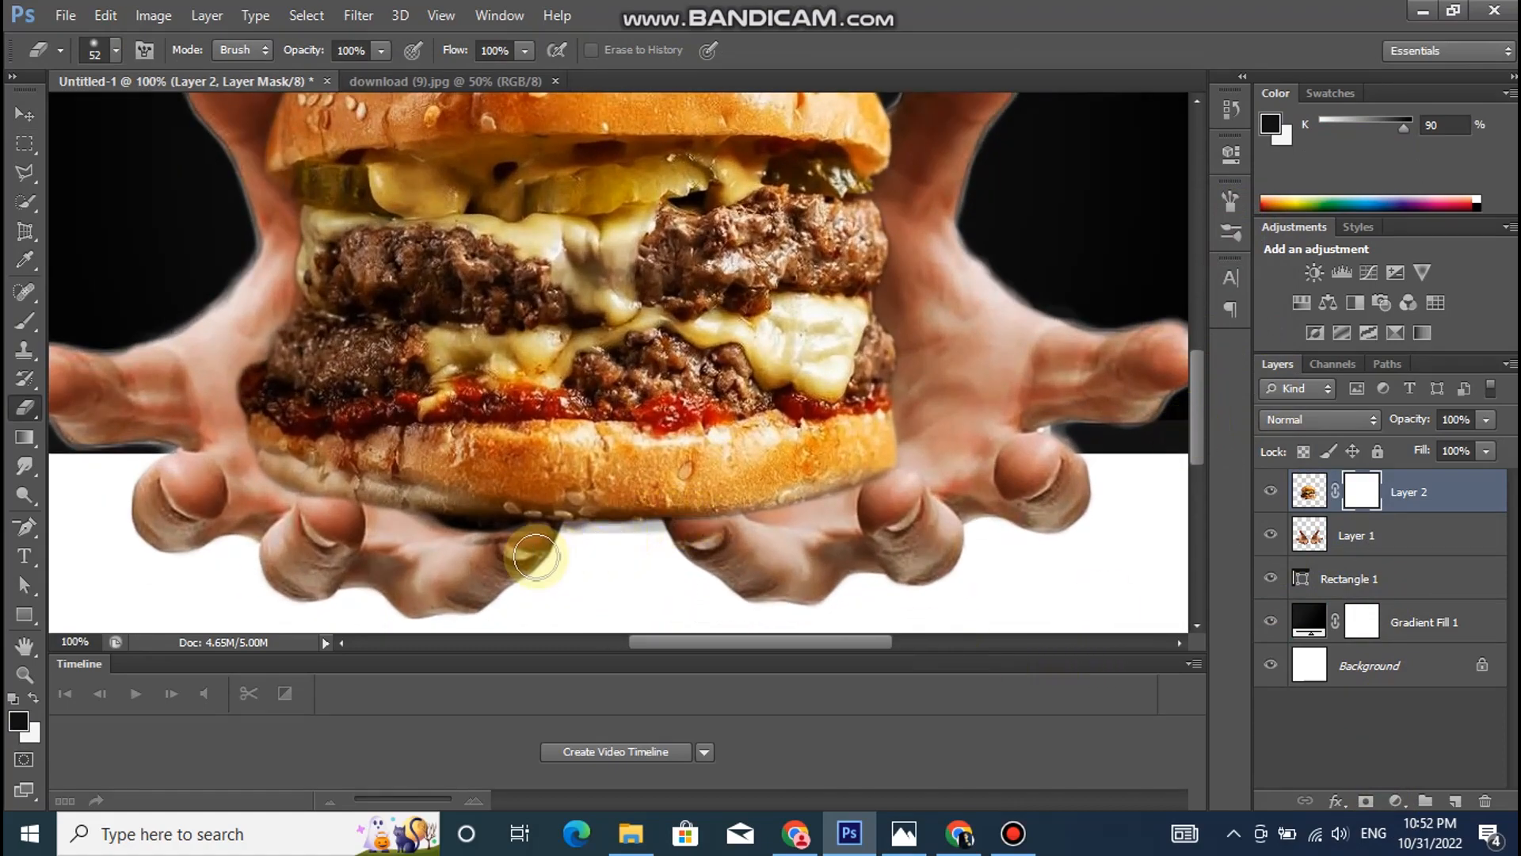
left_click_drag(521, 546, 528, 527)
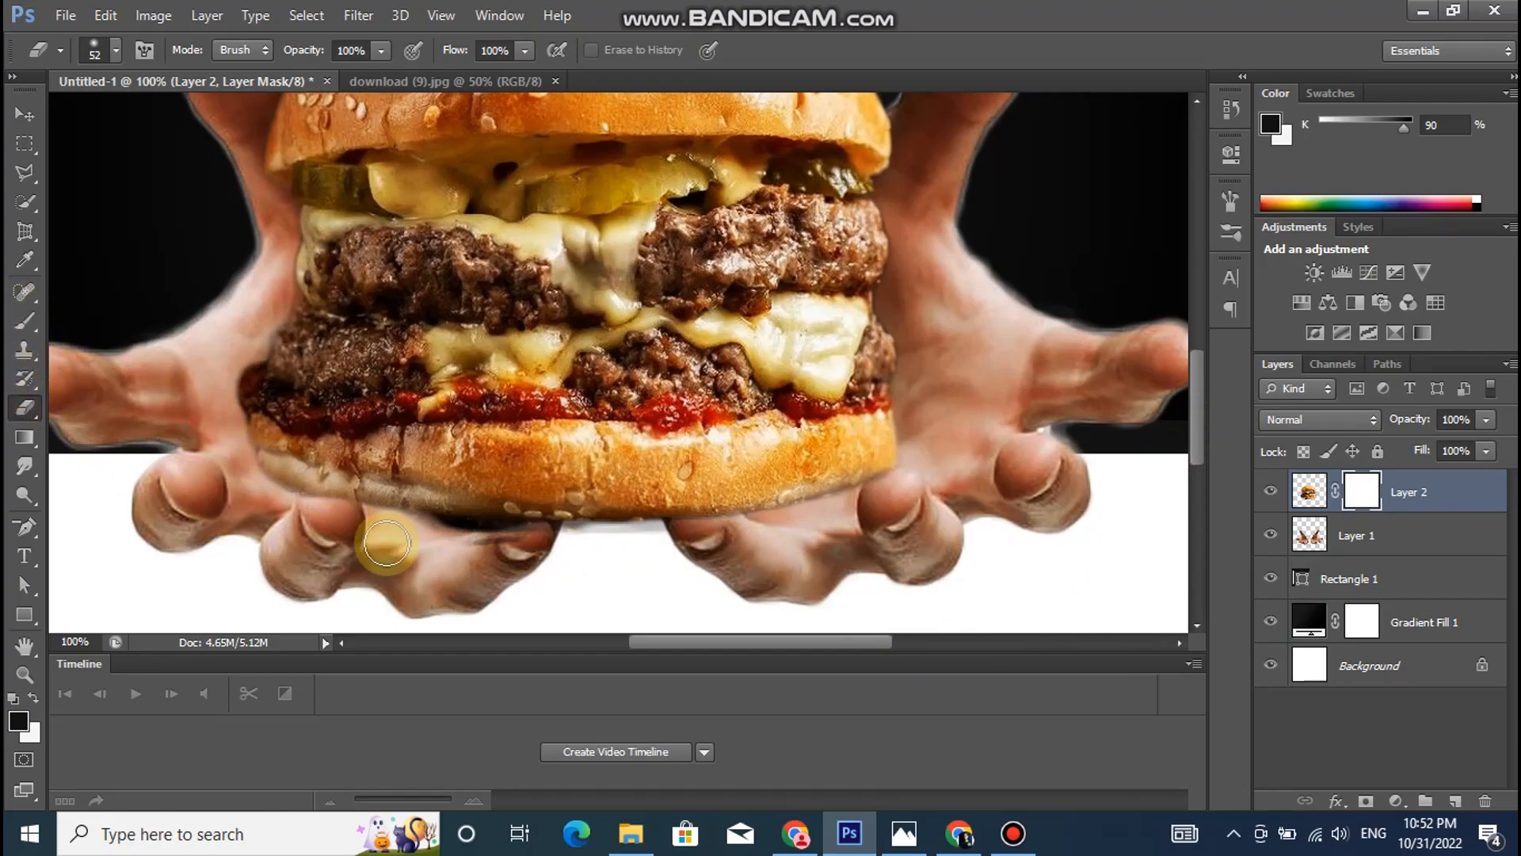
left_click(523, 535)
- Paint black on the burger layer's mask with a 37 px brush to bring both hands' fingertips in front of the lower bun
left_click(24, 321)
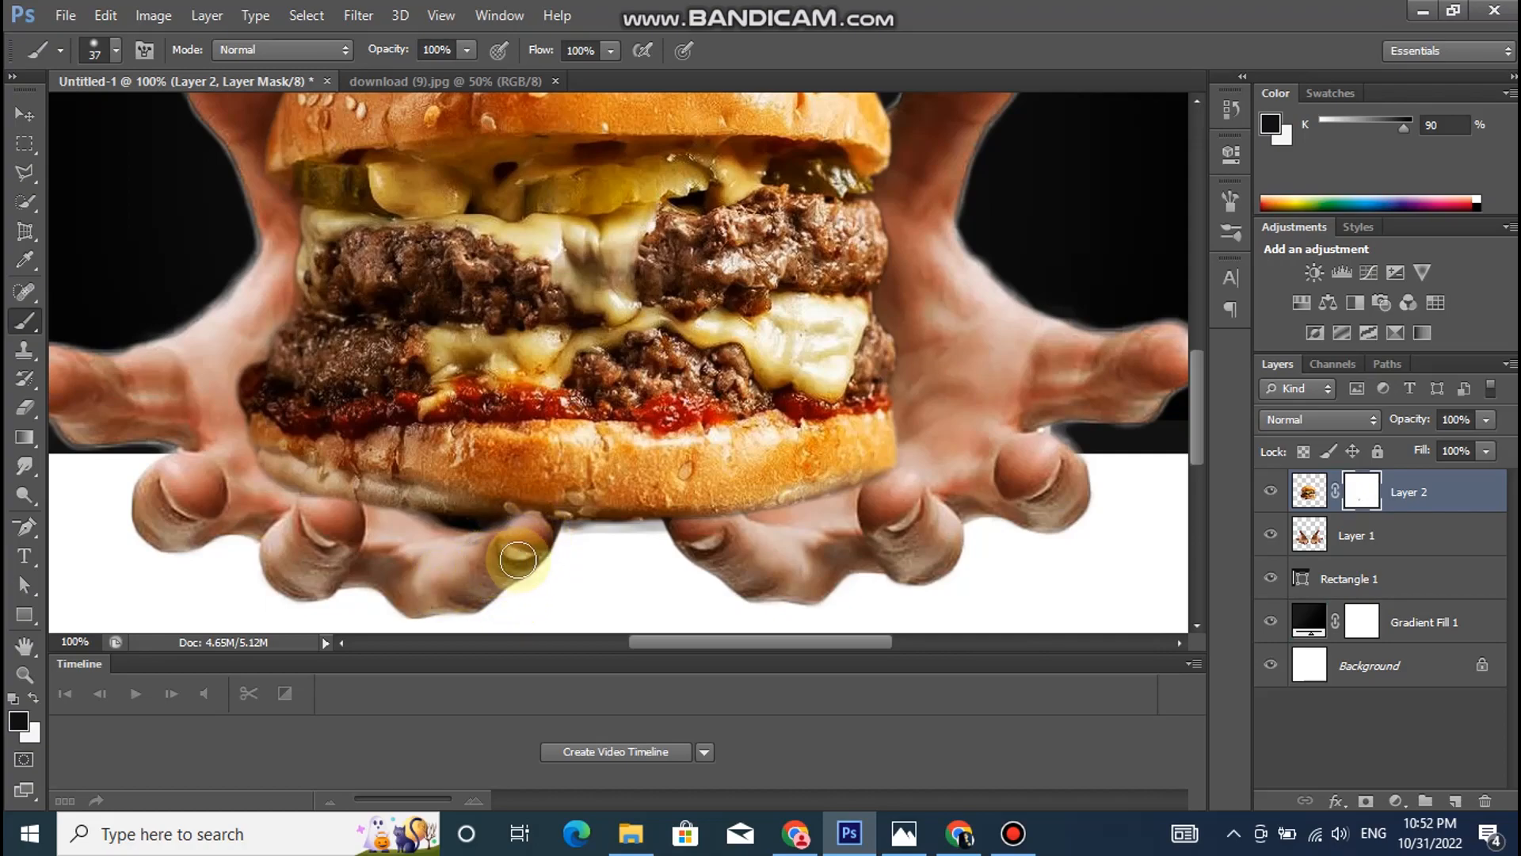
left_click_drag(508, 549, 489, 554)
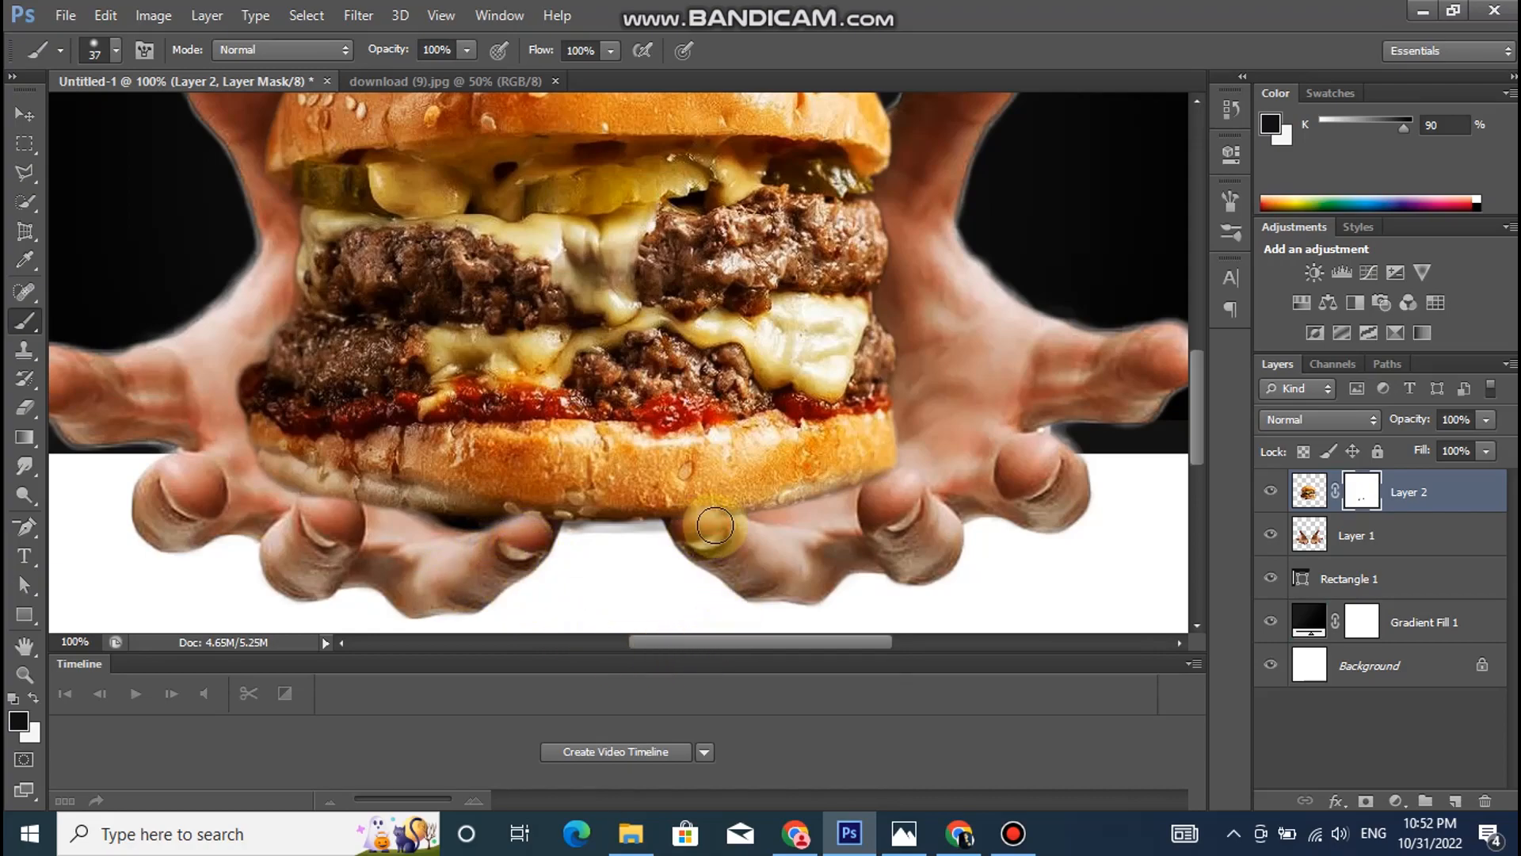
mouse_move(701, 529)
left_mouse_down()
mouse_move(687, 525)
mouse_move(711, 531)
mouse_move(695, 519)
mouse_move(702, 536)
mouse_move(697, 524)
mouse_move(679, 560)
mouse_move(689, 584)
mouse_move(538, 529)
mouse_move(541, 545)
mouse_move(509, 535)
mouse_move(499, 625)
mouse_move(515, 533)
mouse_move(526, 544)
left_mouse_up()
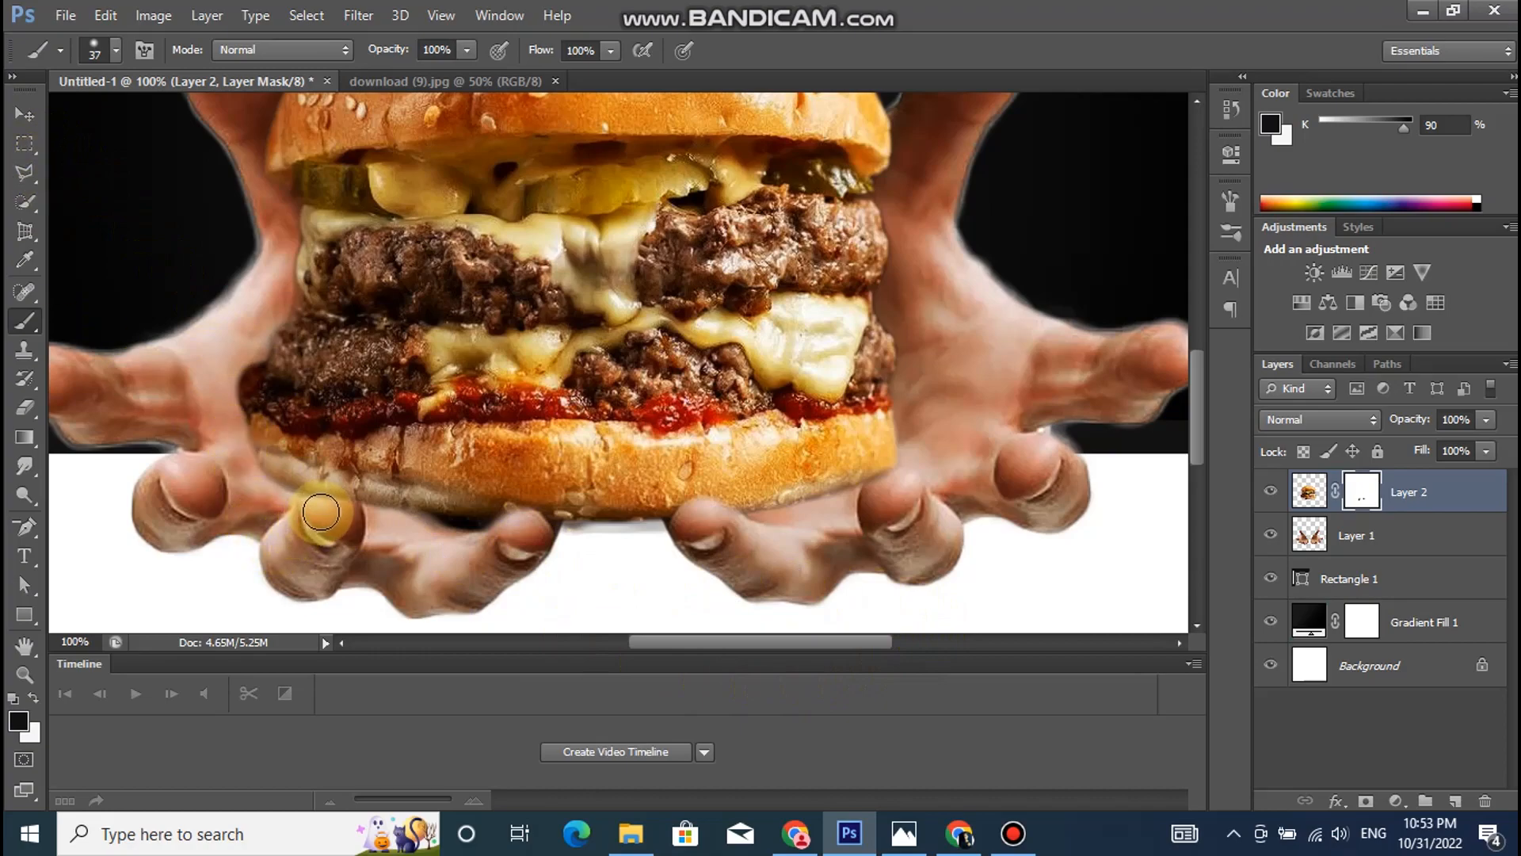
mouse_move(331, 539)
left_mouse_down()
mouse_move(313, 505)
mouse_move(322, 529)
mouse_move(331, 507)
mouse_move(333, 601)
mouse_move(339, 515)
left_mouse_up()
mouse_move(883, 554)
left_mouse_down()
mouse_move(881, 482)
mouse_move(882, 499)
left_mouse_up()
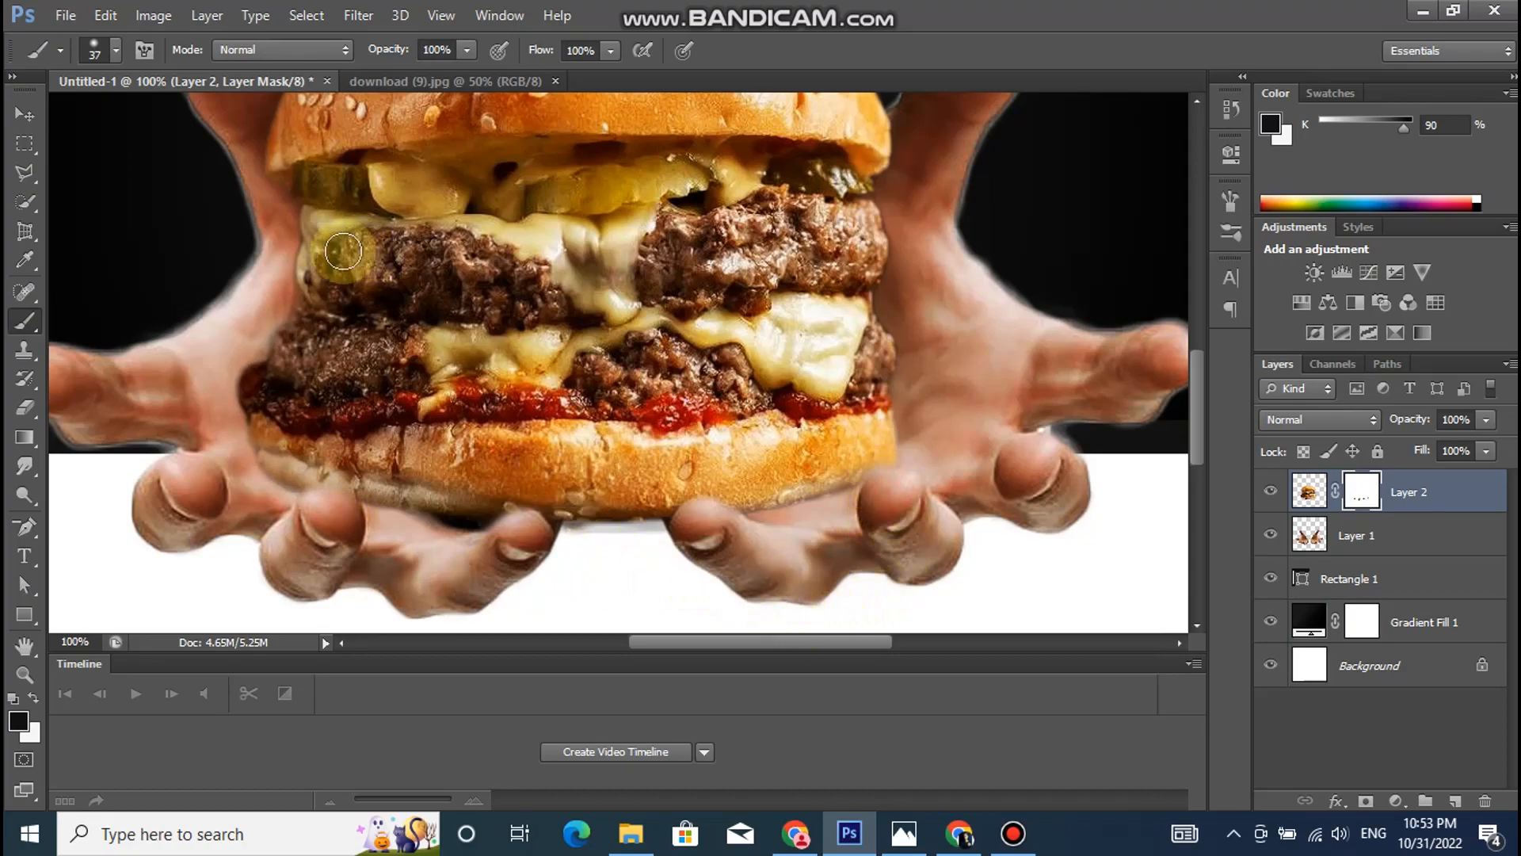
left_click(25, 115)
key("ctrl+minus")
key("ctrl+minus")
key("ctrl+minus")
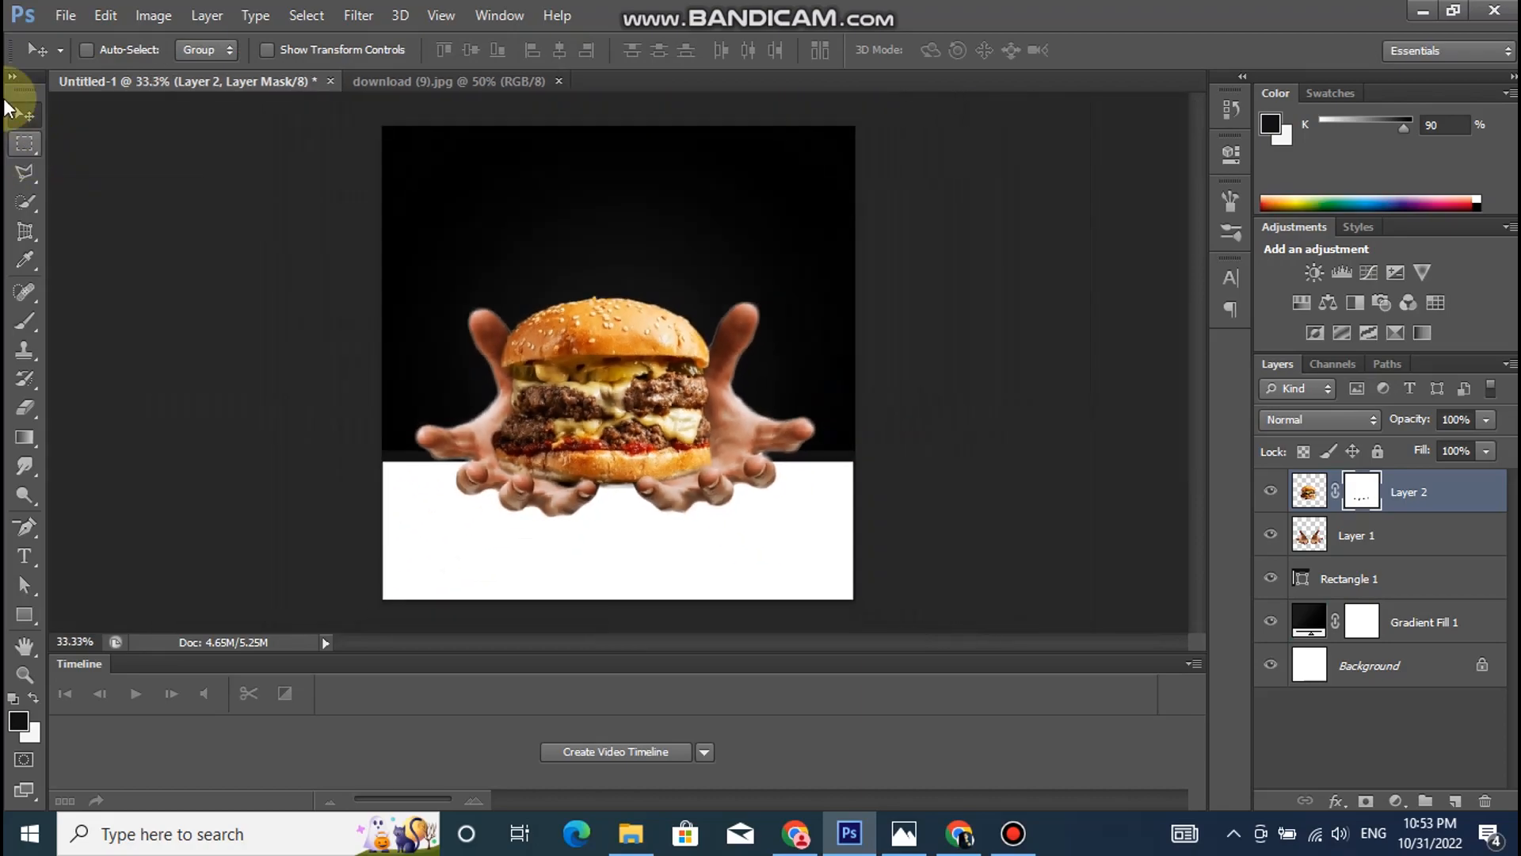
- Add a drop shadow to the burger layer with 64% opacity, 90° angle, 4 px distance and 7 px size
left_click(1309, 491)
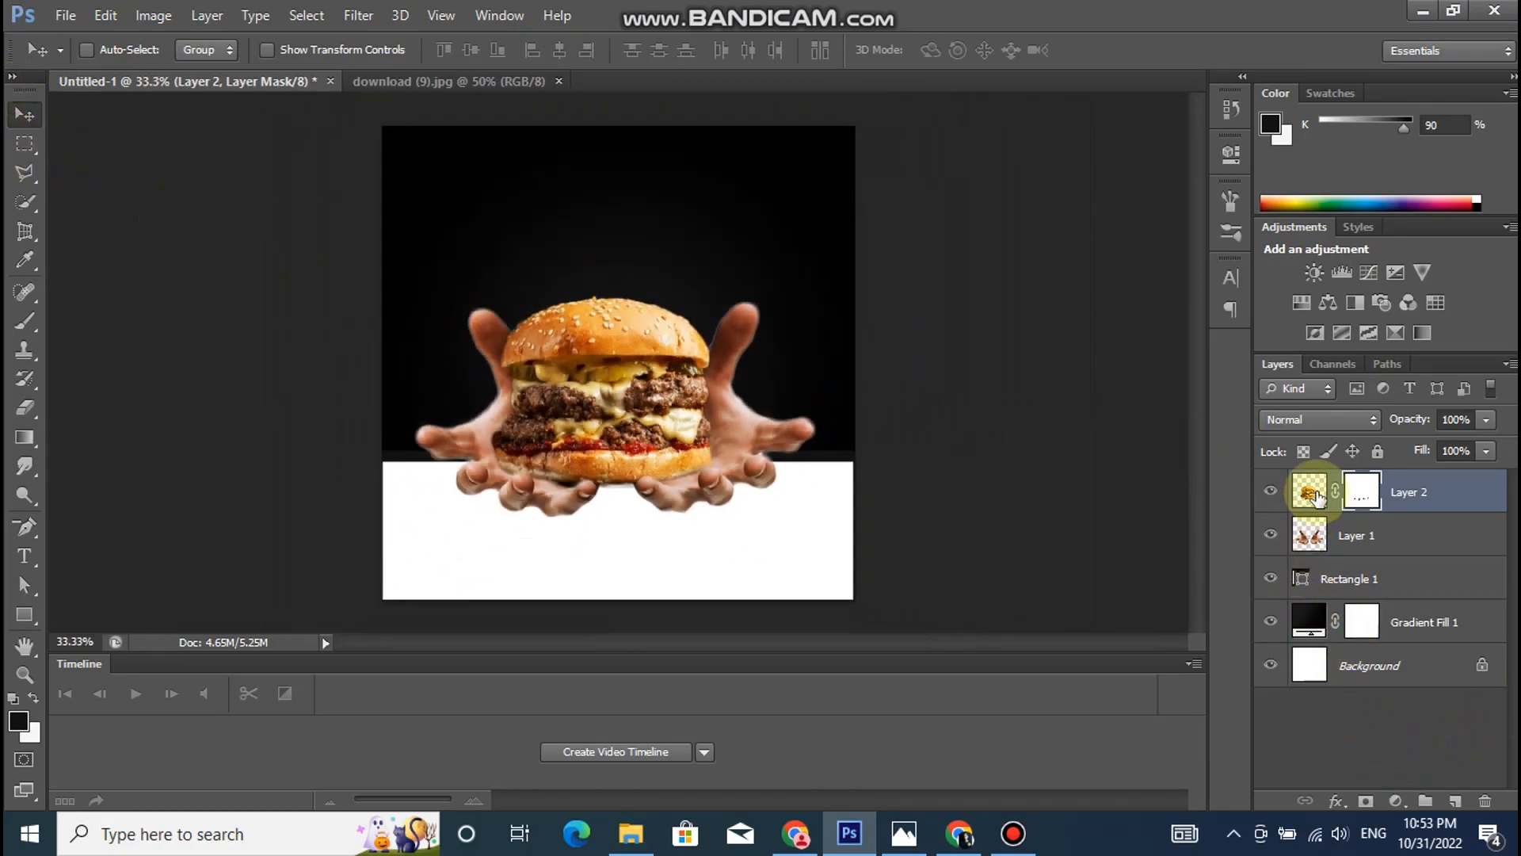
left_click(1338, 801)
left_click(1338, 783)
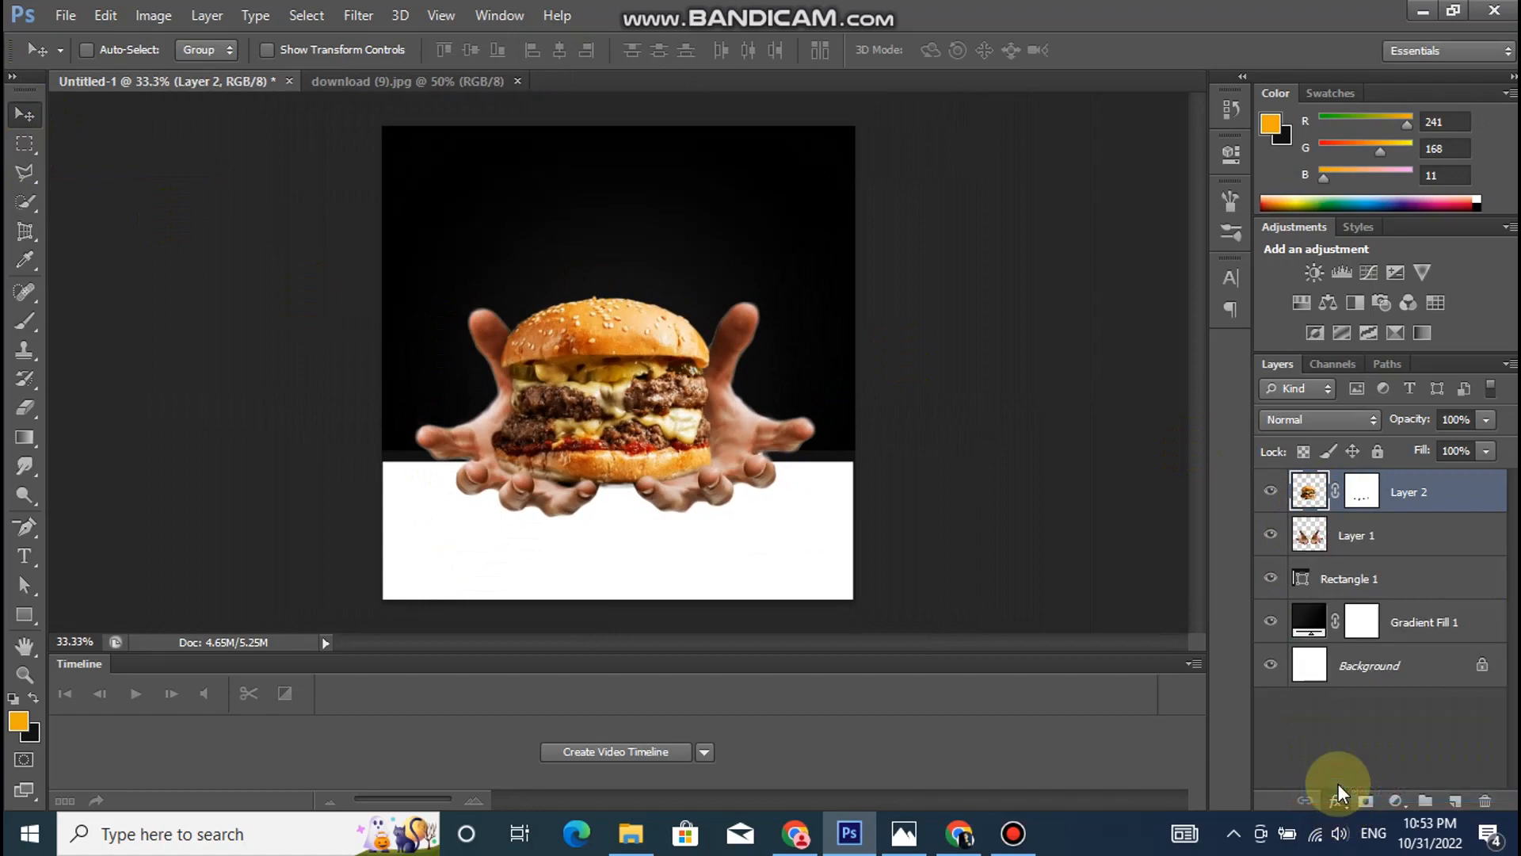
left_click(1196, 288)
type("90")
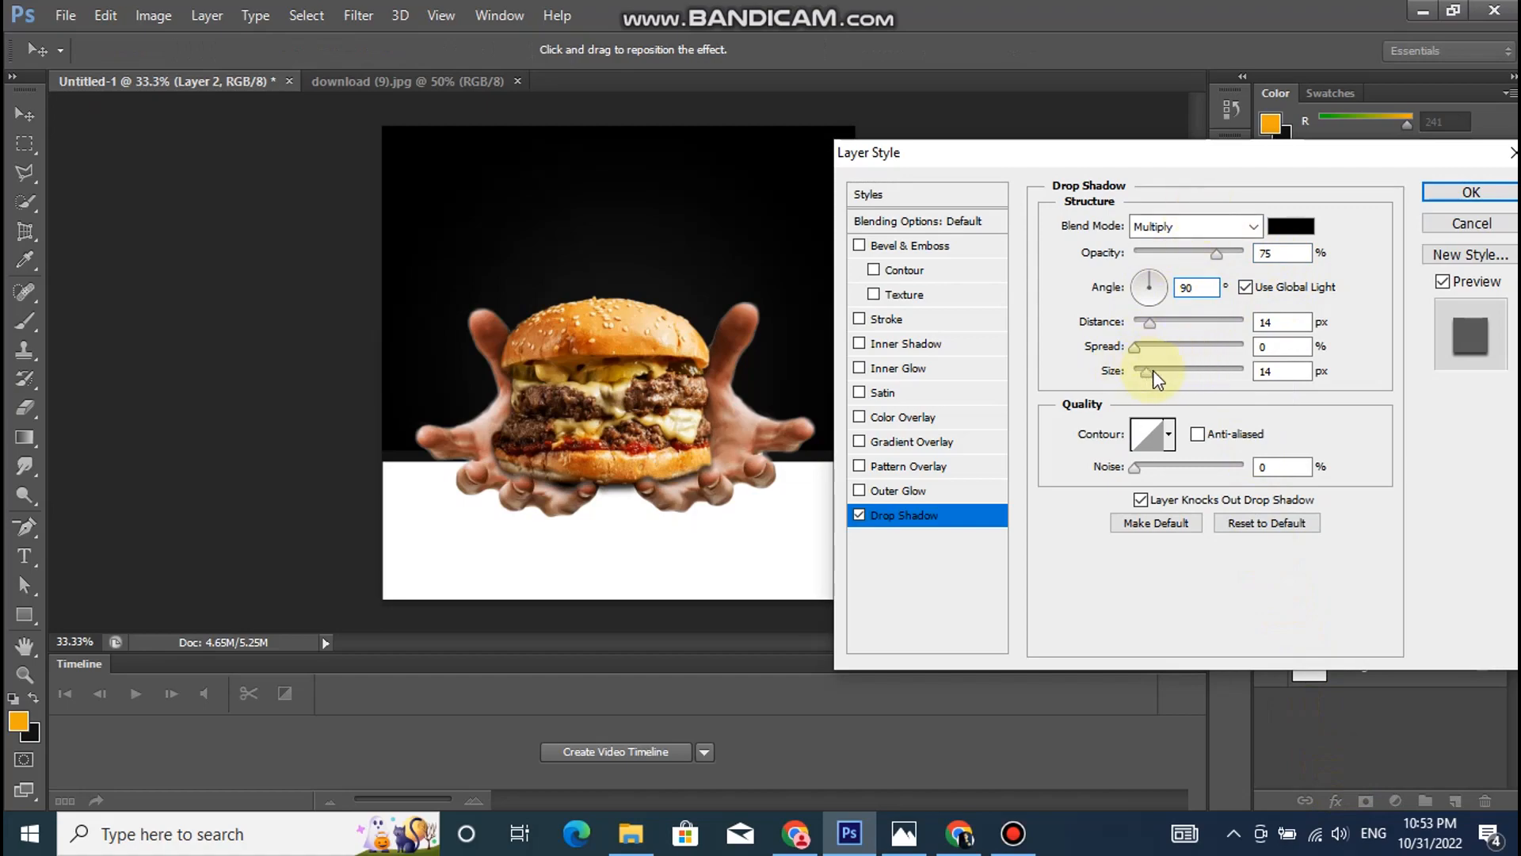
left_click_drag(1149, 322, 1144, 316)
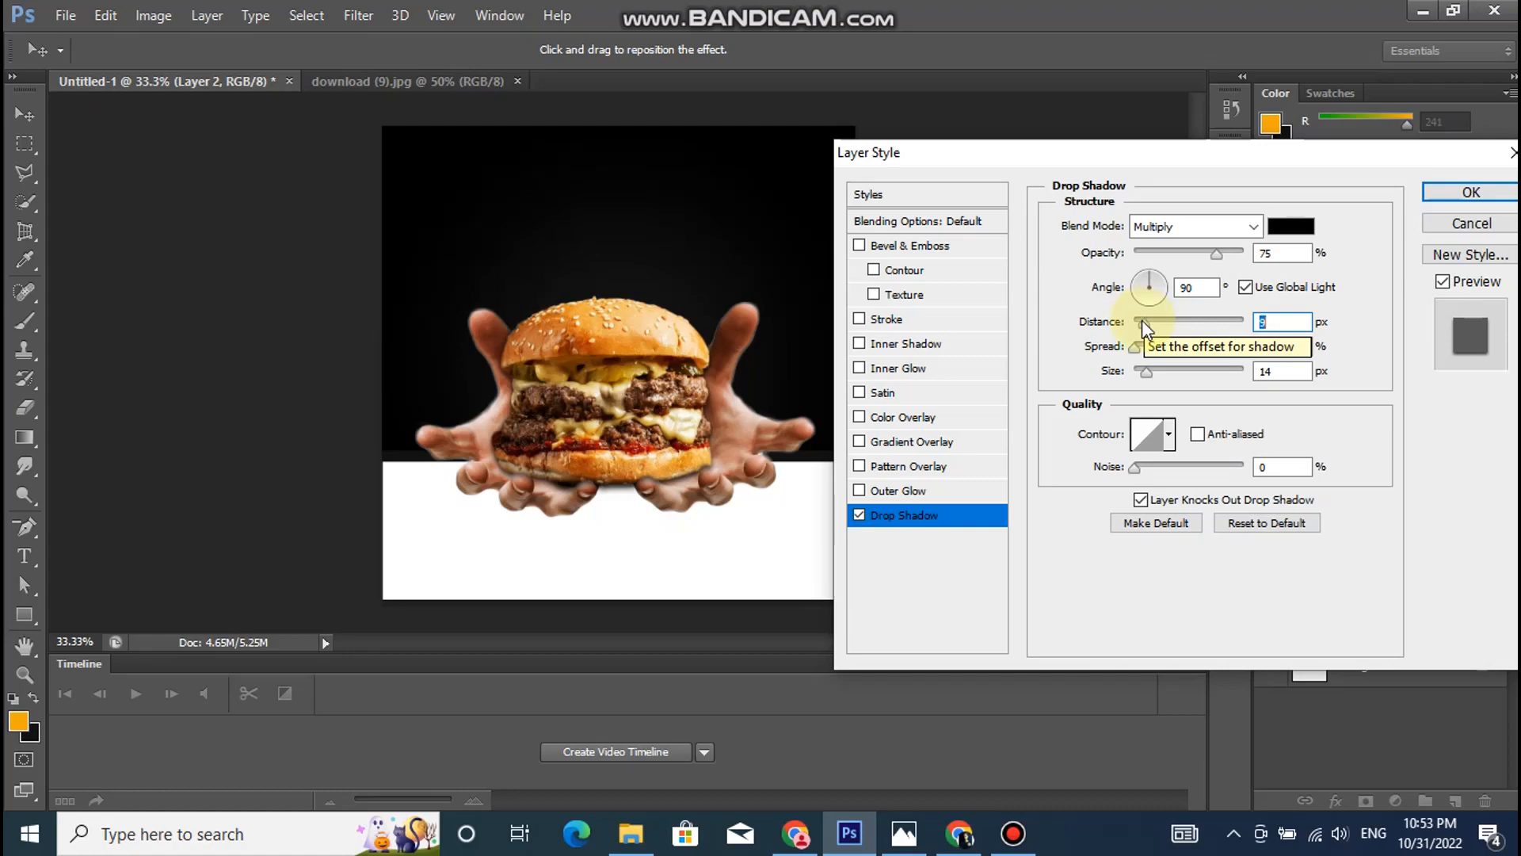
left_click_drag(1142, 320, 1139, 320)
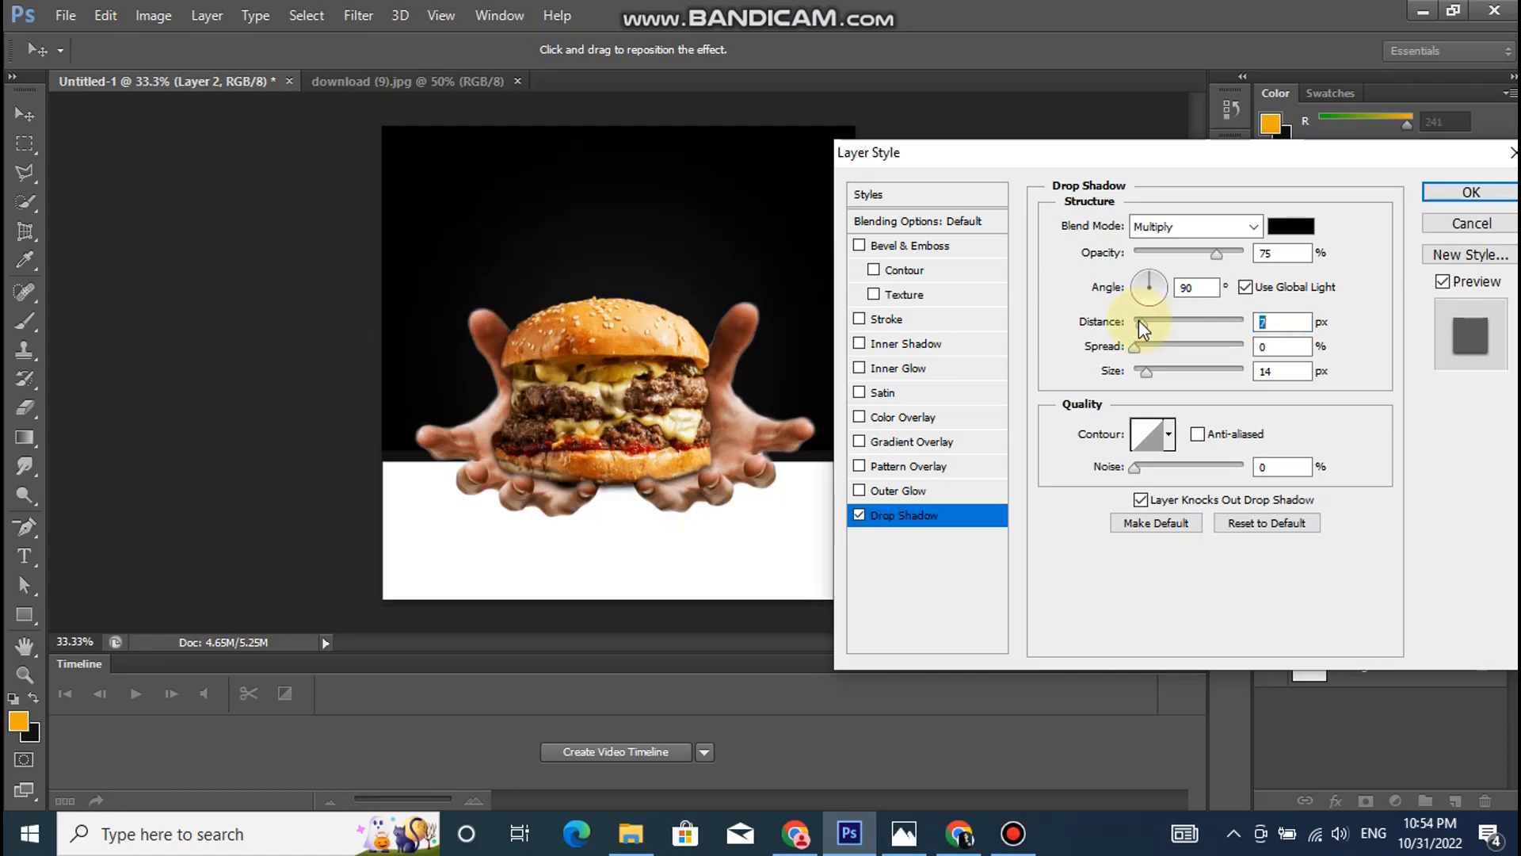
left_click(1148, 372)
left_click_drag(1143, 371, 1143, 370)
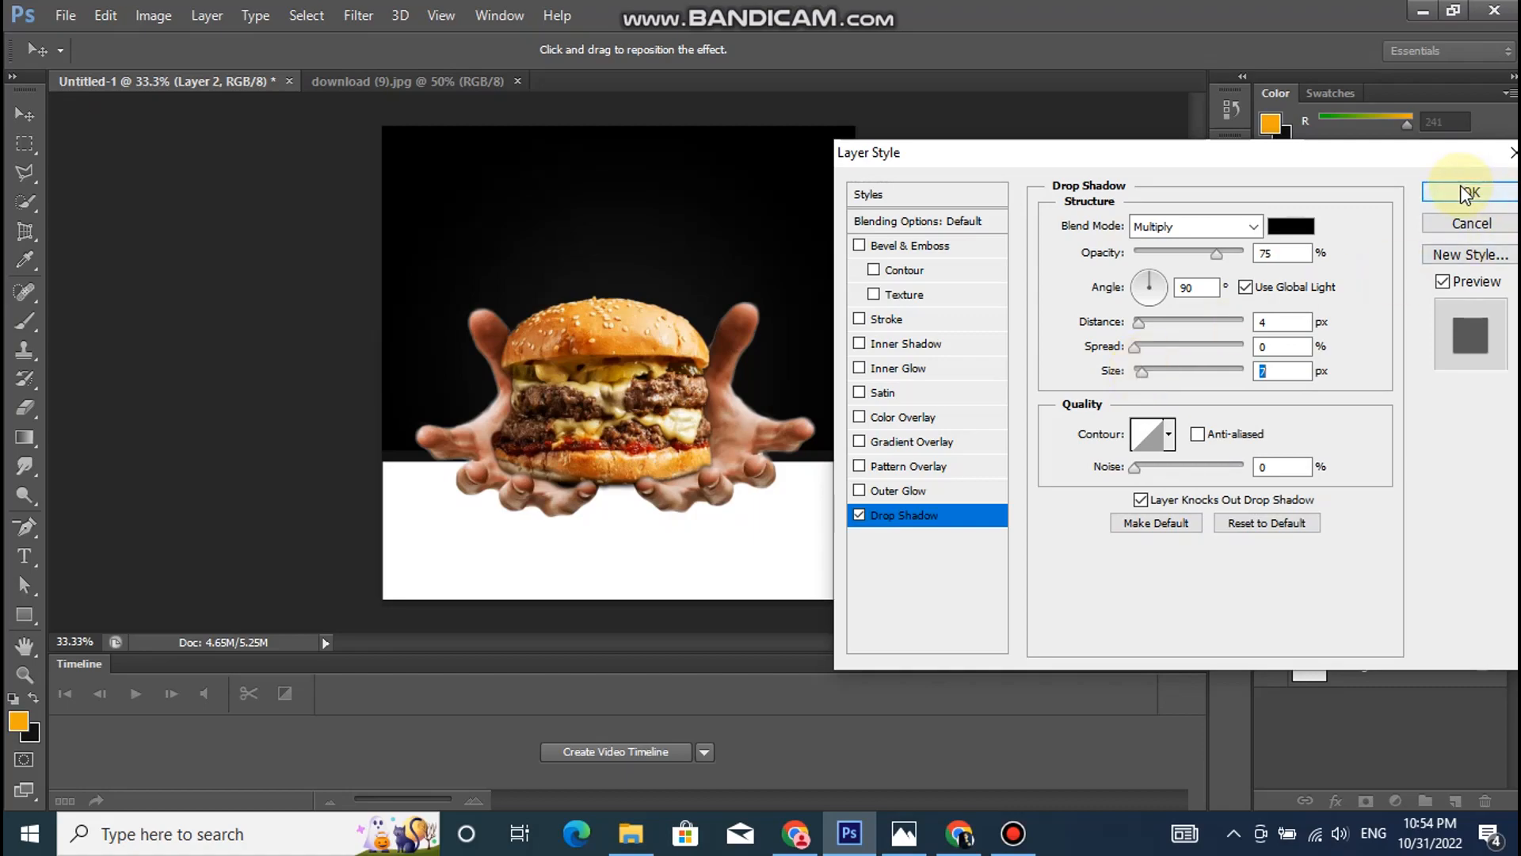
left_click(1204, 253)
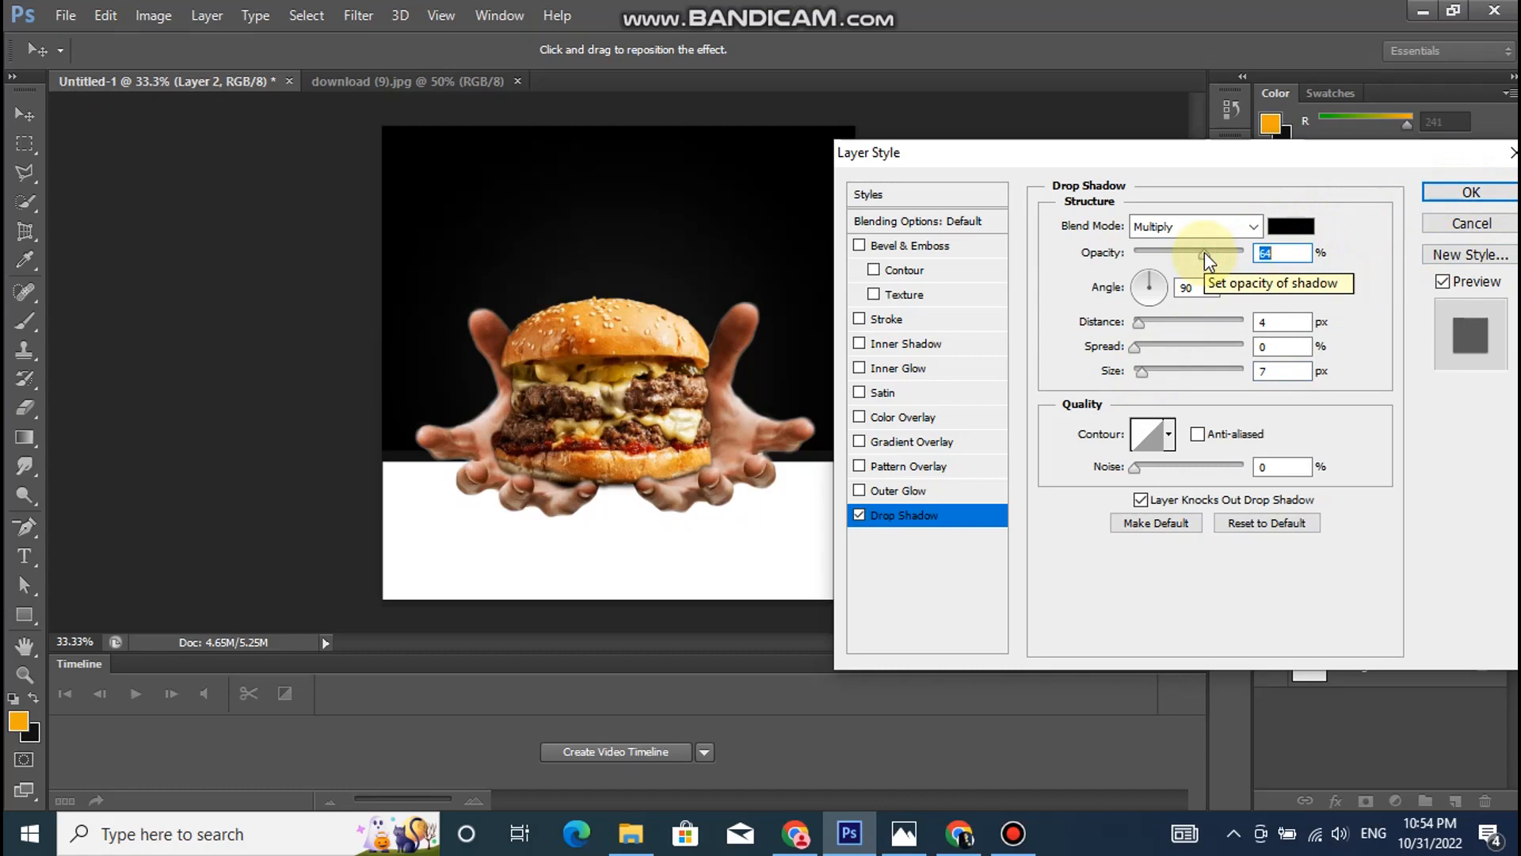
left_click(1500, 200)
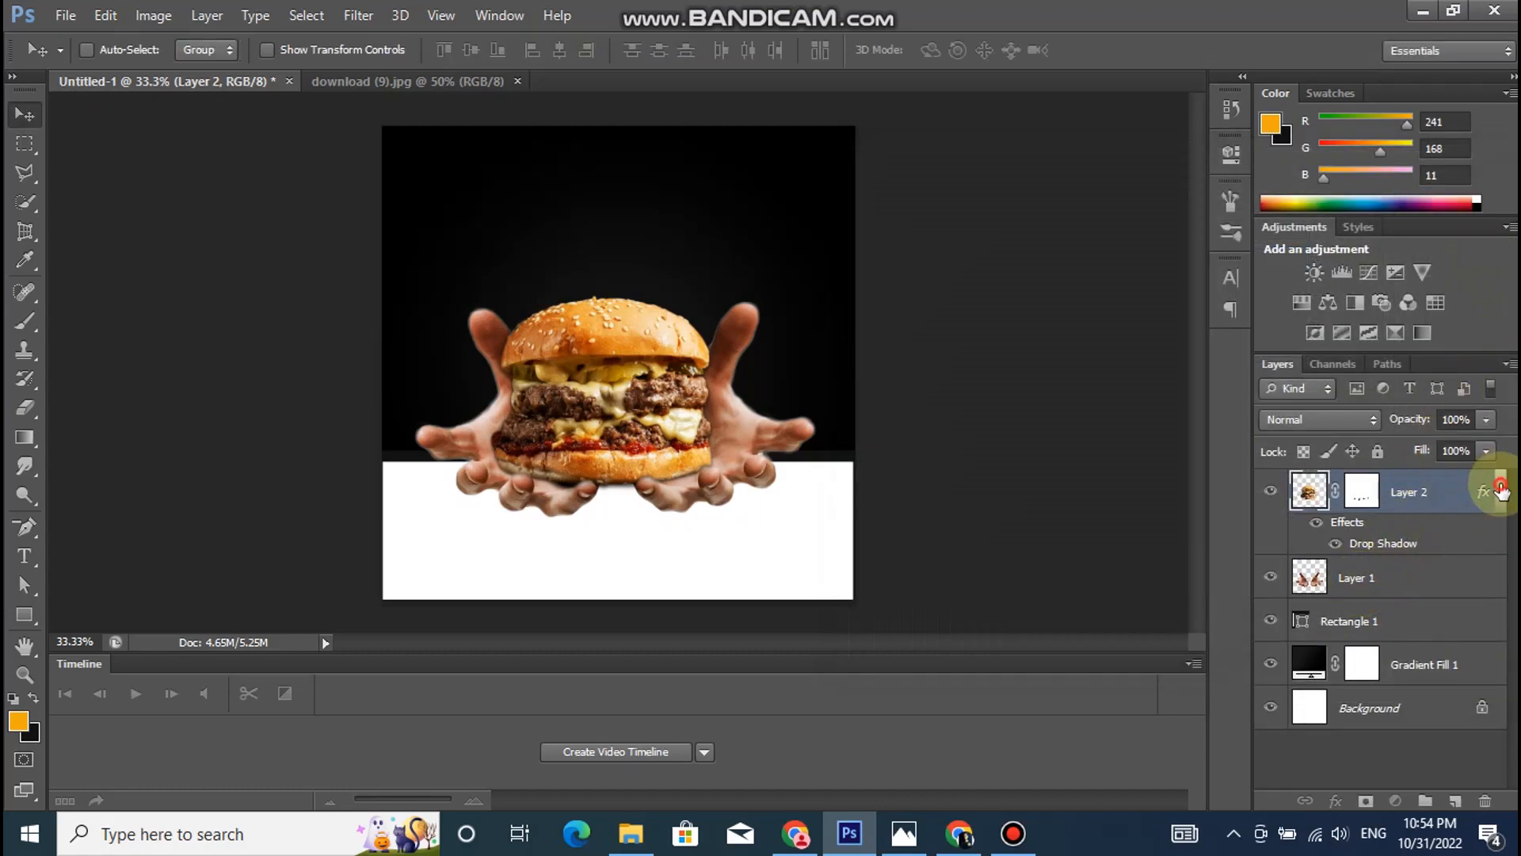
left_click(1500, 491)
- Add a drop shadow to the hands layer with 100% opacity, 14 px distance and 38 px size
left_click(1375, 534)
left_click(1336, 801)
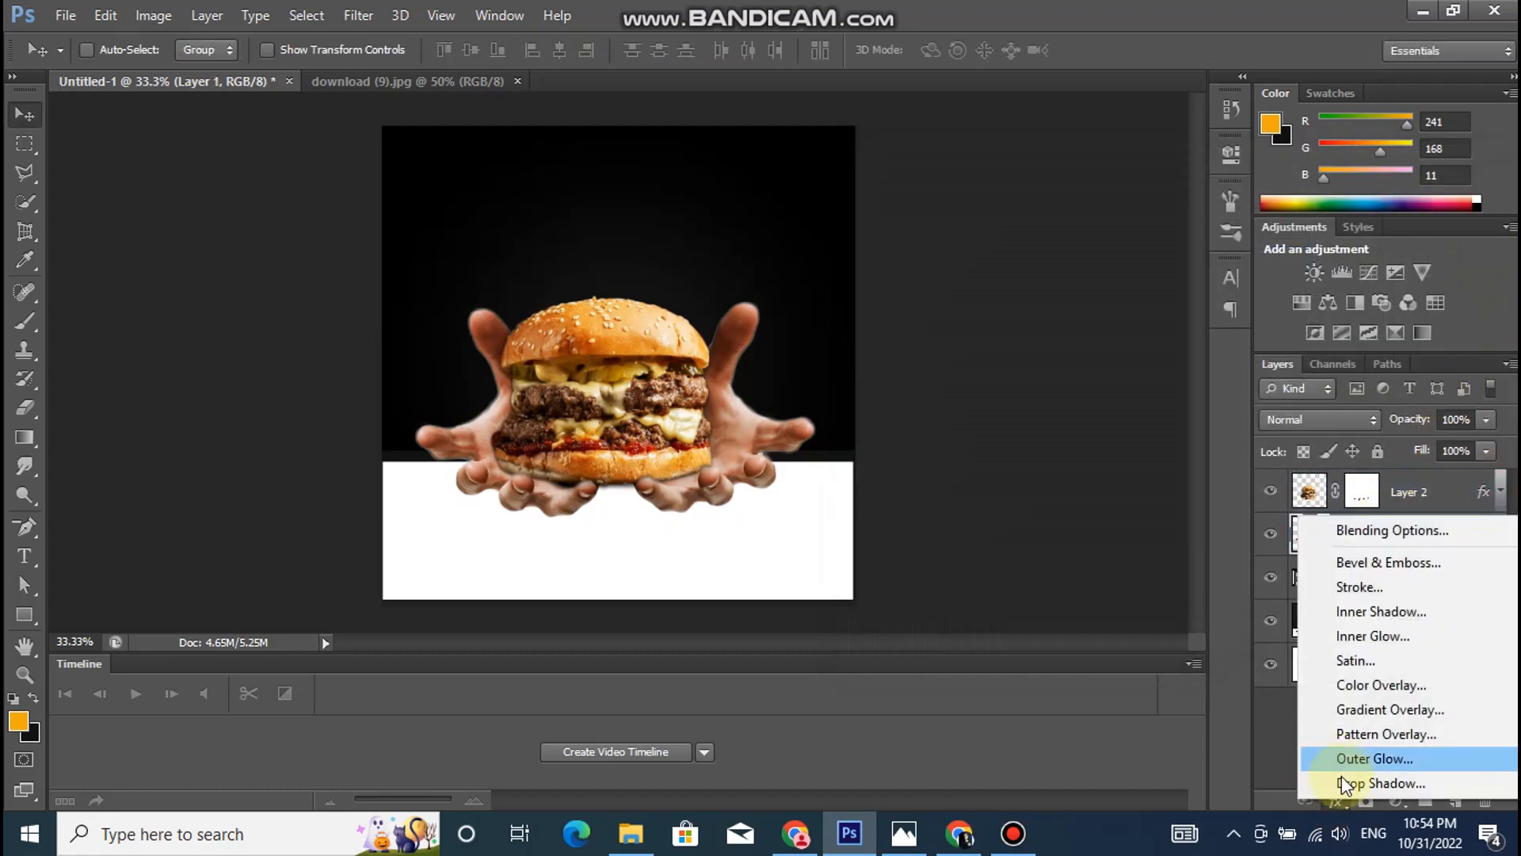
left_click(1342, 785)
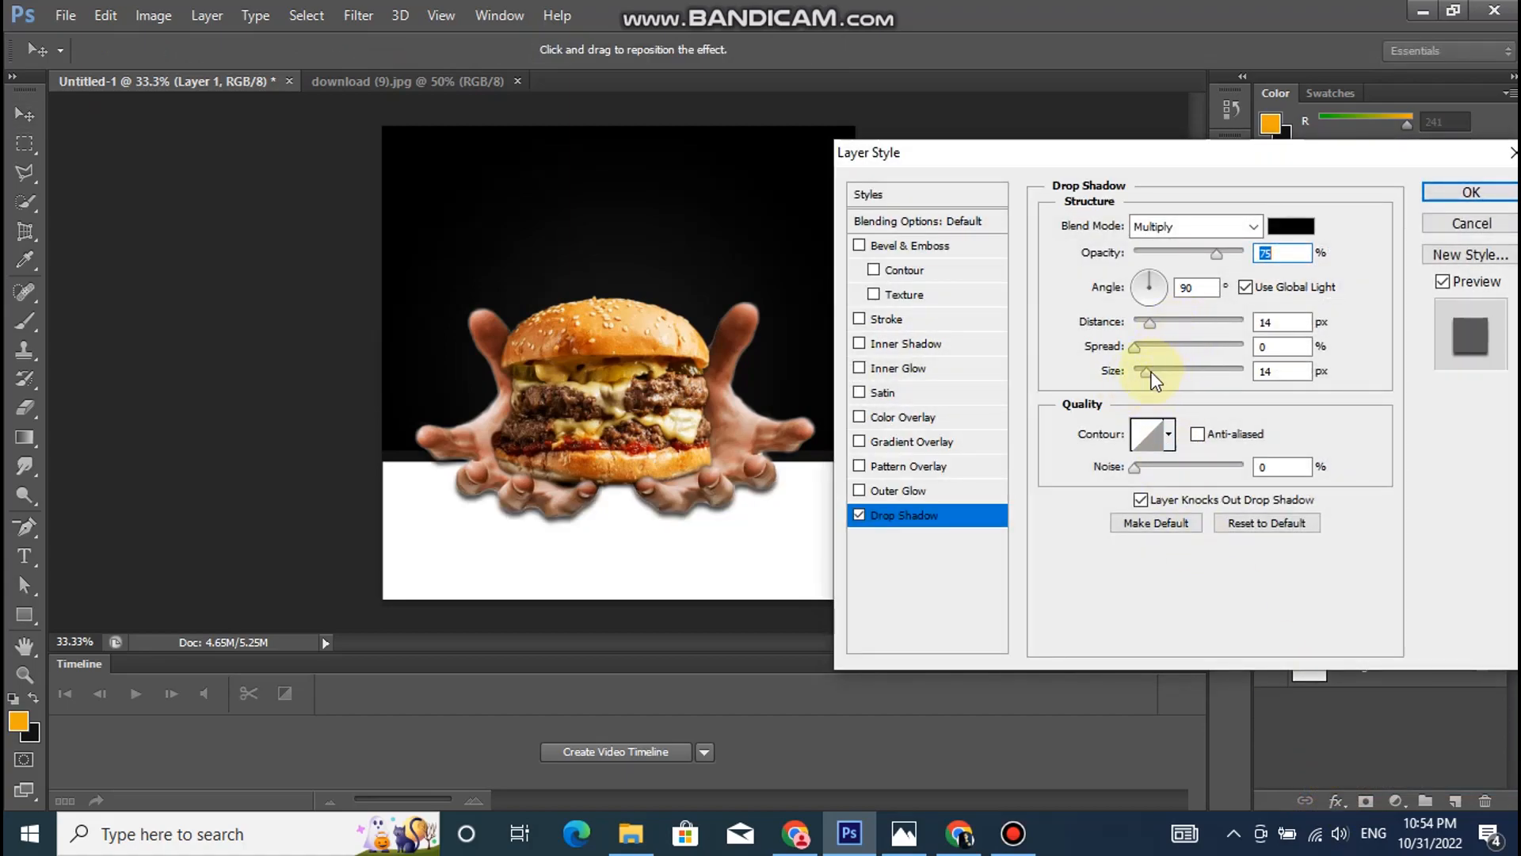
left_click(1147, 322)
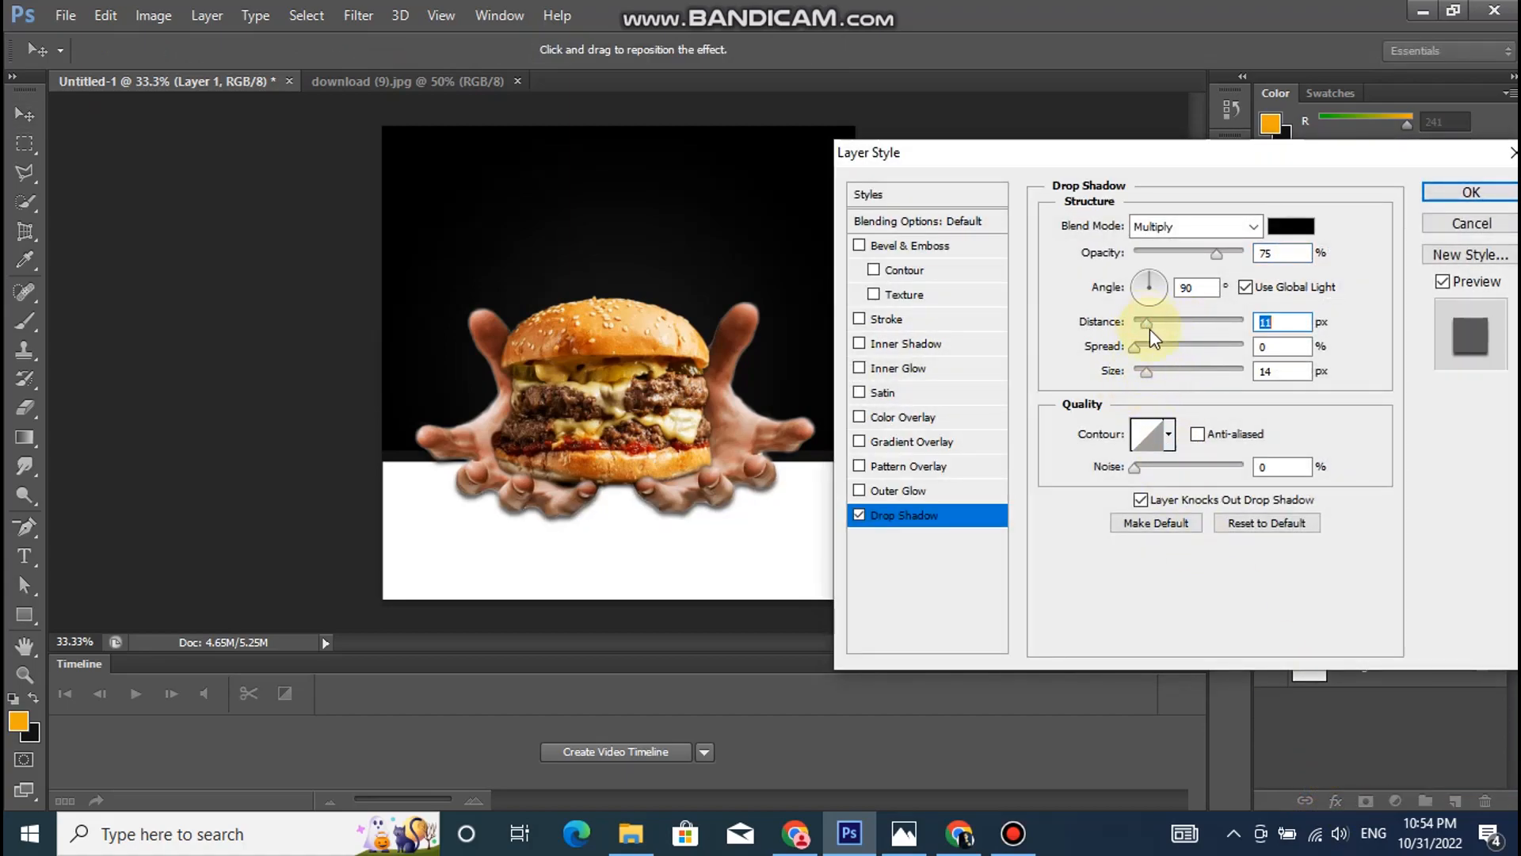
left_click_drag(1155, 382, 1162, 383)
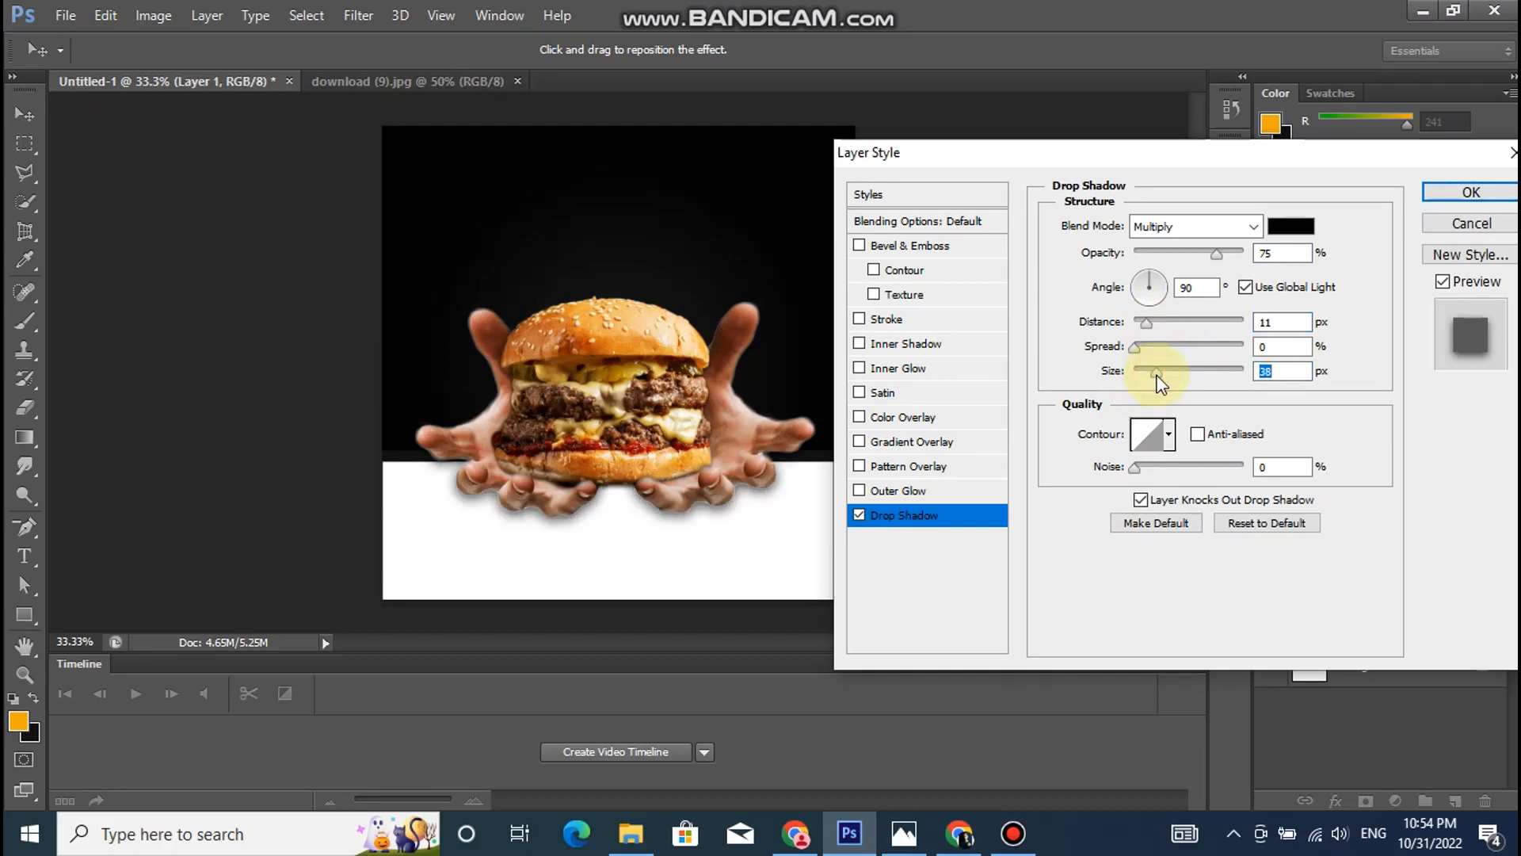
left_click_drag(1216, 252, 1276, 255)
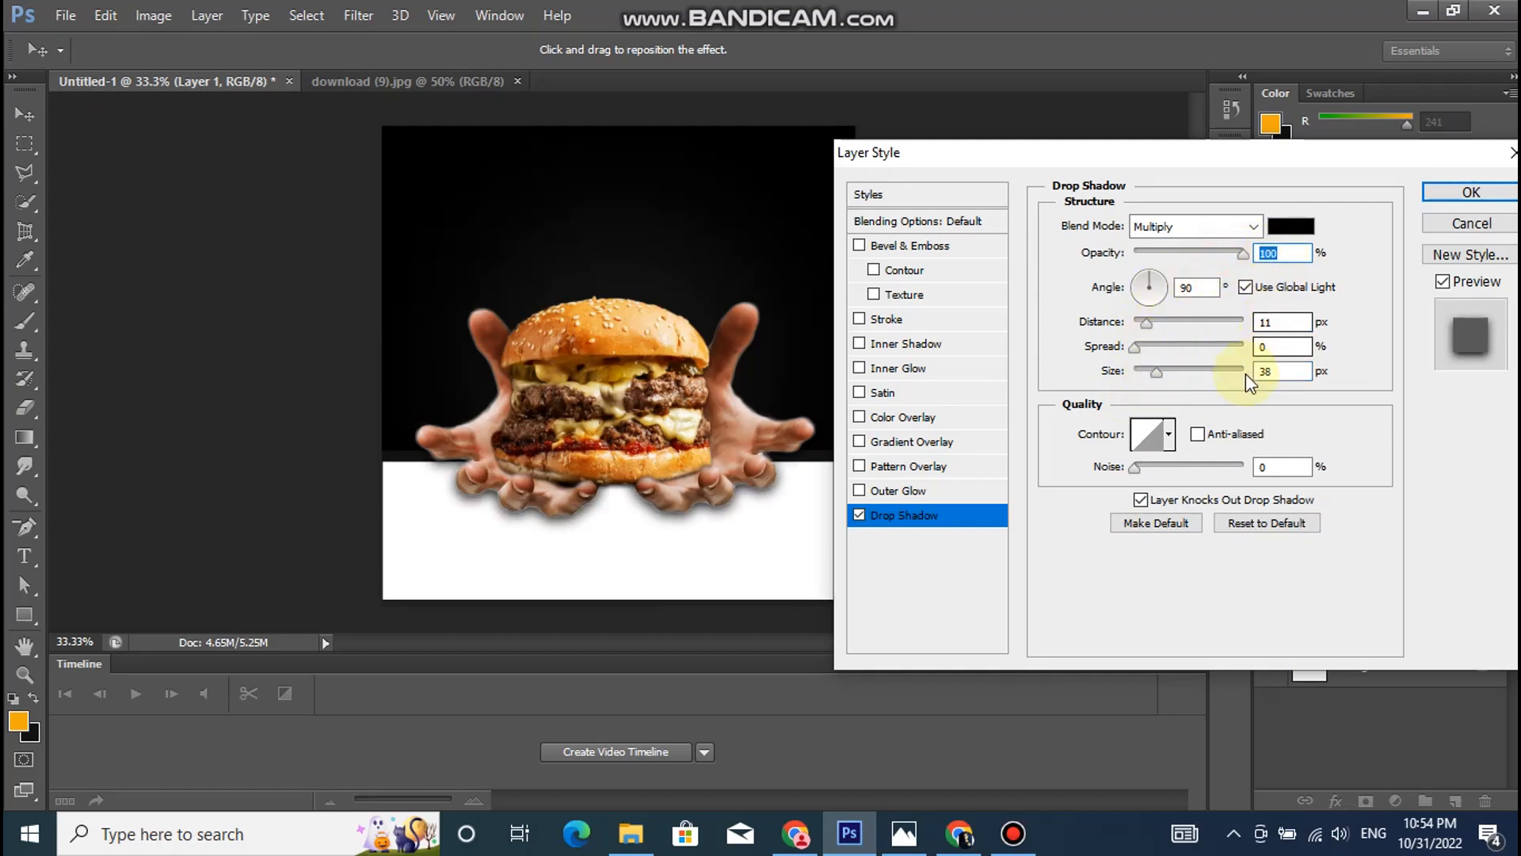
left_click(1148, 322)
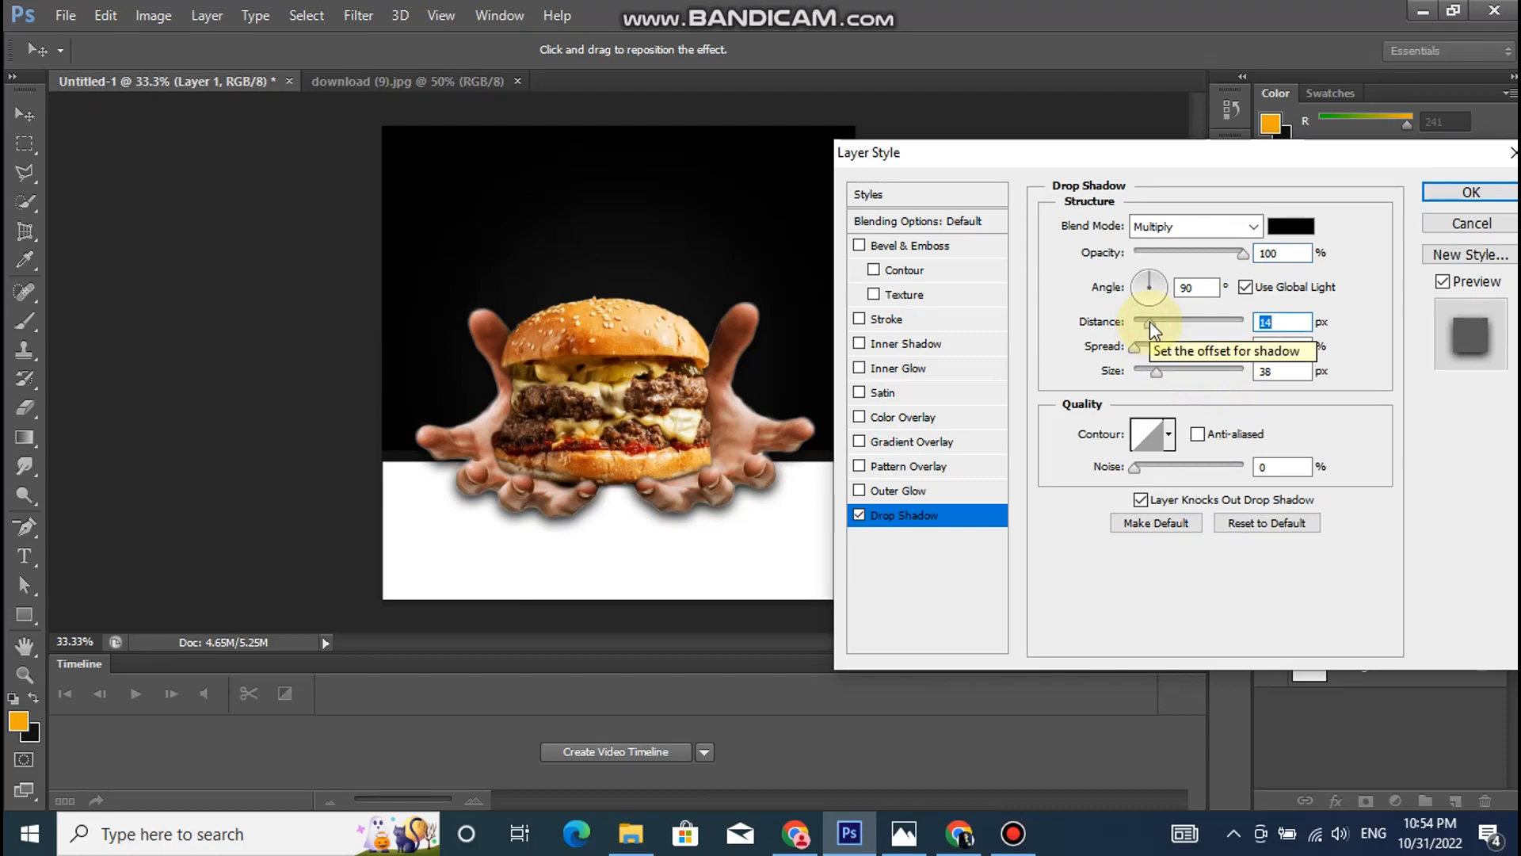
left_click(1471, 192)
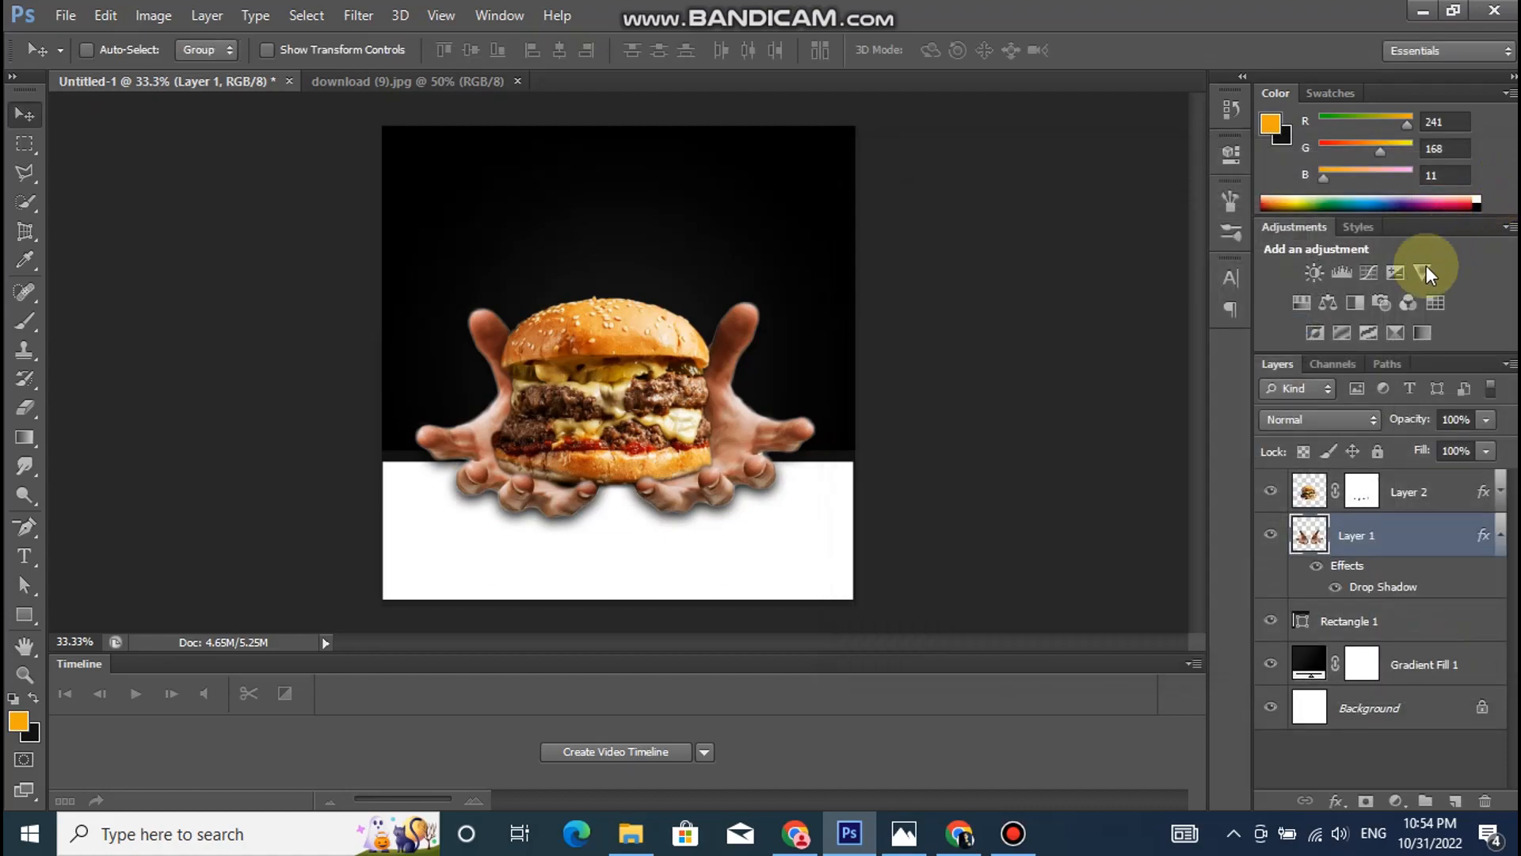
left_click(1498, 535)
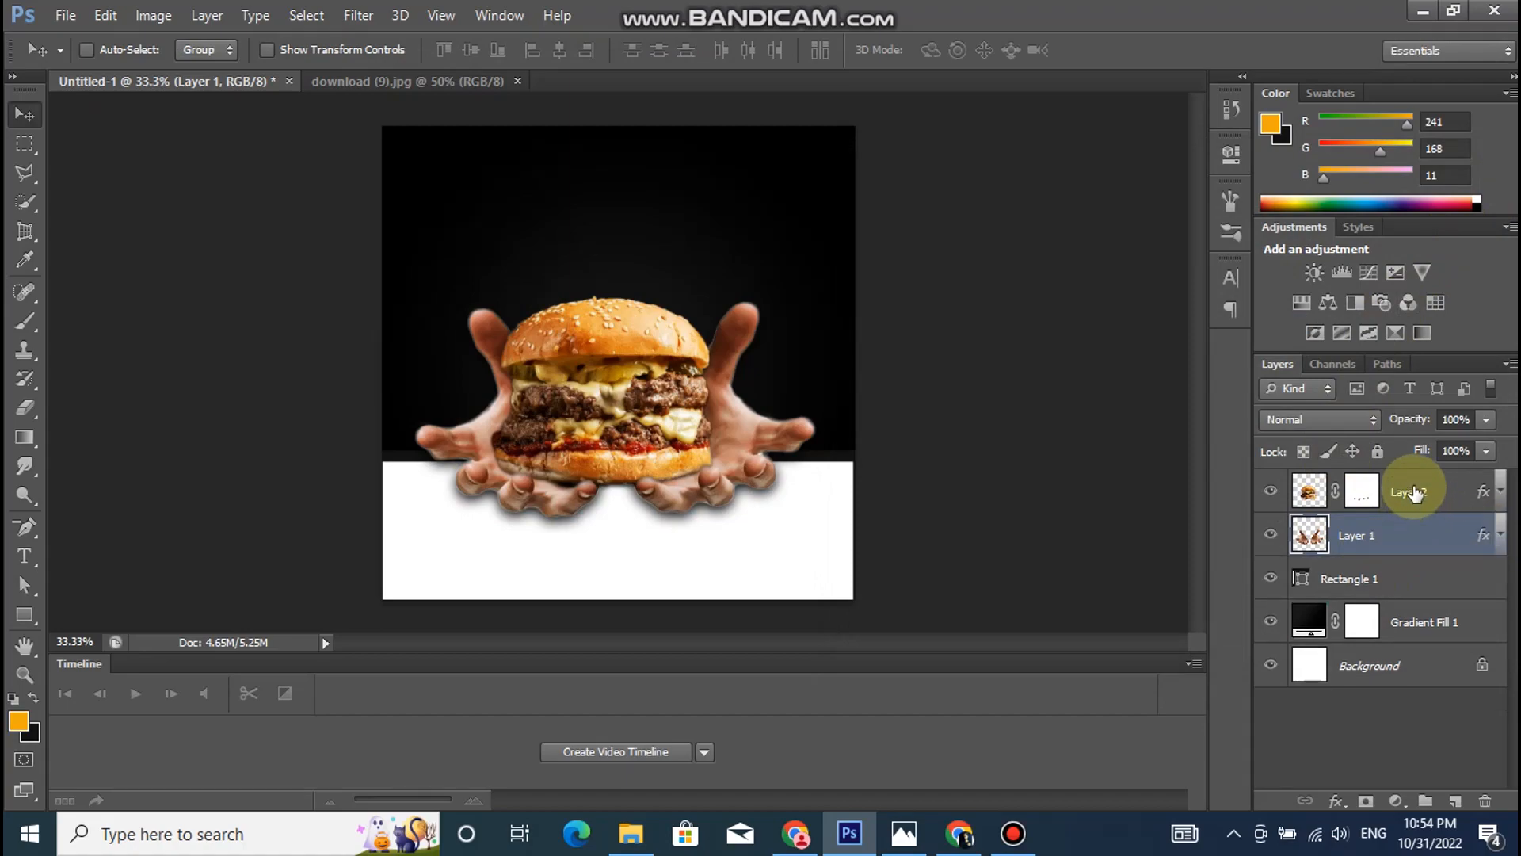
- Create a new layer above the burger and paint one orange f1a80b spot over the burger with a soft 1057 px brush
left_click(1414, 492)
left_click(1454, 801)
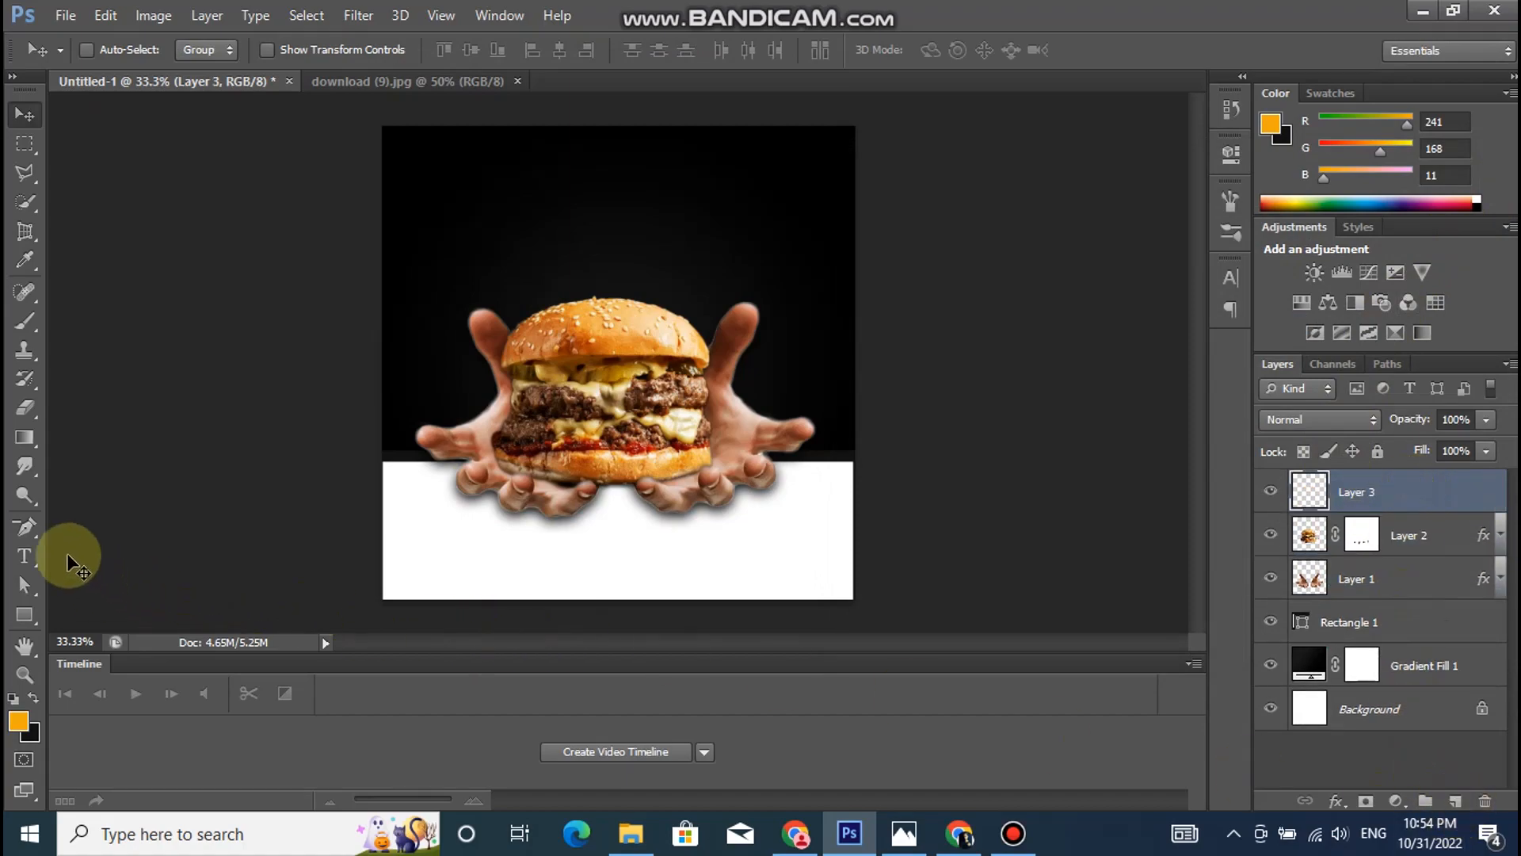
left_click(25, 321)
left_click(115, 50)
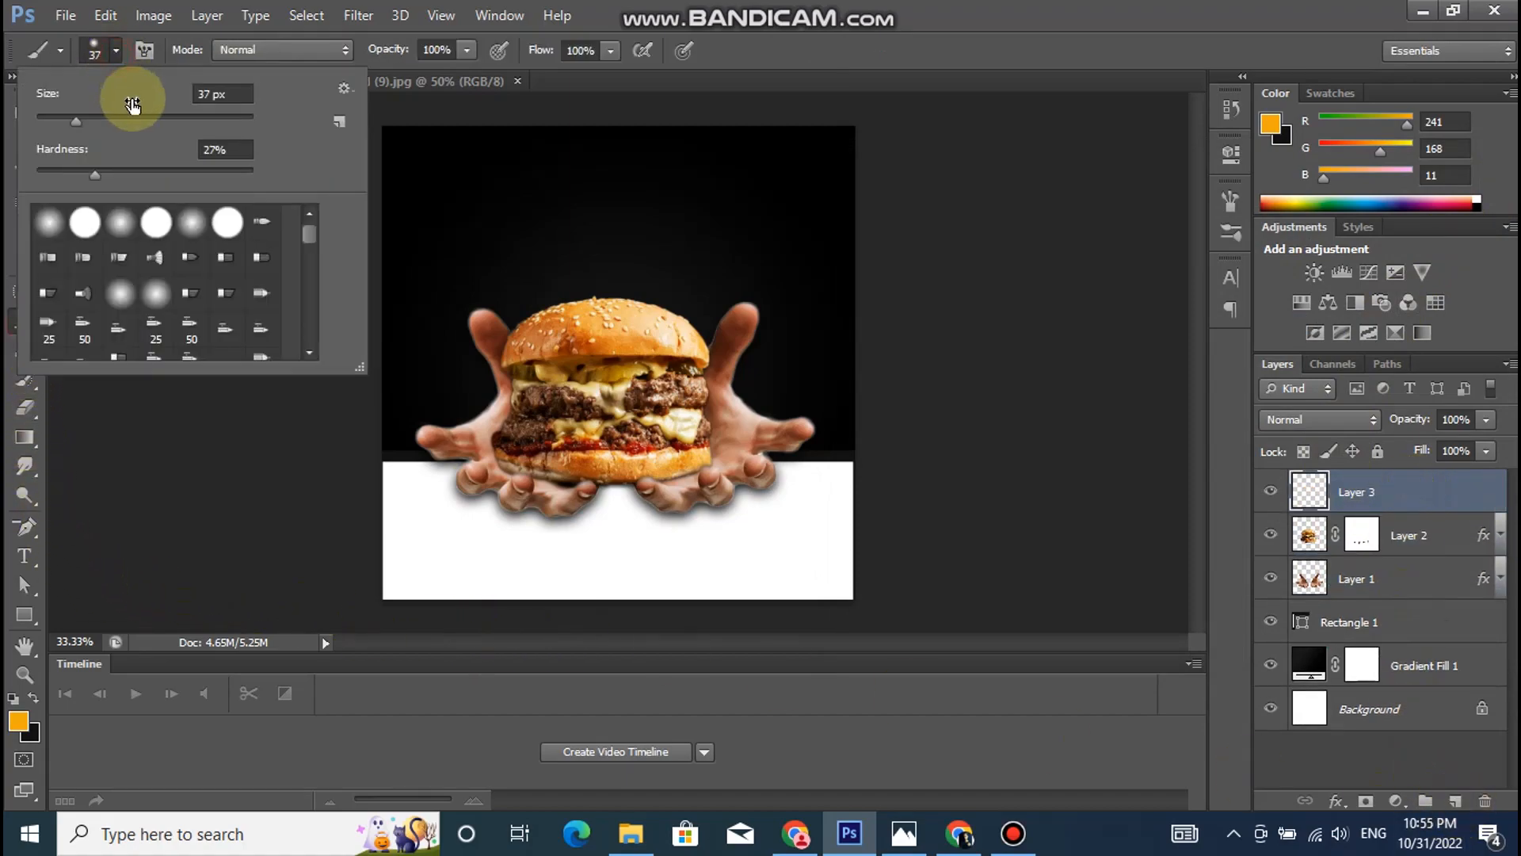
mouse_move(142, 117)
left_mouse_down()
mouse_move(289, 207)
mouse_move(197, 119)
left_mouse_up()
left_click(211, 117)
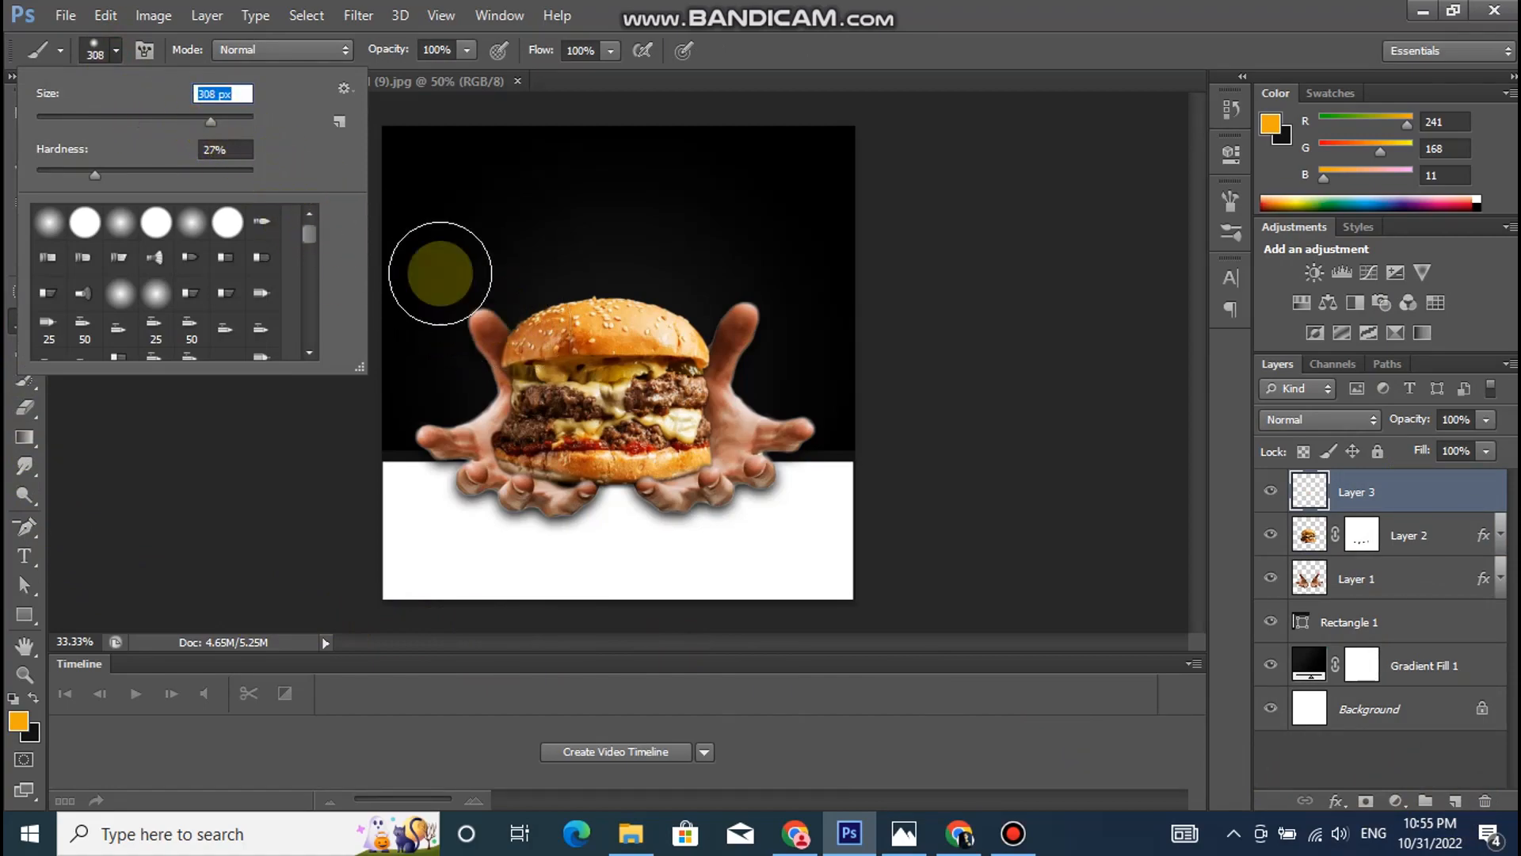
left_click(232, 117)
left_click(241, 121)
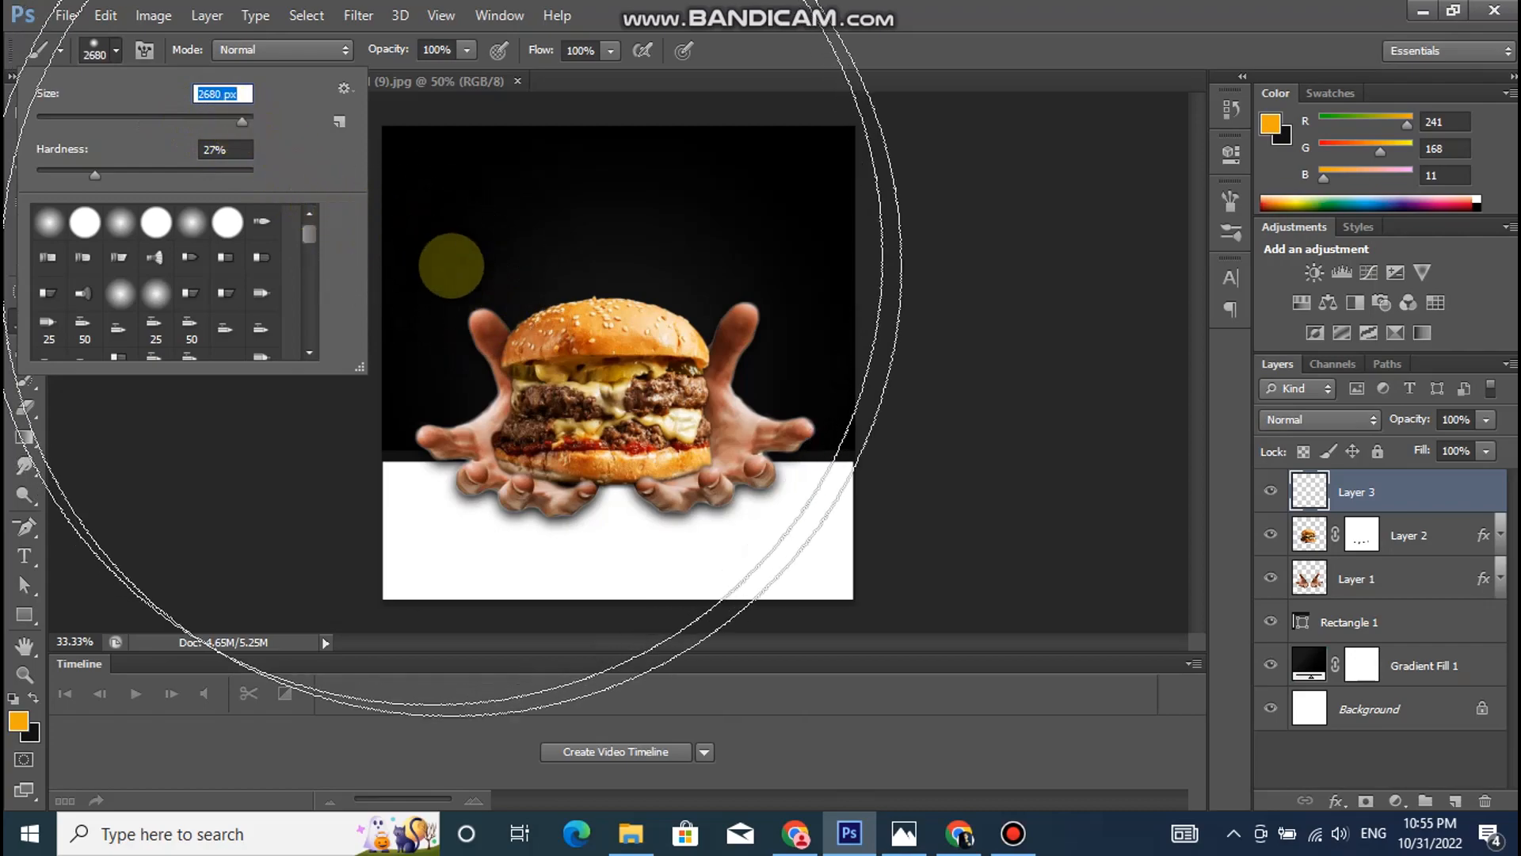
left_click(240, 117)
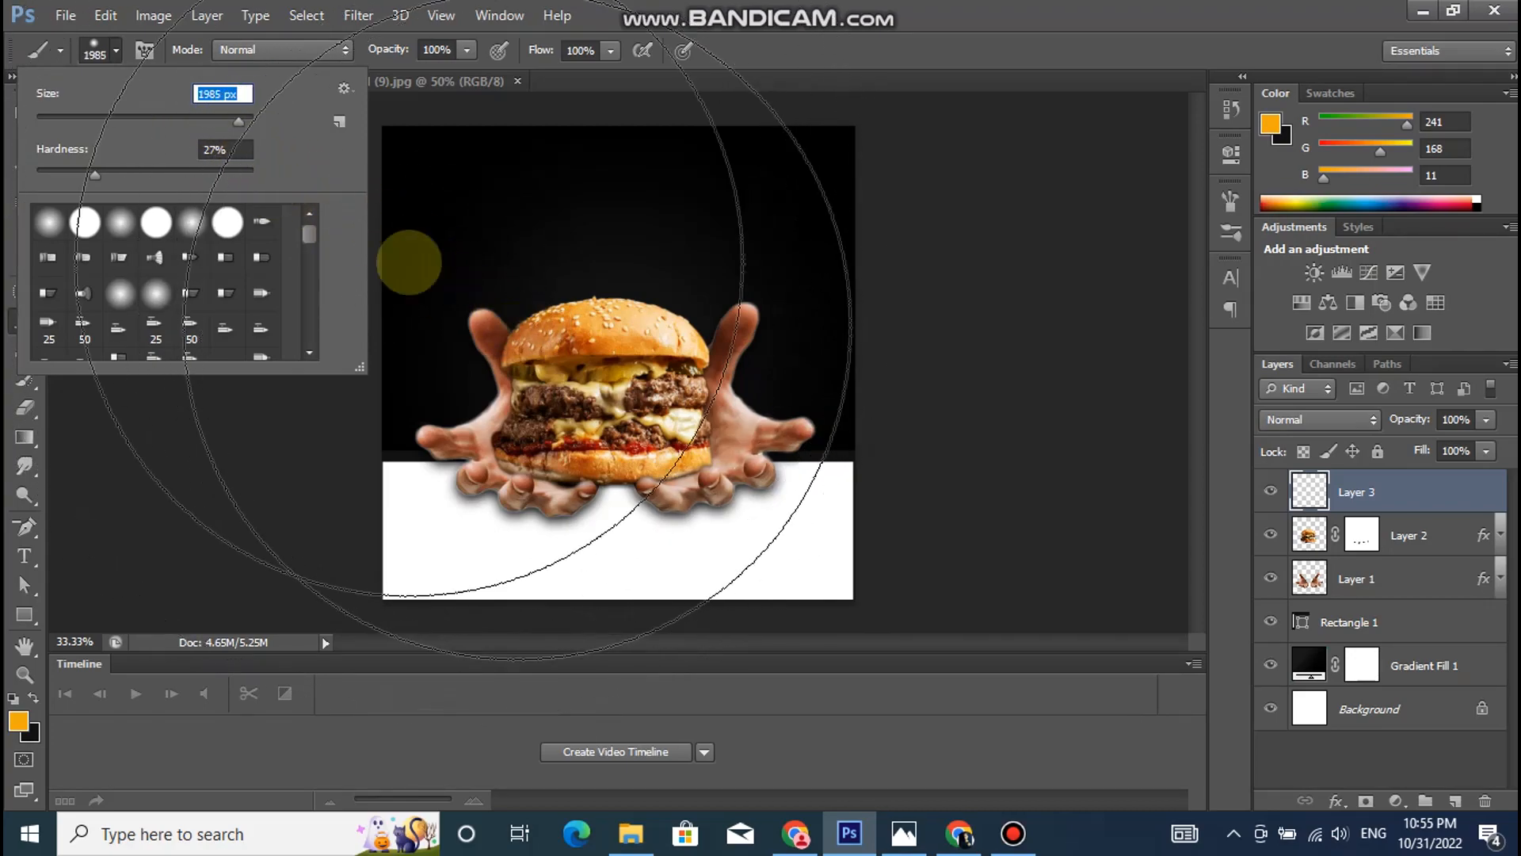
left_click(234, 117)
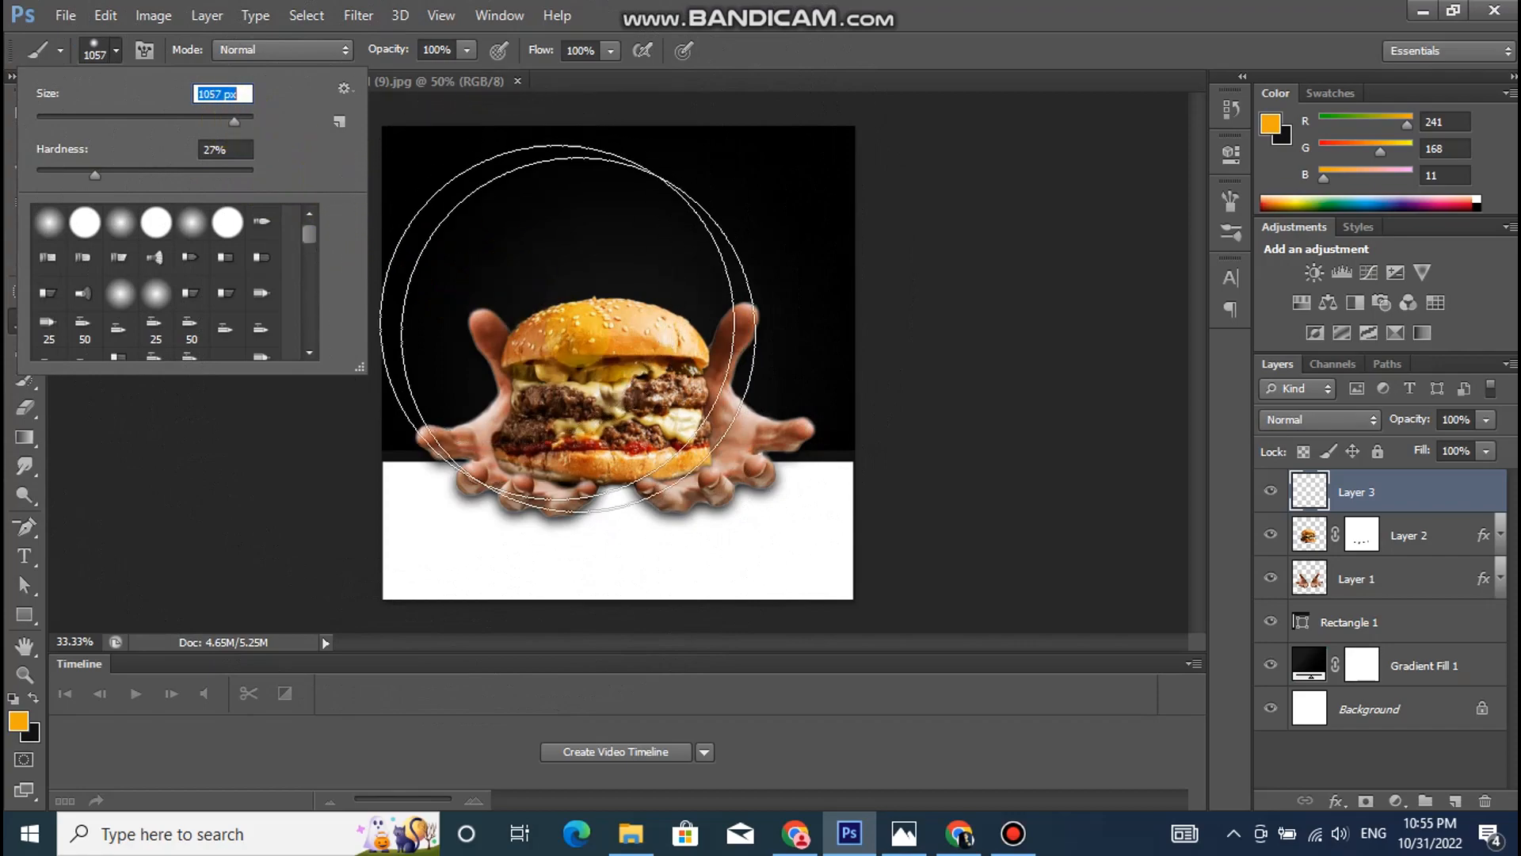
left_click(17, 721)
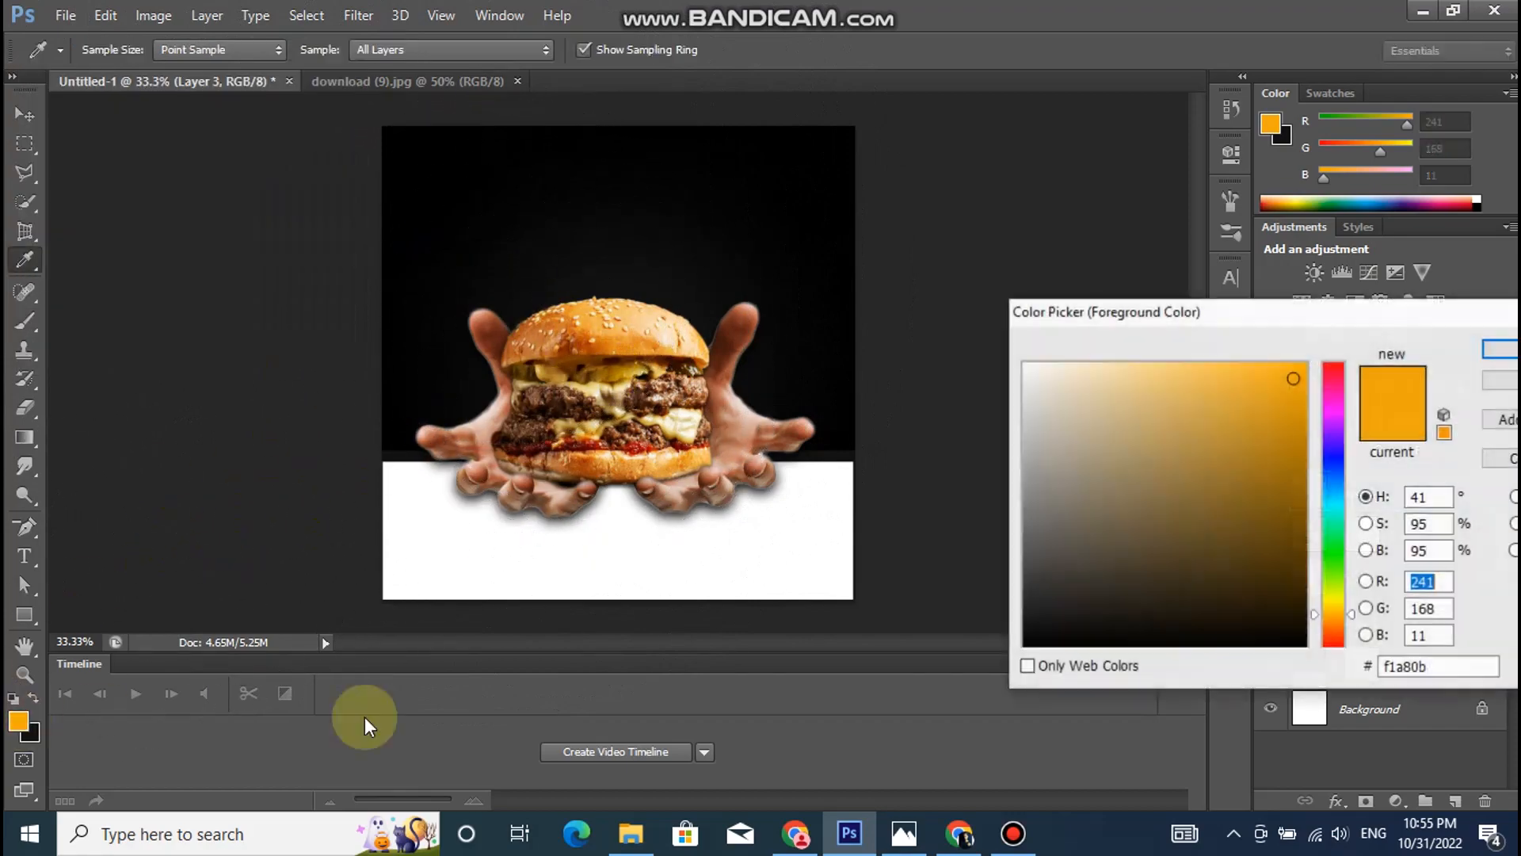
left_click(1503, 363)
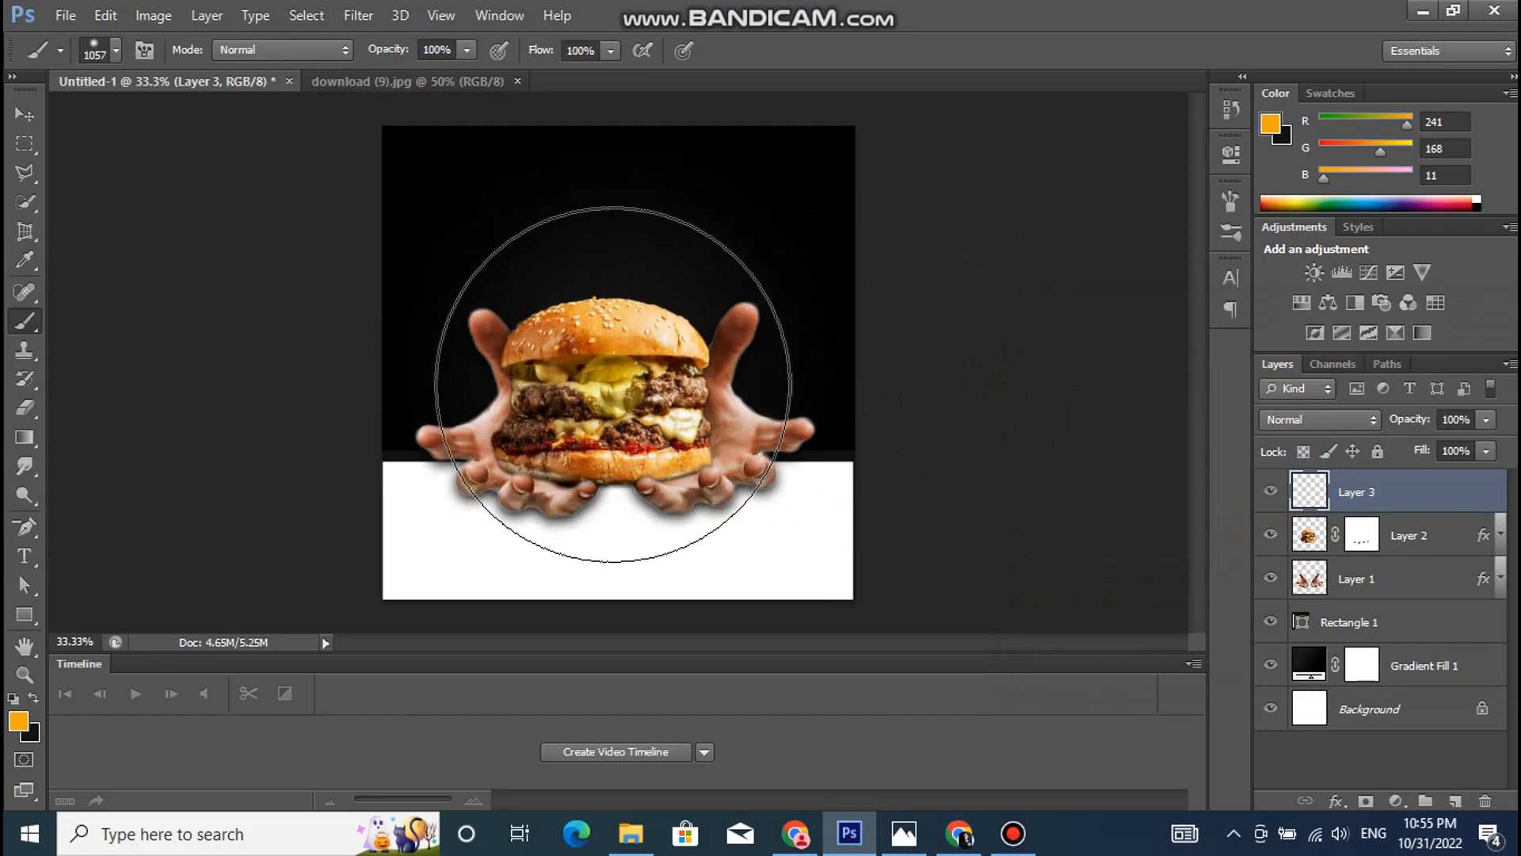
left_click(612, 385)
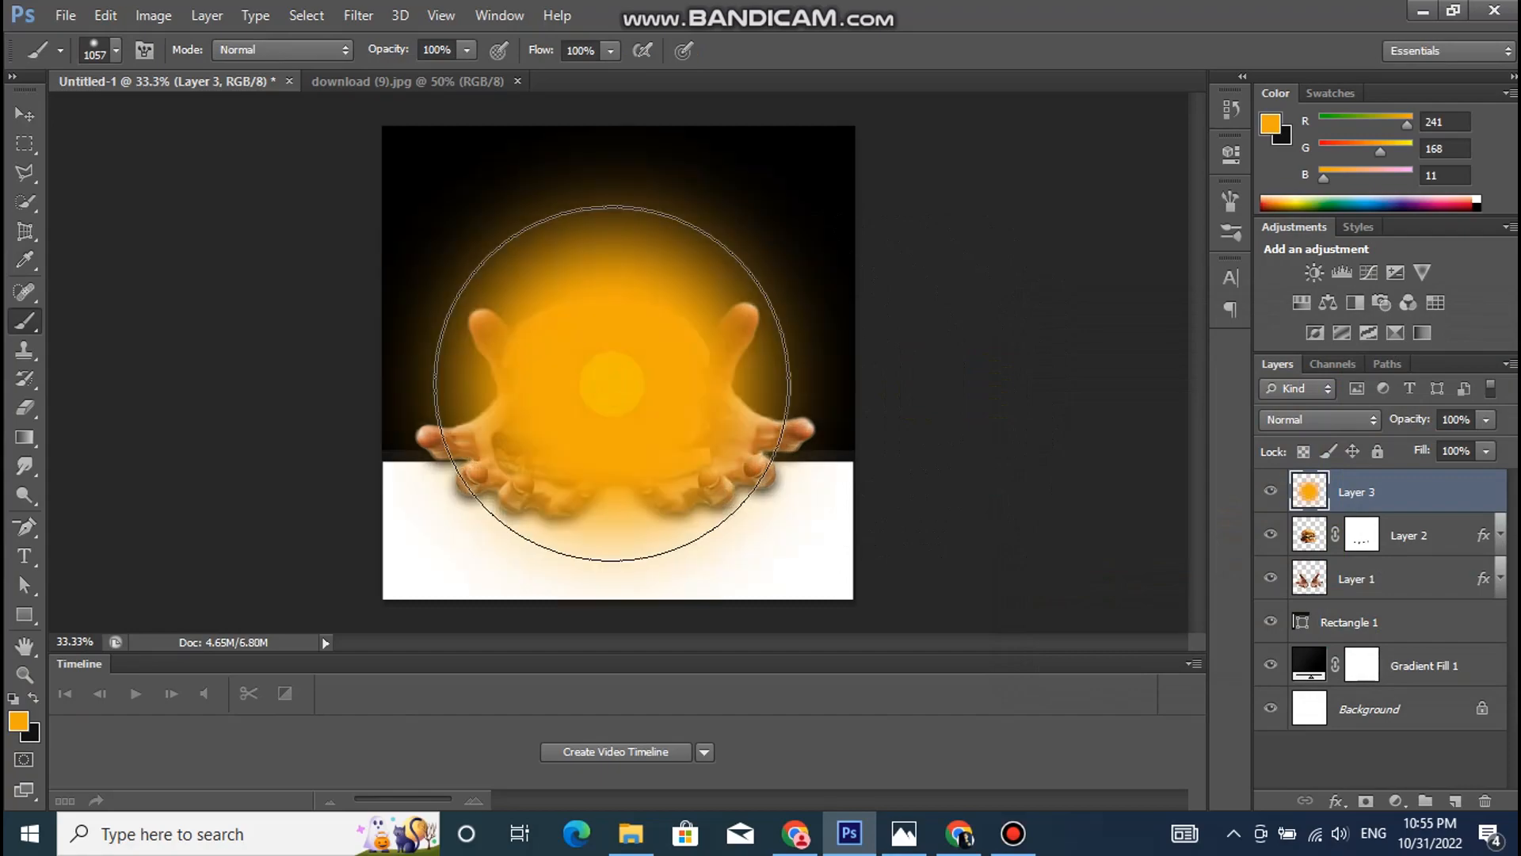
- Move the orange glow layer beneath the white rectangle and set its blend mode to Hard Light
left_click(25, 114)
left_click_drag(1410, 485, 1395, 615)
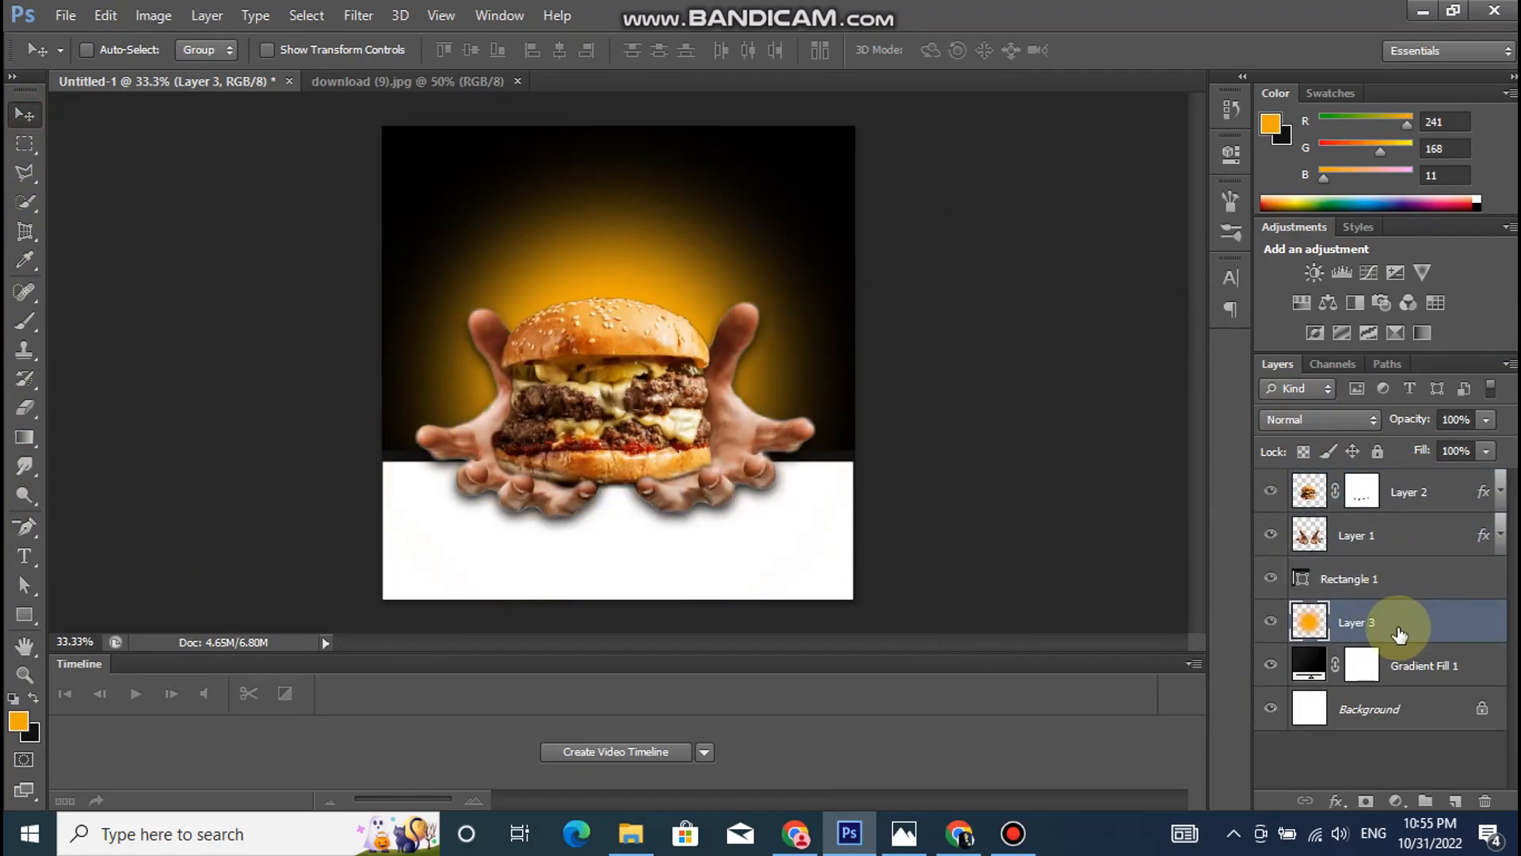
left_click(1320, 419)
left_click(1309, 312)
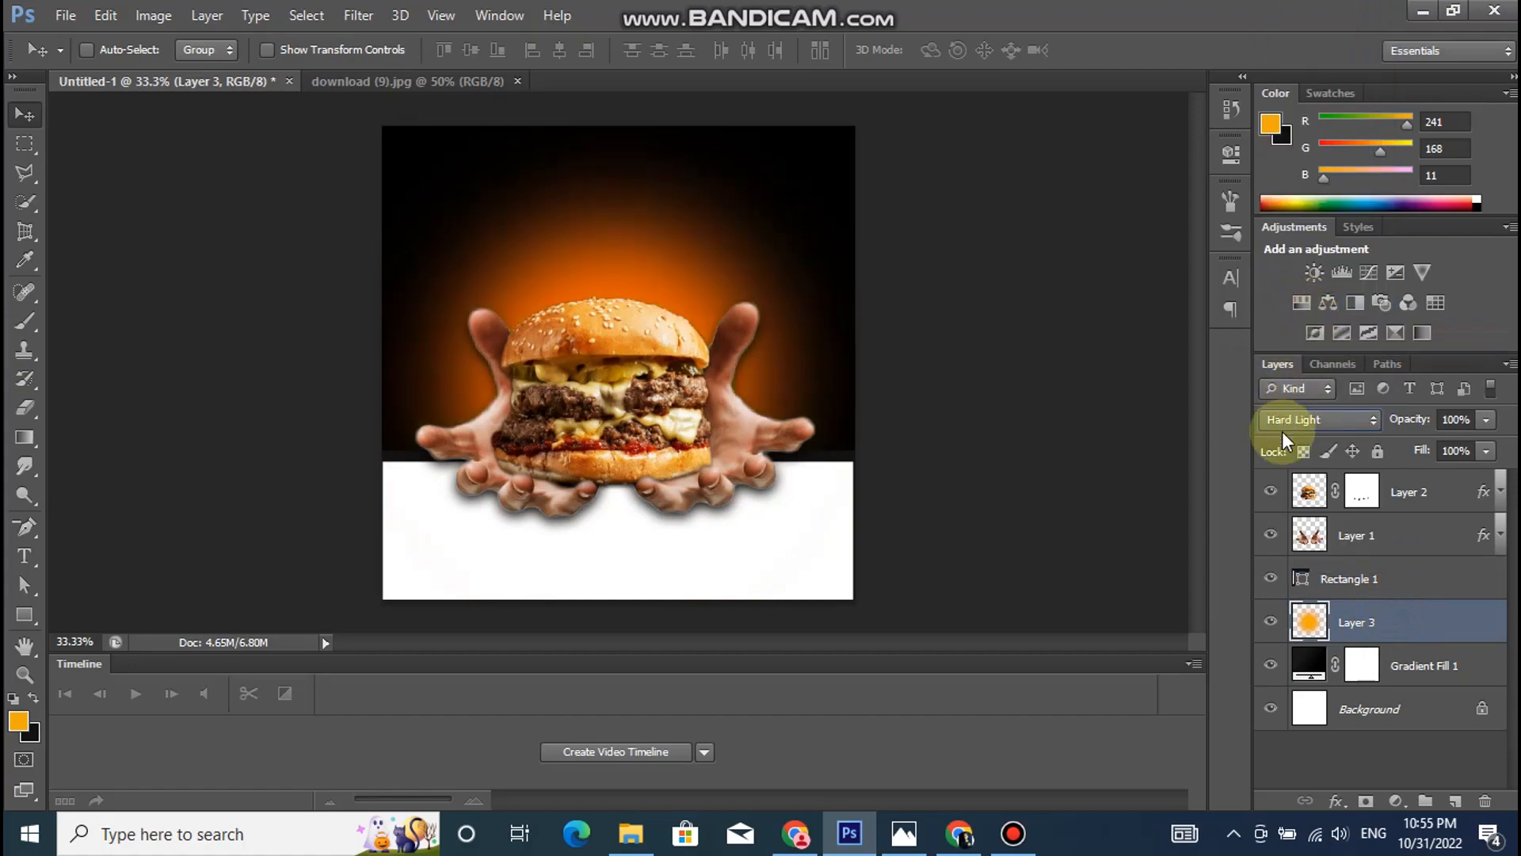
- Add a text box over the burger's upper half on top of all layers, containing "GREL" in 24 pt Adventure
left_click(1404, 498)
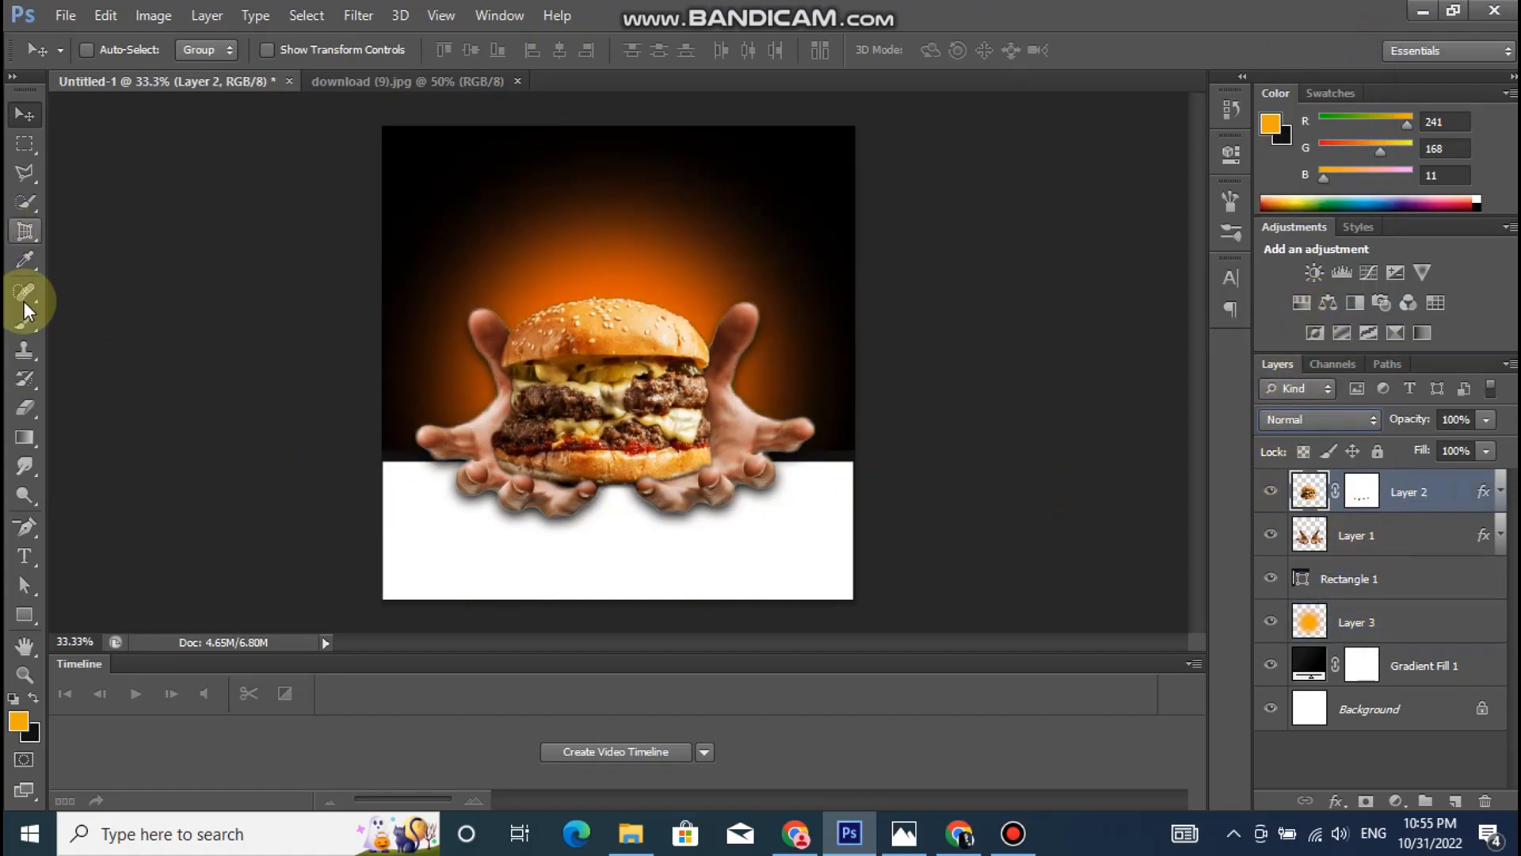
left_click(20, 557)
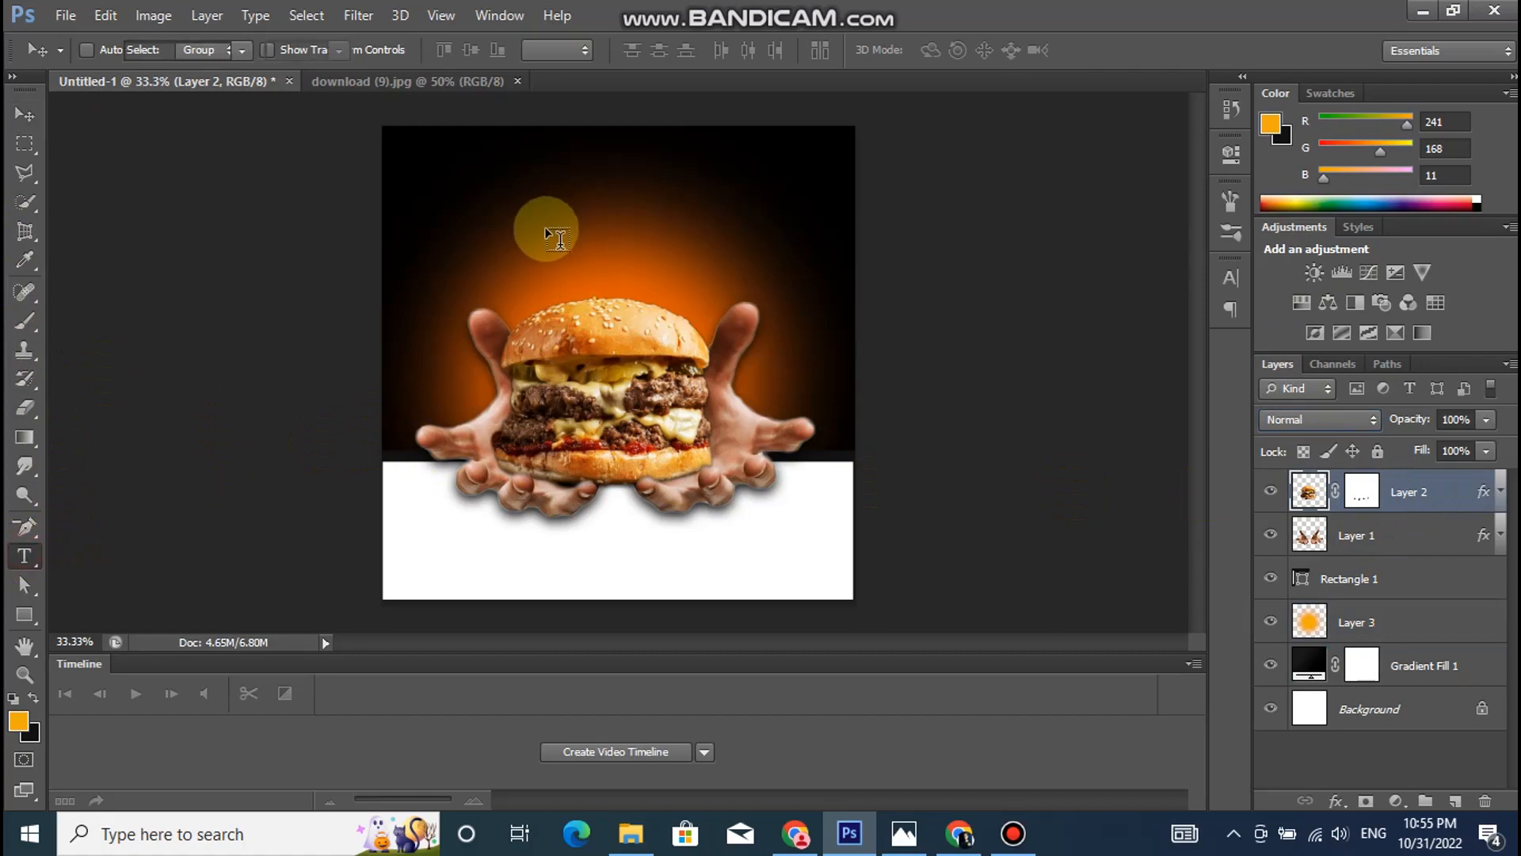
left_click_drag(458, 276, 724, 393)
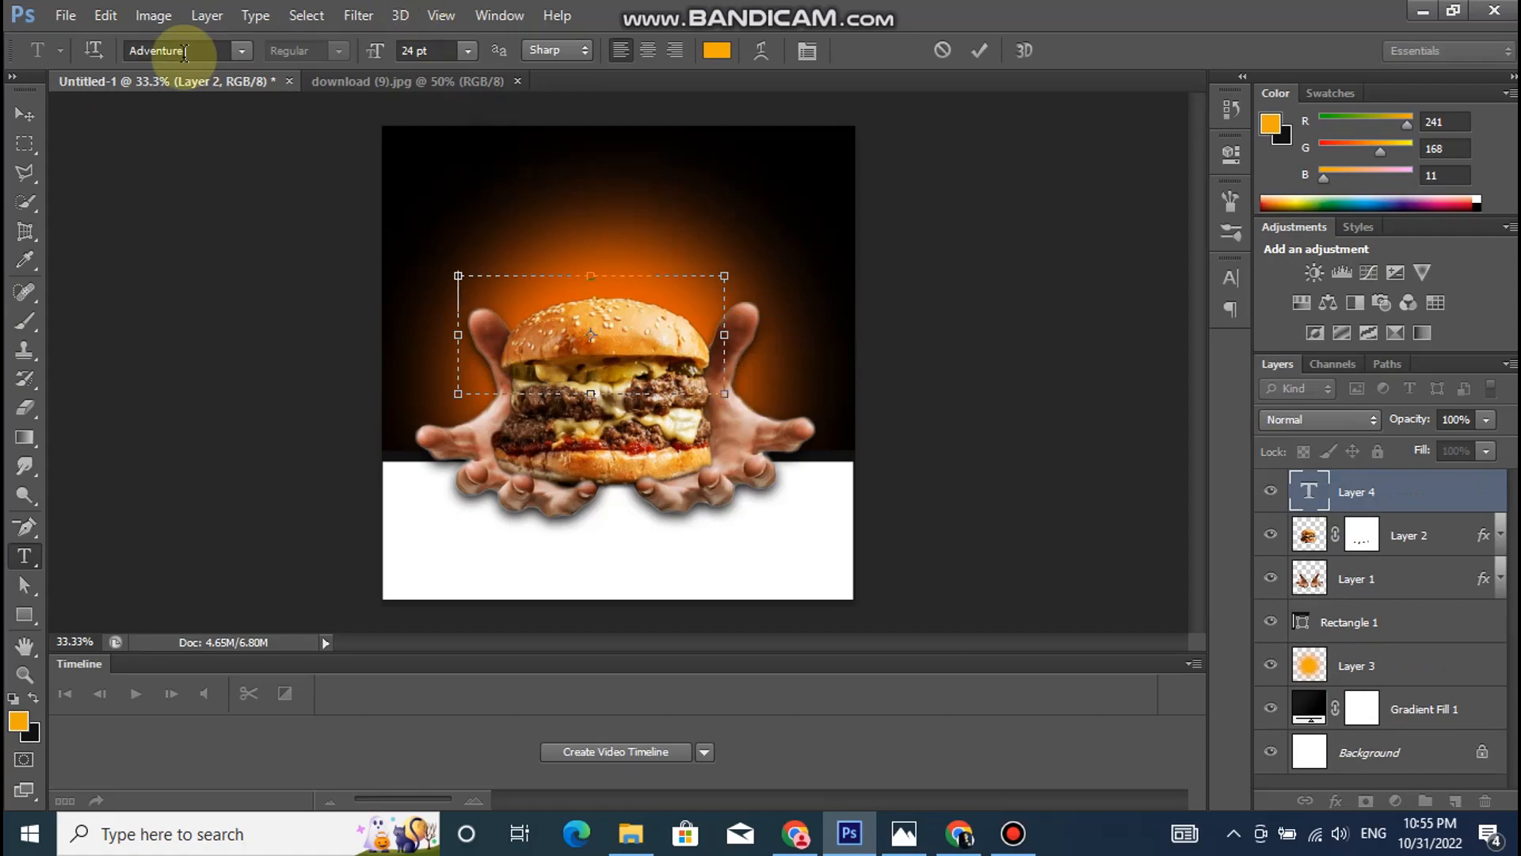
left_click(245, 48)
left_click(248, 45)
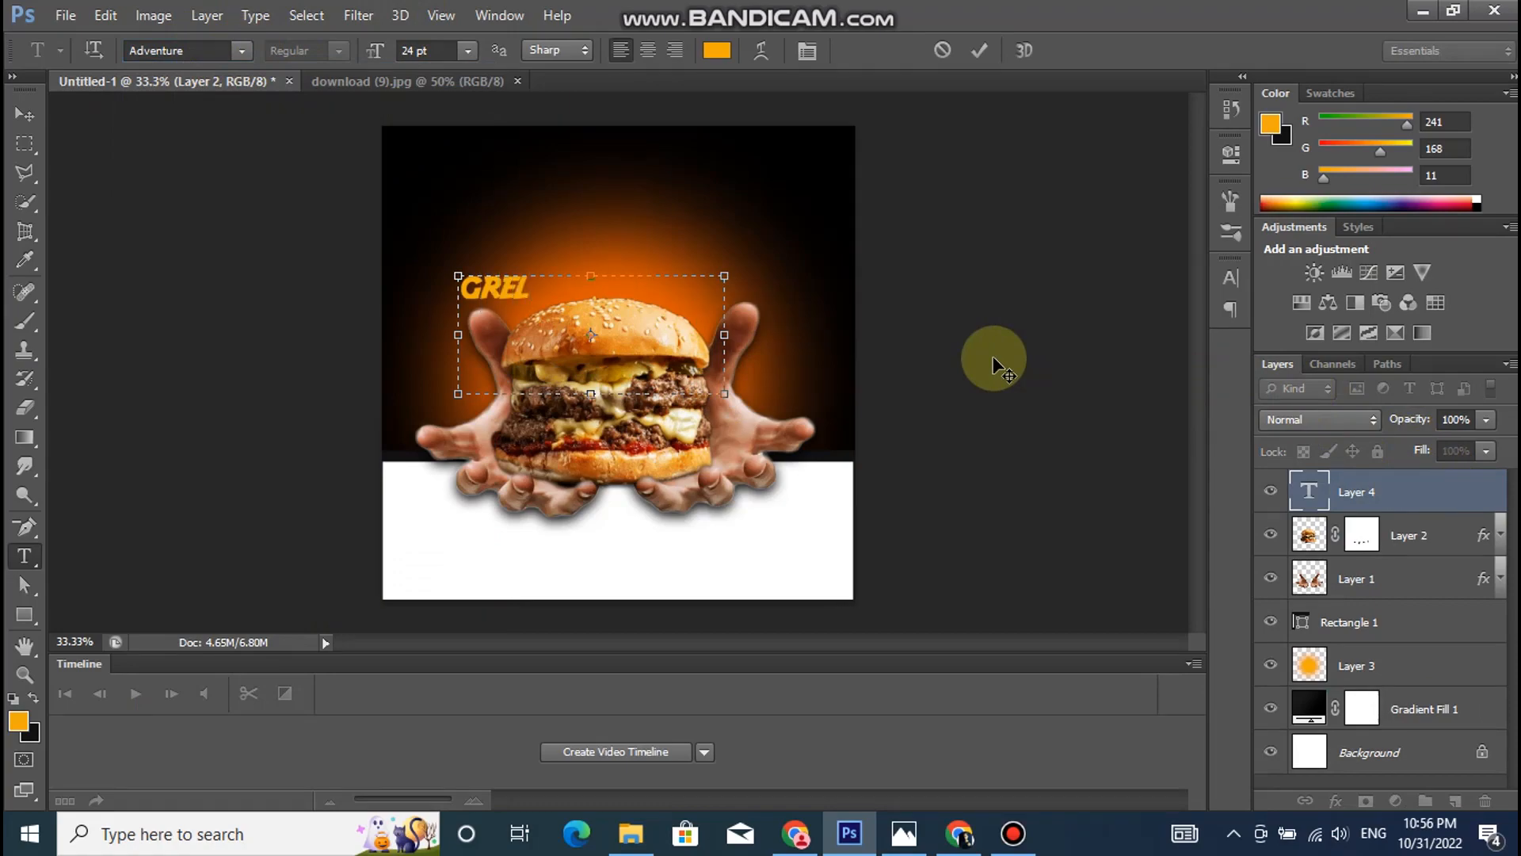
- Recolor the "GREL" text to near-white fcfcfc and set its tracking to 10
left_click_drag(534, 287, 449, 296)
left_click(1230, 277)
left_click(1154, 400)
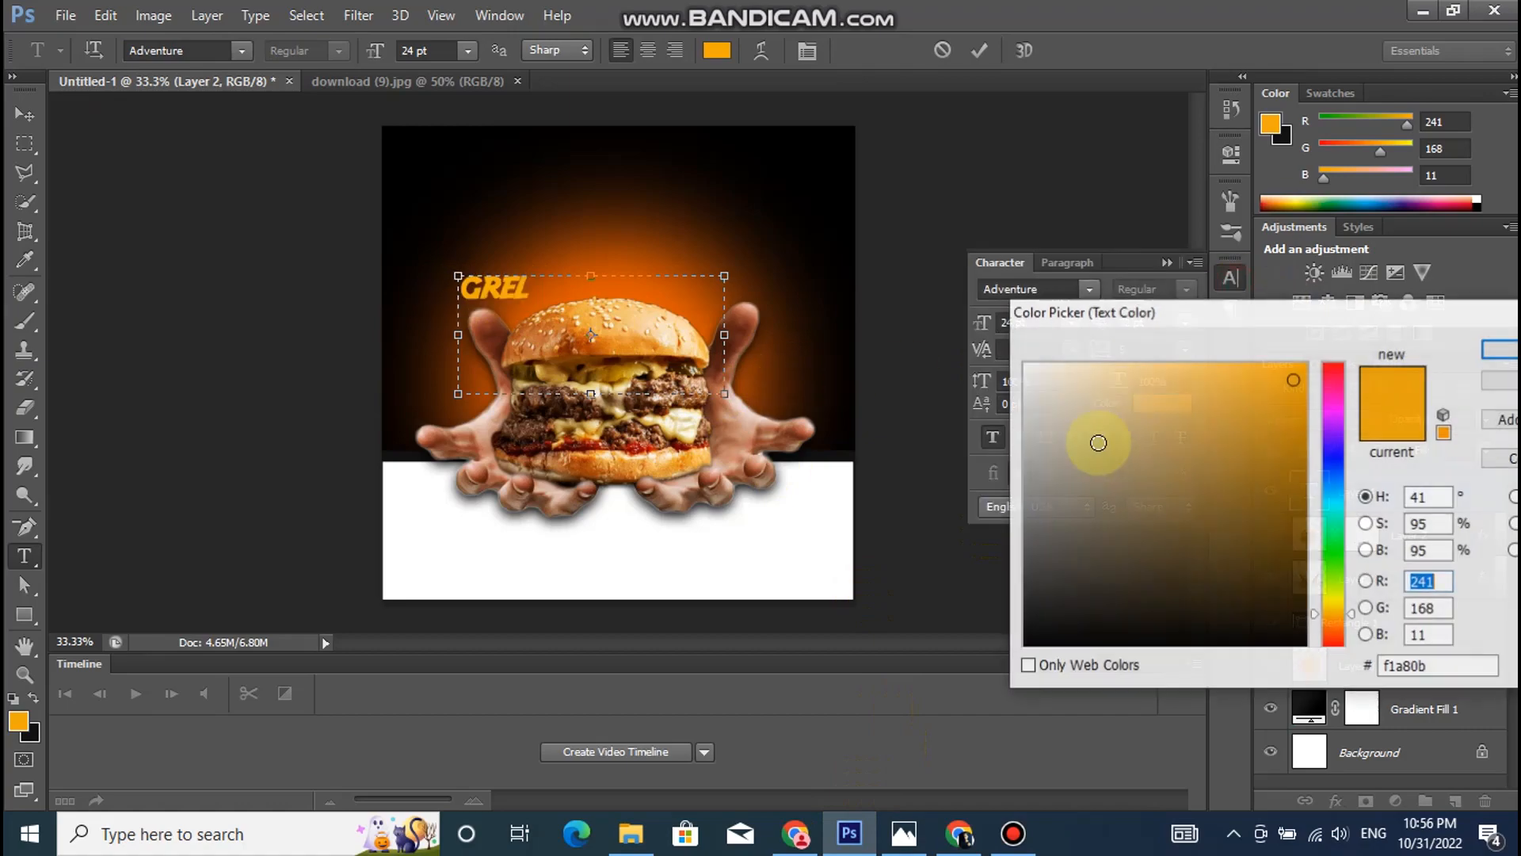
left_click(1038, 375)
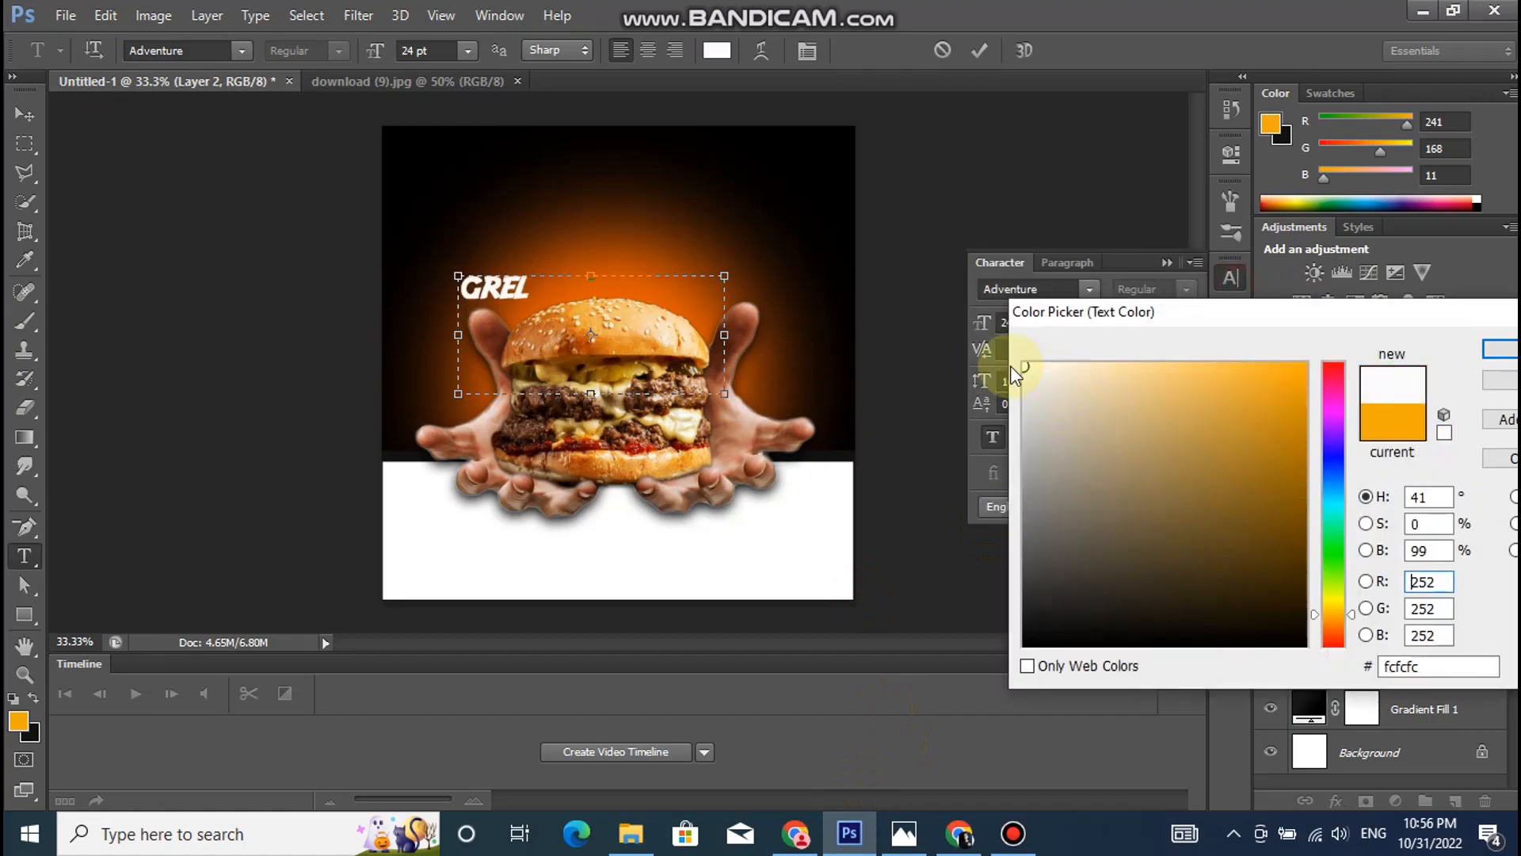
left_click(1499, 348)
left_click(1185, 350)
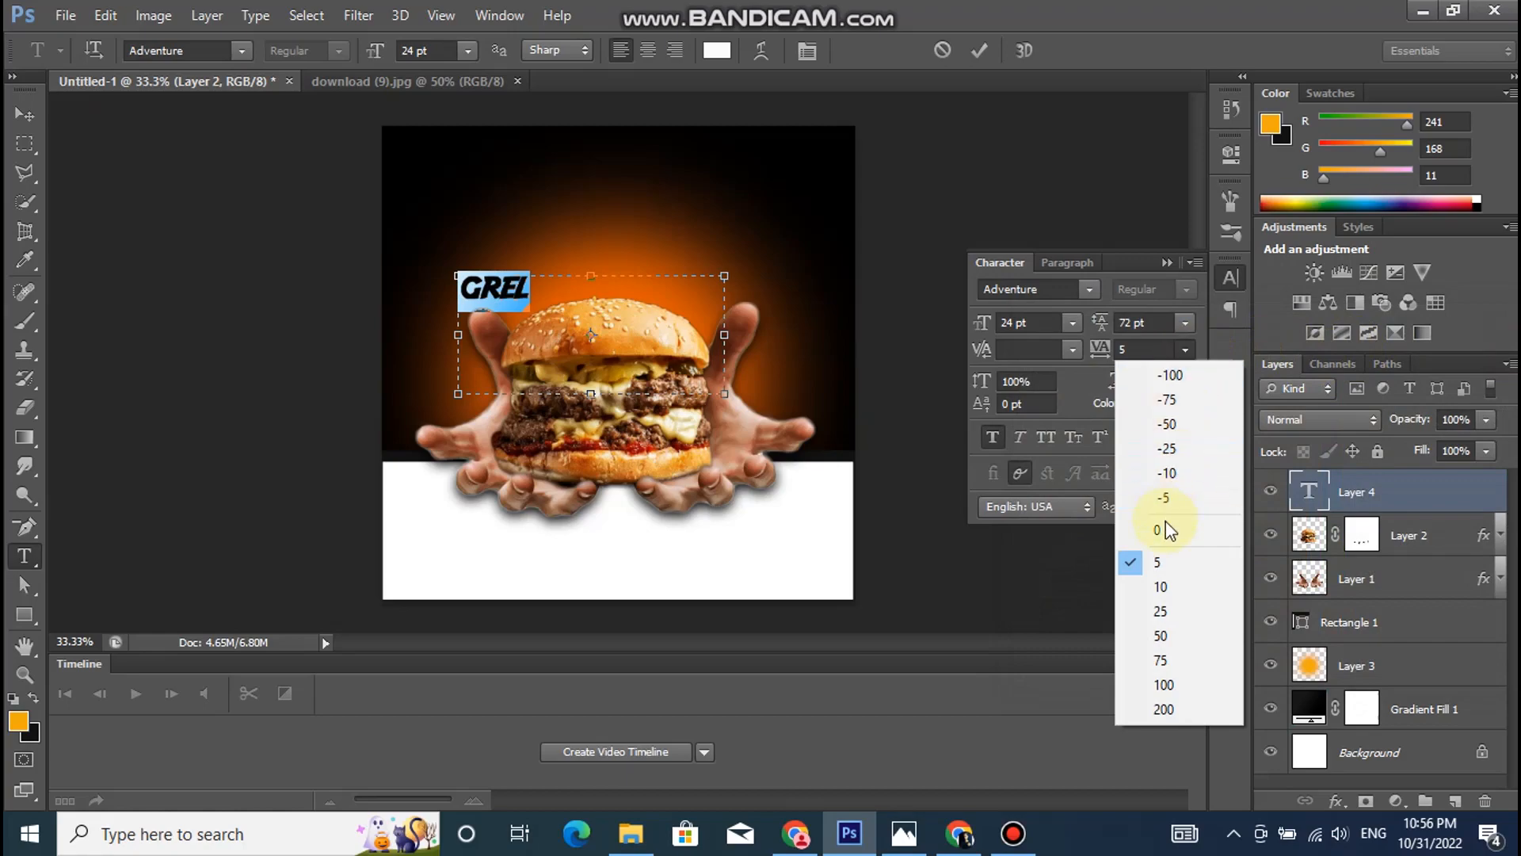
left_click(1162, 586)
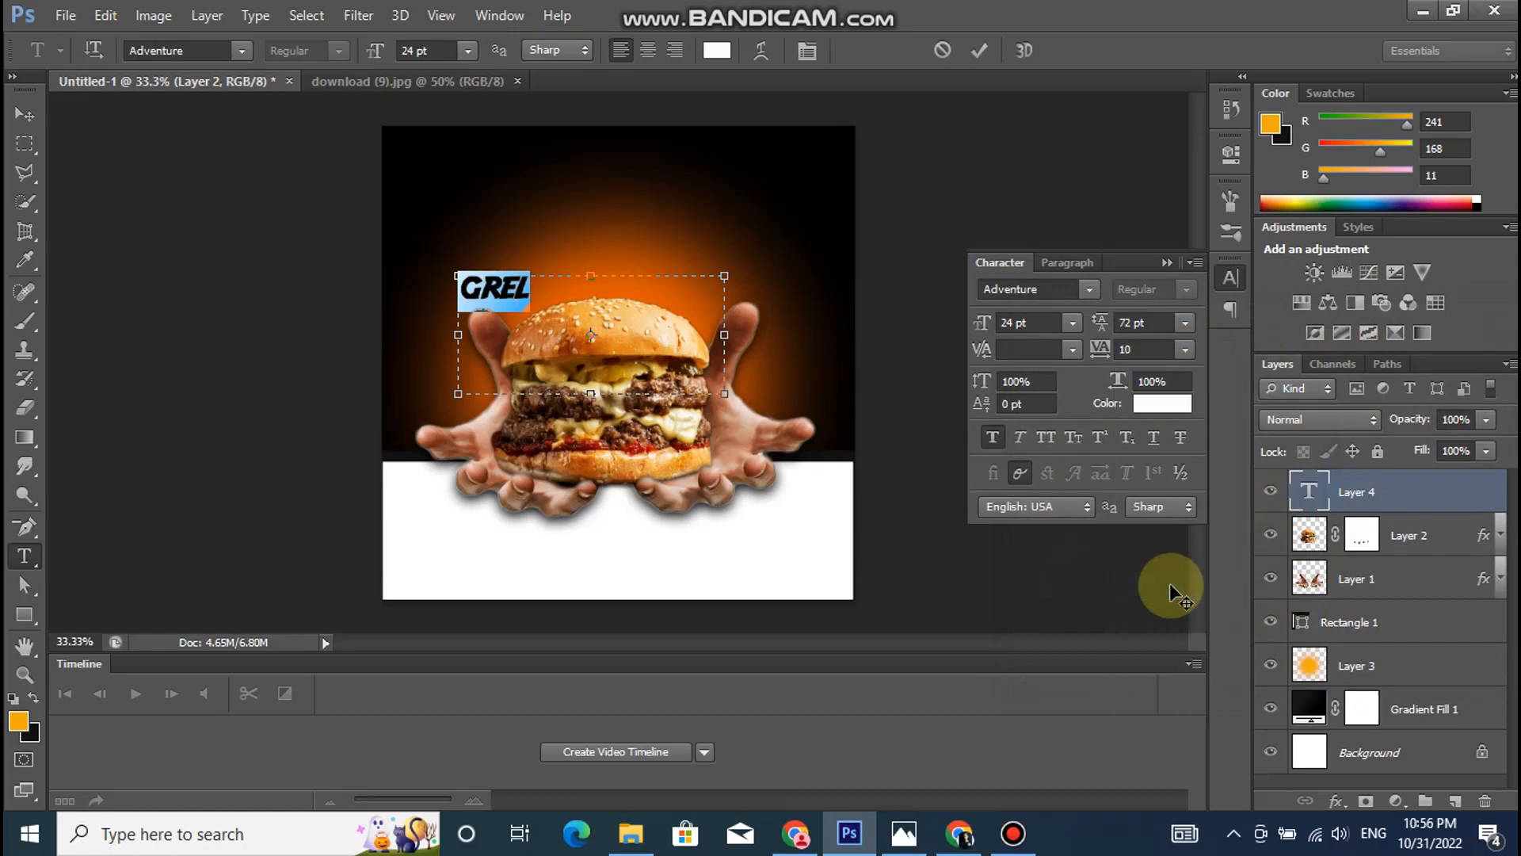
- Enlarge the "GREL" text to 60 pt and commit the edit
left_click(469, 50)
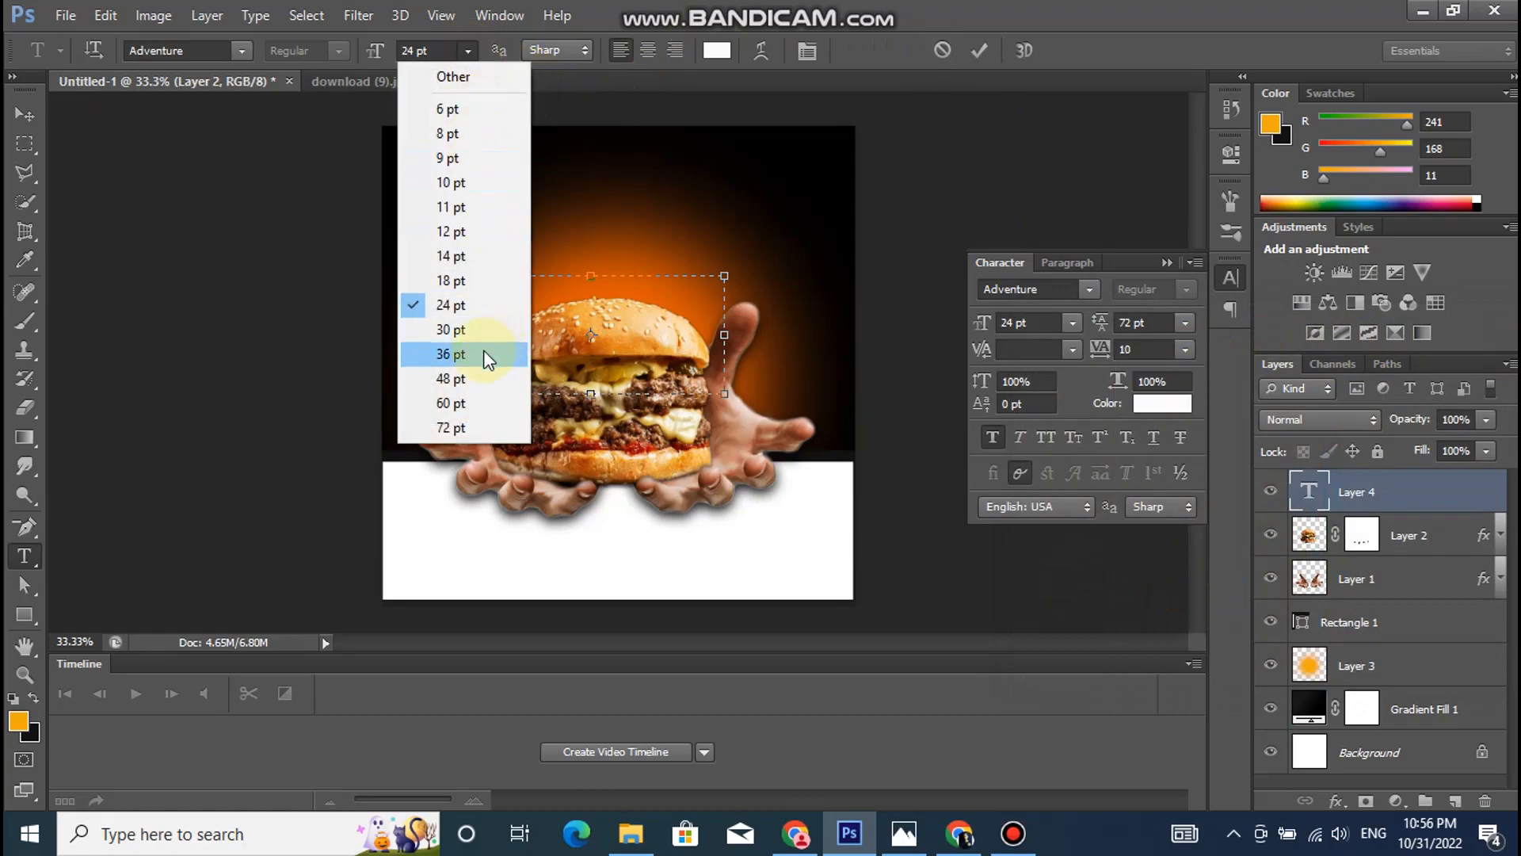
left_click(483, 348)
left_click(465, 46)
left_click(447, 379)
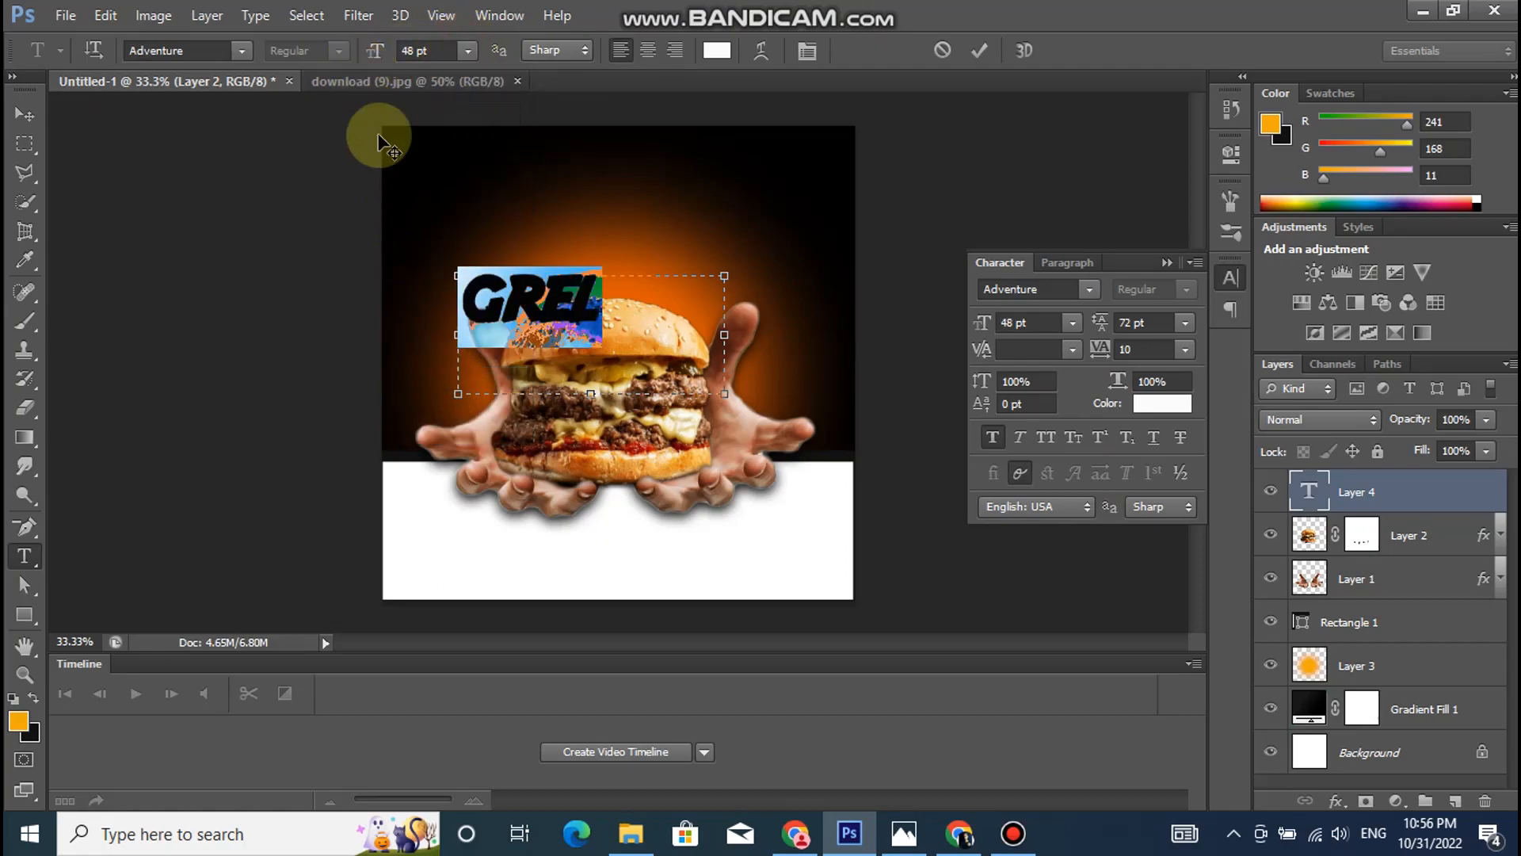
left_click(467, 50)
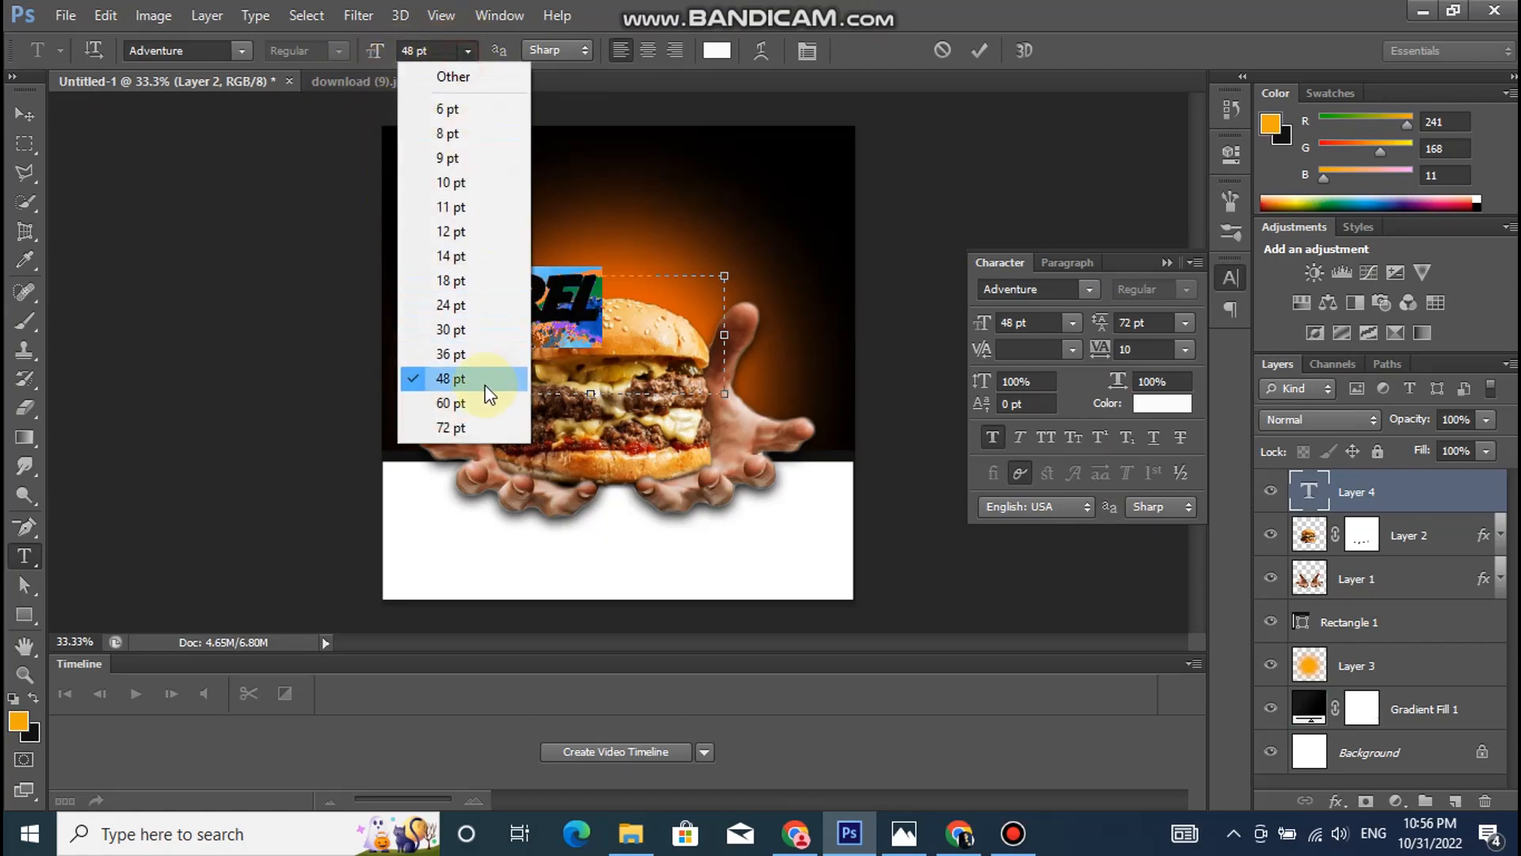
left_click(455, 406)
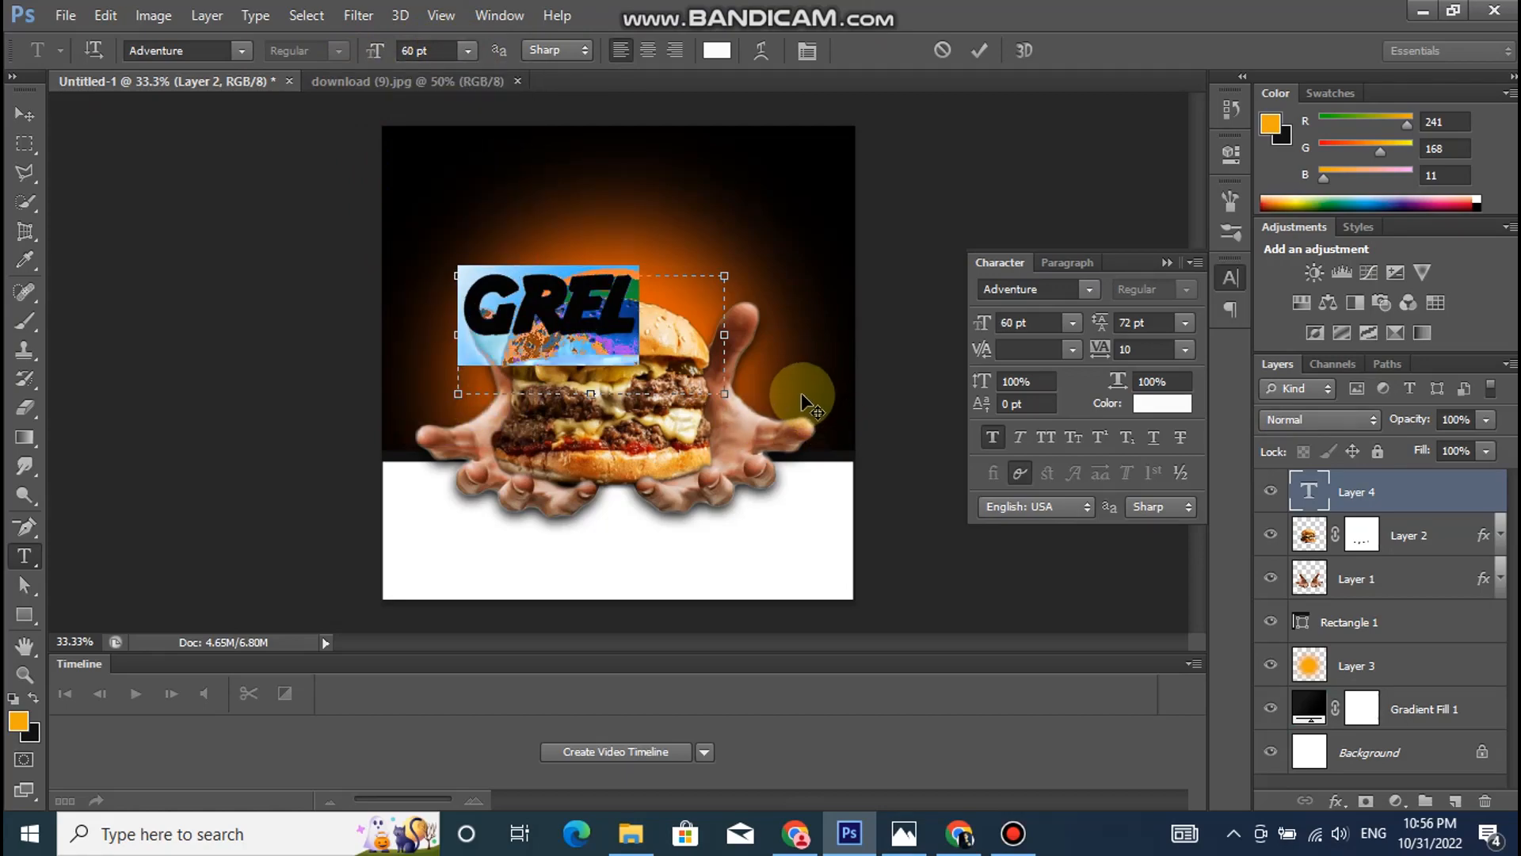
left_click(1369, 494)
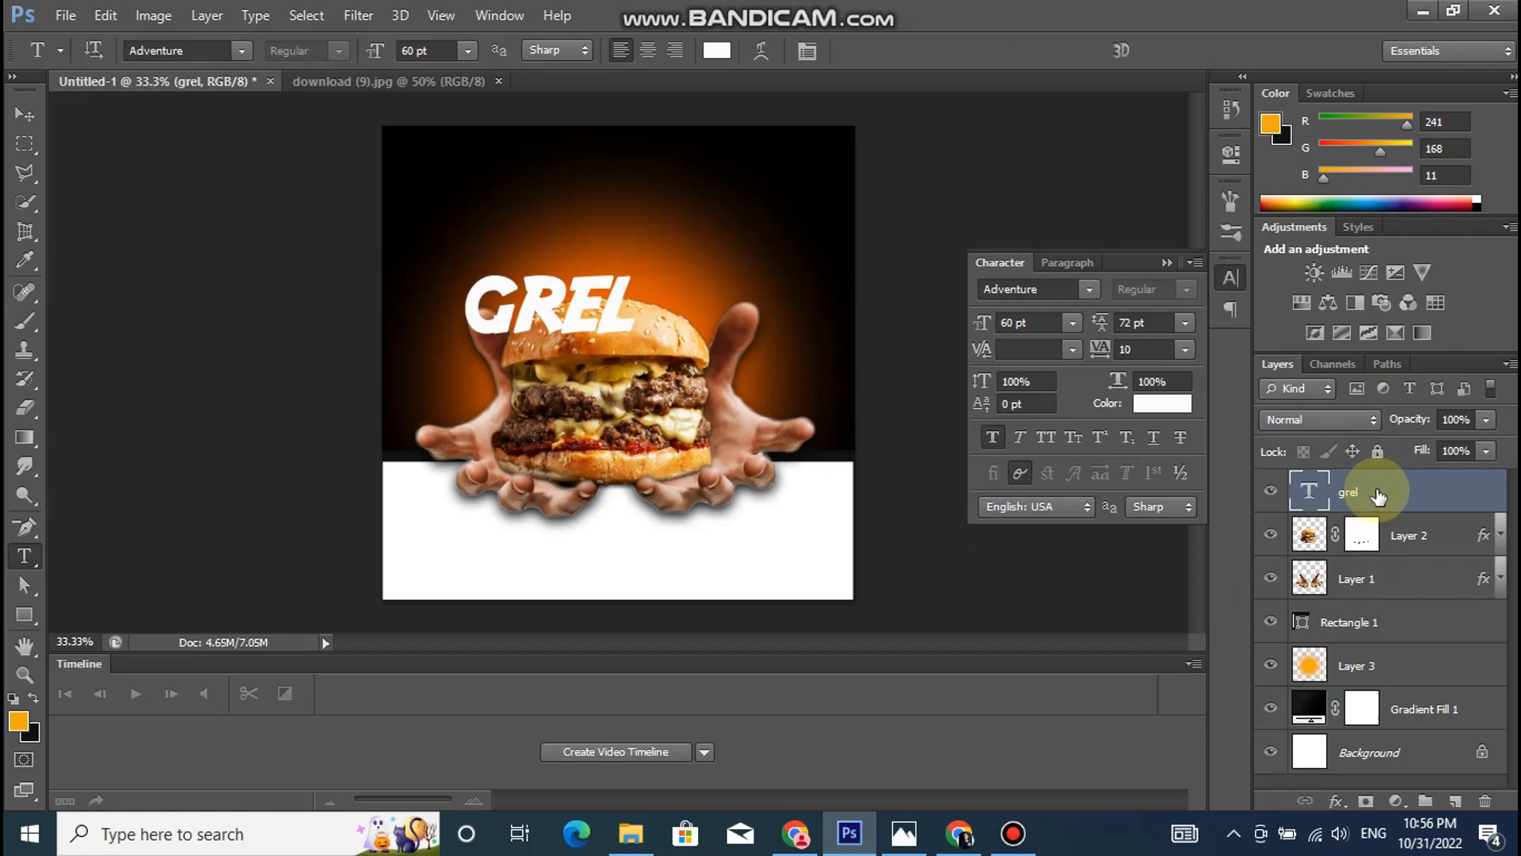
- Add a separate "H" text layer in 30 pt and place it against the upper end of the L in "GREL"
left_click_drag(638, 278, 751, 347)
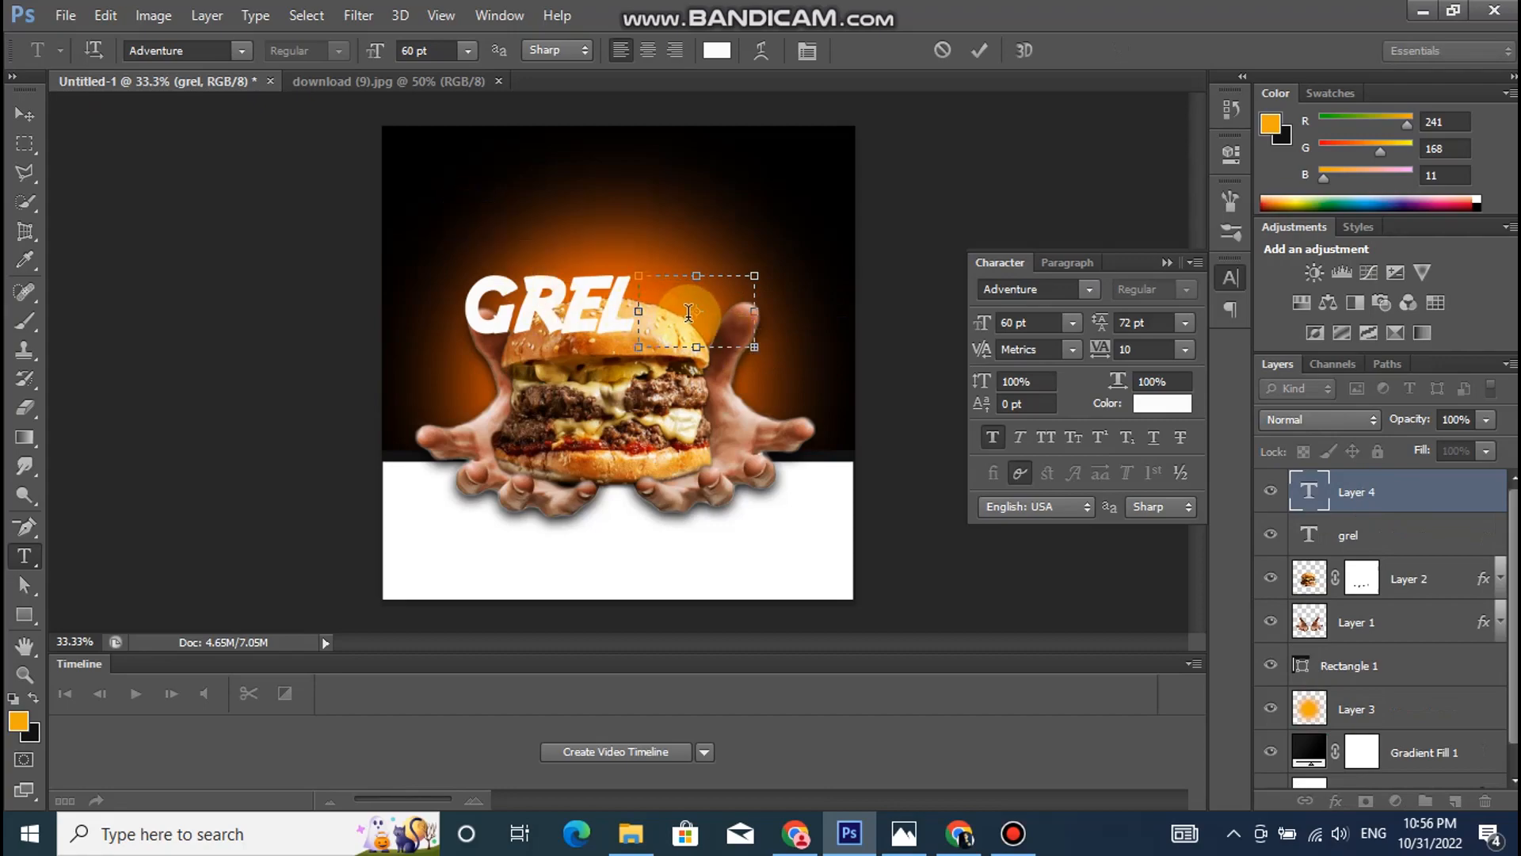
left_click_drag(755, 348, 784, 383)
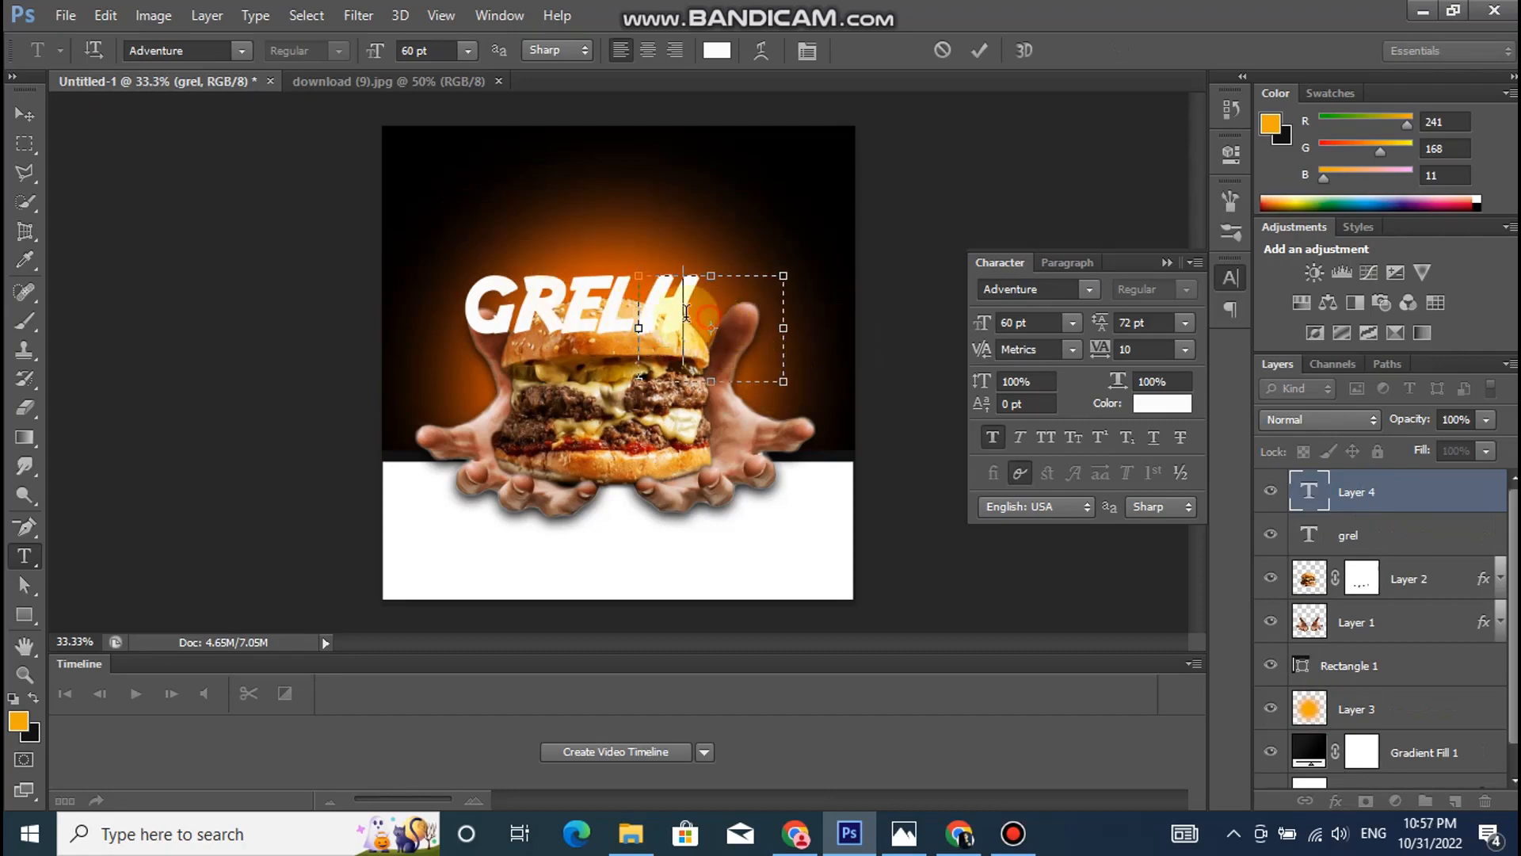
left_click_drag(701, 325, 602, 297)
left_click(468, 50)
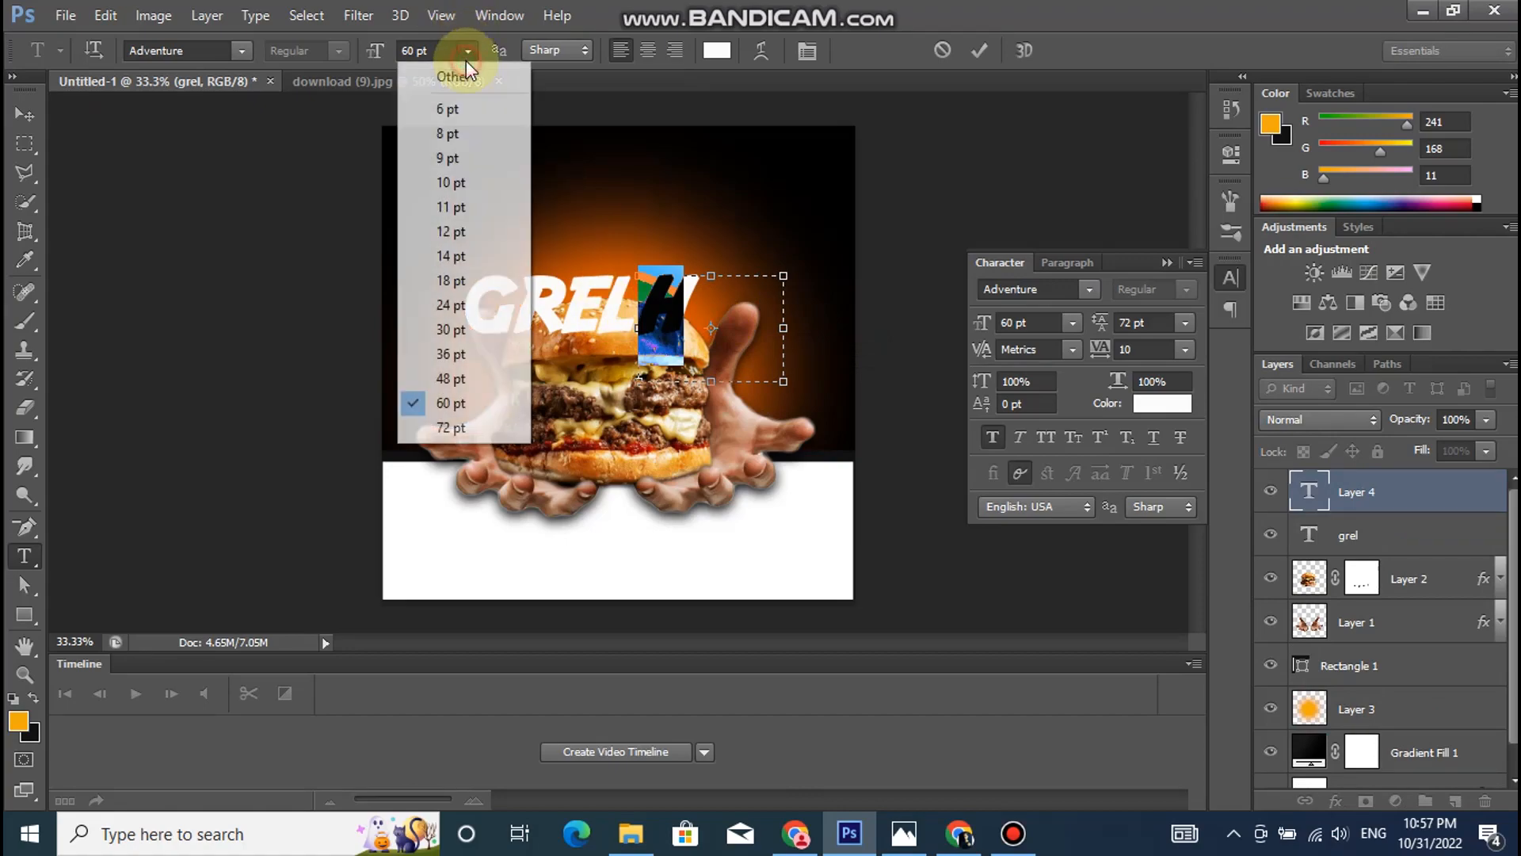
left_click(462, 335)
left_click(1307, 493)
left_click(23, 117)
left_click_drag(653, 293, 635, 303)
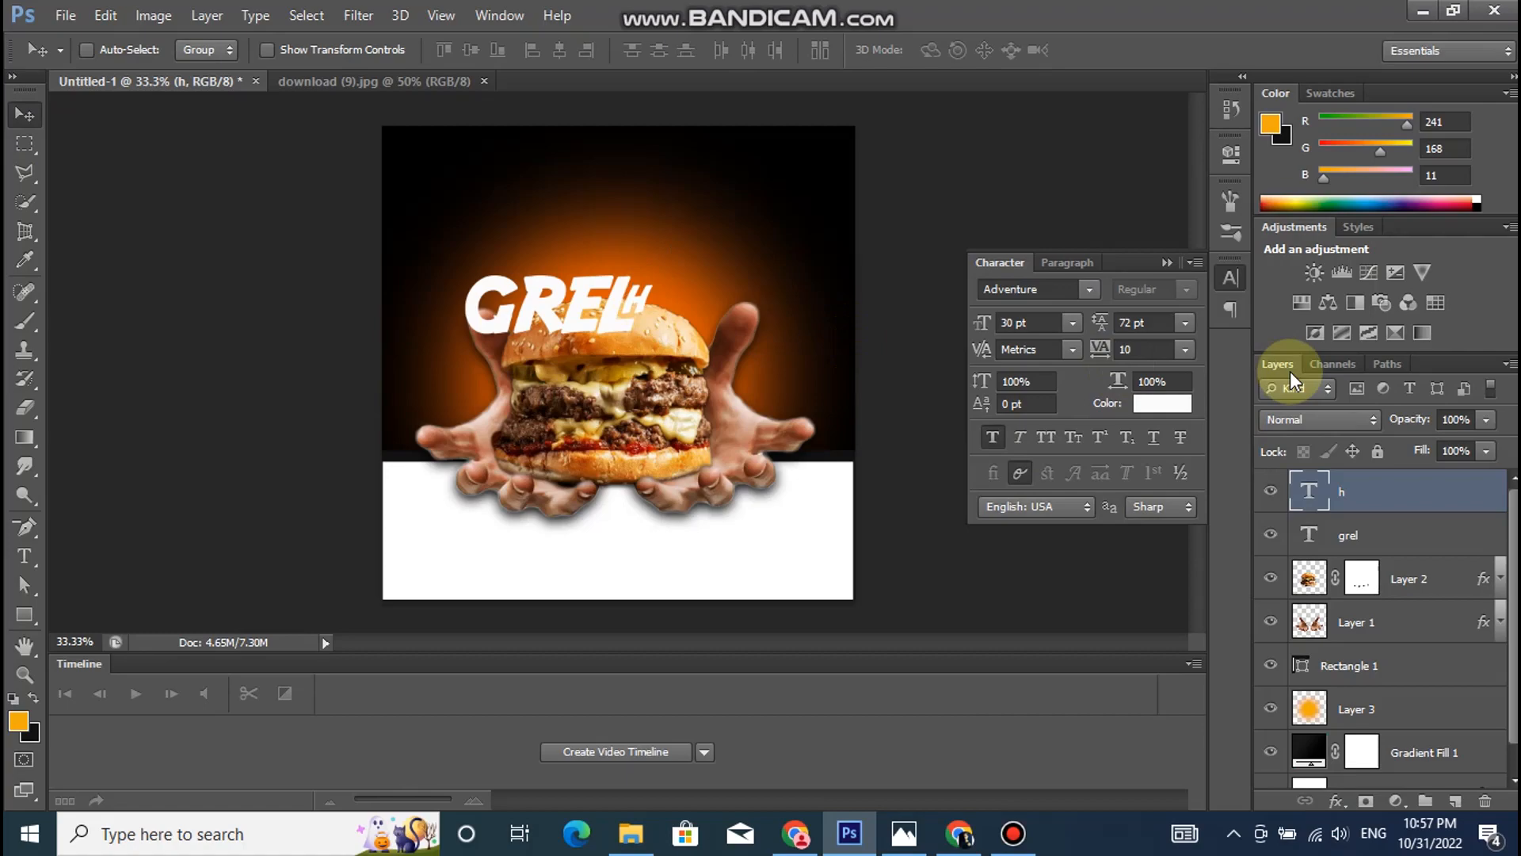
- Increase the "H" text size to 36 pt
double_click(1309, 490)
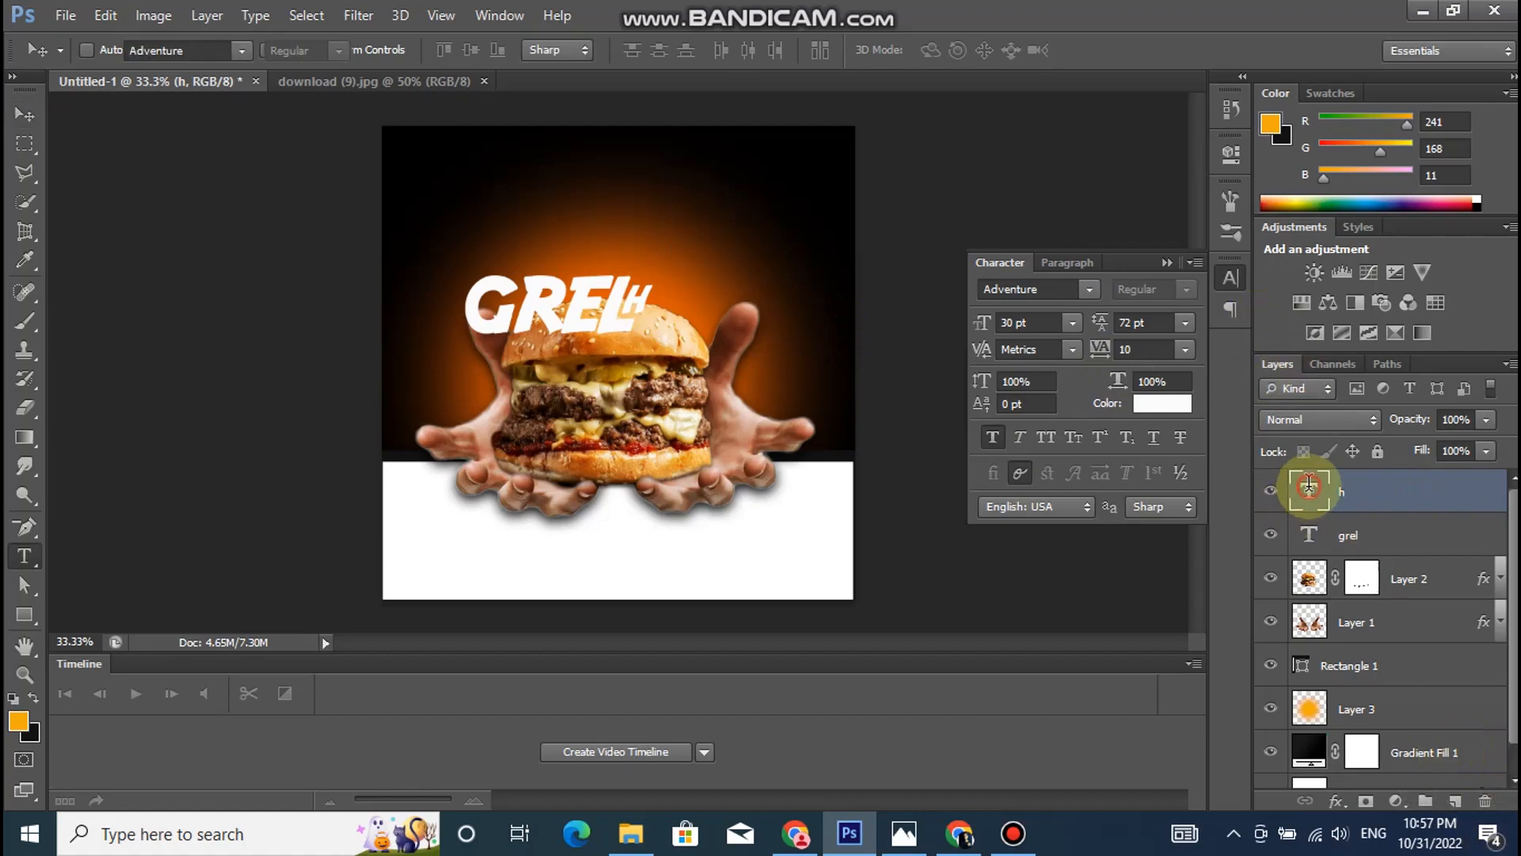
left_click(469, 50)
left_click(462, 352)
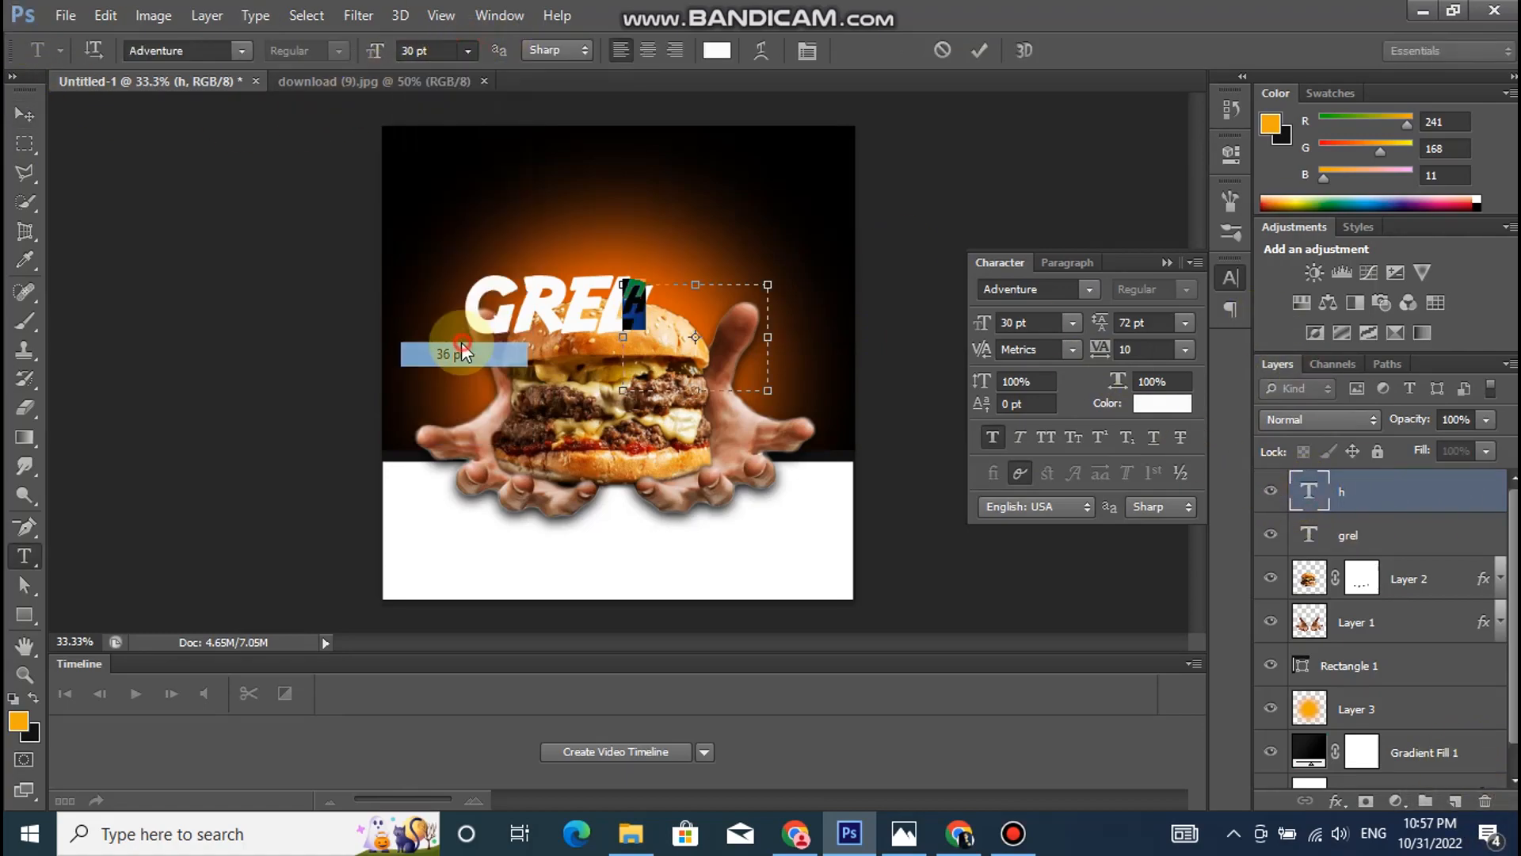
left_click(1307, 486)
key("v")
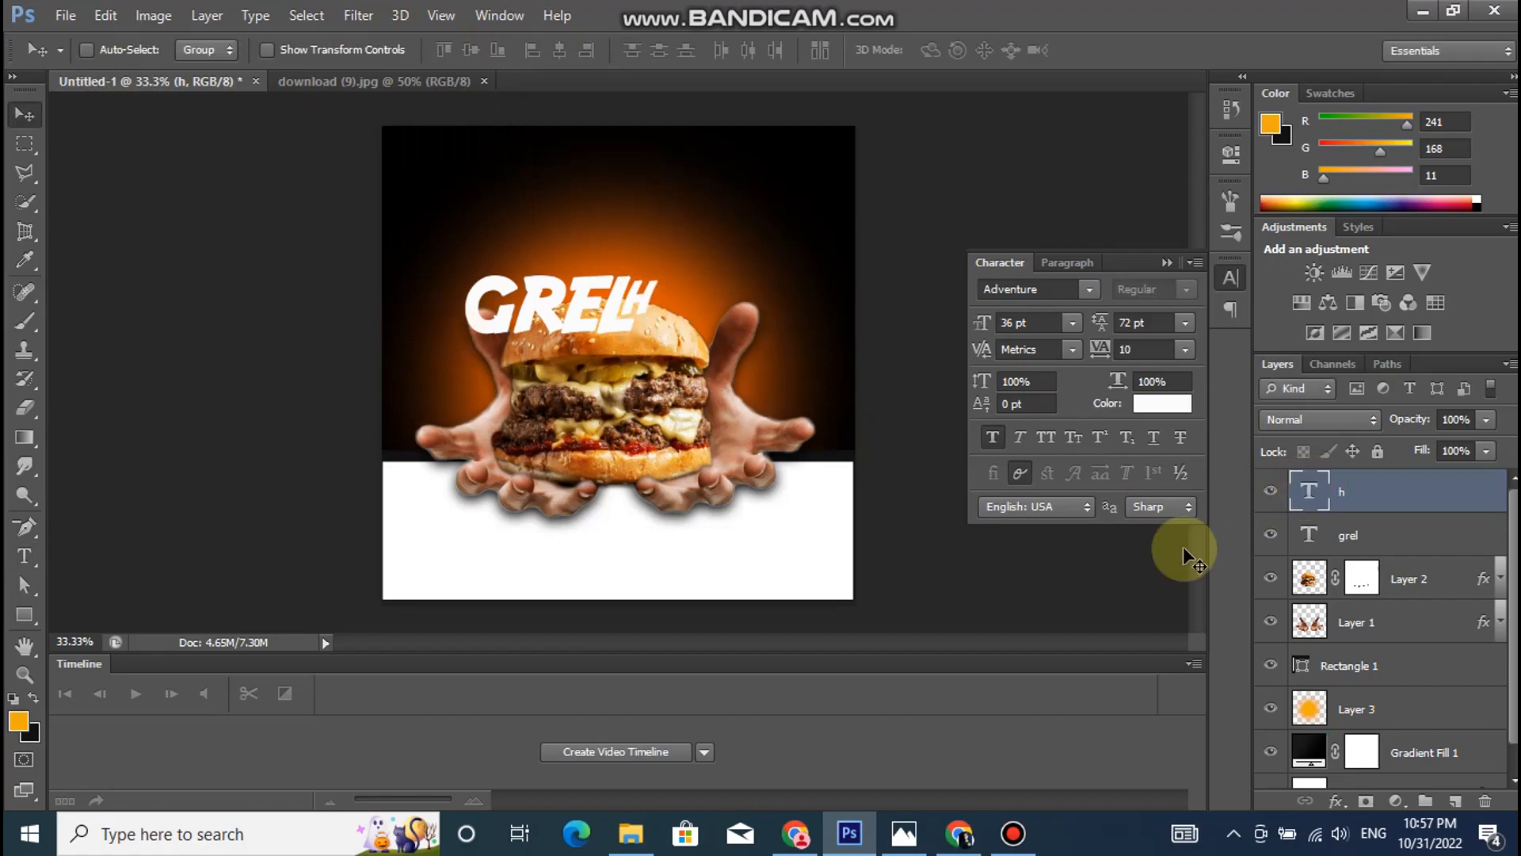
- Duplicate the "H" layer just after the H, replace the copy's text with "O" and set it to 60 pt
left_click_drag(643, 295, 679, 306)
double_click(1322, 492)
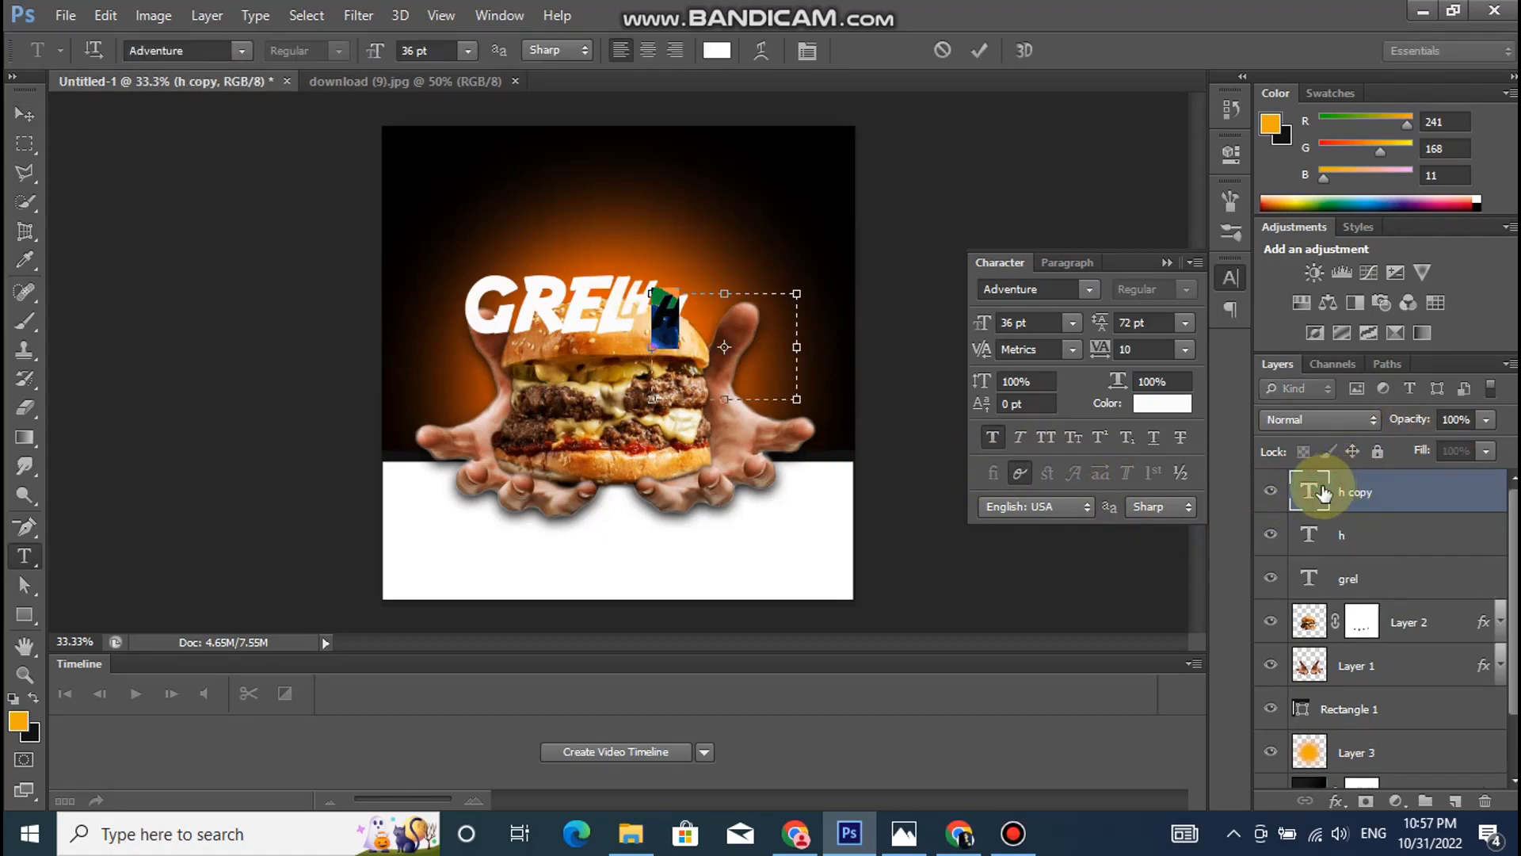
type("o")
left_click(708, 327)
left_click_drag(707, 327, 543, 145)
left_click(469, 52)
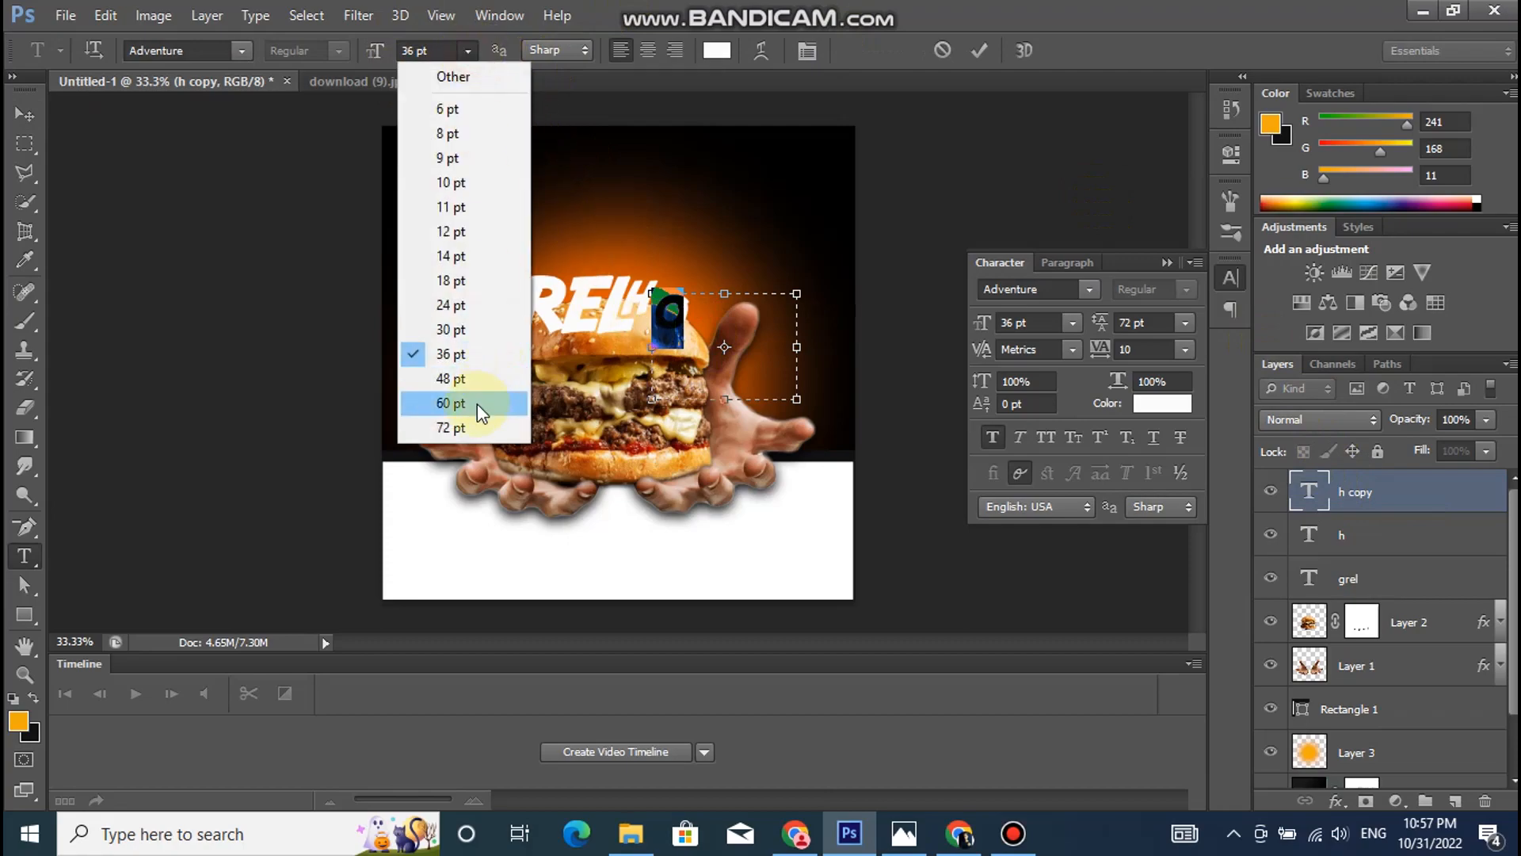
left_click(477, 401)
key("ctrl+Return")
key("v")
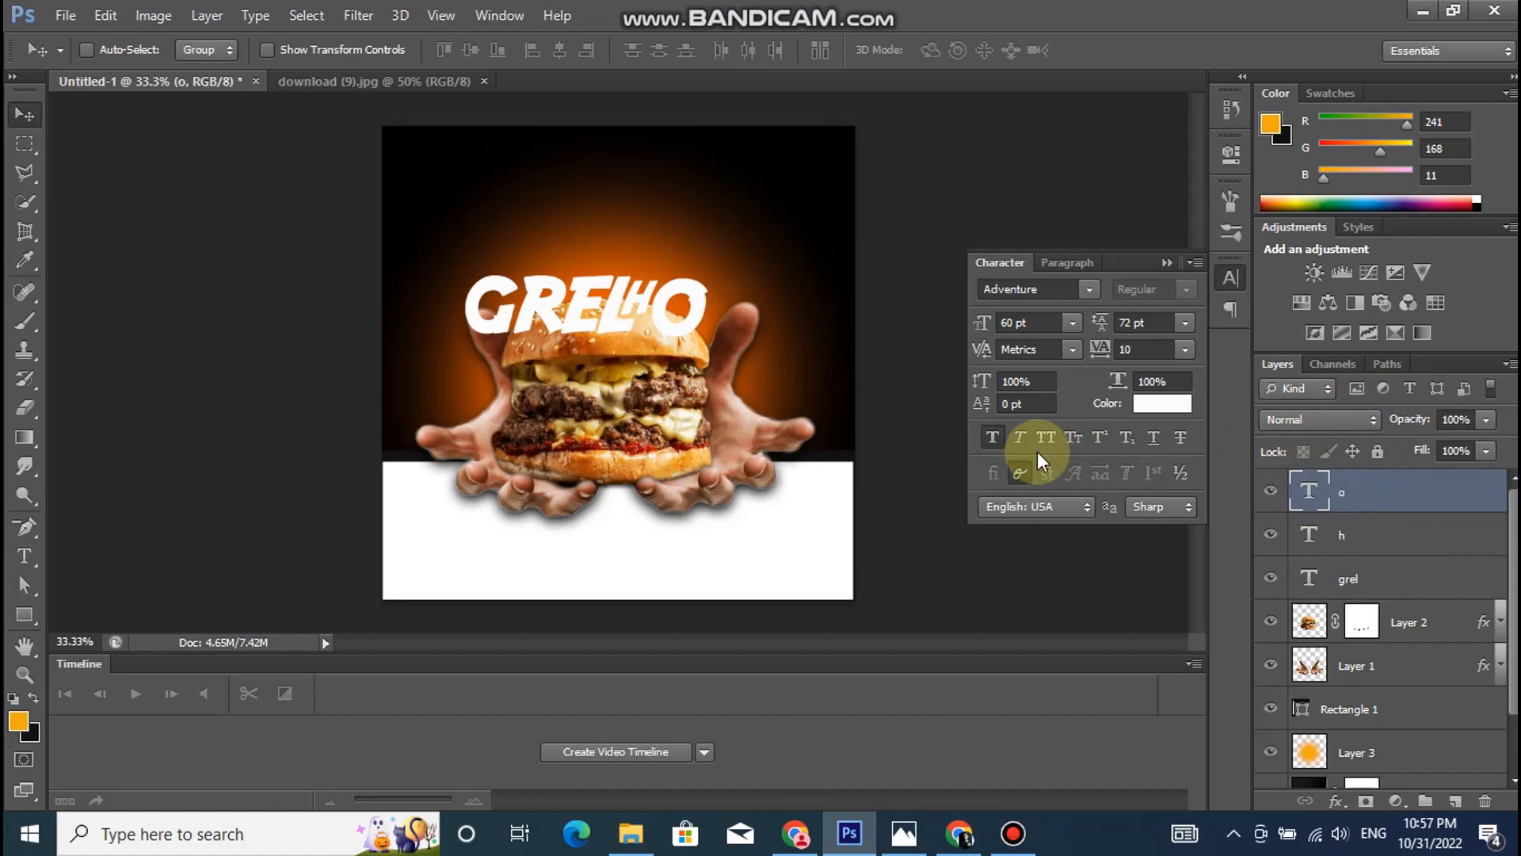
- Duplicate the "O" layer, replace the copy's text with "^" and place it as an accent above the O
left_click_drag(690, 317, 694, 257)
double_click(1309, 491)
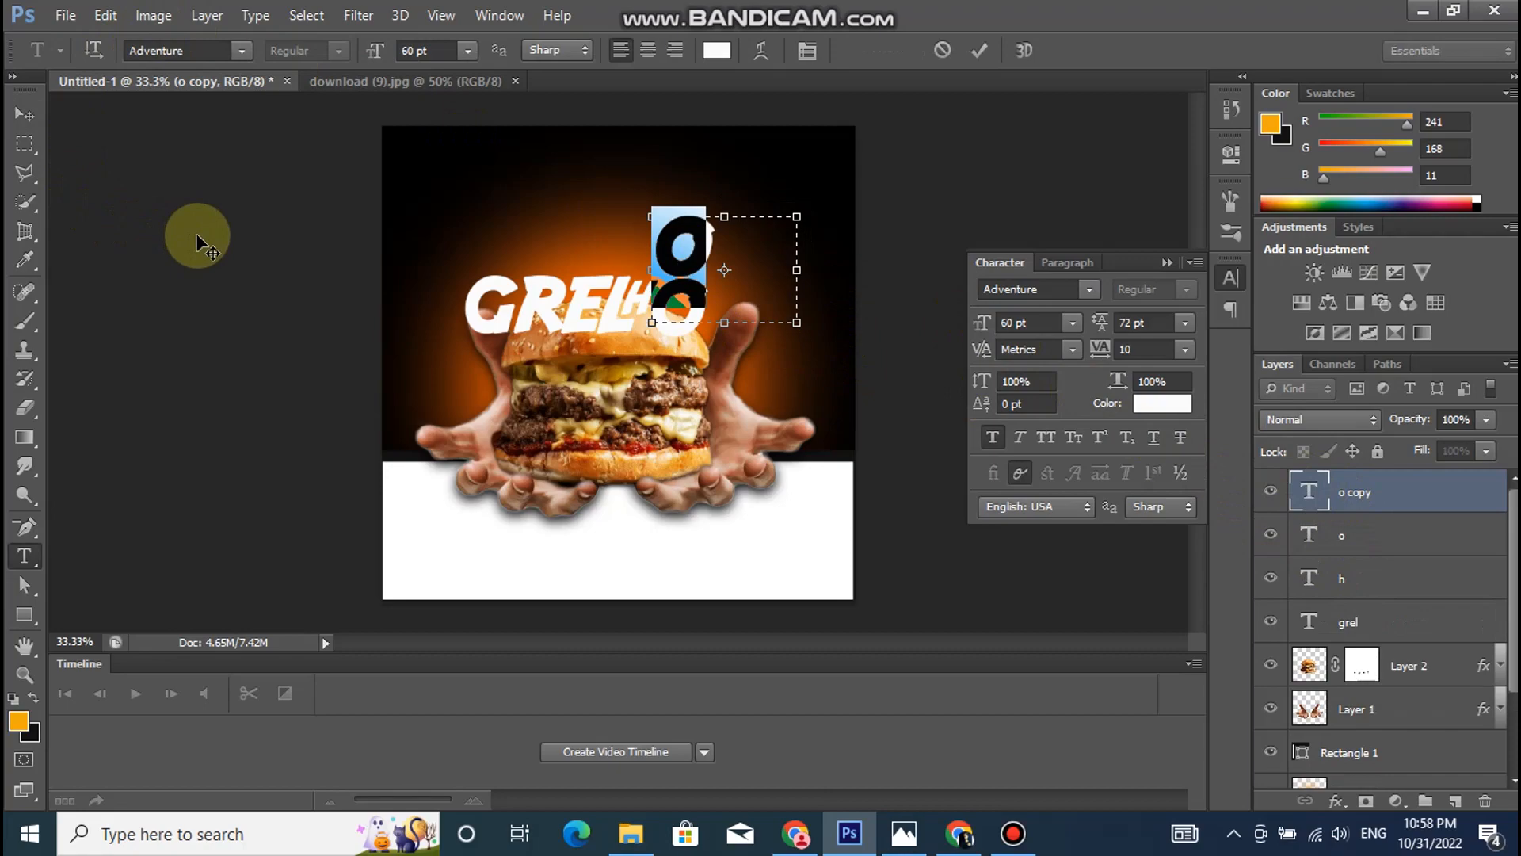
type("^")
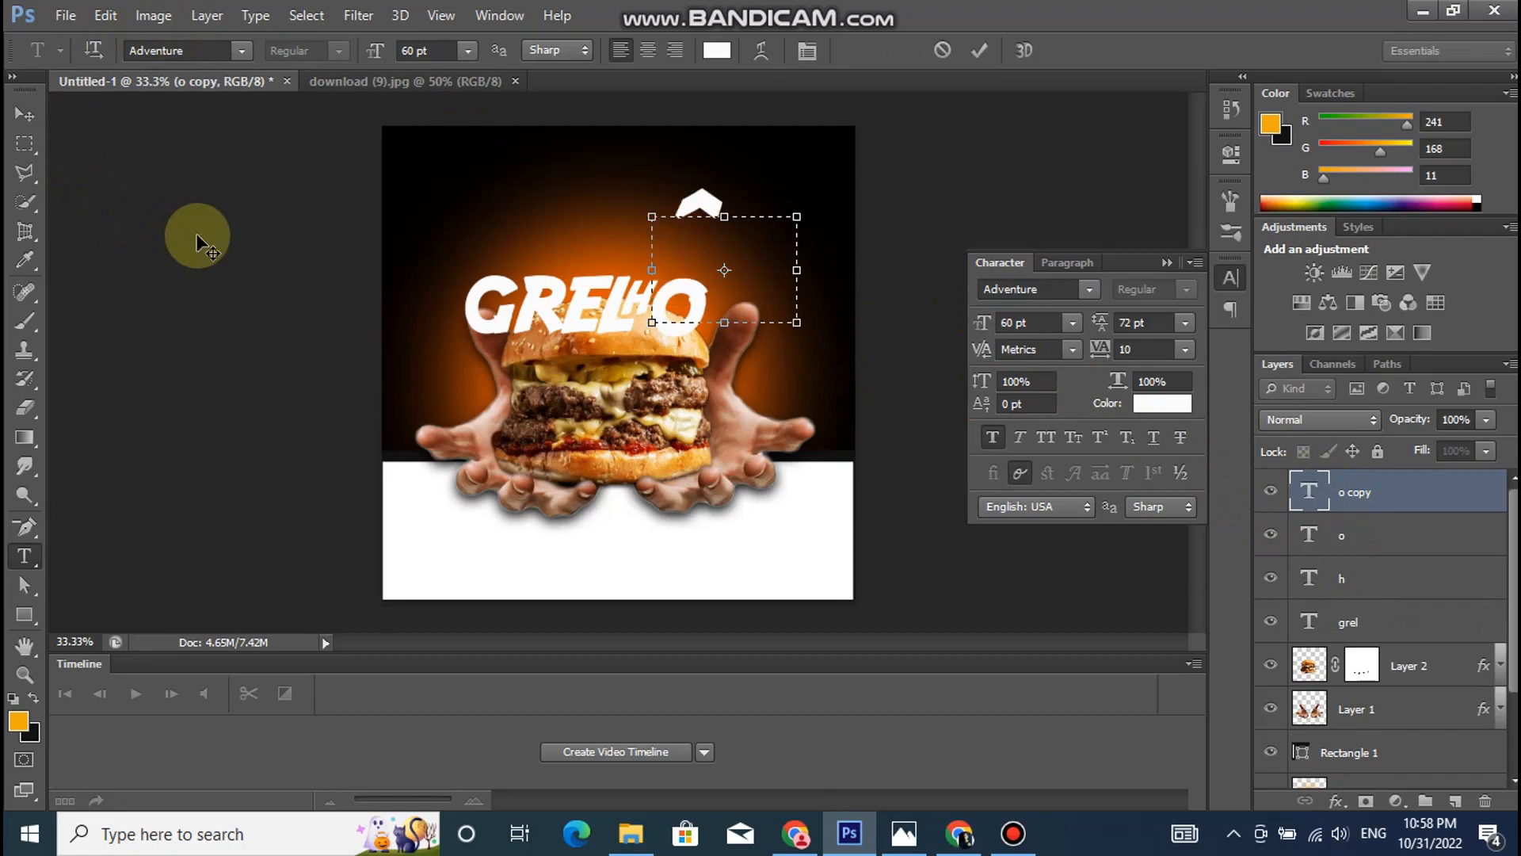
left_click(1390, 503)
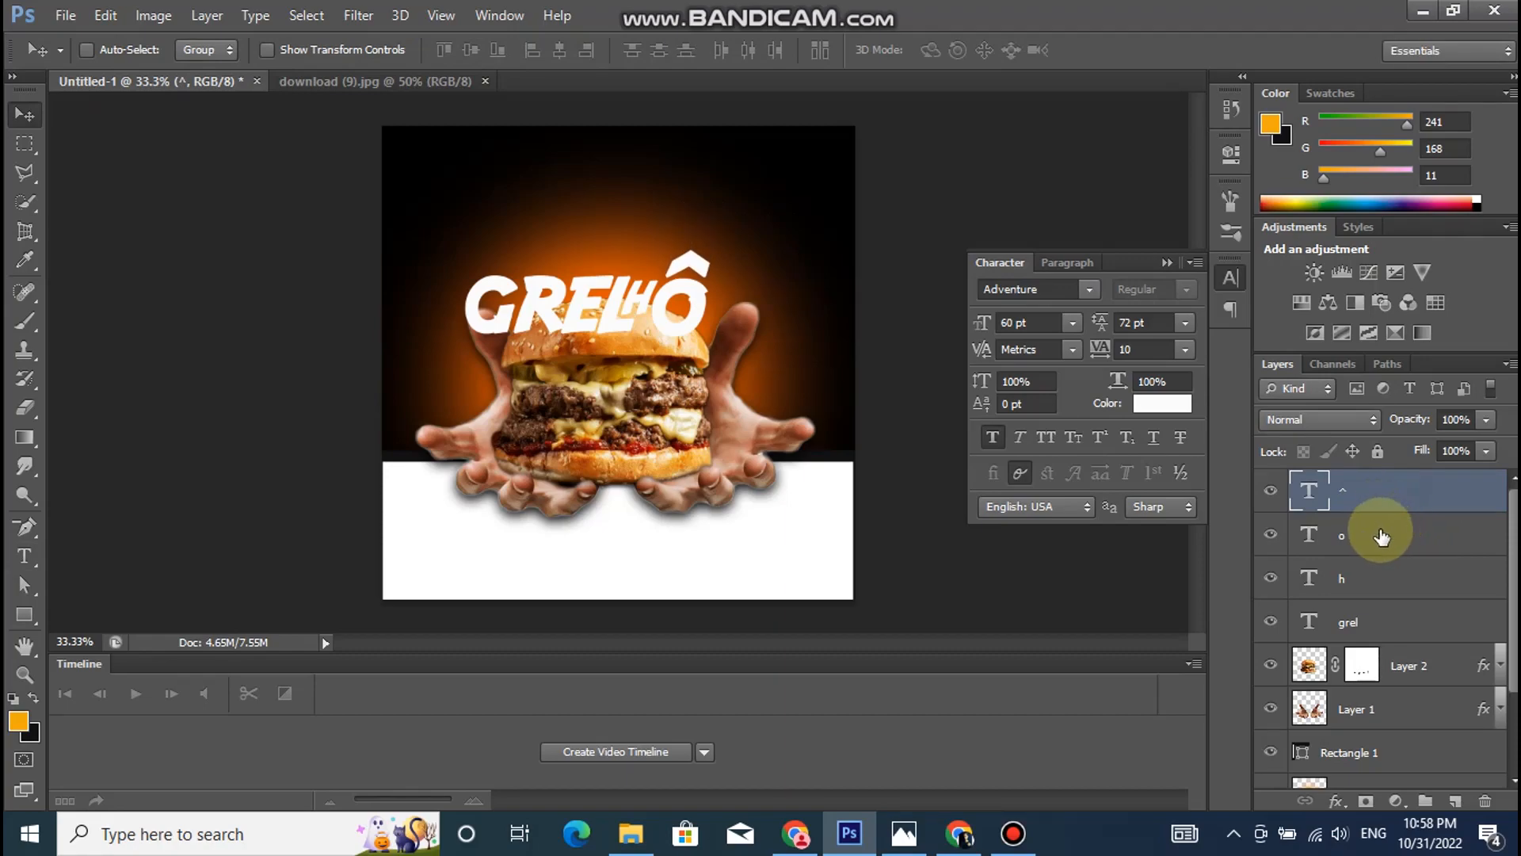
- Group the four title text layers "^", "o", "h" and "grel"
left_click(1381, 535, "shift")
left_click(1367, 579, "shift")
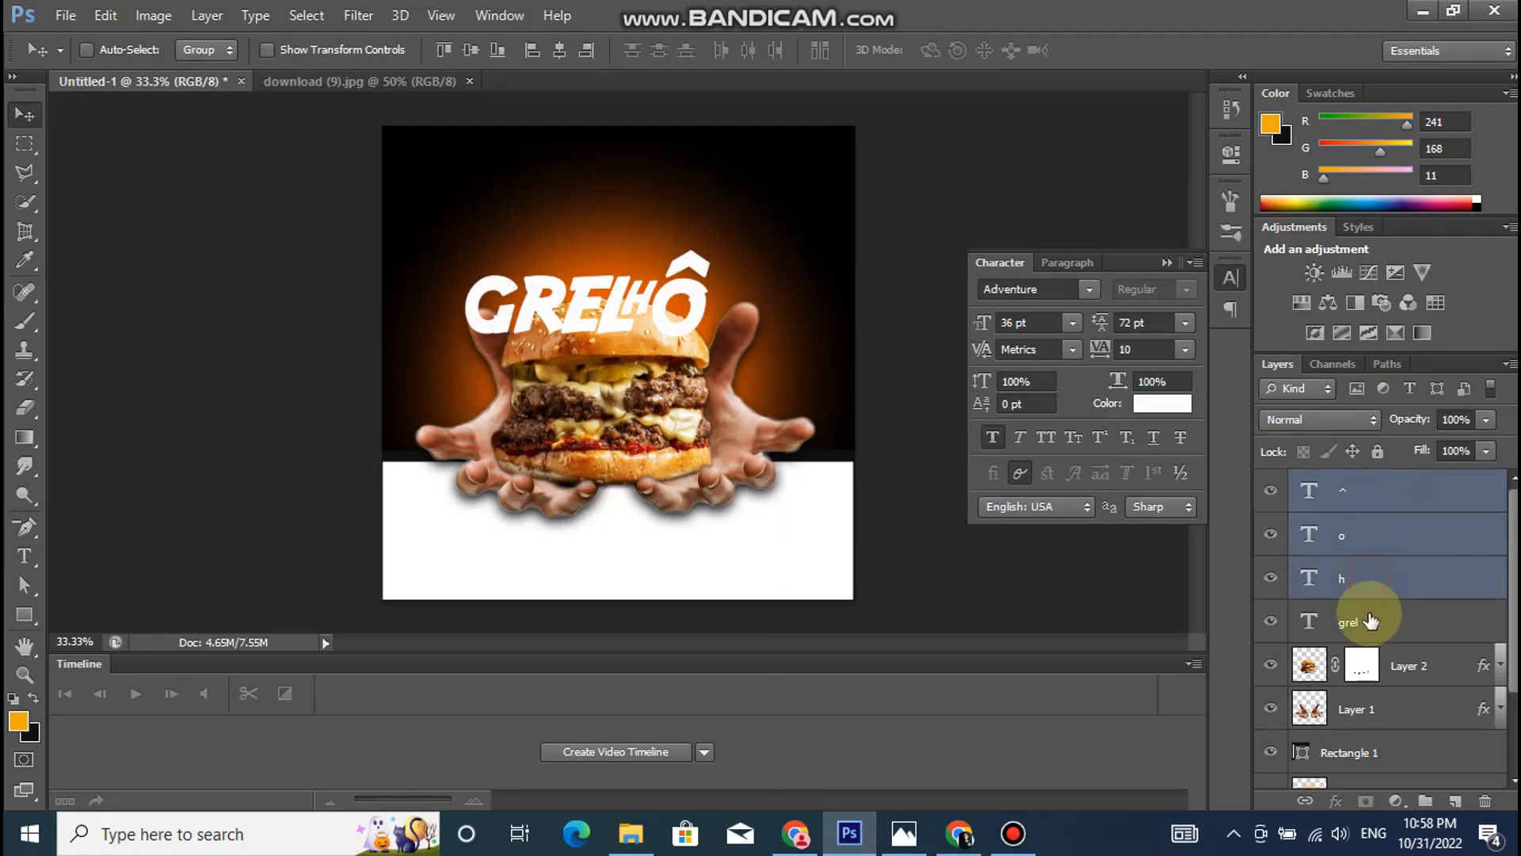
left_click(1361, 626, "shift")
key("ctrl+g")
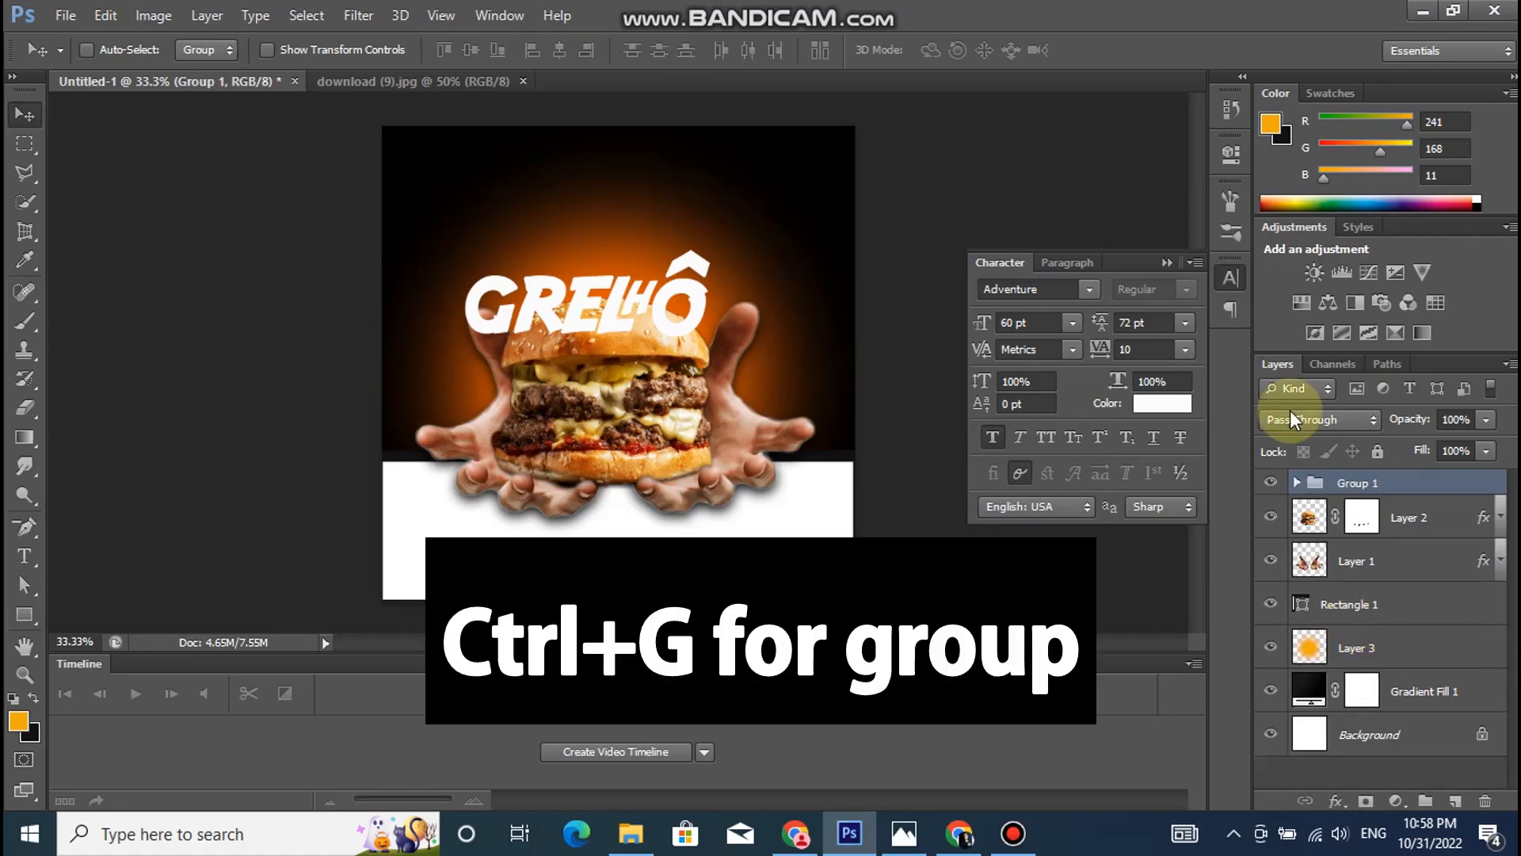
- Rotate the title group about 10.4° counterclockwise, enlarge it, and position it across the top of the burger
key("ctrl+t")
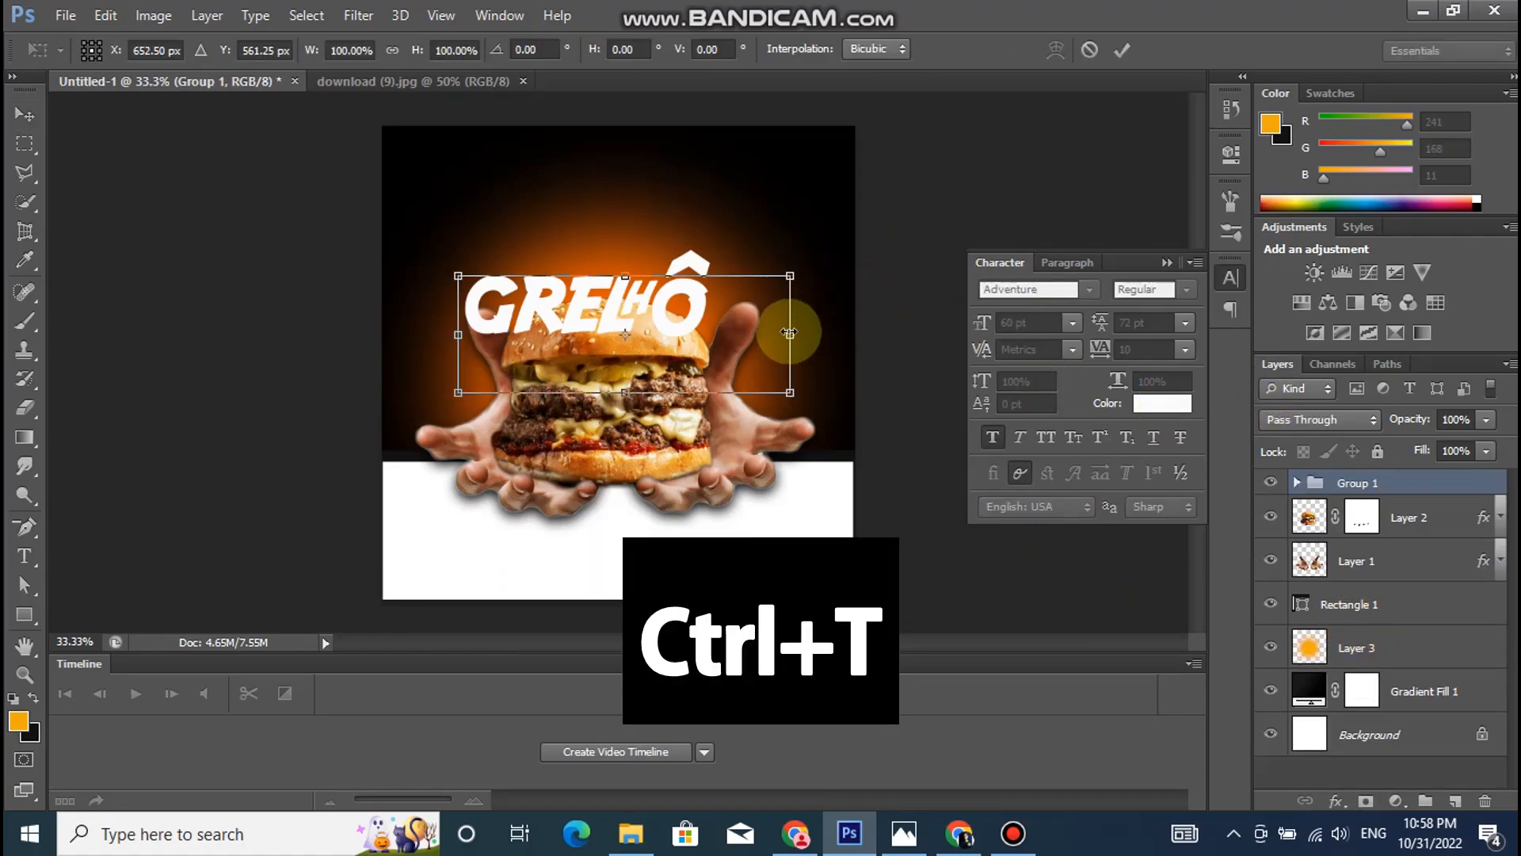
left_click_drag(686, 317, 695, 289)
left_click_drag(831, 390, 866, 350)
left_click_drag(687, 266, 681, 283)
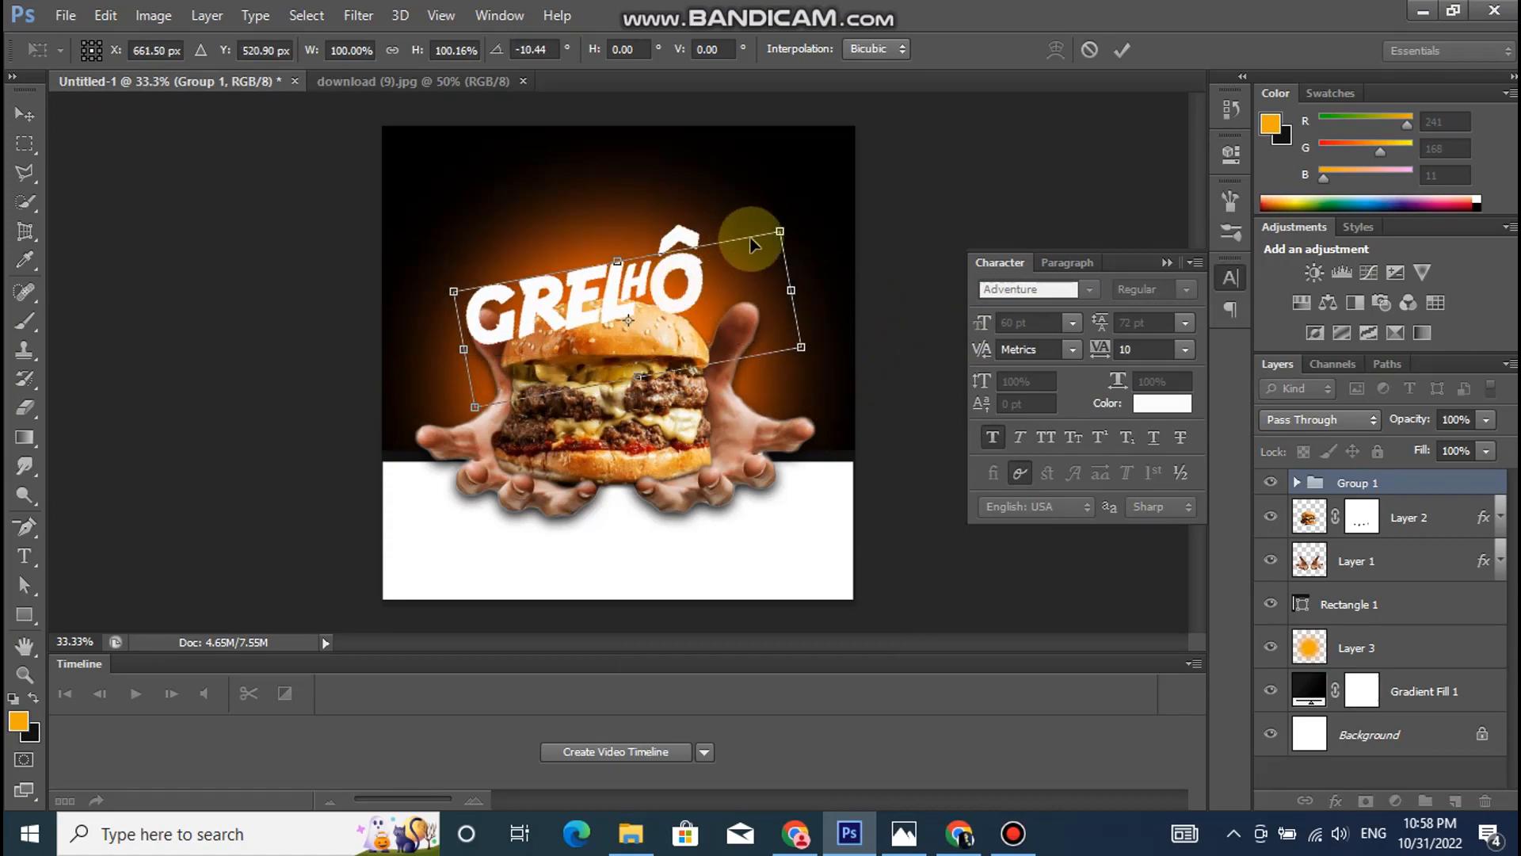
left_click_drag(783, 229, 848, 191)
left_click_drag(696, 258, 713, 299)
key("Return")
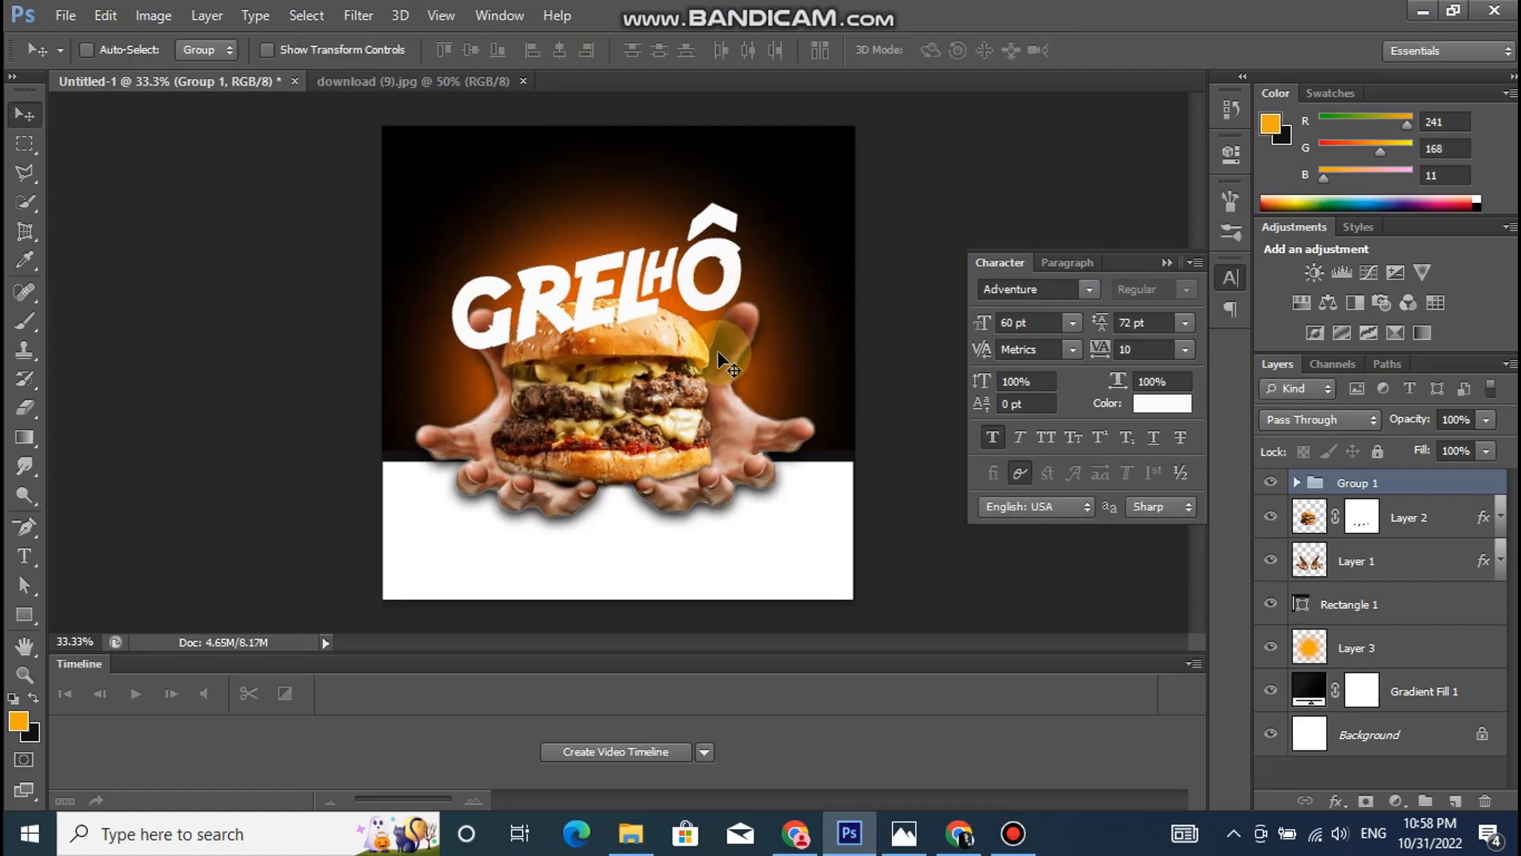
- Duplicate the title group under the name "Group 1 copy"
right_click(1424, 480)
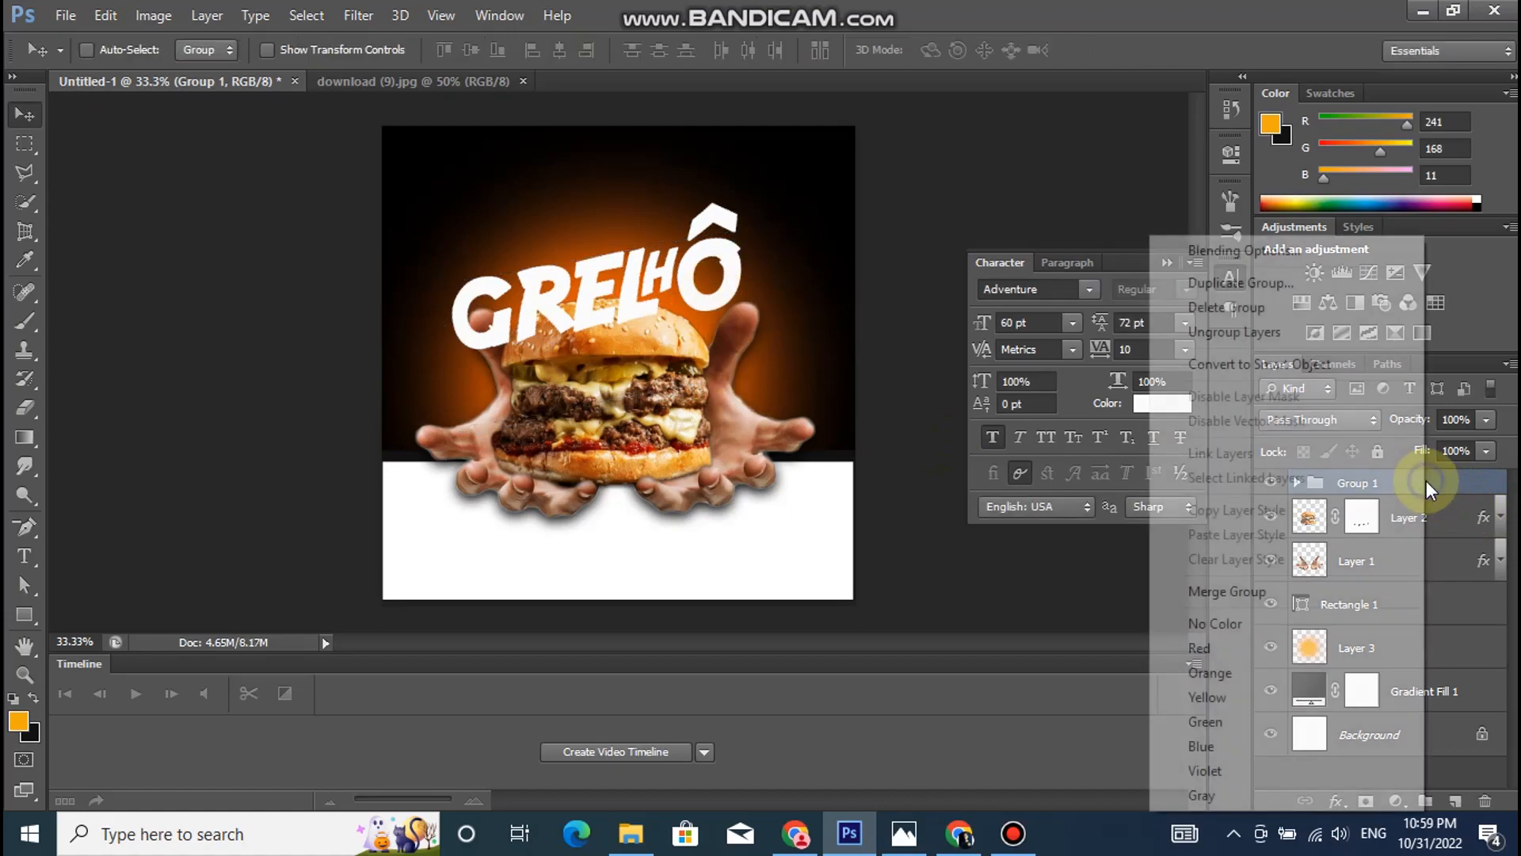
left_click(1281, 287)
left_click(982, 252)
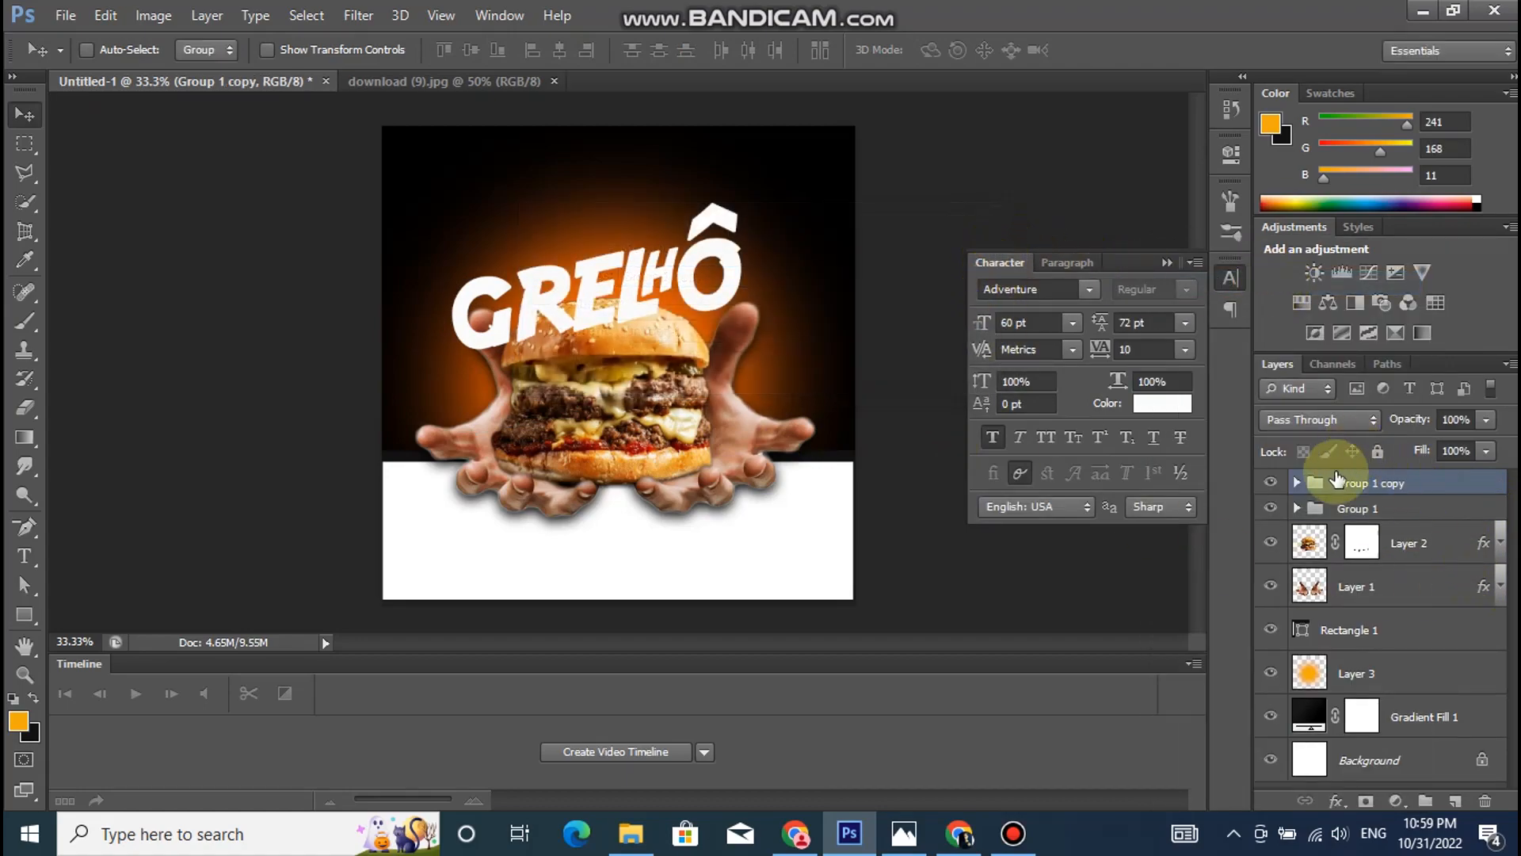
- Reduce the fill of the original title group, Group 1, to 0%
left_click(1369, 509)
left_click(1297, 508)
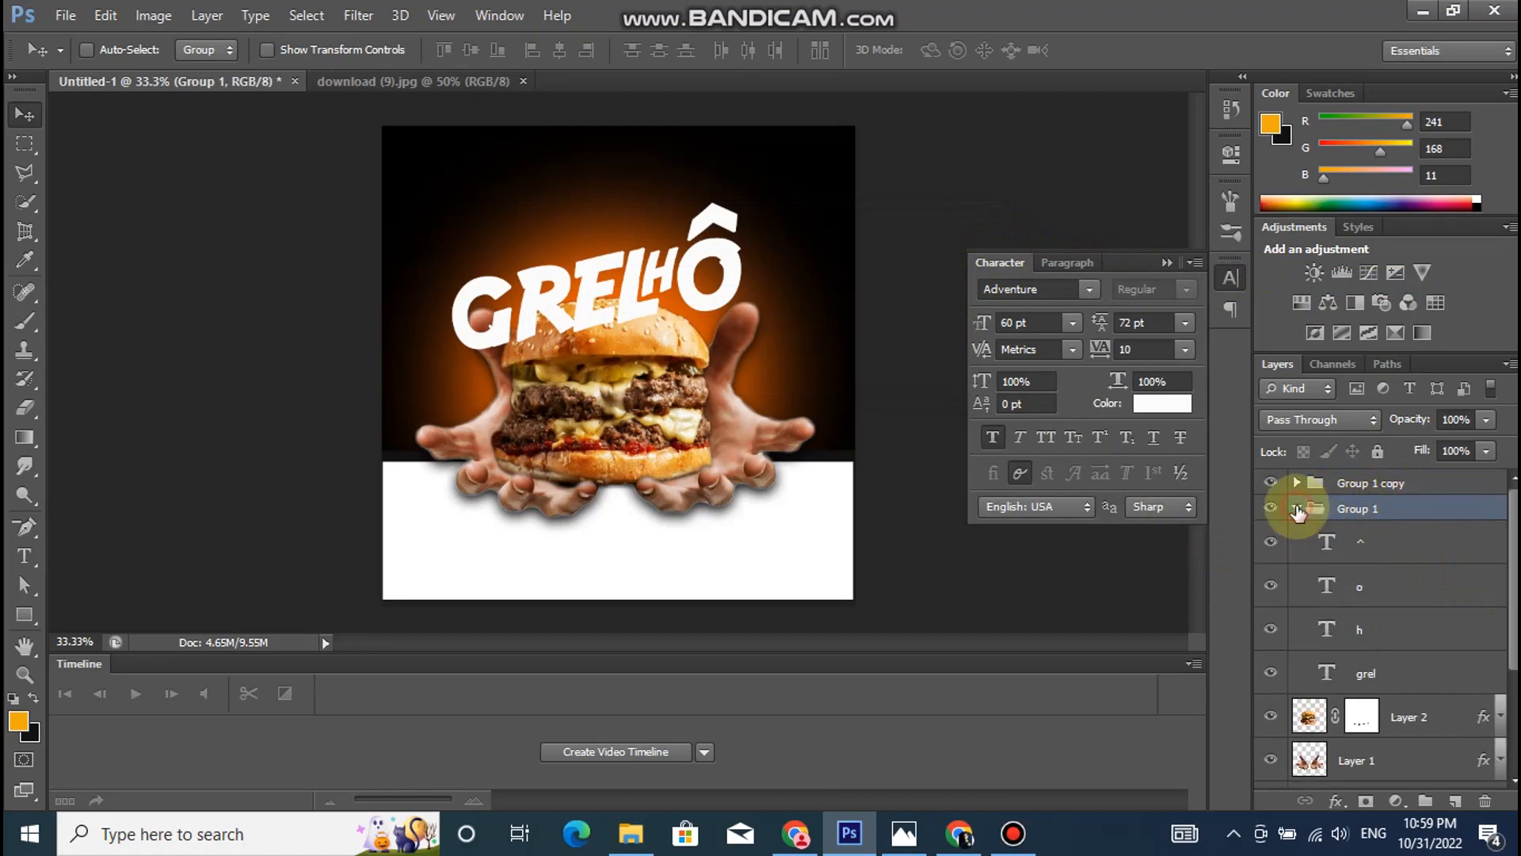
left_click(1363, 549)
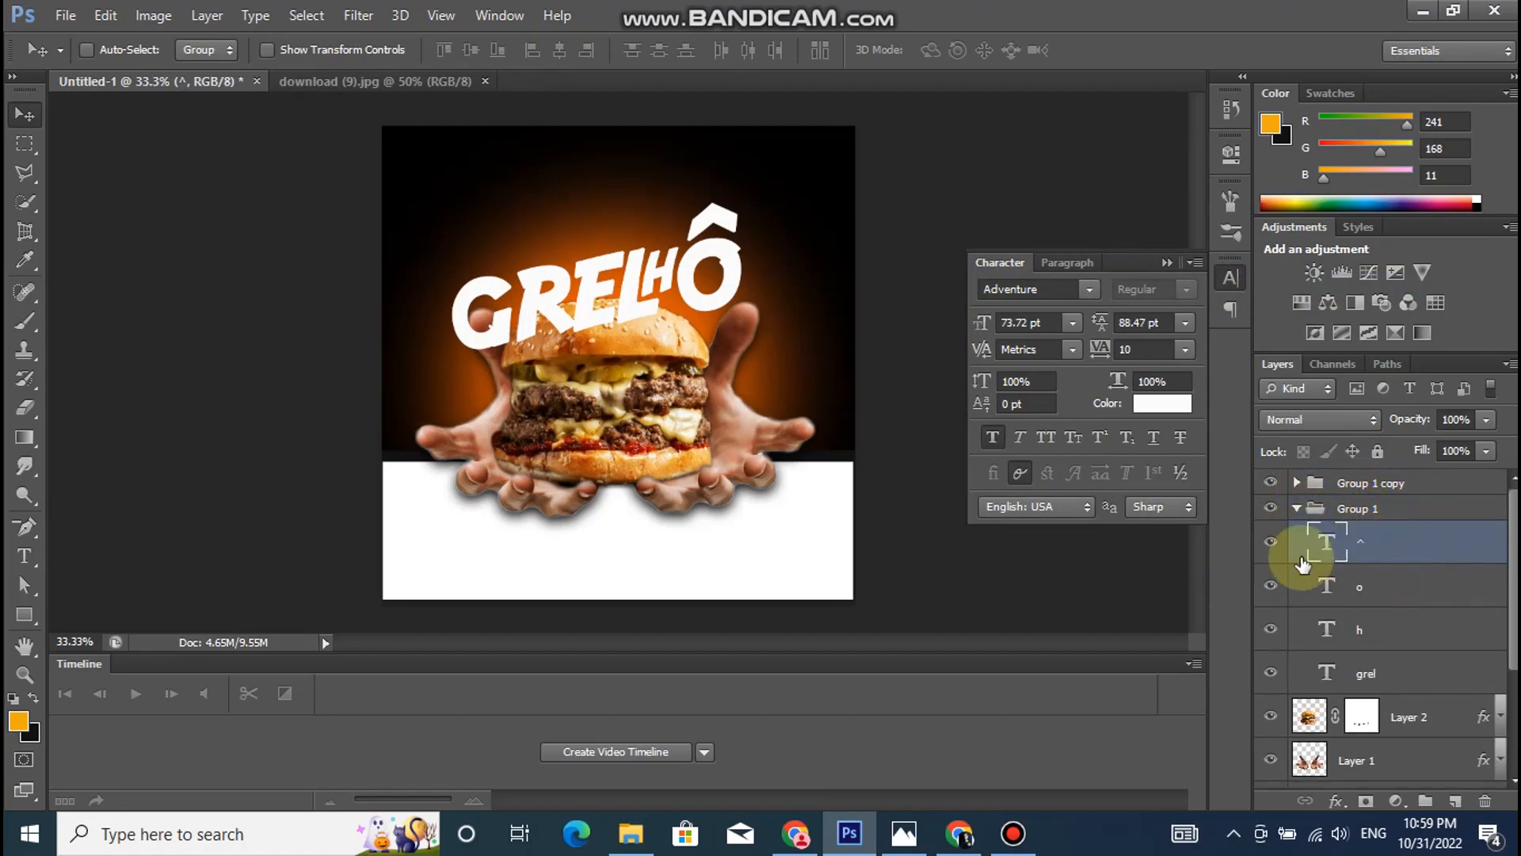
left_click(1299, 511)
left_click(1486, 451)
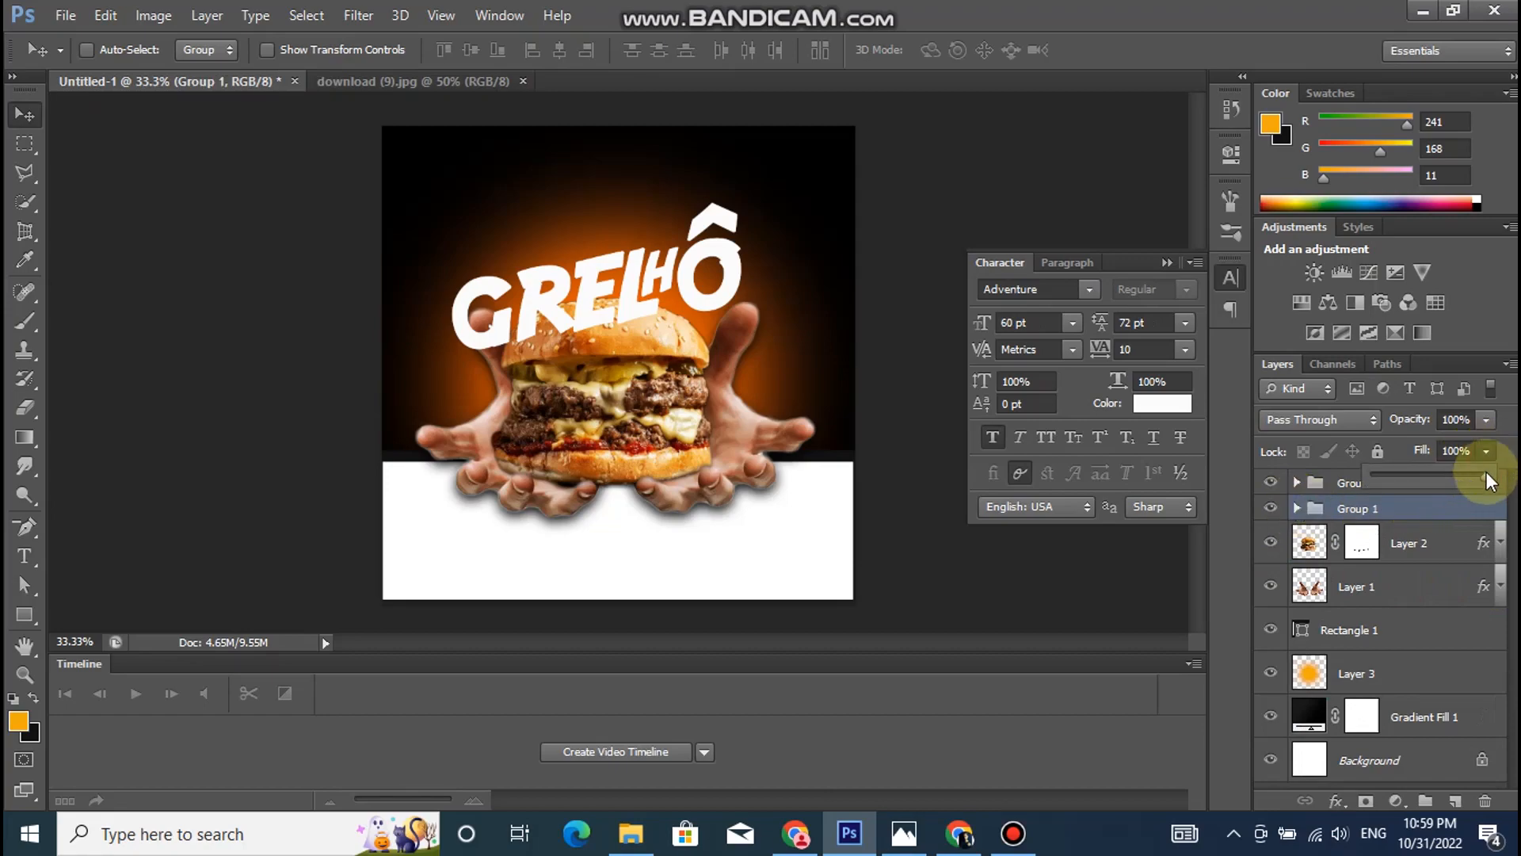
left_click_drag(1369, 478, 1364, 479)
- Add an 8 px outside stroke in yellow-orange f6c605 to Group 1
left_click(1338, 800)
left_click(1357, 586)
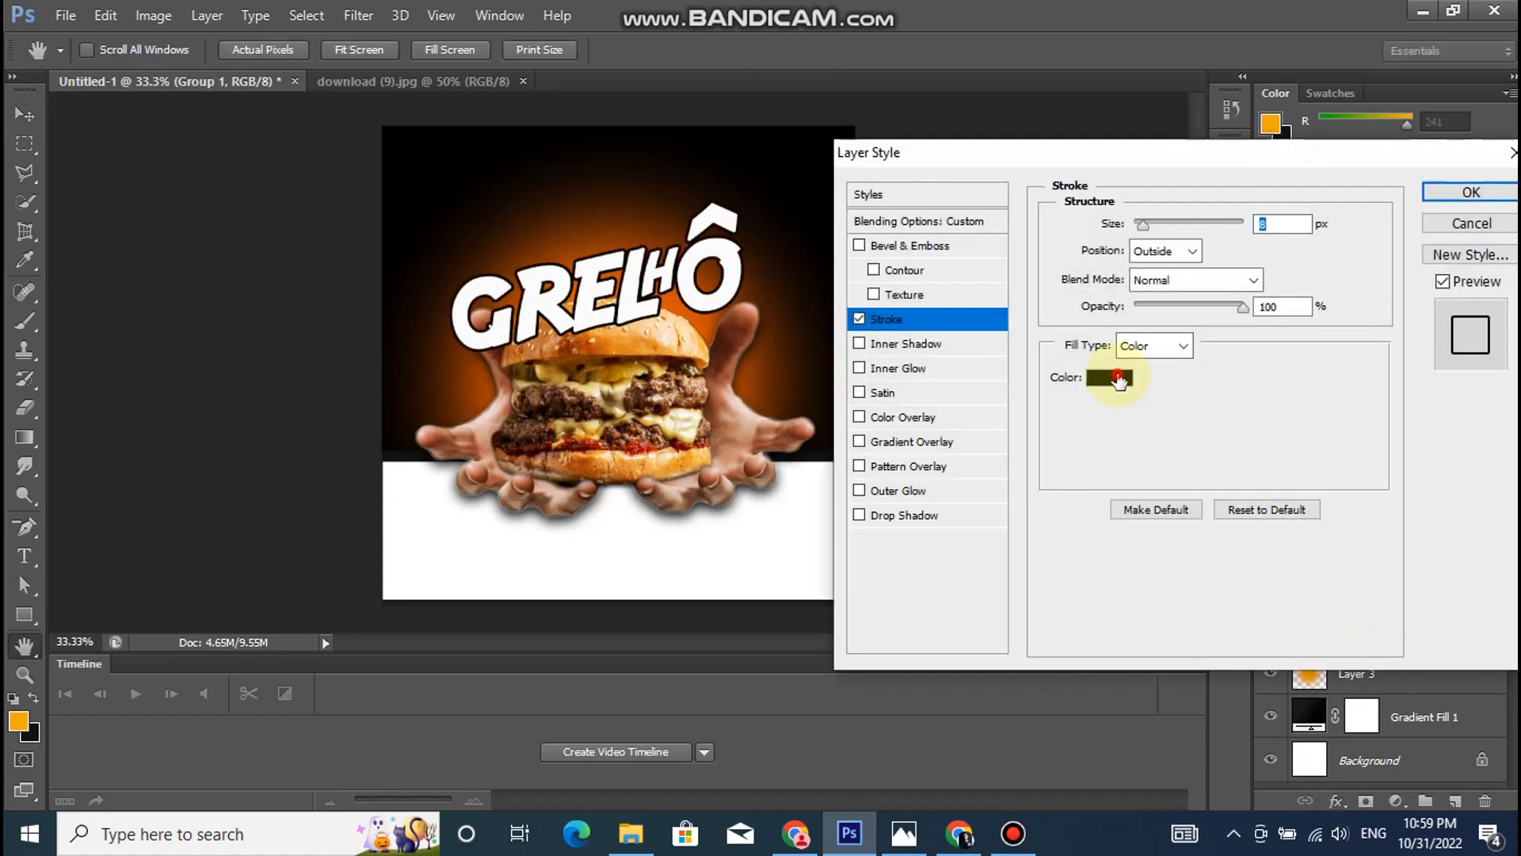
left_click(1117, 379)
left_click_drag(1333, 627, 1334, 608)
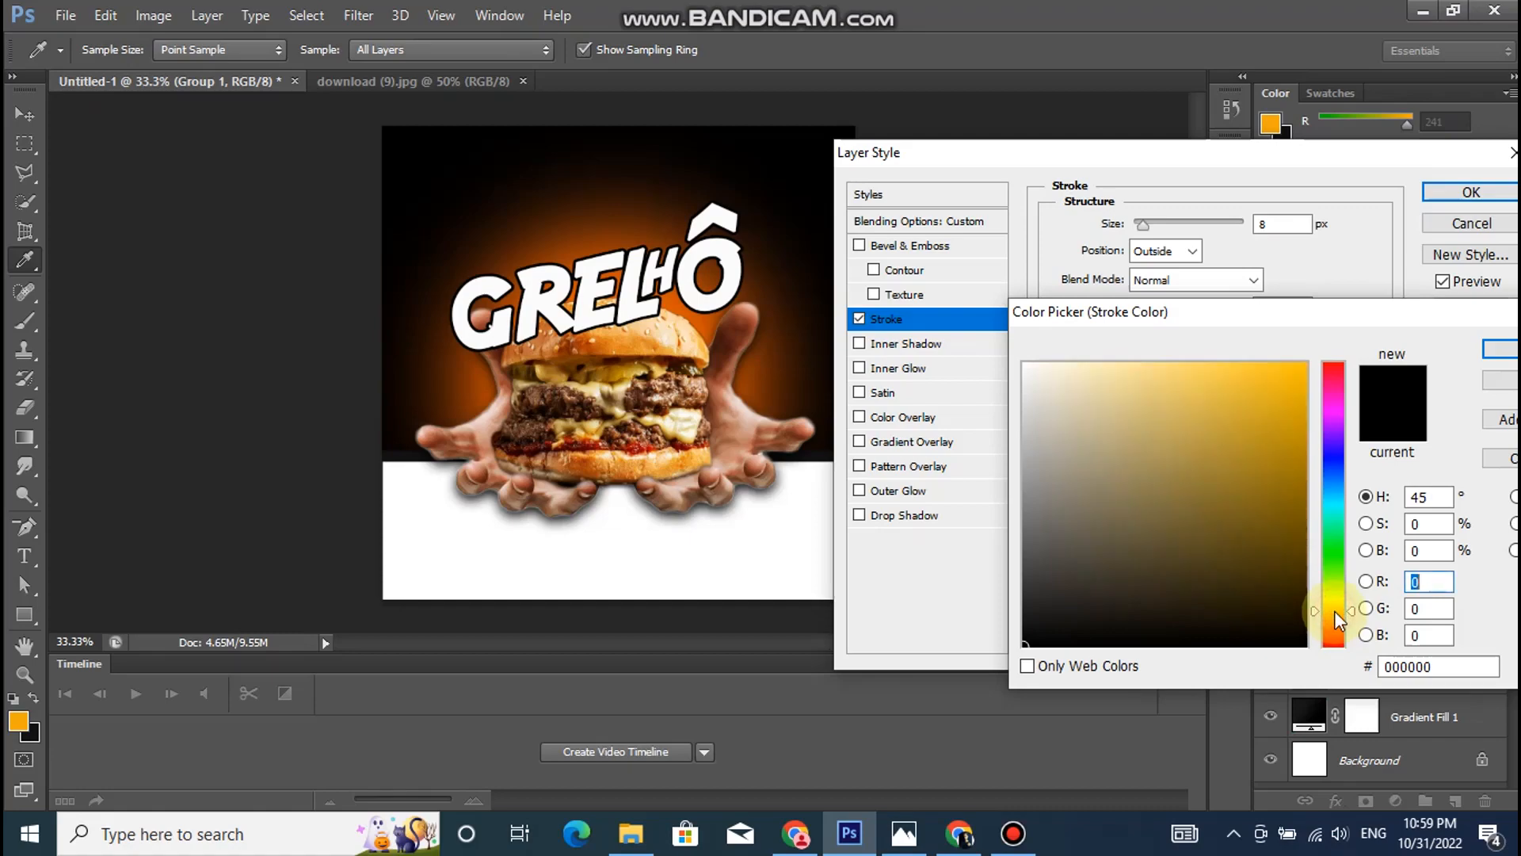
left_click(1304, 371)
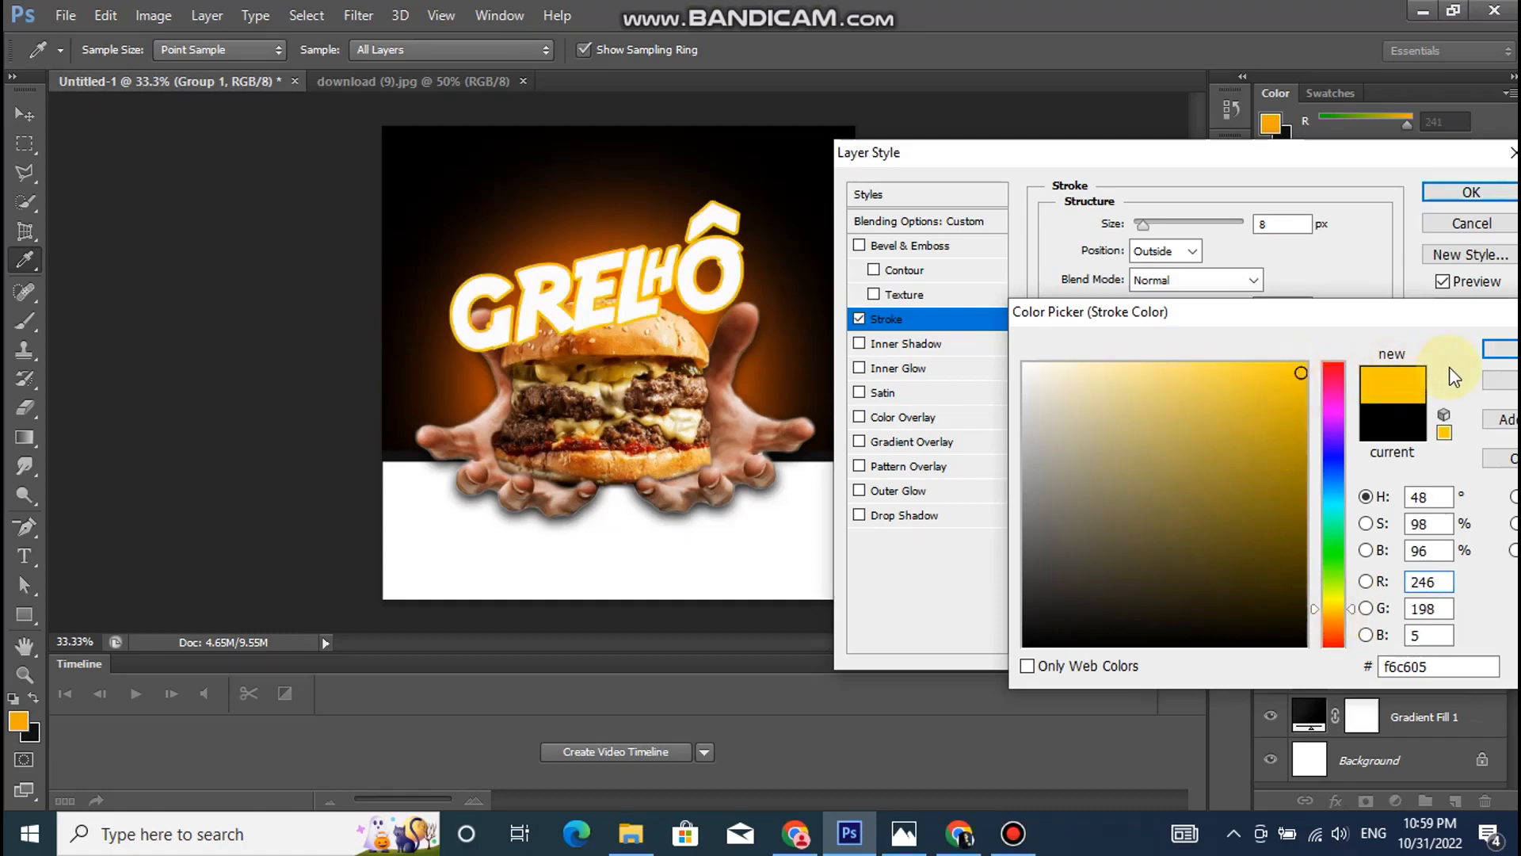
left_click_drag(1336, 608, 1335, 601)
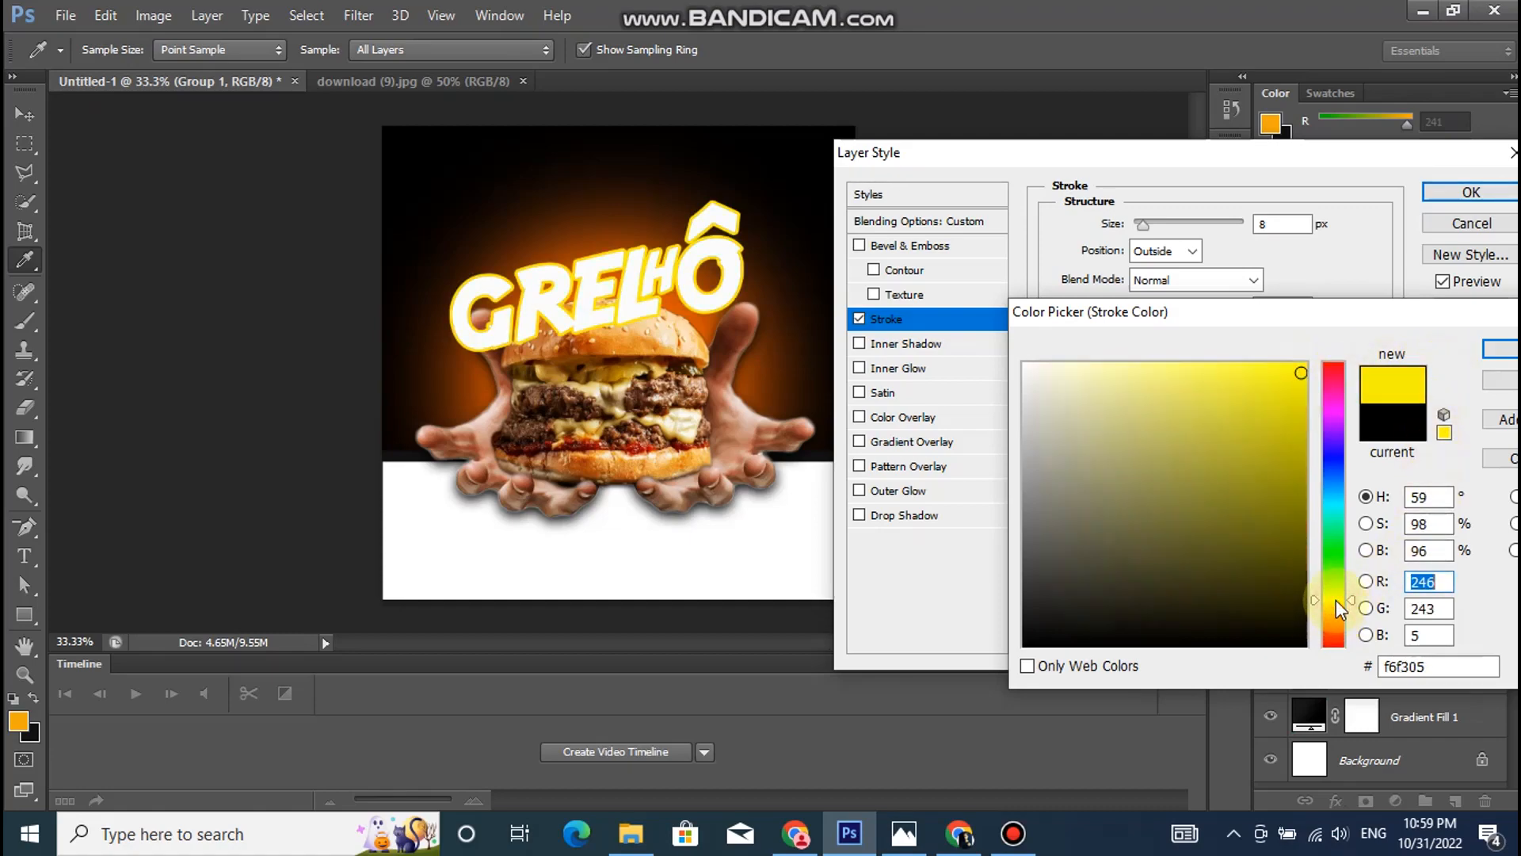
left_click(1335, 609)
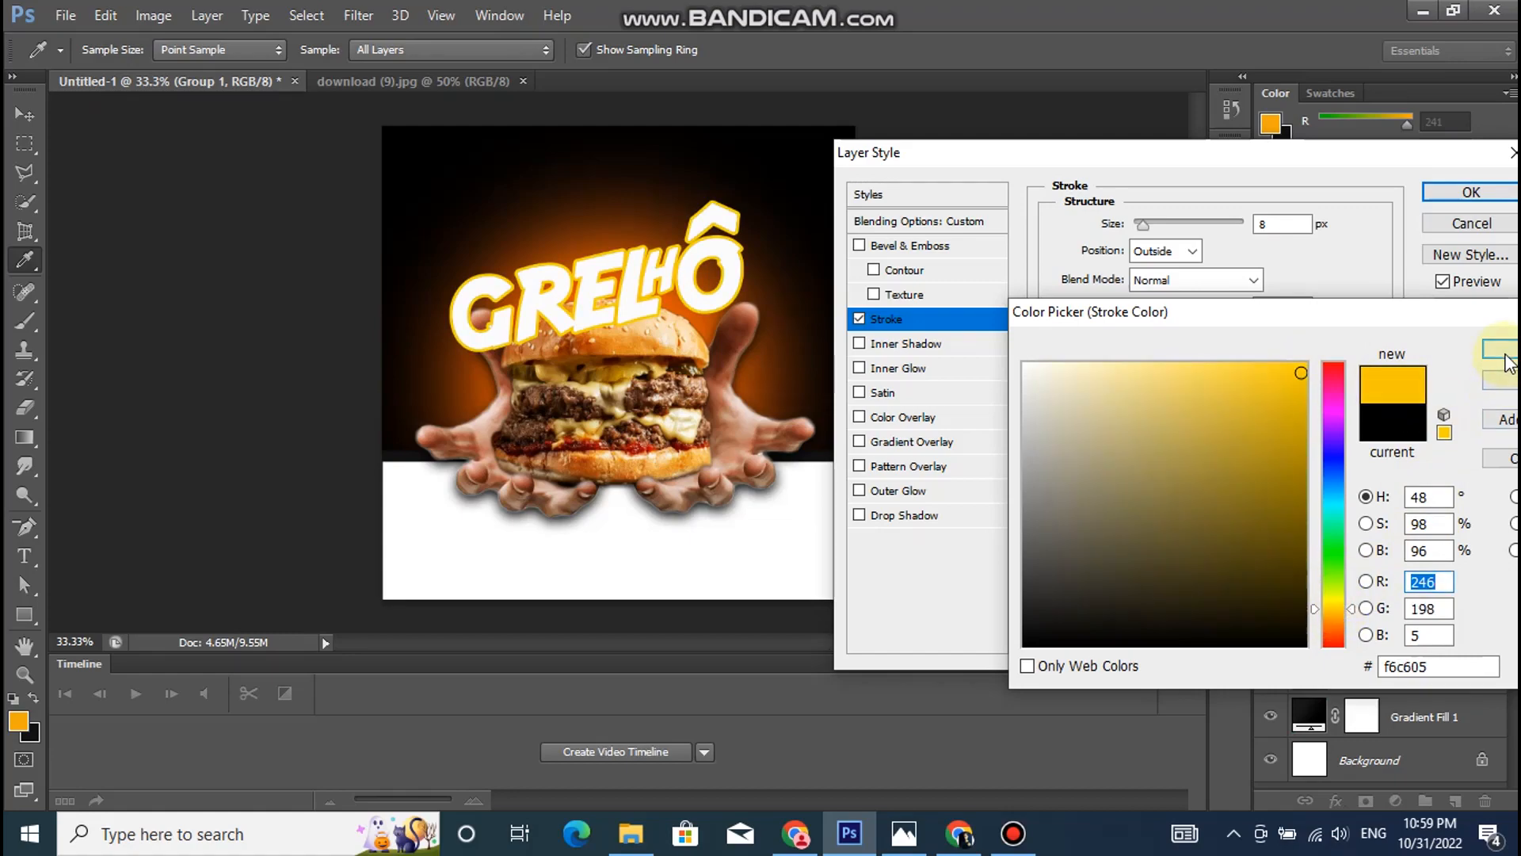
left_click(1503, 351)
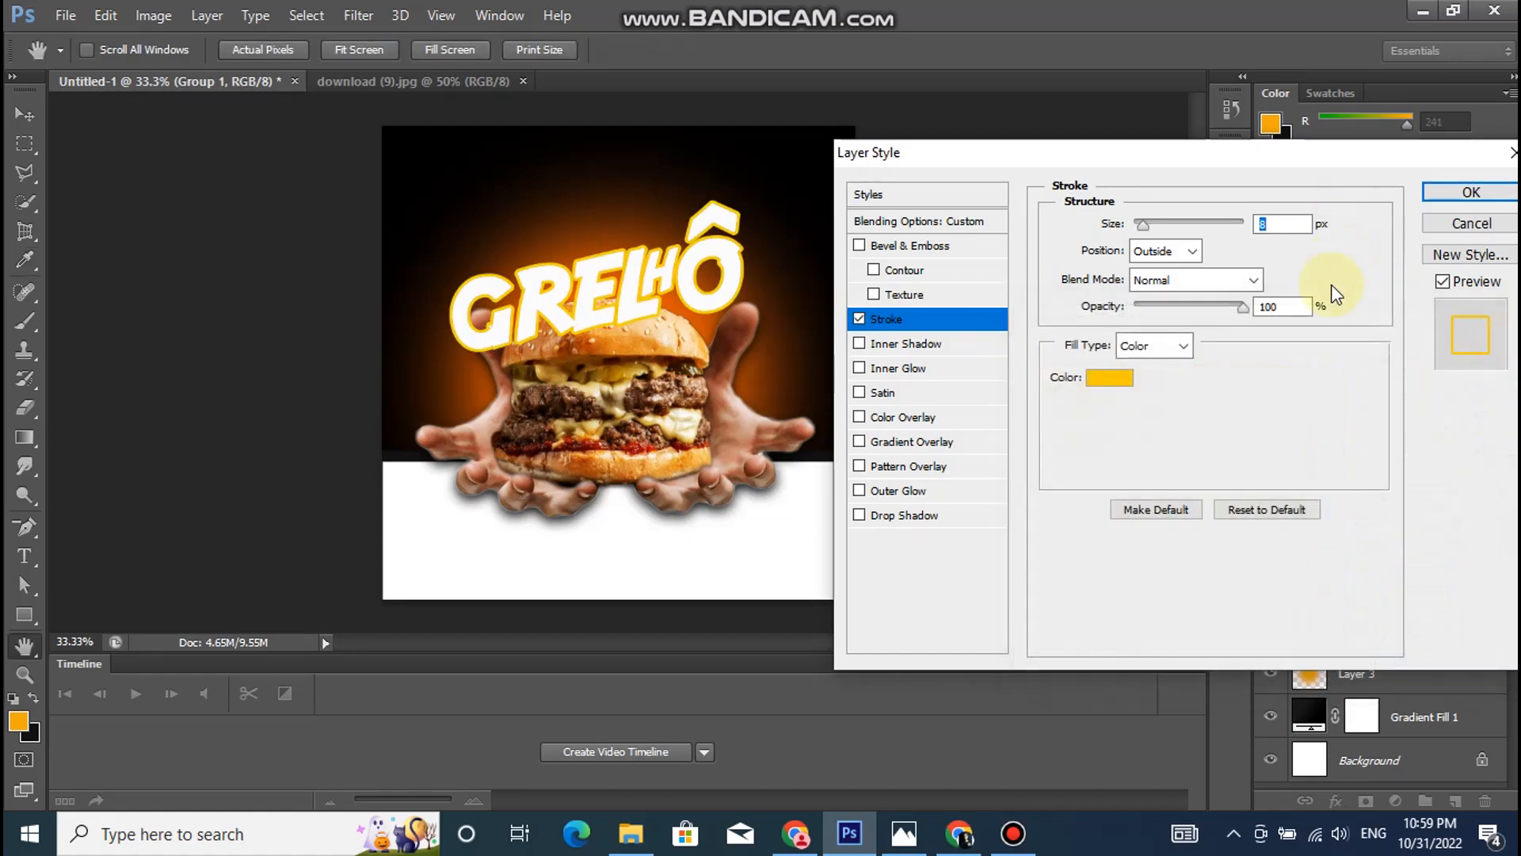
left_click(1456, 192)
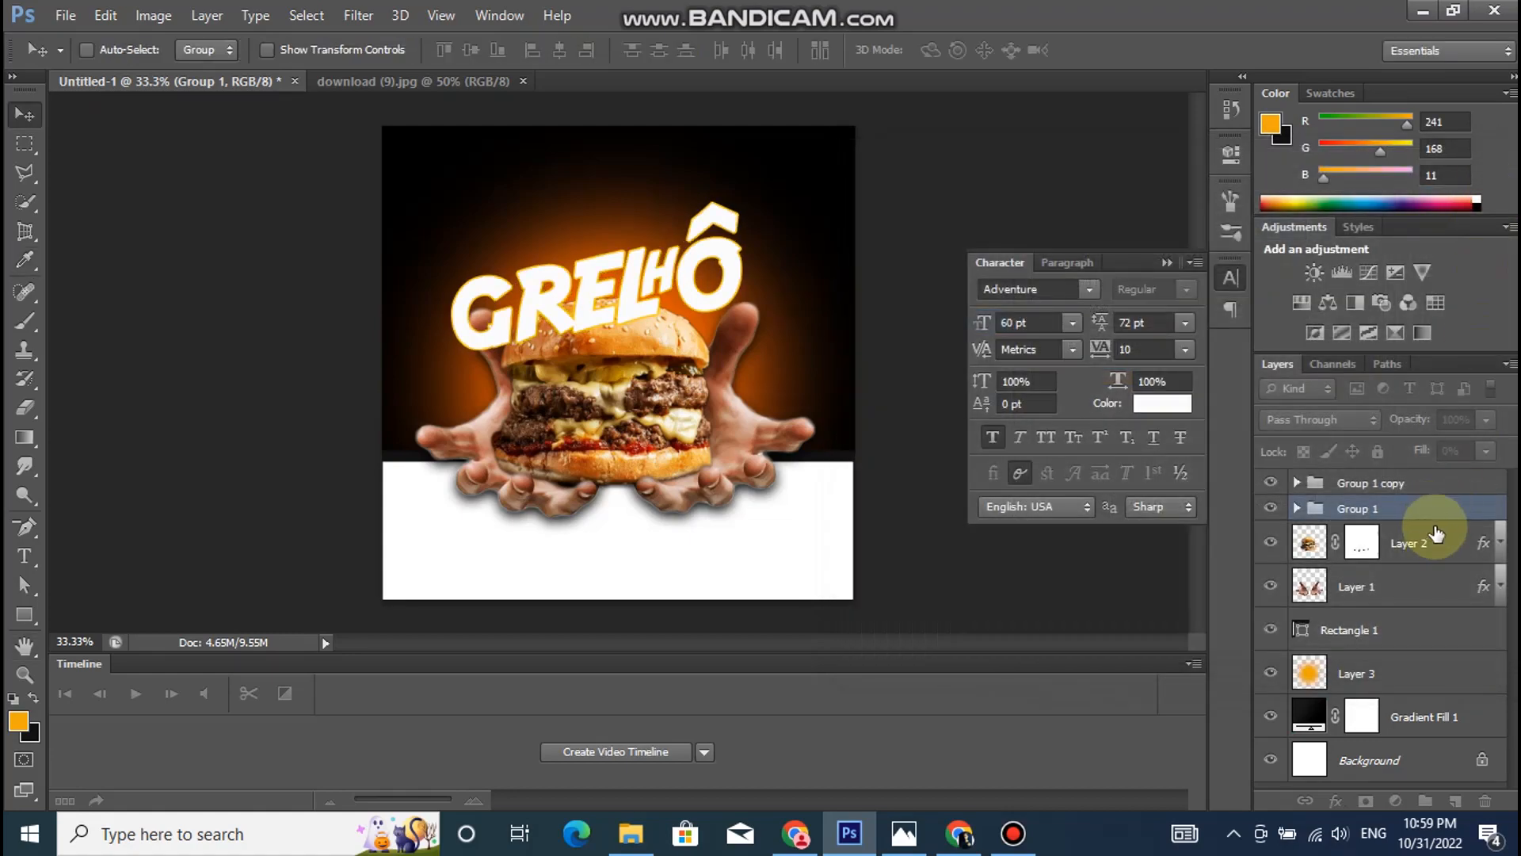
- Scale the outlined Group 1 title to about 133% and shift it up behind the white title
key("ctrl+t")
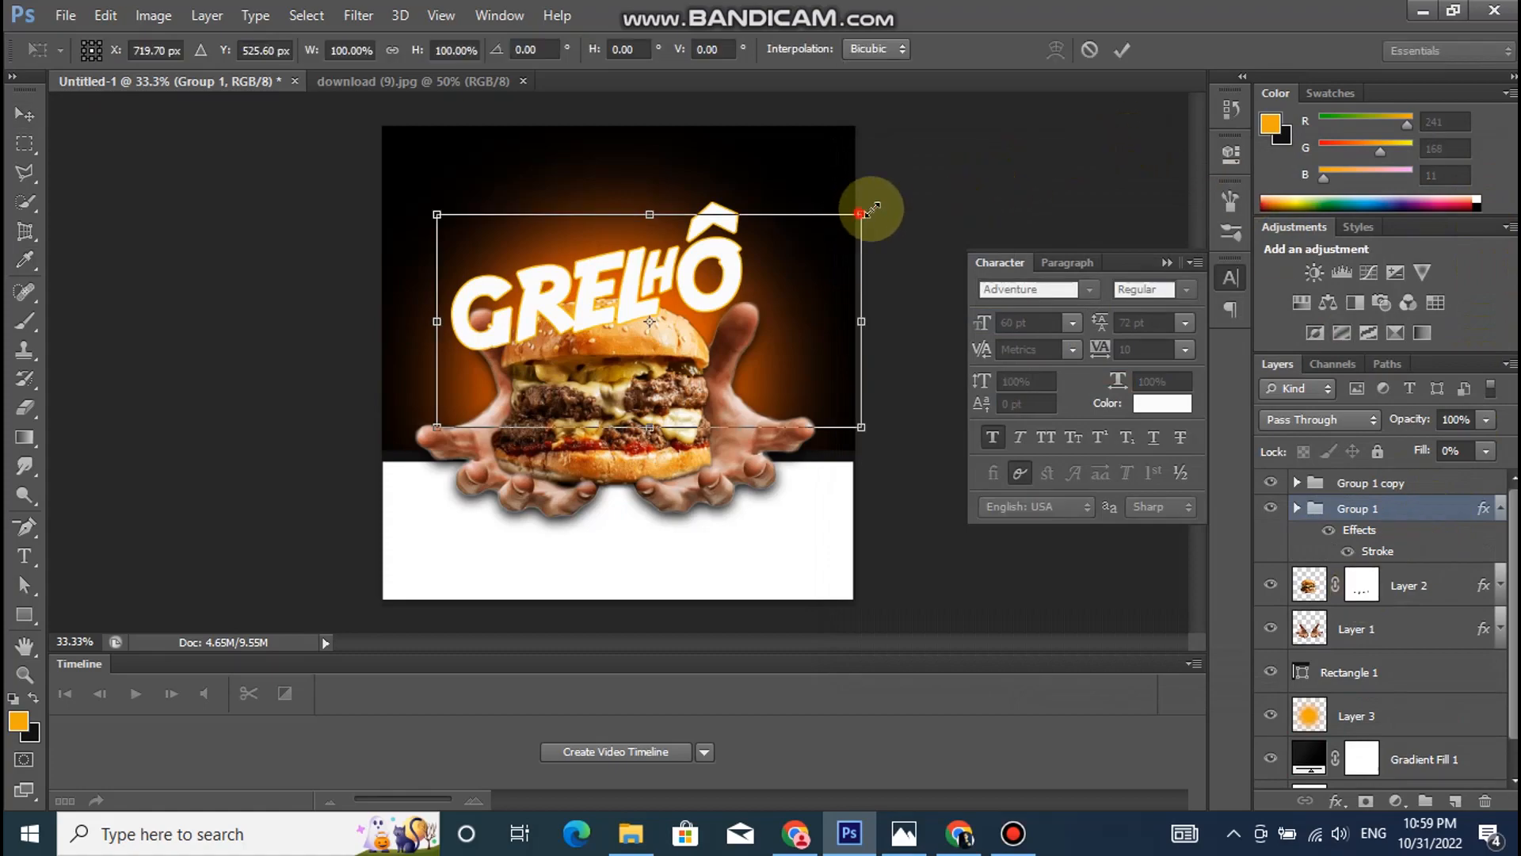
left_click_drag(859, 212, 911, 139)
left_click_drag(434, 426, 373, 476)
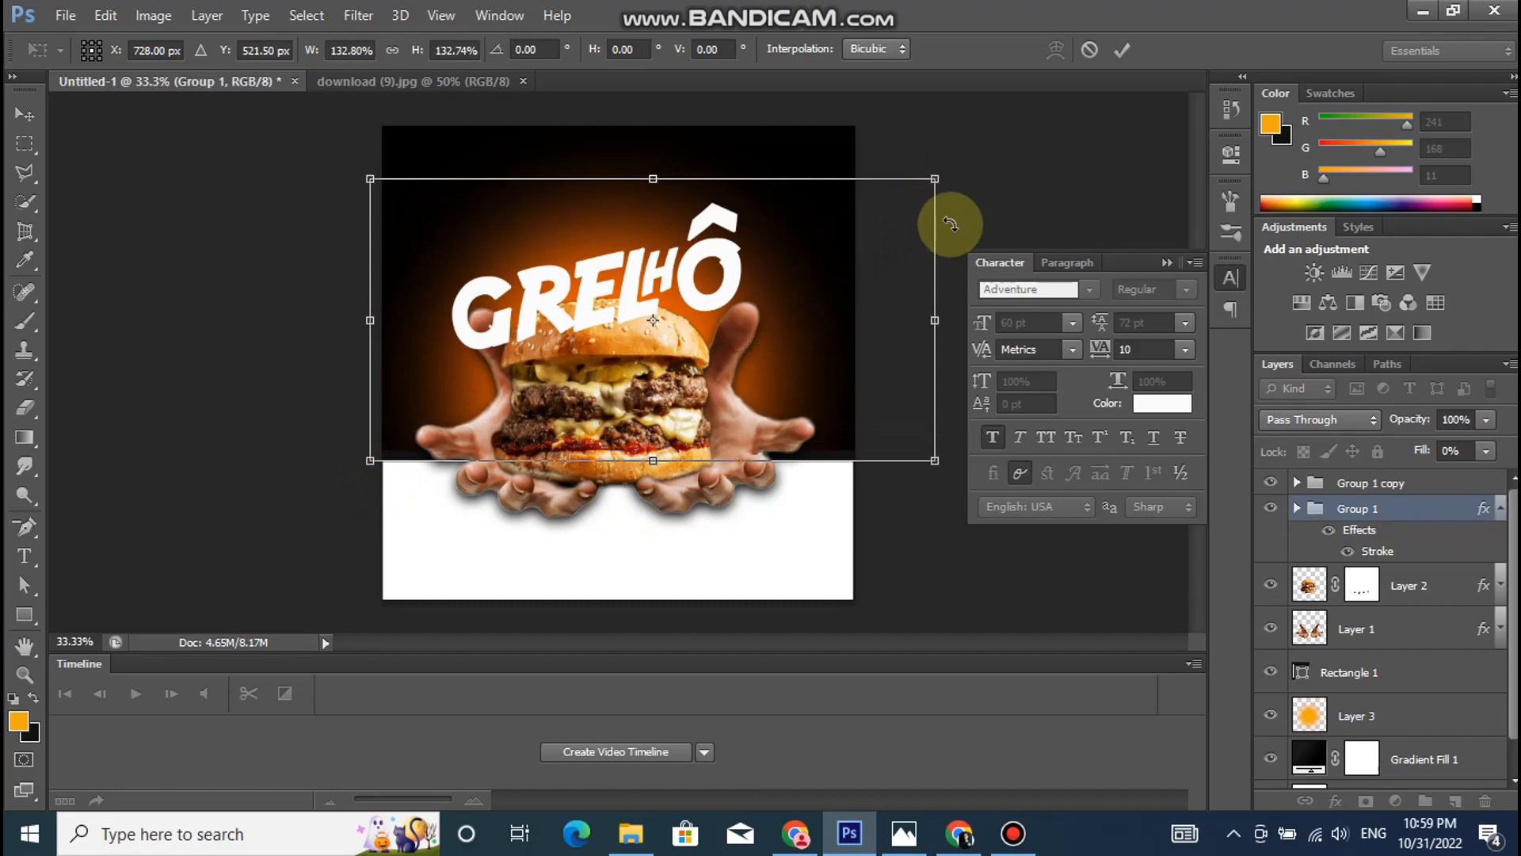
key("Return")
left_click_drag(761, 237, 773, 203)
key("t")
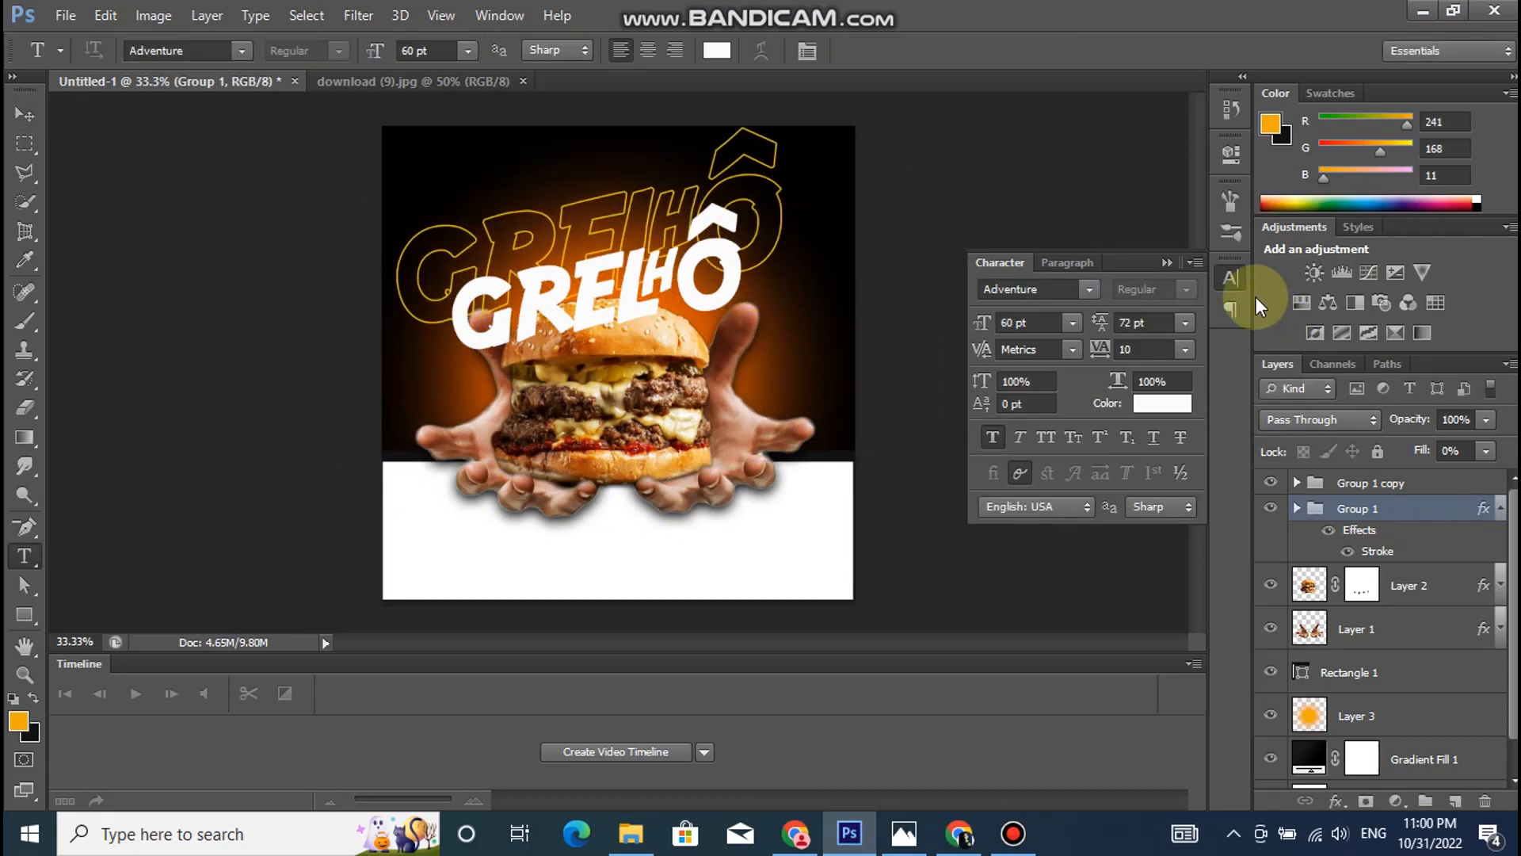
- Enlarge Group 1 by about another 120% and move it up so the outline spans the poster's upper area
key("ctrl+t")
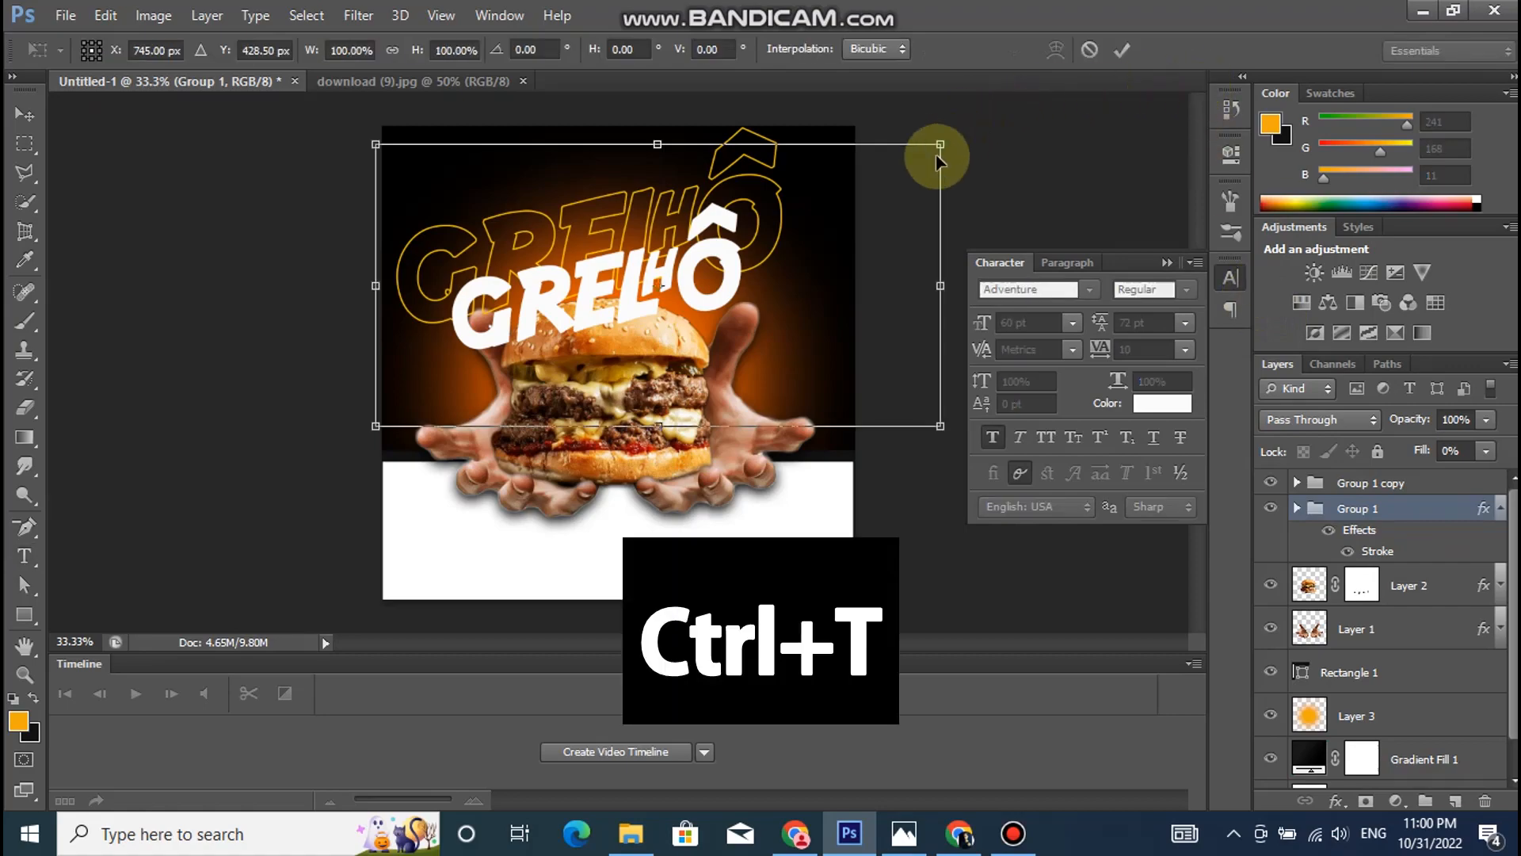
left_click_drag(942, 142, 1010, 109)
left_click_drag(376, 425, 330, 468)
key("Return")
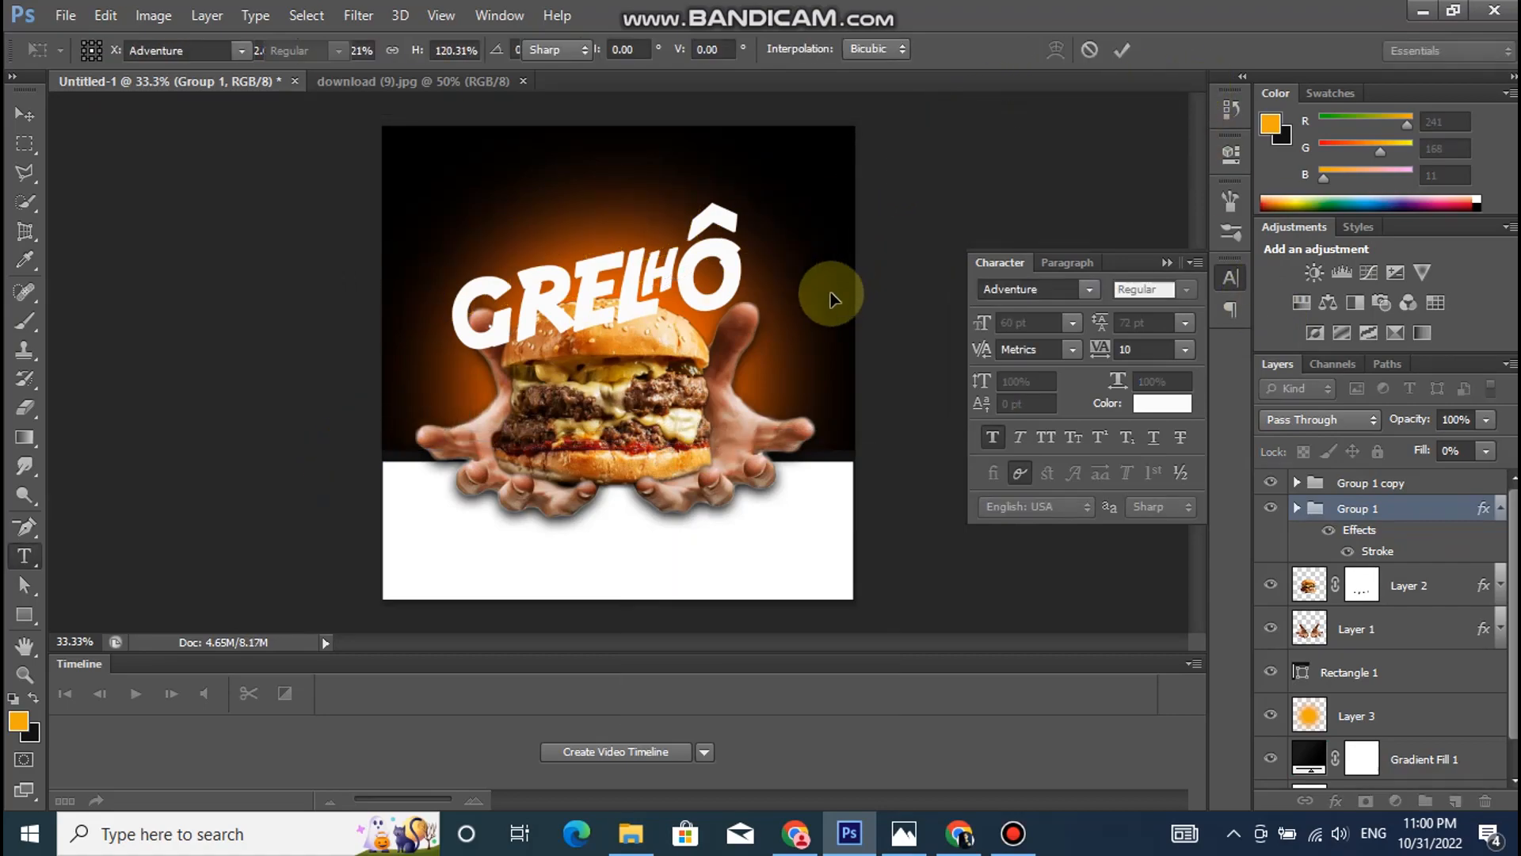
left_click(25, 114)
left_click_drag(801, 194, 823, 160)
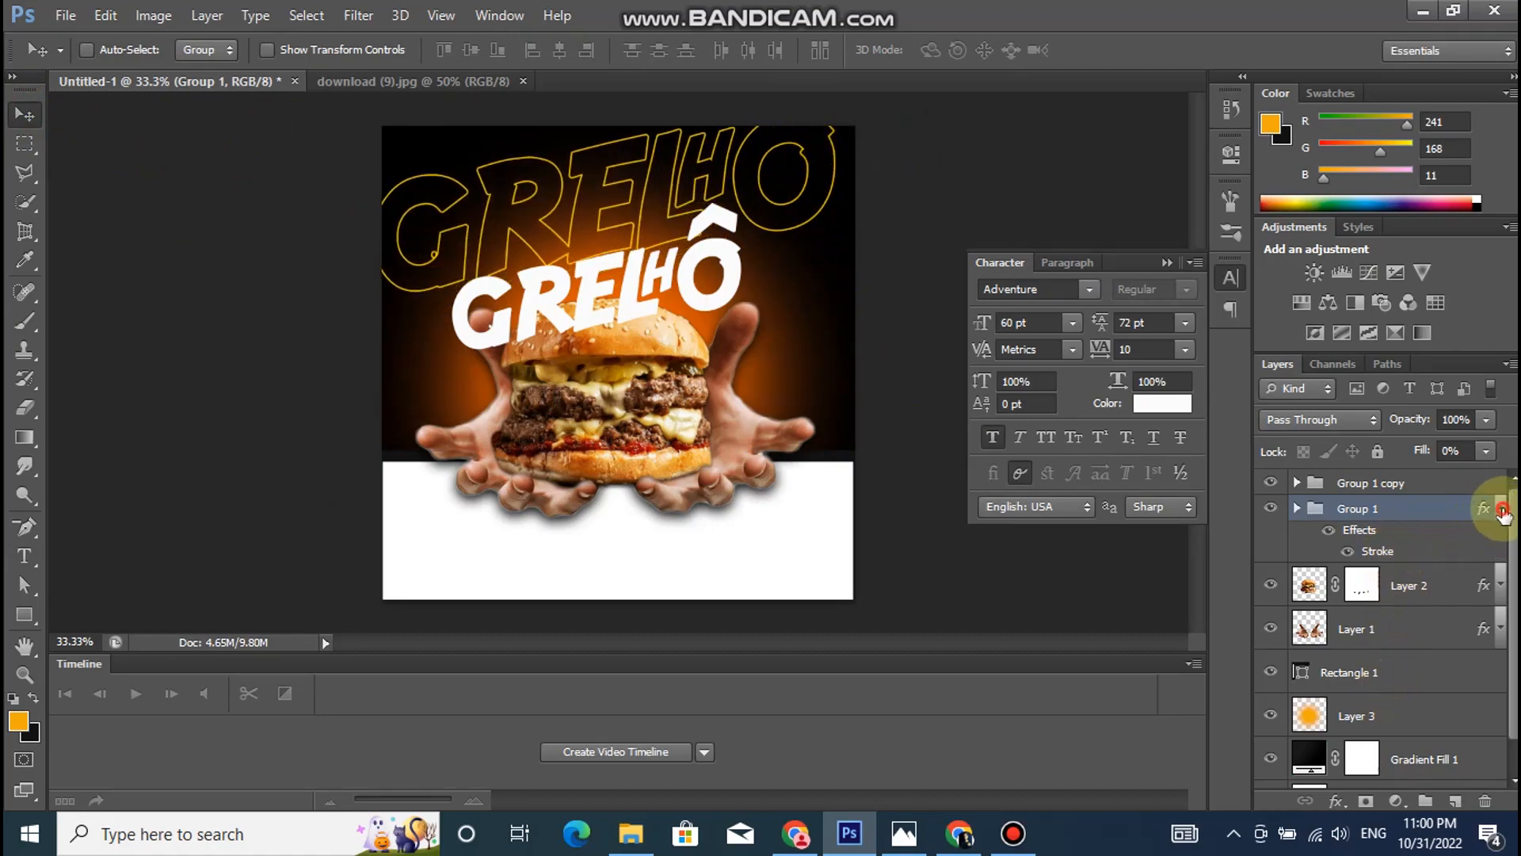
left_click(1502, 511)
- Add a text box above Group 1 copy, beside the burger's right hand, containing the text "AI"
left_click(1450, 483)
left_click(24, 555)
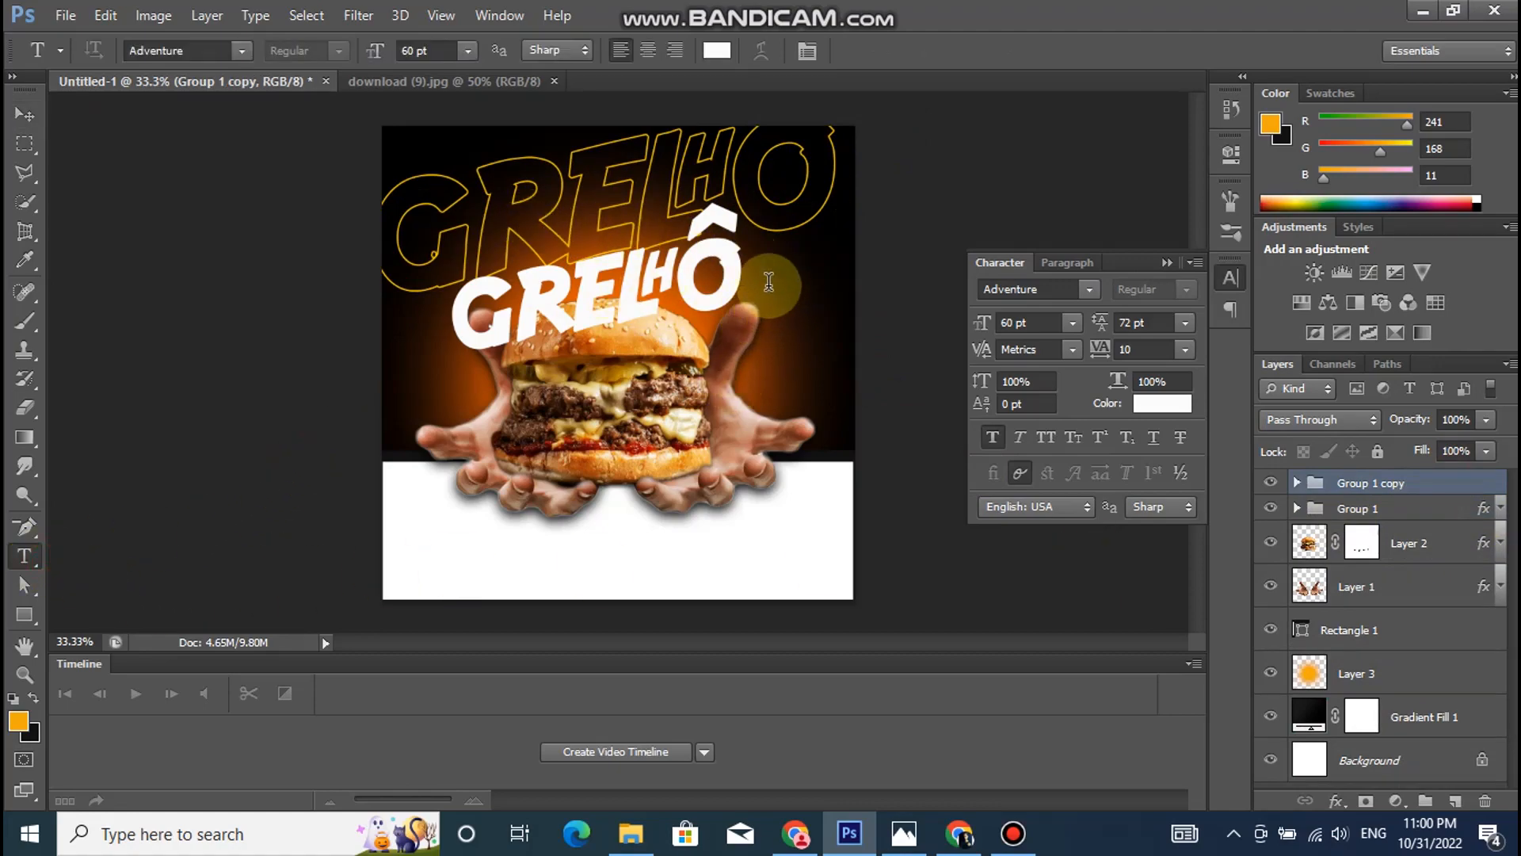
left_click_drag(784, 317, 862, 382)
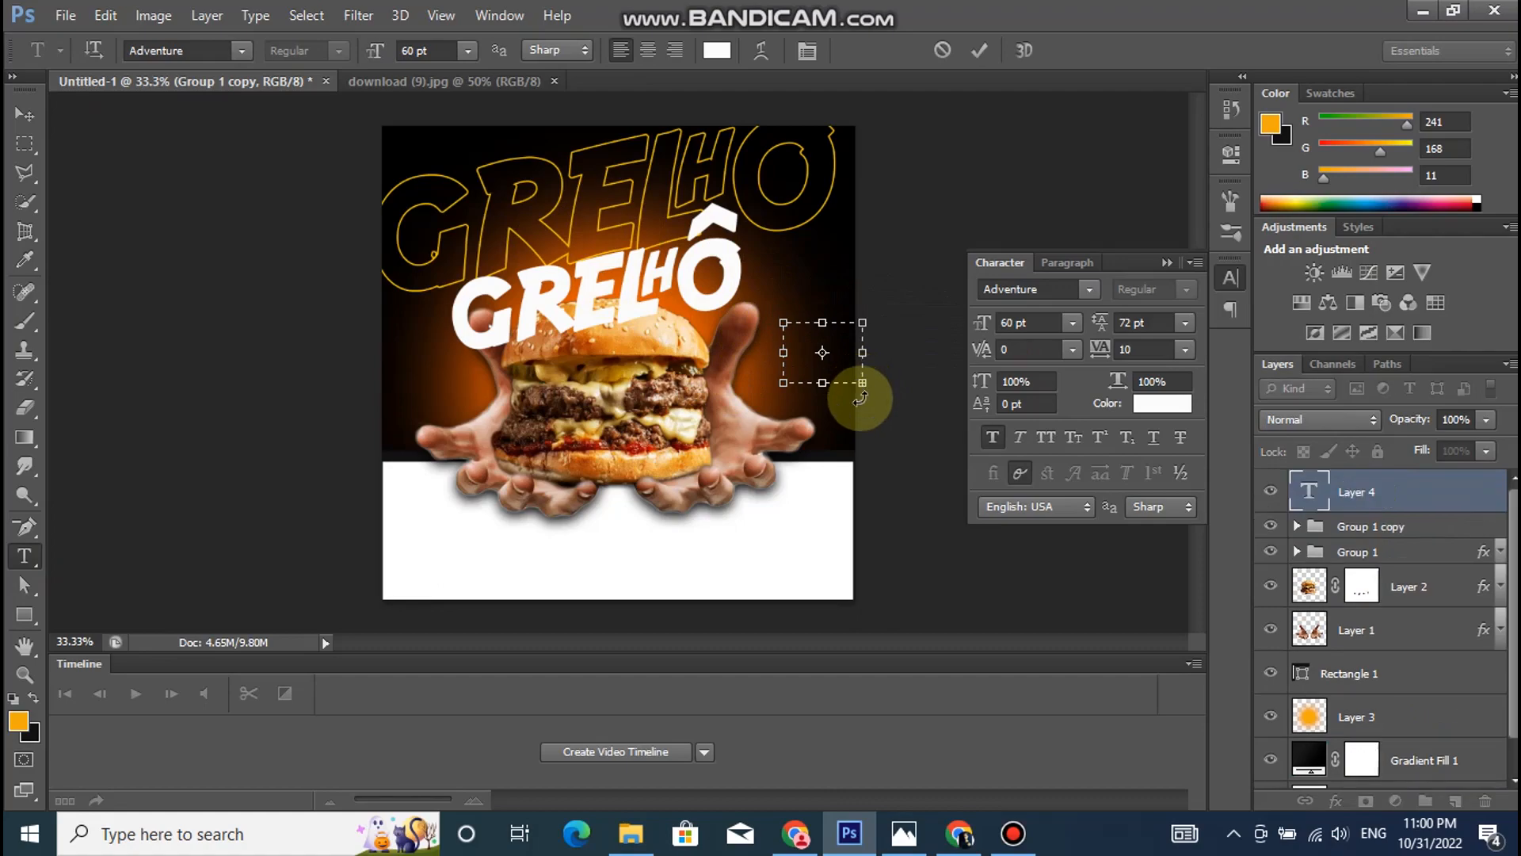
type("A")
left_click_drag(862, 382, 912, 440)
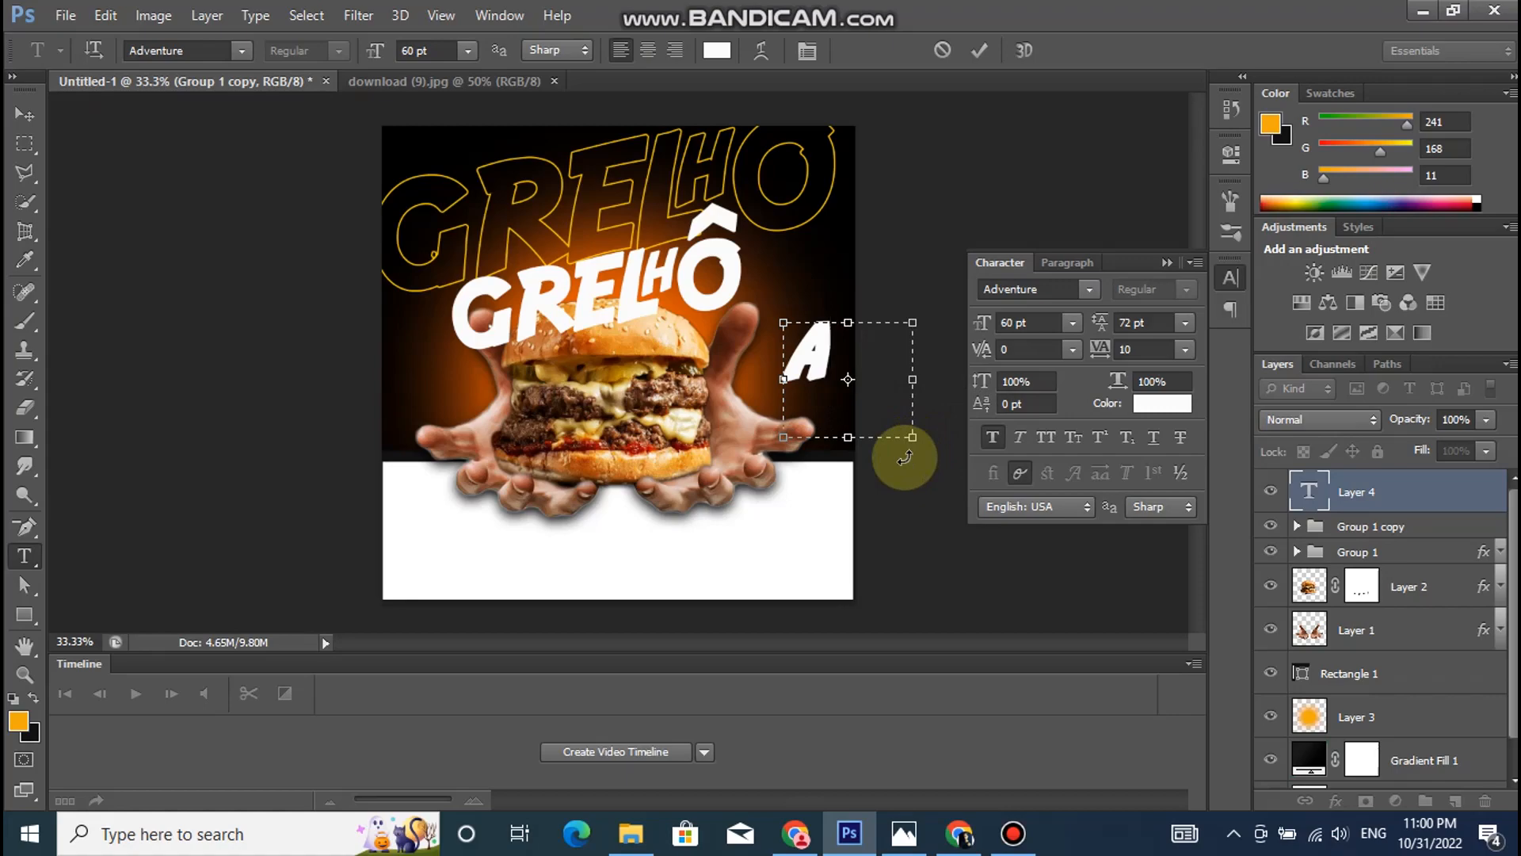
- Set the "AI" text colour to orange f39002
key("ctrl+a")
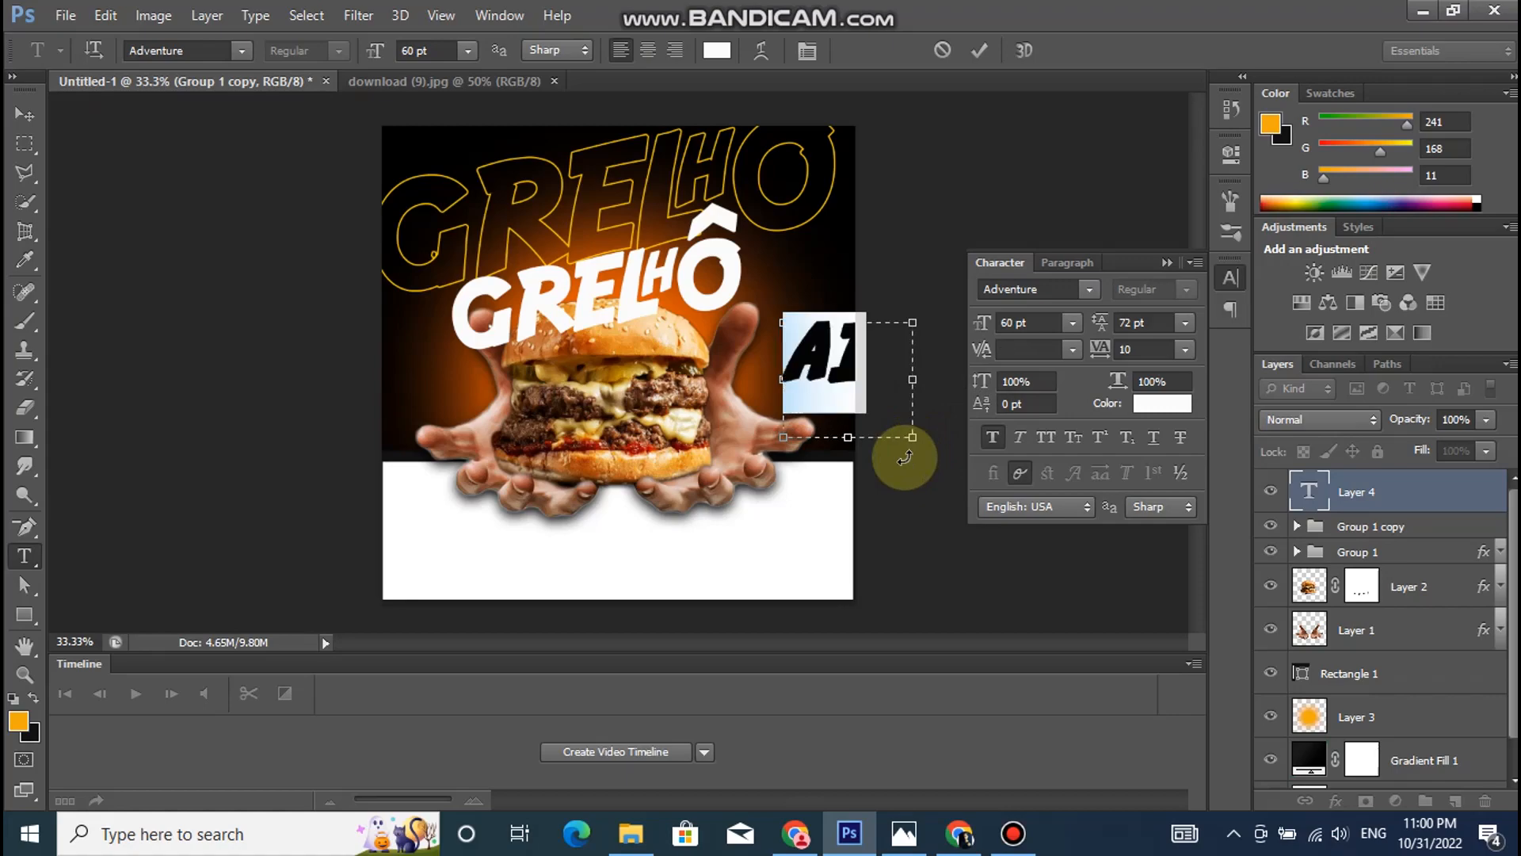
left_click(1162, 403)
left_click_drag(1344, 642, 1336, 619)
left_click_drag(1298, 476, 1304, 376)
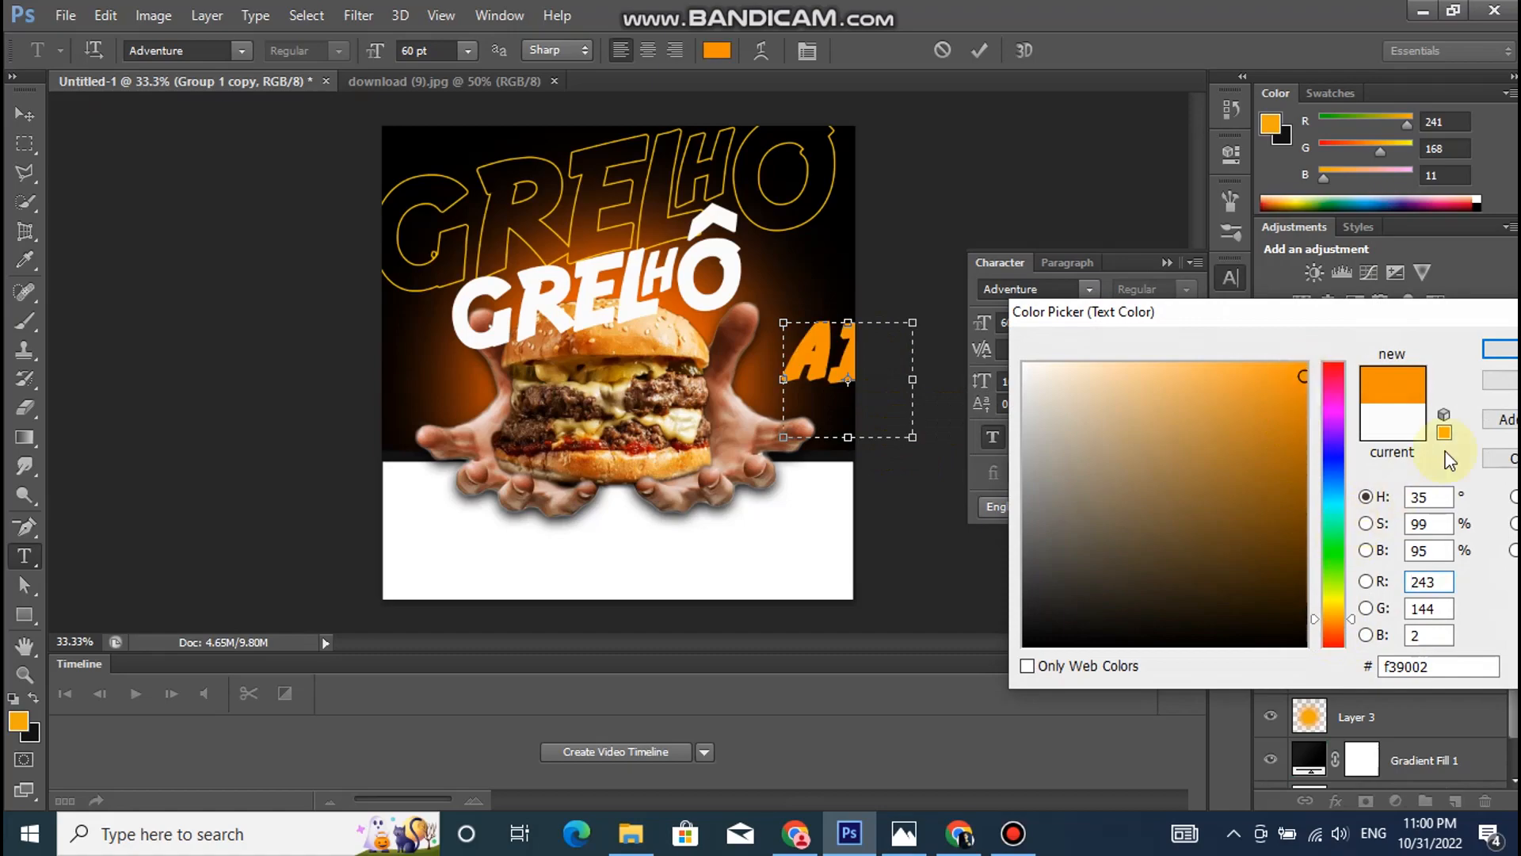
left_click(1498, 353)
- Set the text's font to Impact and retype it in capitals as "AI"
left_click(241, 50)
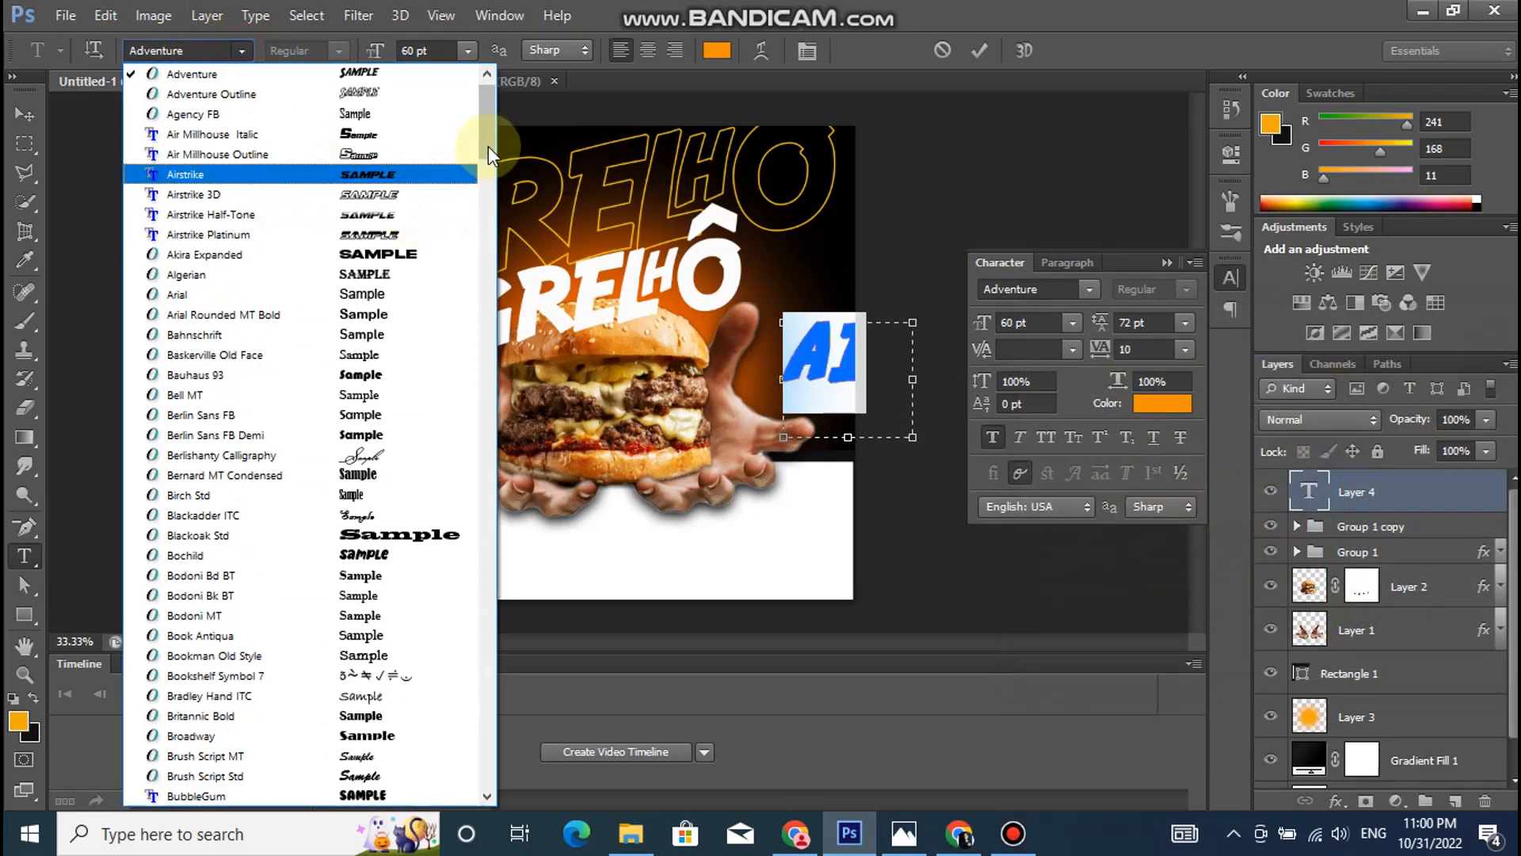
left_click(486, 183)
left_click_drag(483, 195, 505, 400)
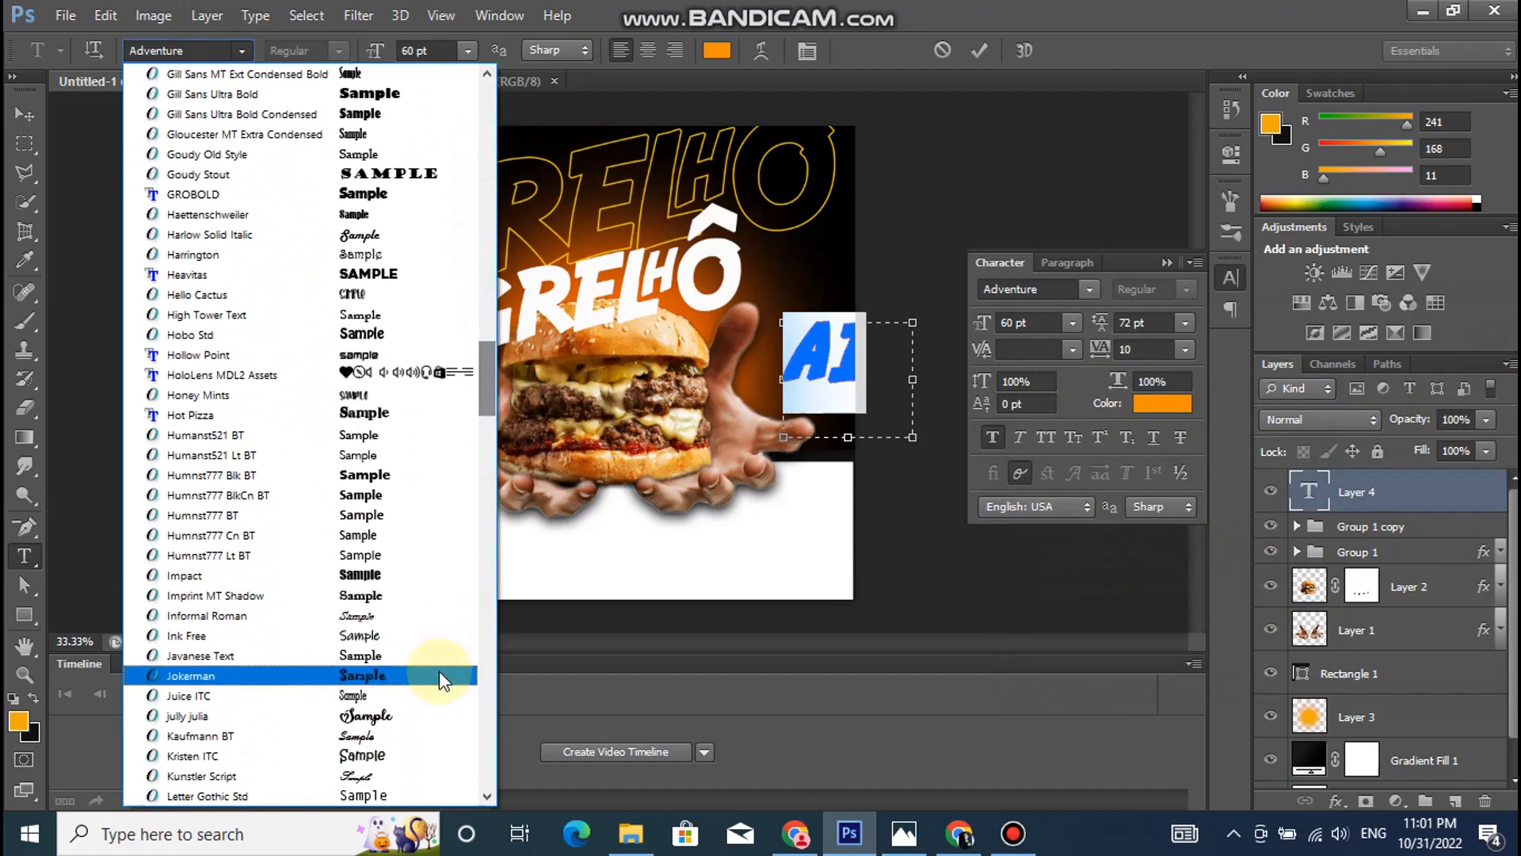
left_click(383, 582)
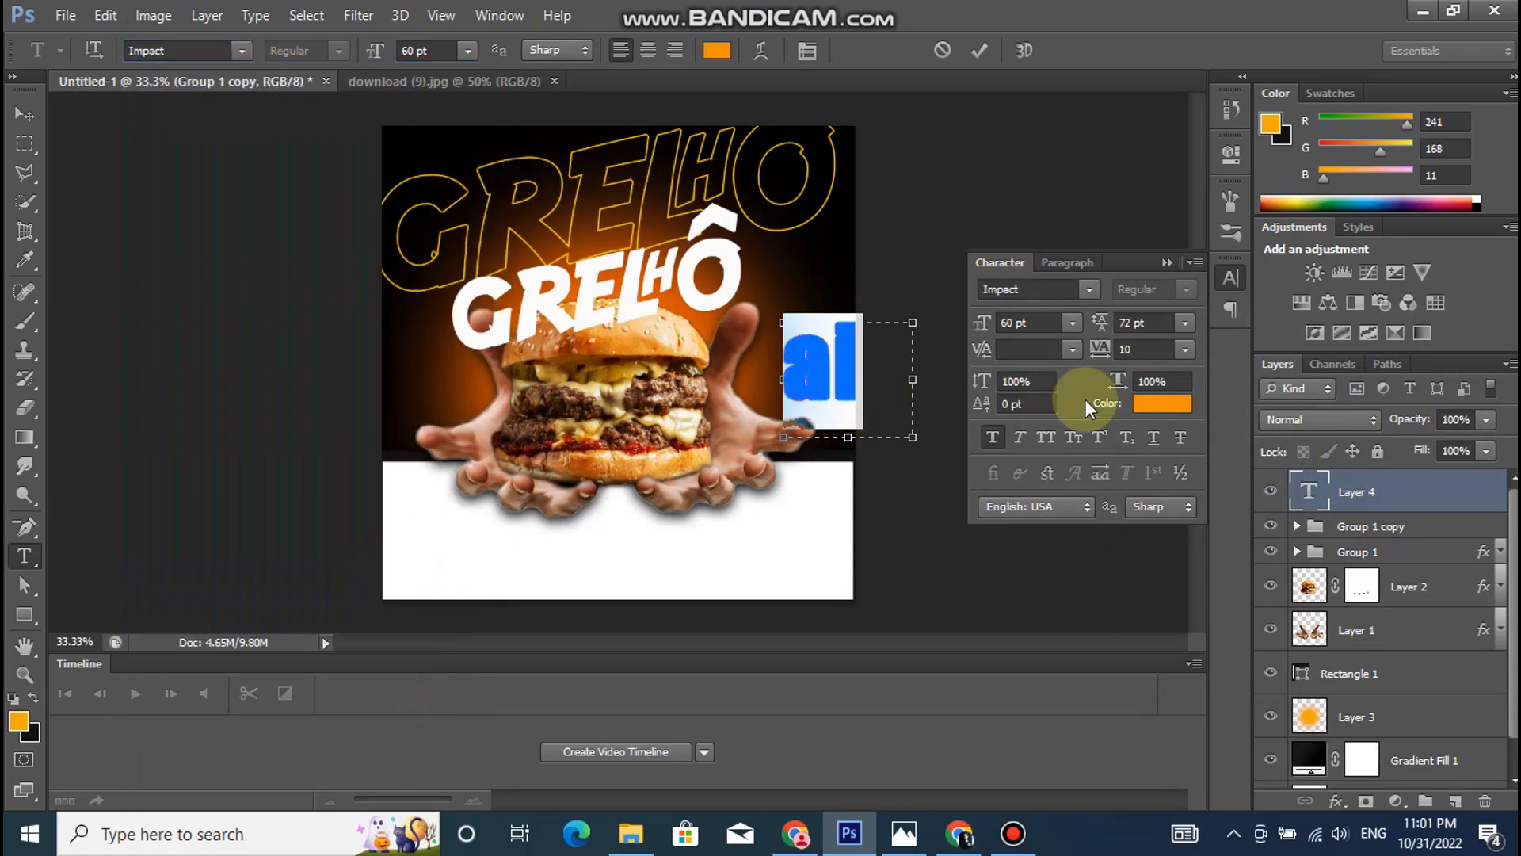
left_click_drag(857, 374, 798, 379)
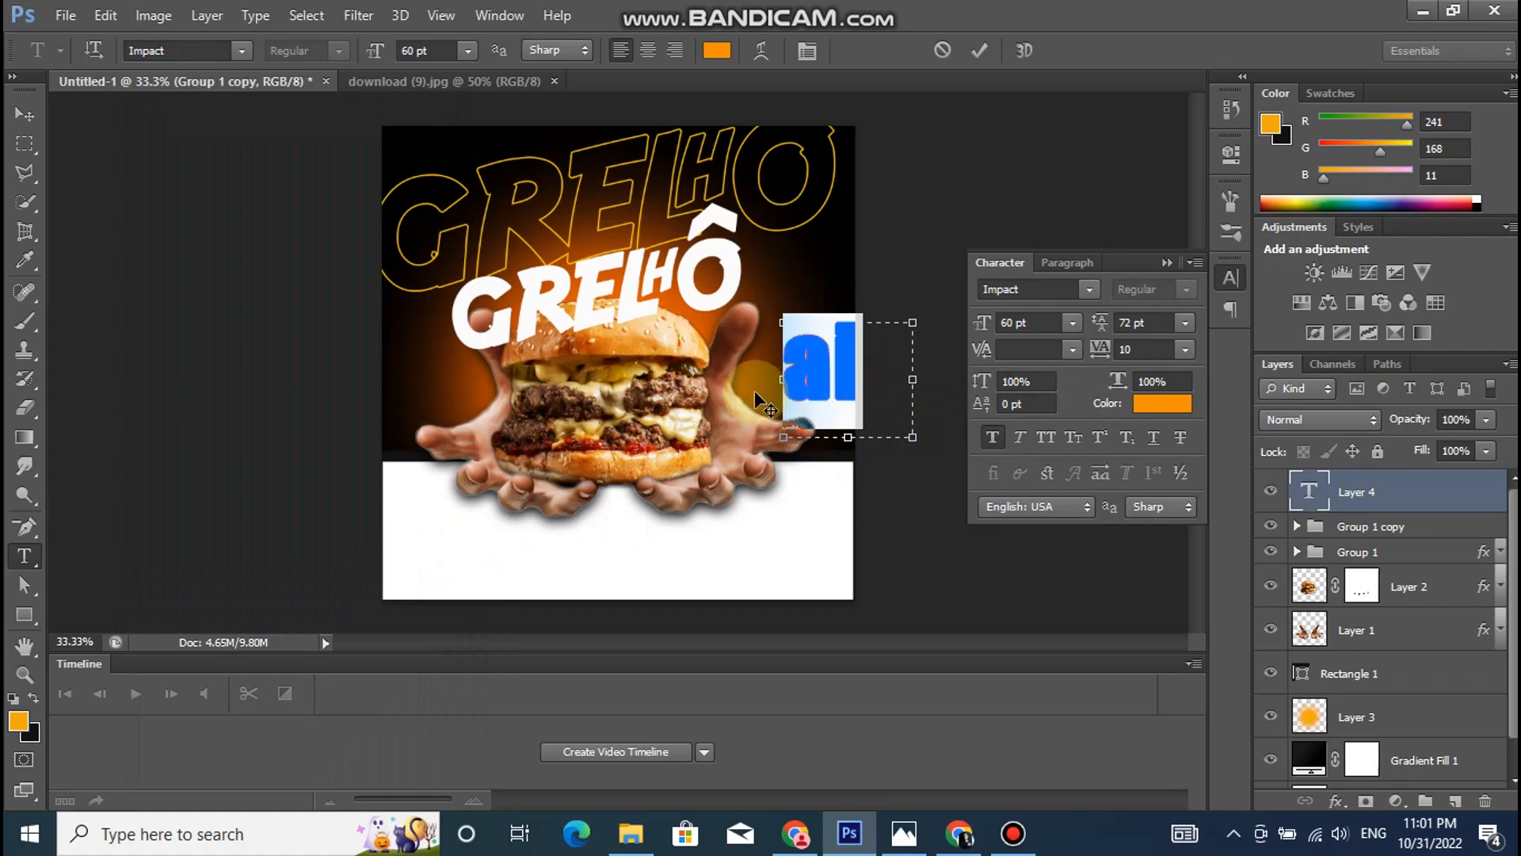
type("Al")
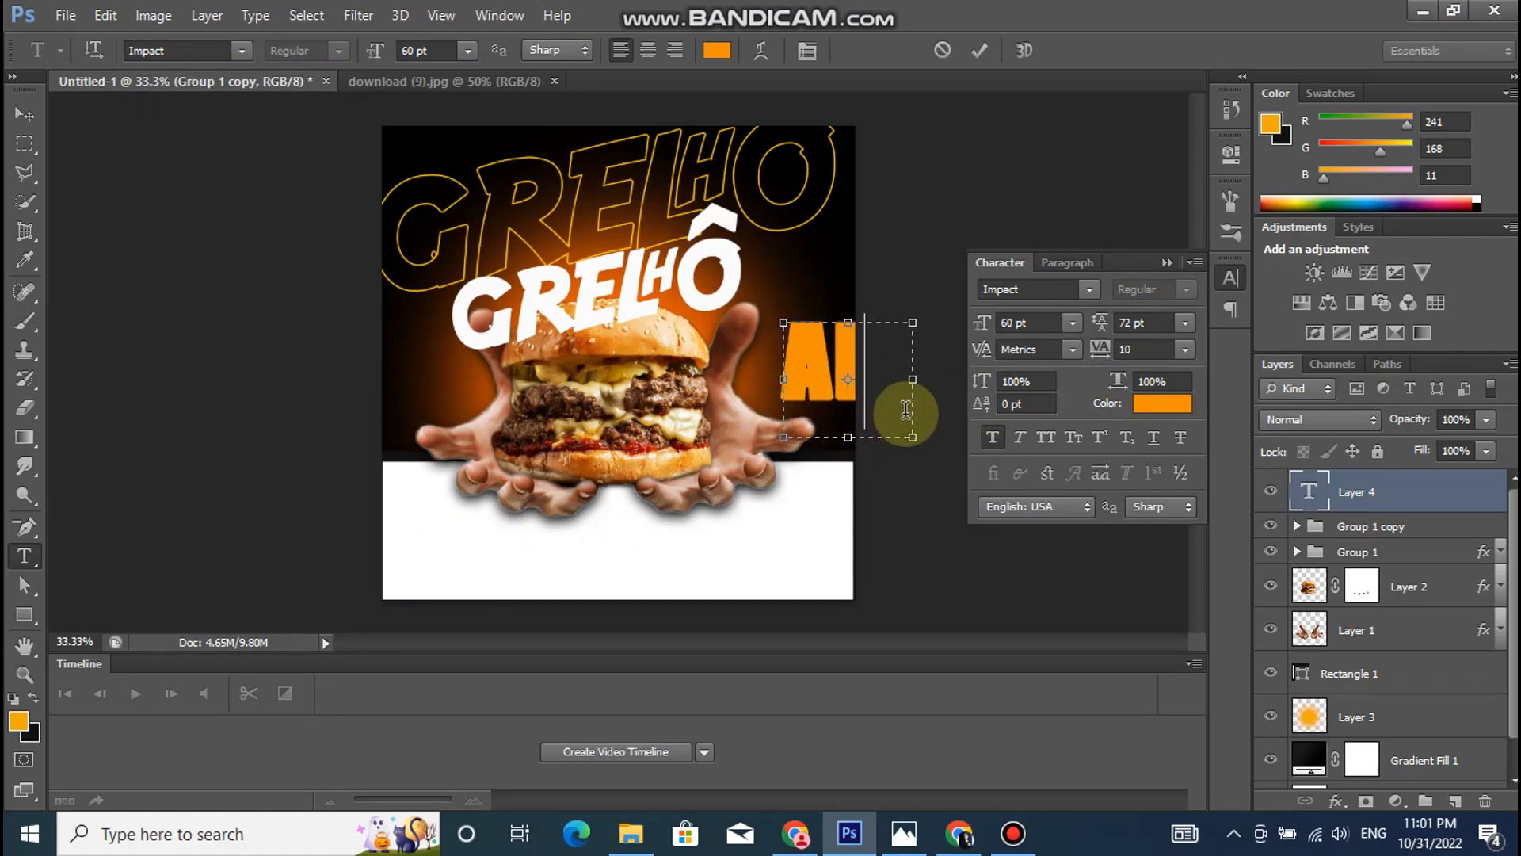
- Turn off faux bold, set the size to 36 pt, and extend the text to "AI?"
left_click_drag(881, 375, 802, 378)
left_click(987, 436)
left_click(1186, 348)
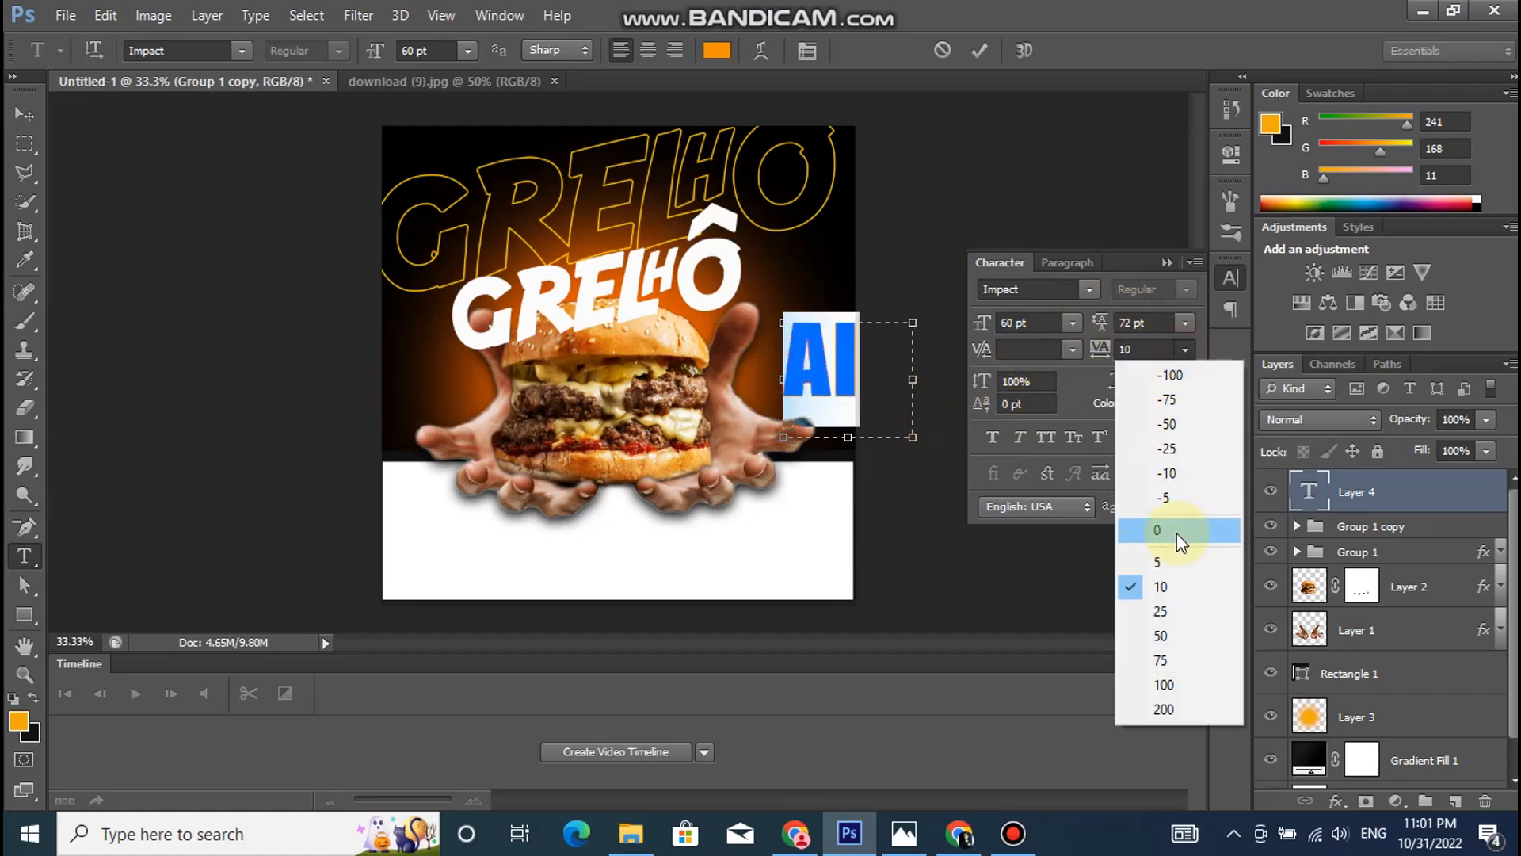
left_click(1158, 346)
left_click(468, 50)
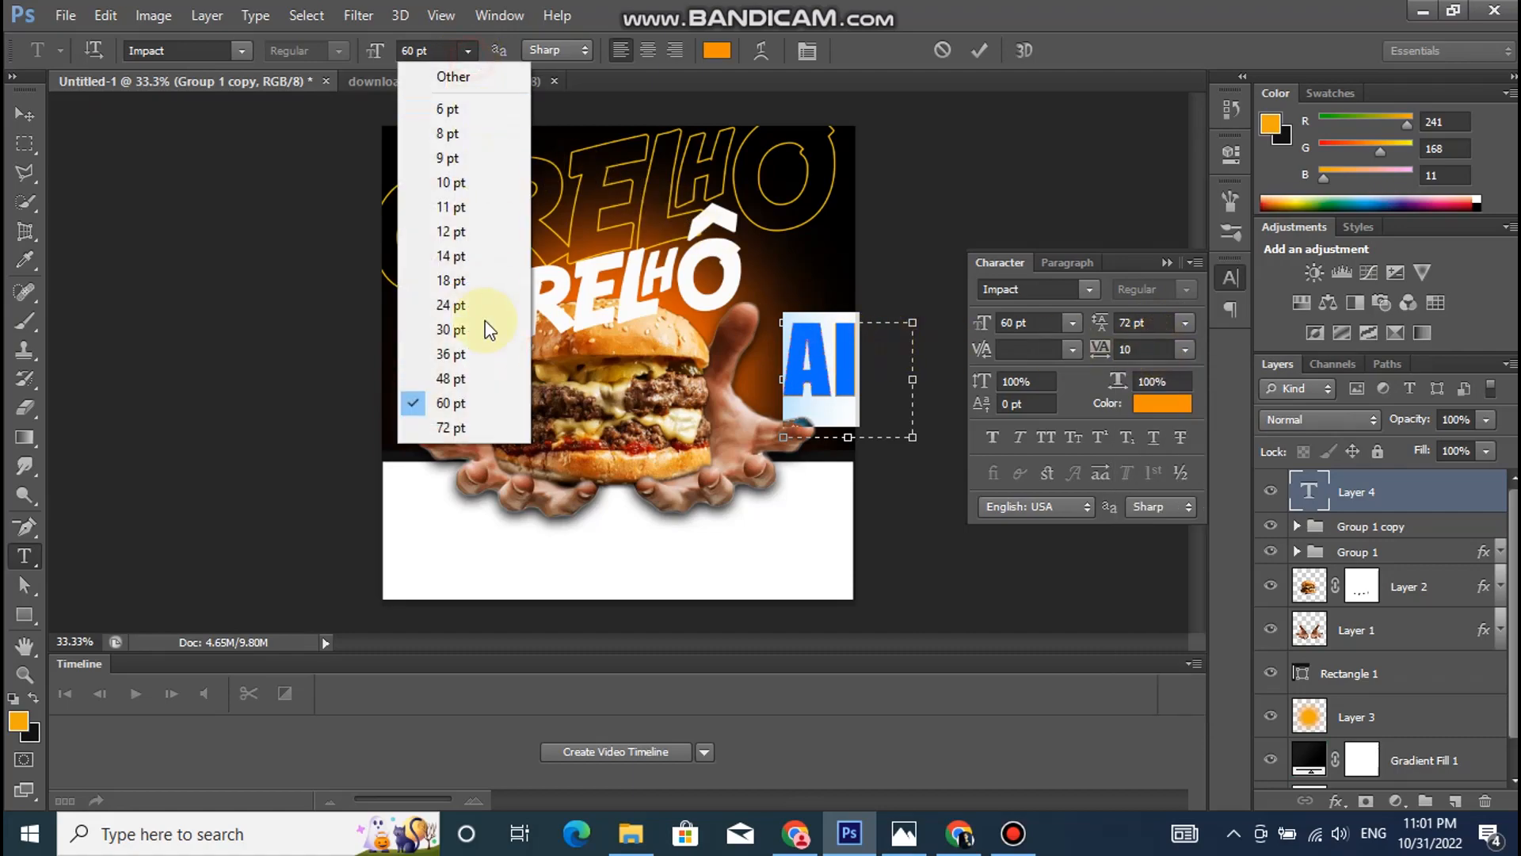
left_click(450, 354)
left_click(838, 358)
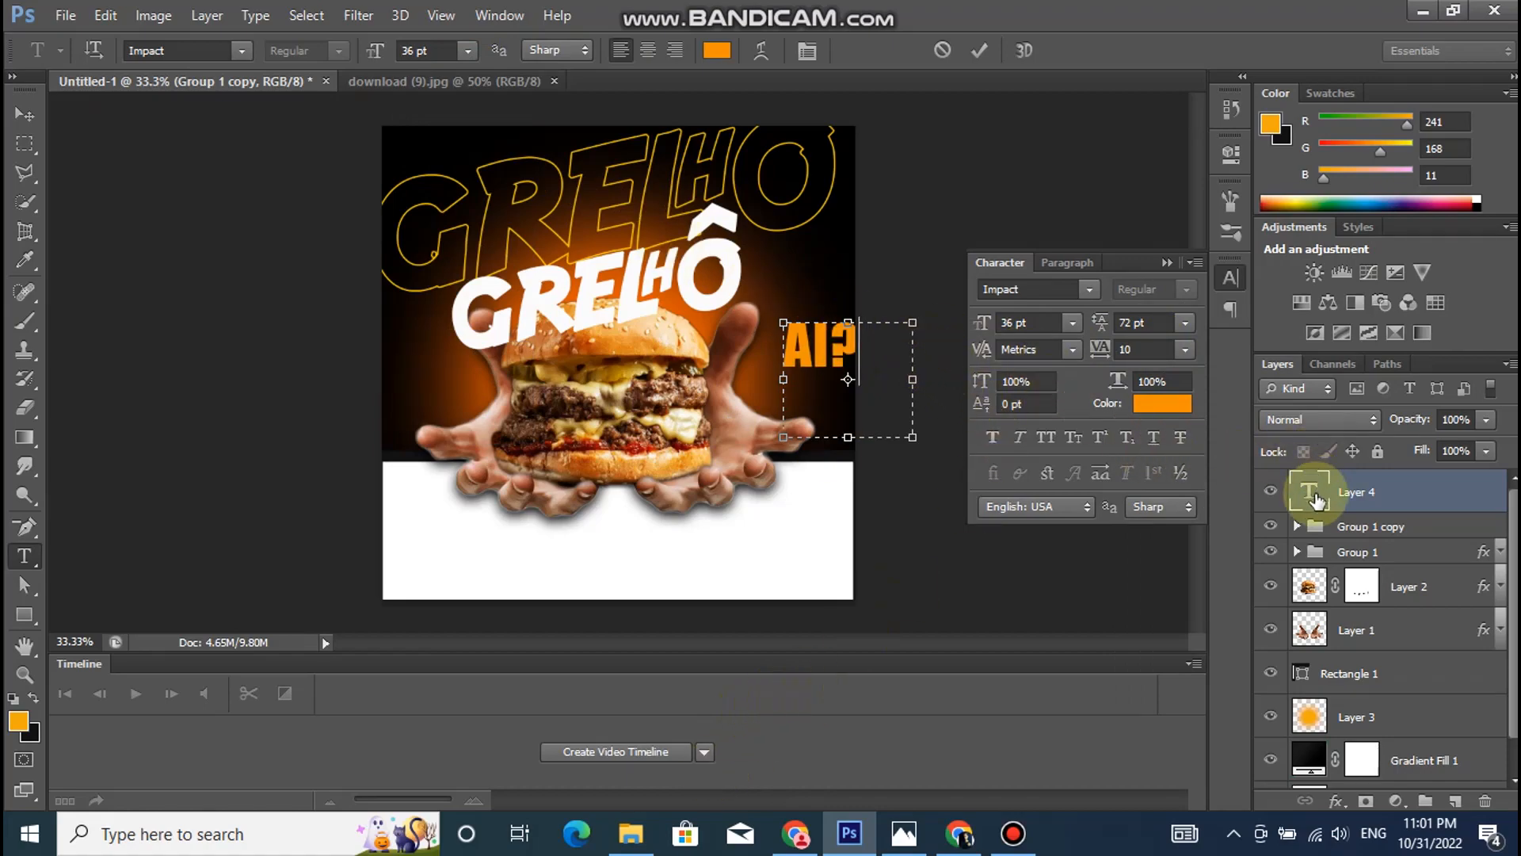
left_click(1317, 499)
- Place "AI?" just after the white title's last letter and rotate it counterclockwise to match the title's tilt
left_click(24, 114)
left_click_drag(744, 340, 781, 267)
key("ctrl+t")
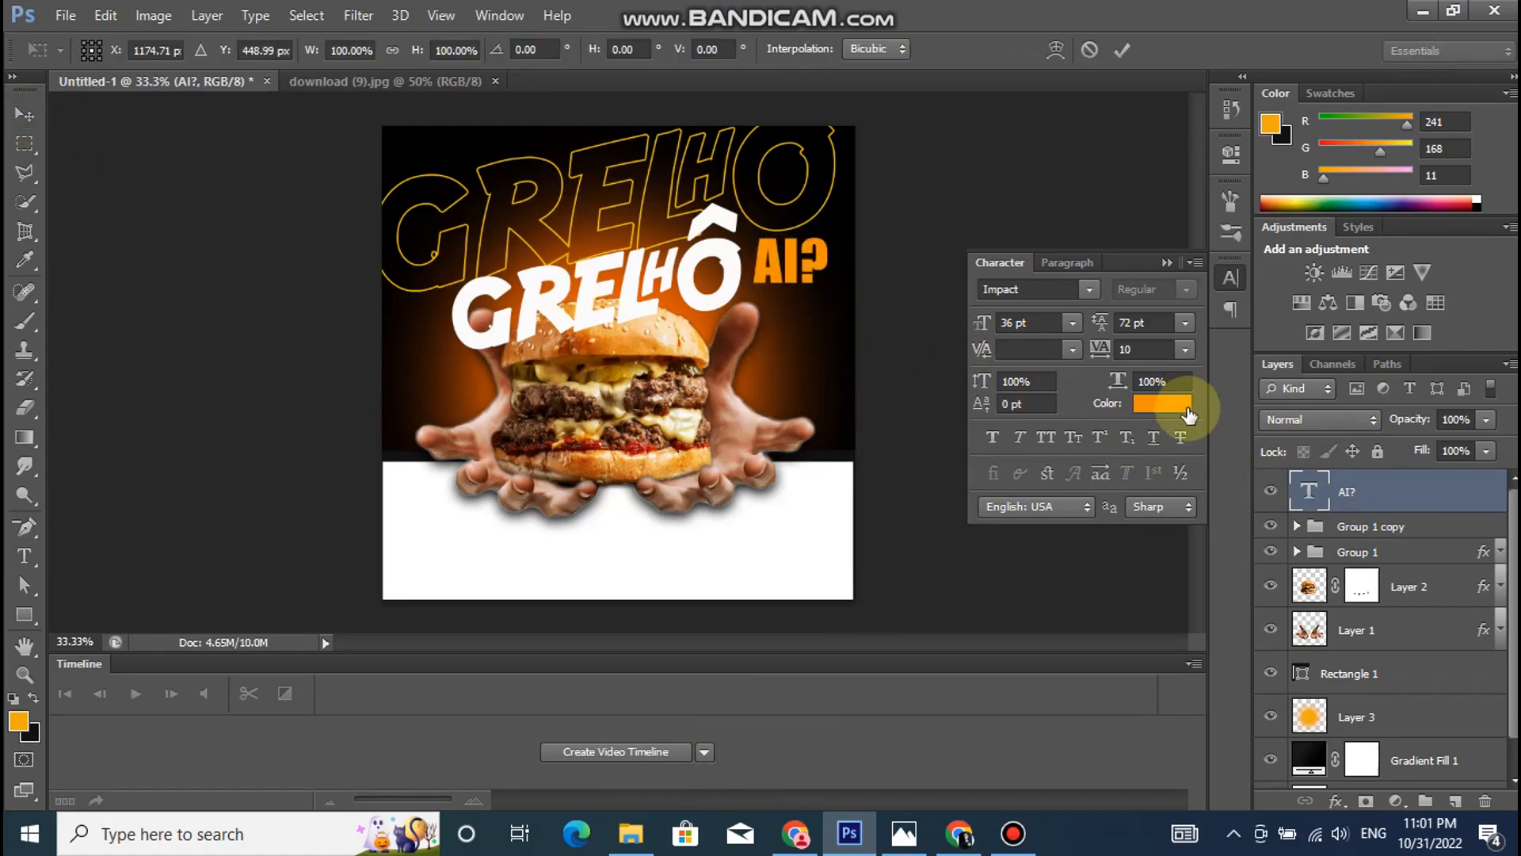
left_click_drag(917, 203, 930, 192)
left_click_drag(822, 258, 822, 248)
key("Return")
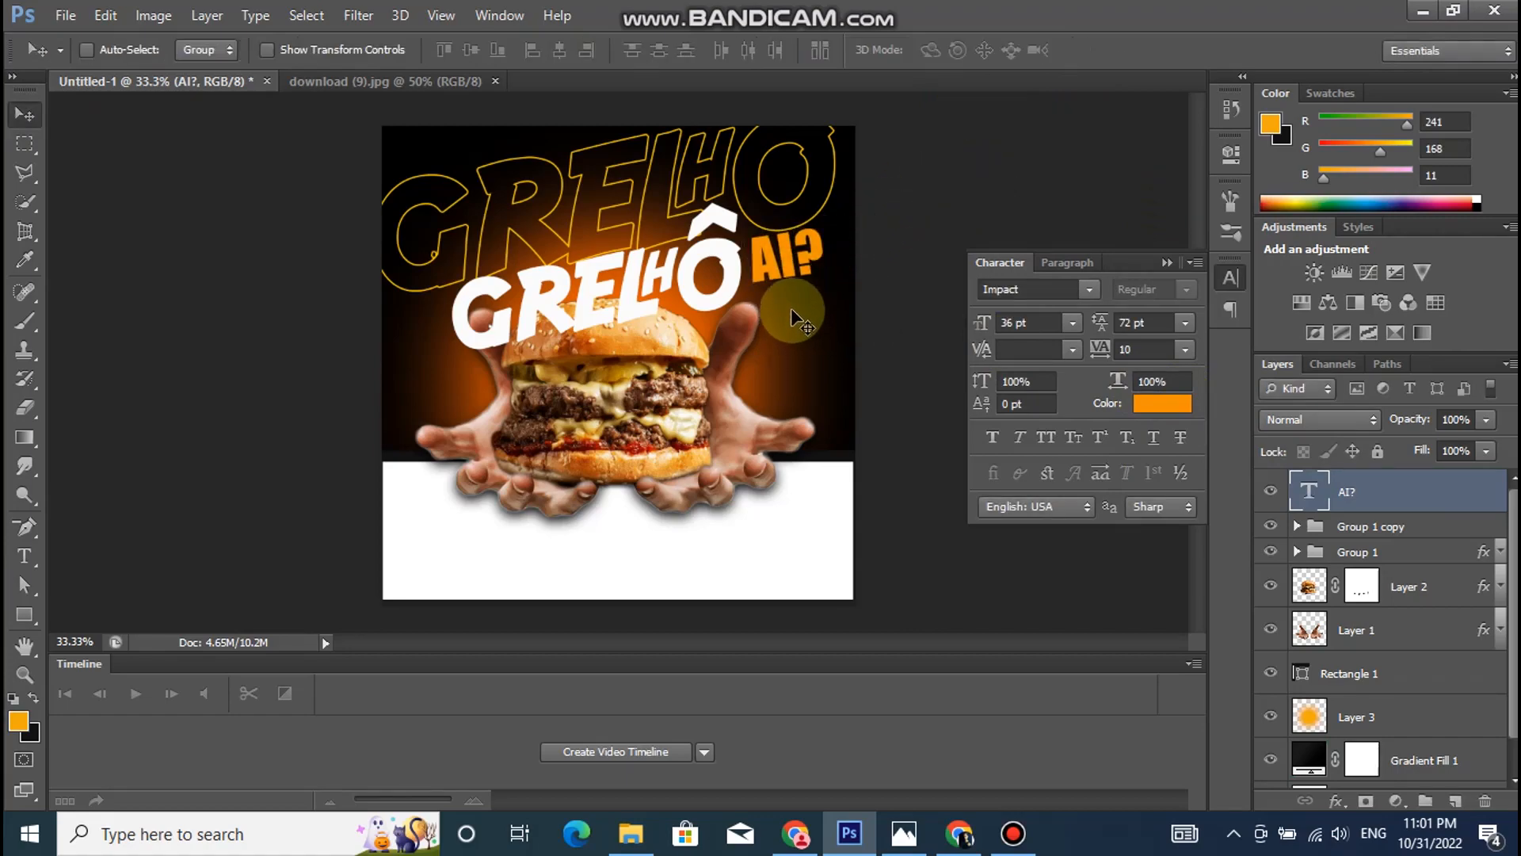
- Duplicate "AI?" above the white title, widen its text box, and replace the copy's text with "EI,VAI UM"
left_click_drag(780, 255, 547, 228)
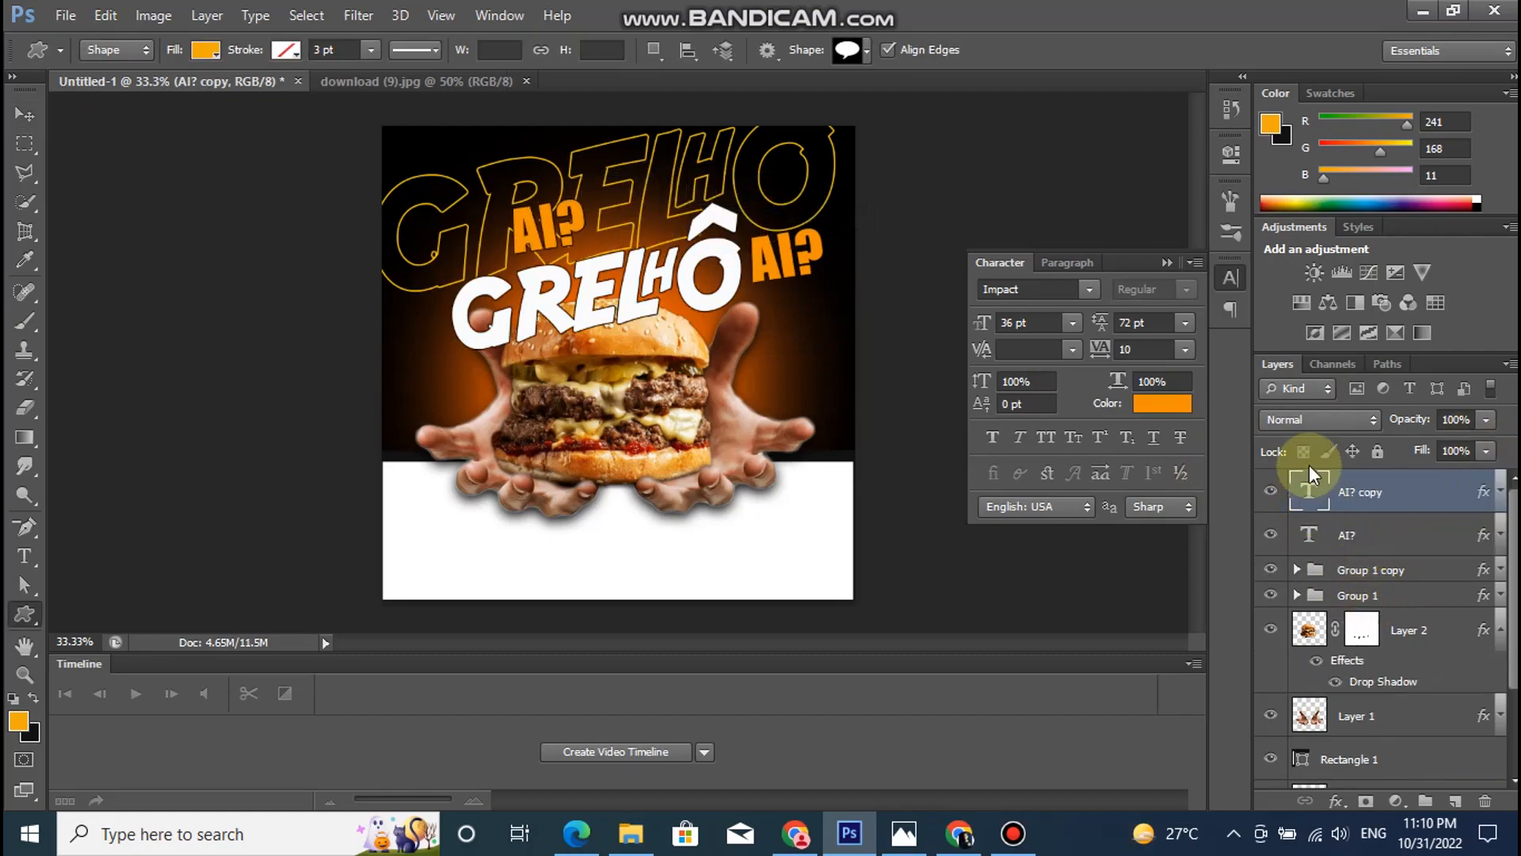
double_click(1312, 493)
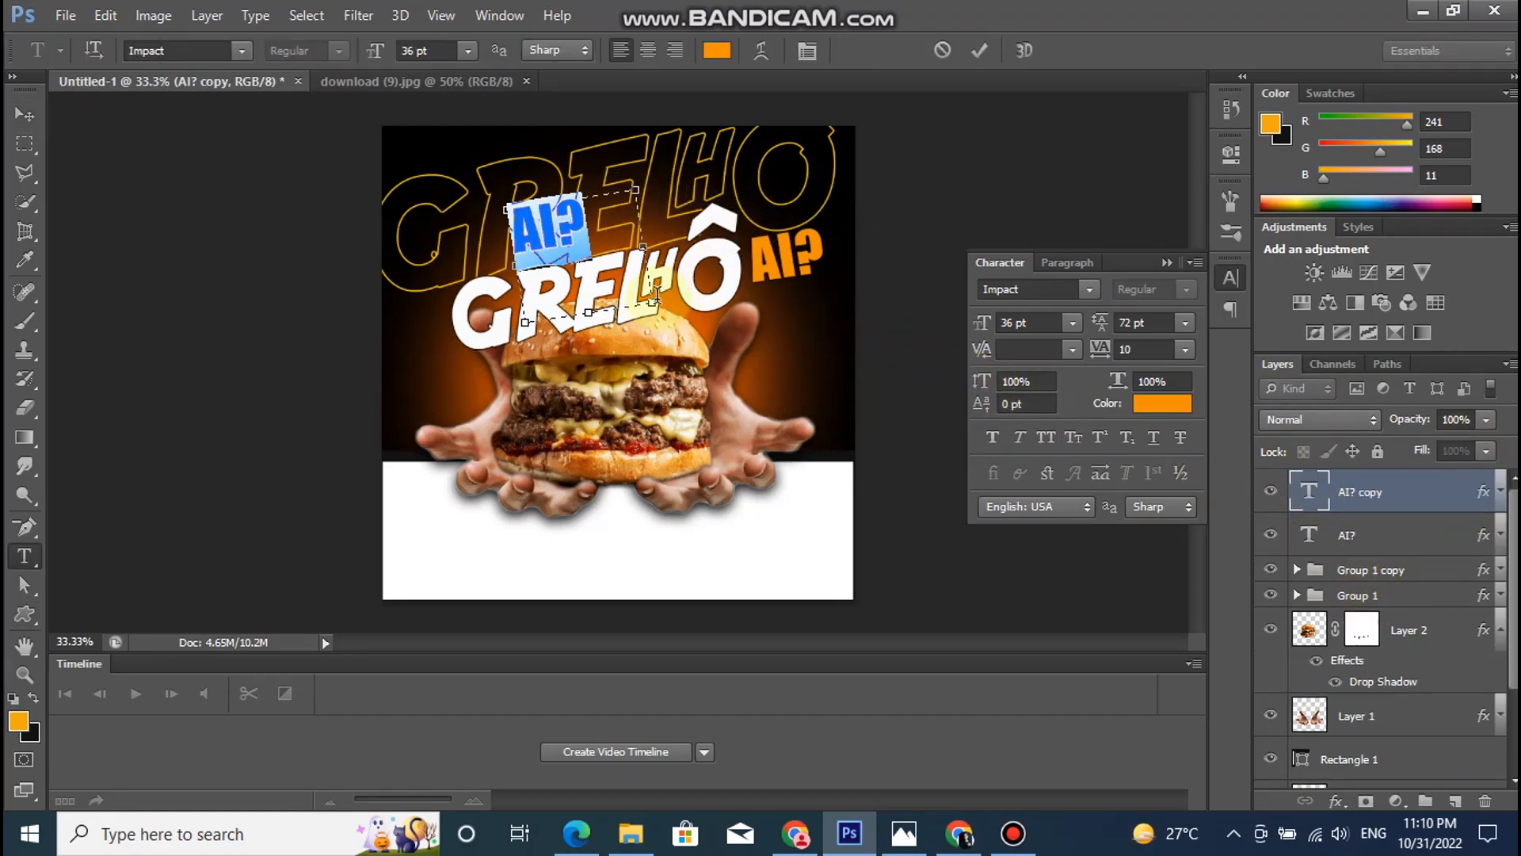
left_click_drag(651, 305, 831, 309)
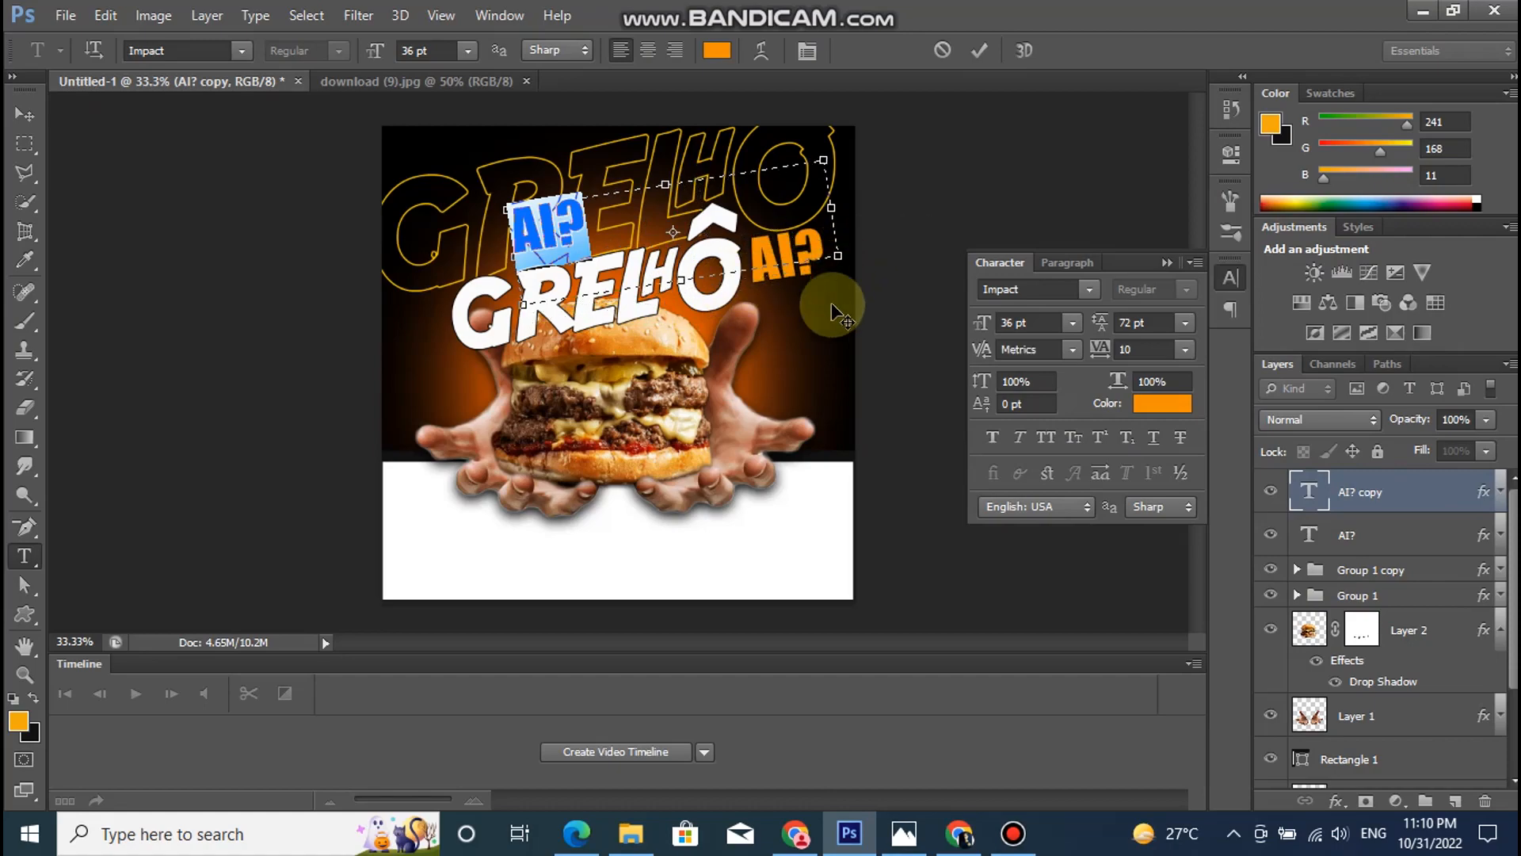
type("EI,V")
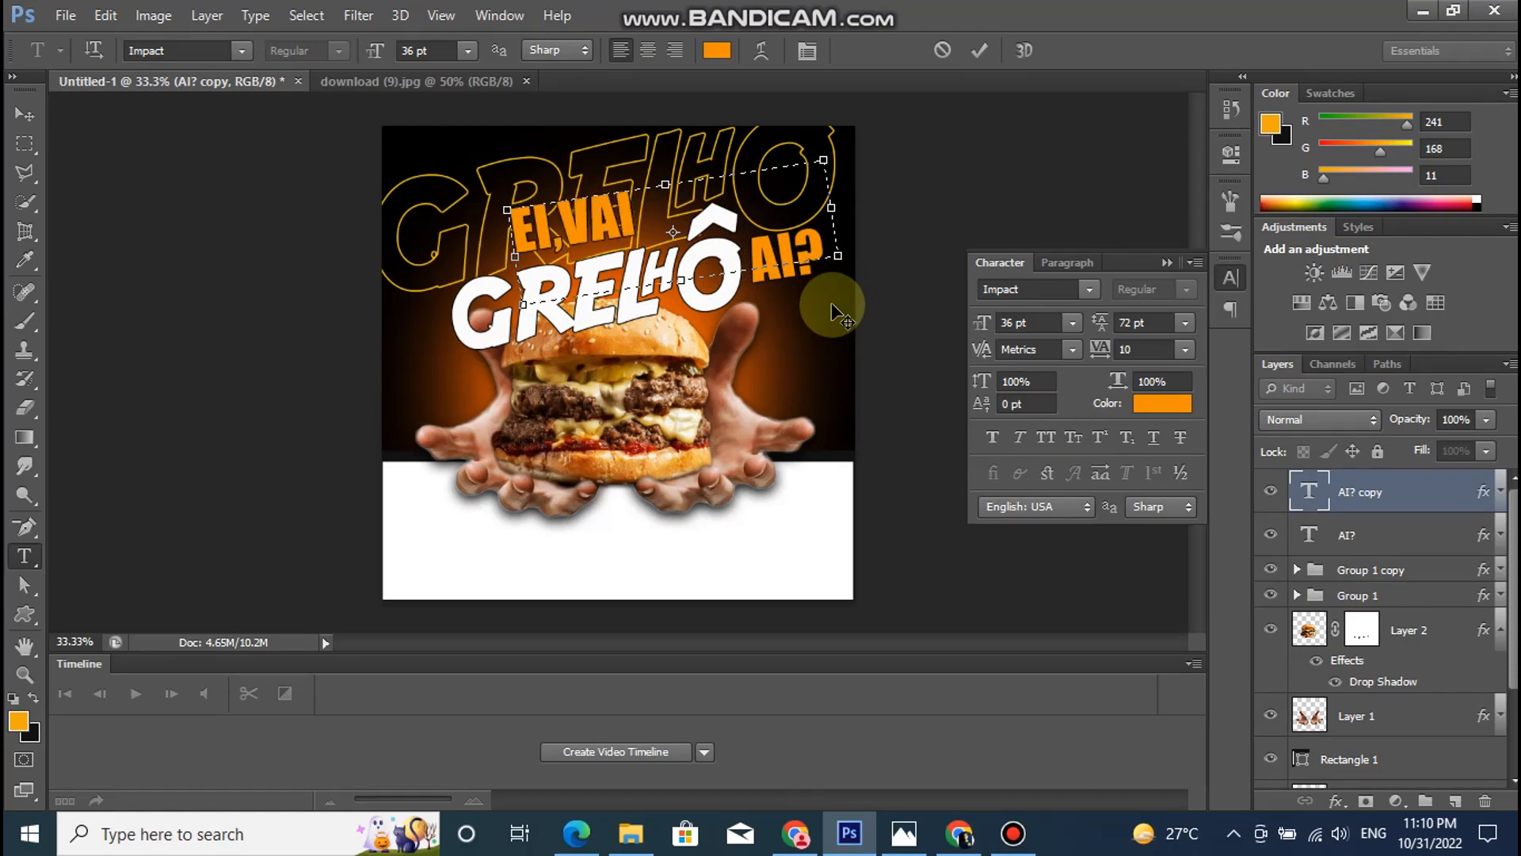
type("AI UM")
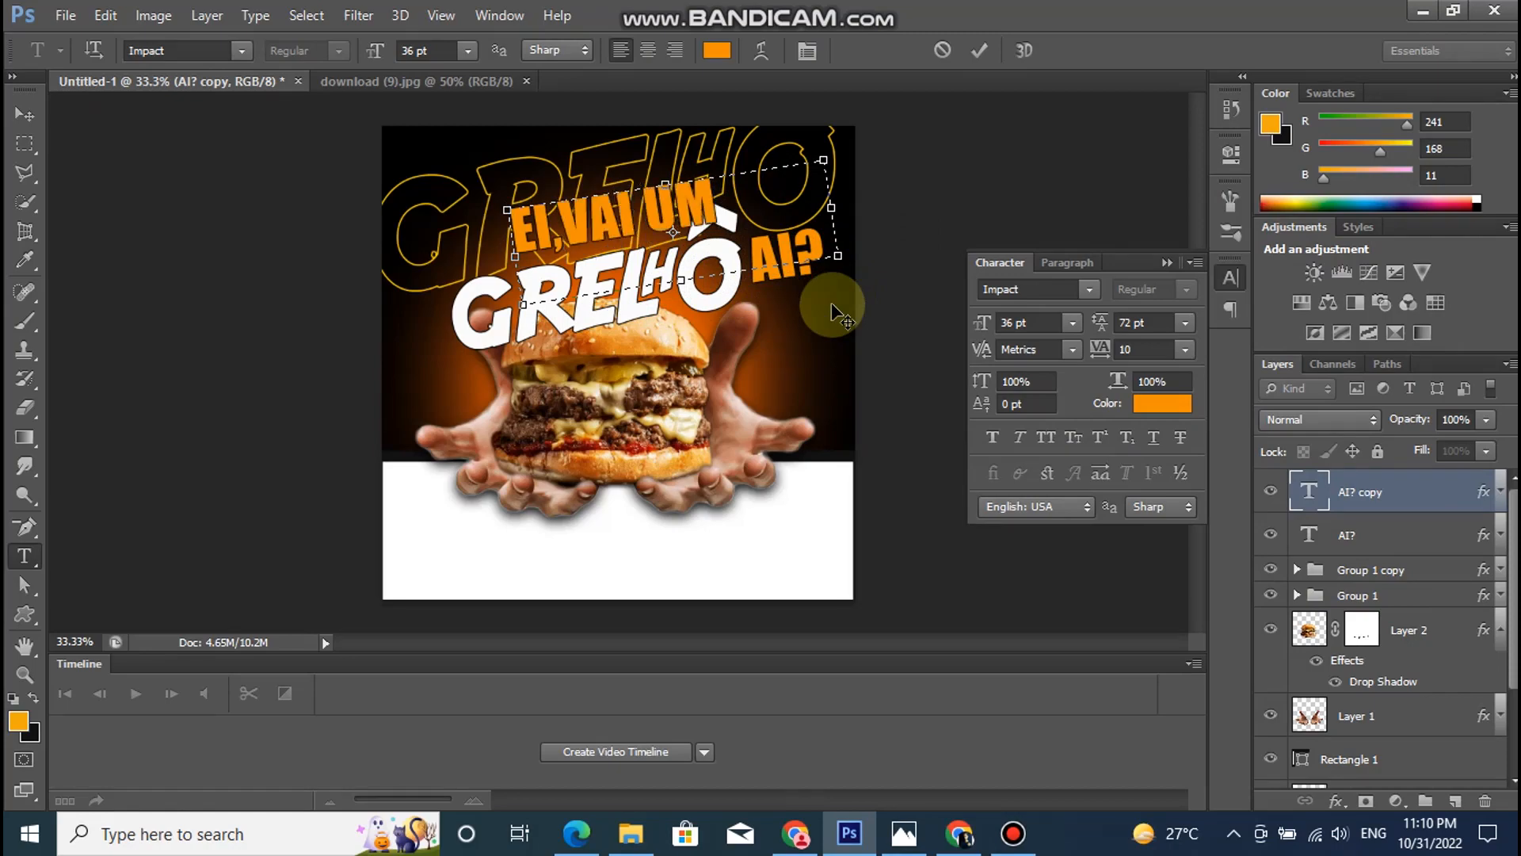
- Set the "EI,VAI UM" text size to 30 pt
key("ctrl+a")
left_click(467, 50)
left_click(471, 333)
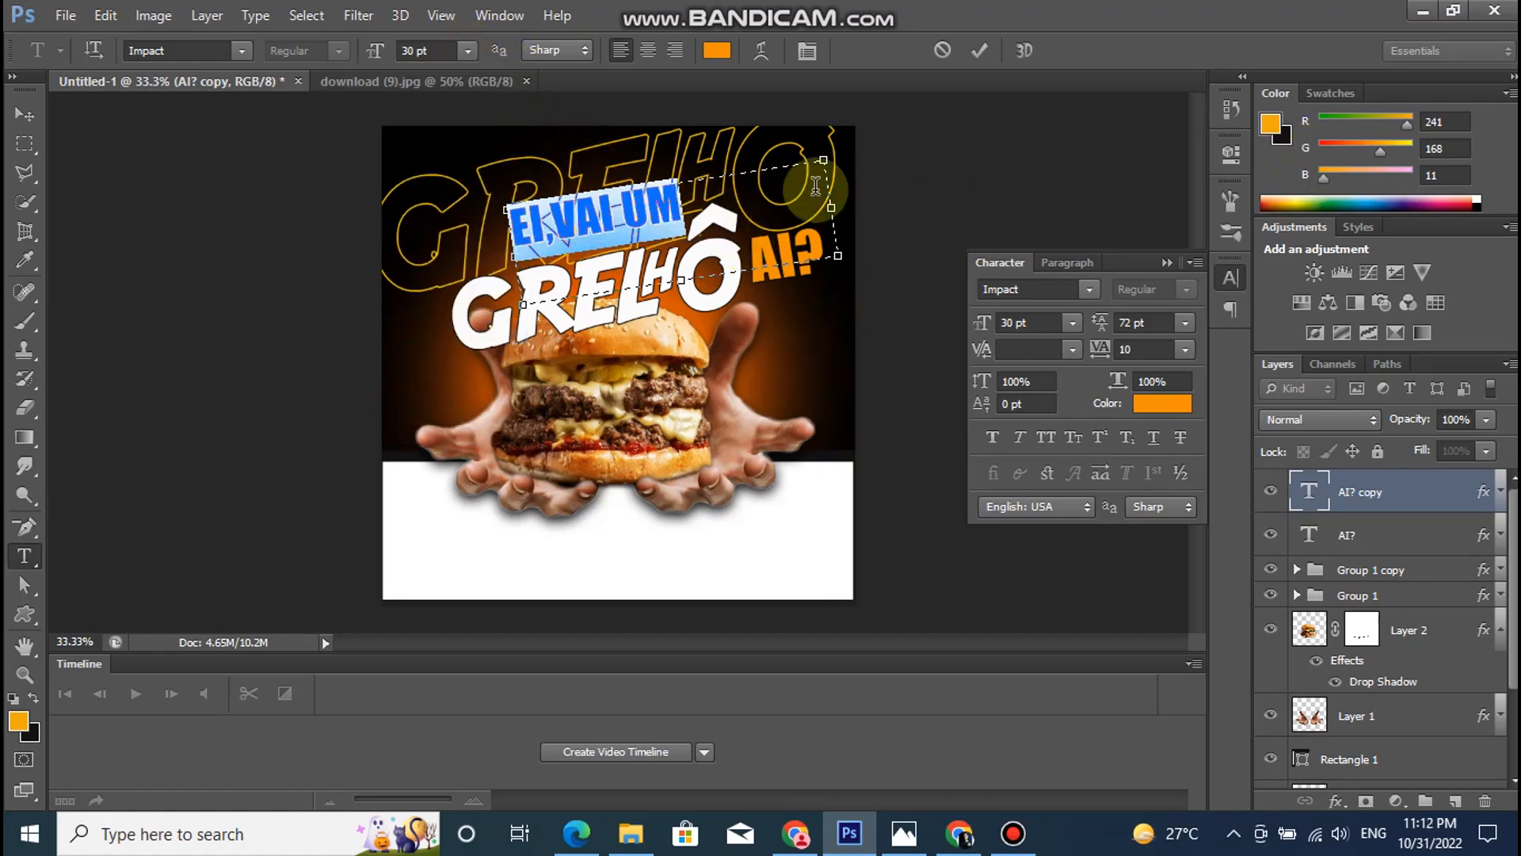
left_click(1338, 488)
key("u")
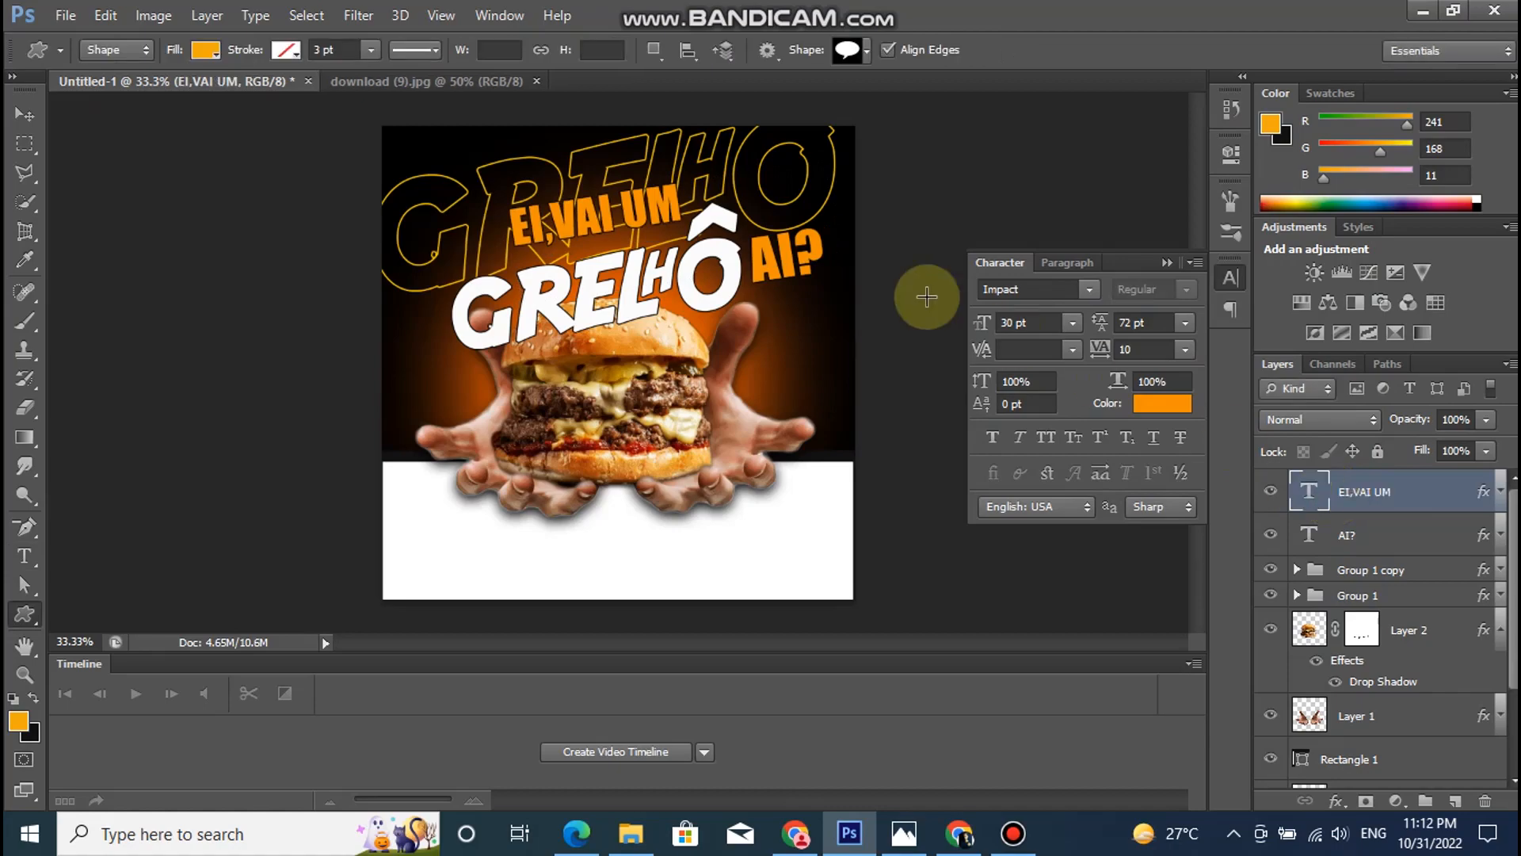
- Nudge "EI,VAI UM" down and slightly left so it sits just above the letters of the white title
left_click(24, 115)
key("shift+Left")
key("shift+Left")
key("shift+Down")
key("shift+Down")
key("shift+Down")
key("shift+Down")
key("shift+Down")
key("shift+Down")
key("shift+Left")
key("shift+Left")
key("shift+Left")
key("Down")
key("Down")
key("Down")
key("Down")
key("Right")
key("Right")
key("Right")
key("Right")
key("Down")
key("Down")
key("Right")
key("Right")
key("Right")
key("Right")
key("Right")
key("Down")
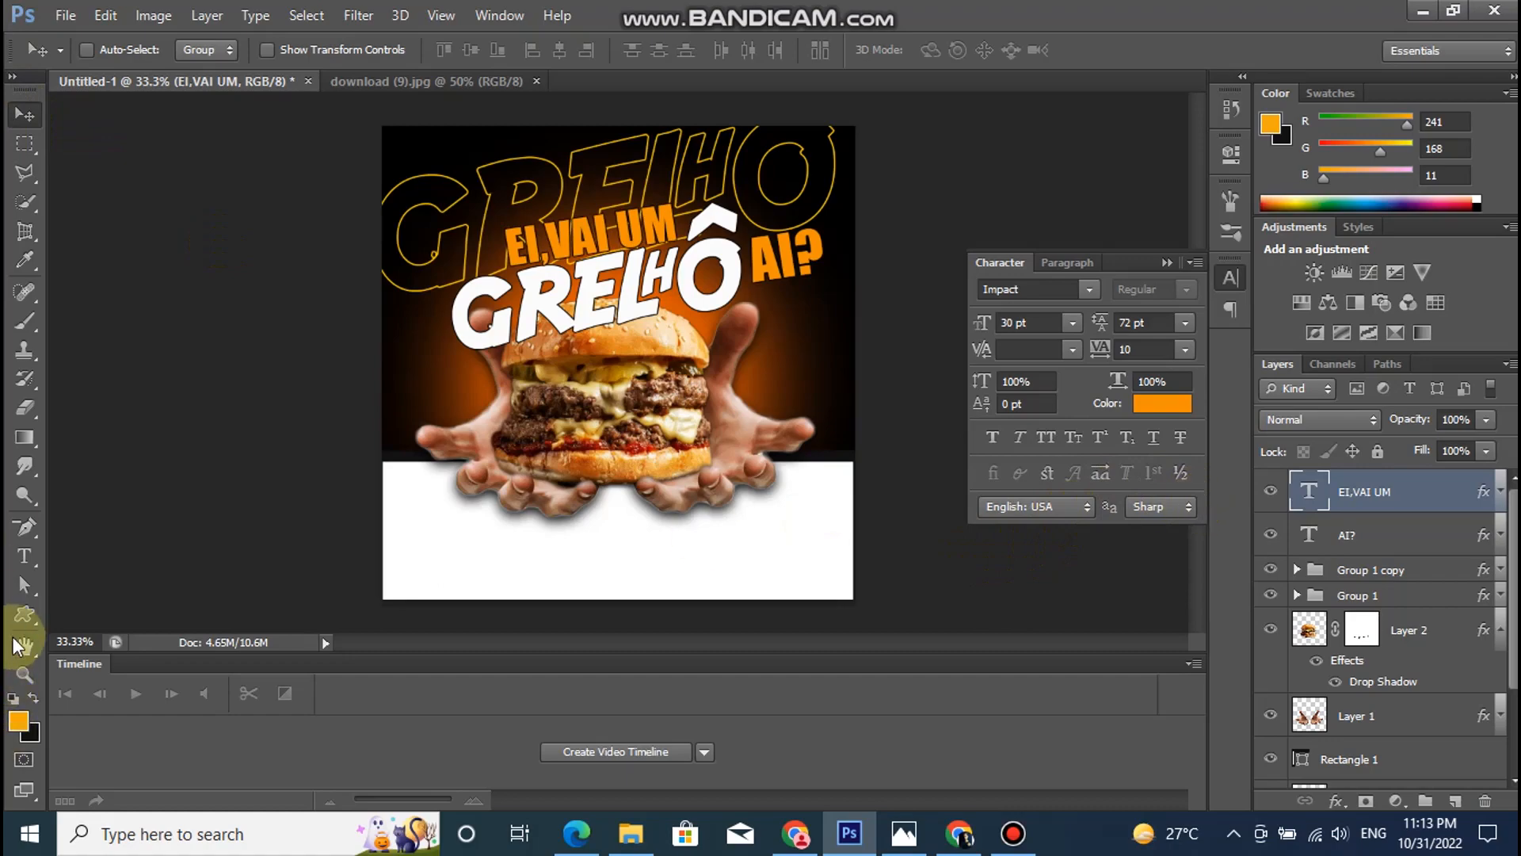
- Draw a speech bubble shape about 123 × 87 px by the left hand on the white band, with no fill
left_click(24, 614)
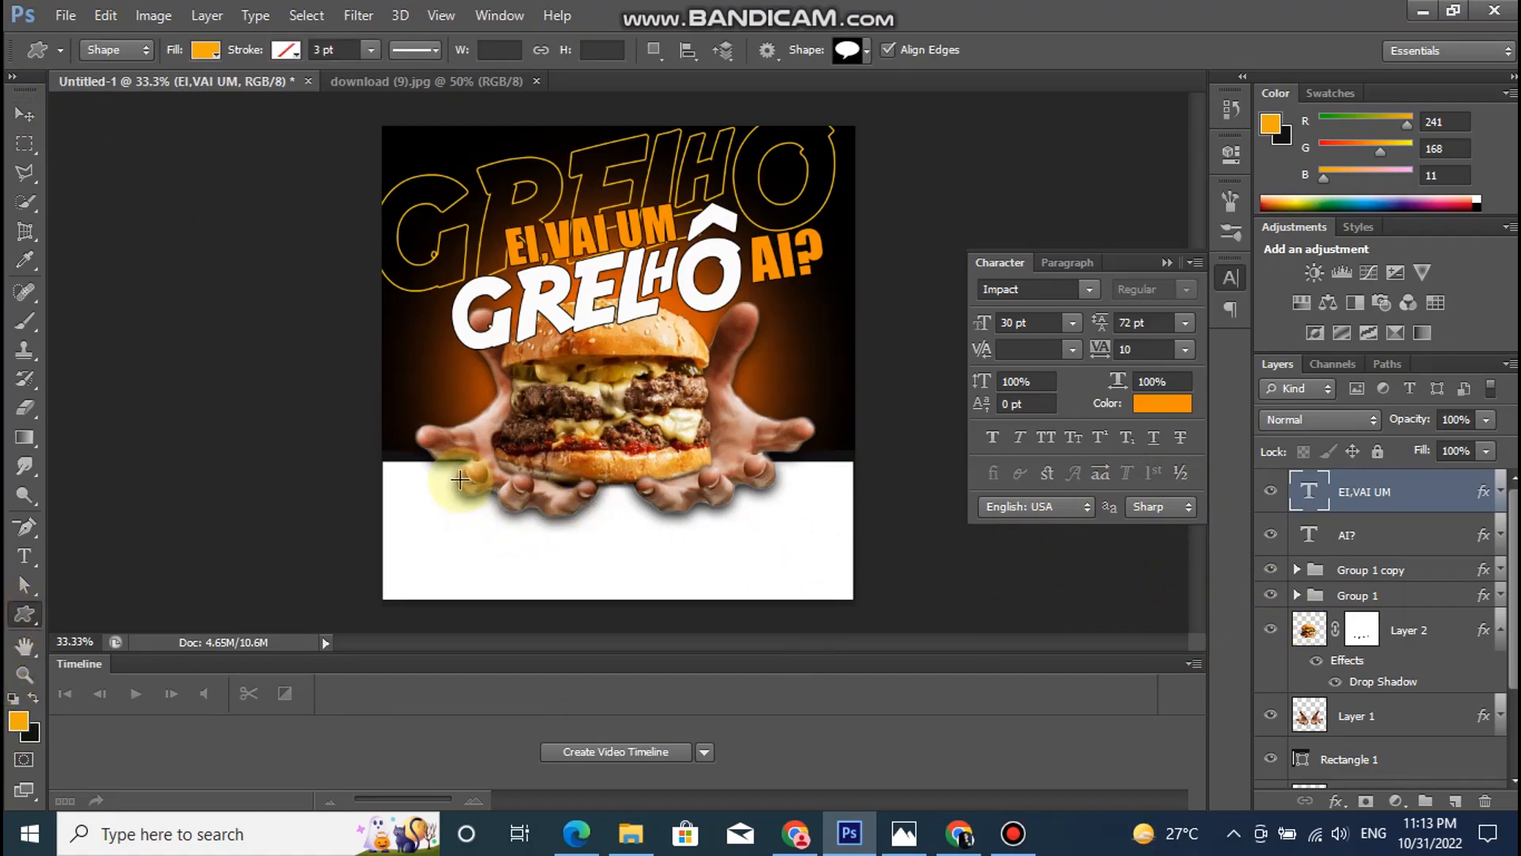
left_click_drag(445, 480, 491, 520)
left_click(205, 50)
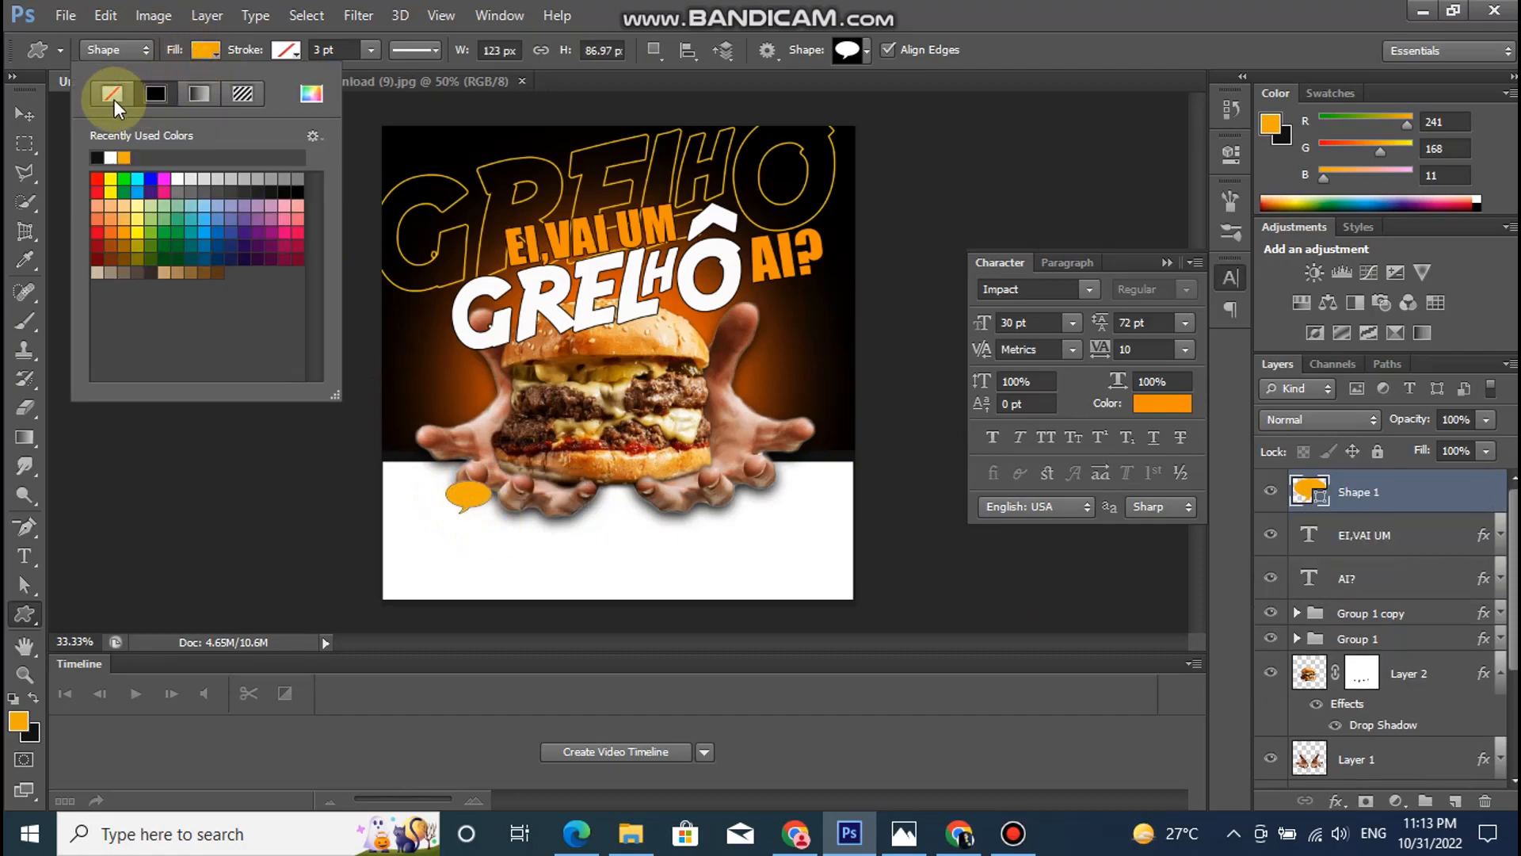
left_click(112, 93)
- Give the speech bubble a black stroke 1.33 pt wide
left_click(286, 50)
left_click(182, 156)
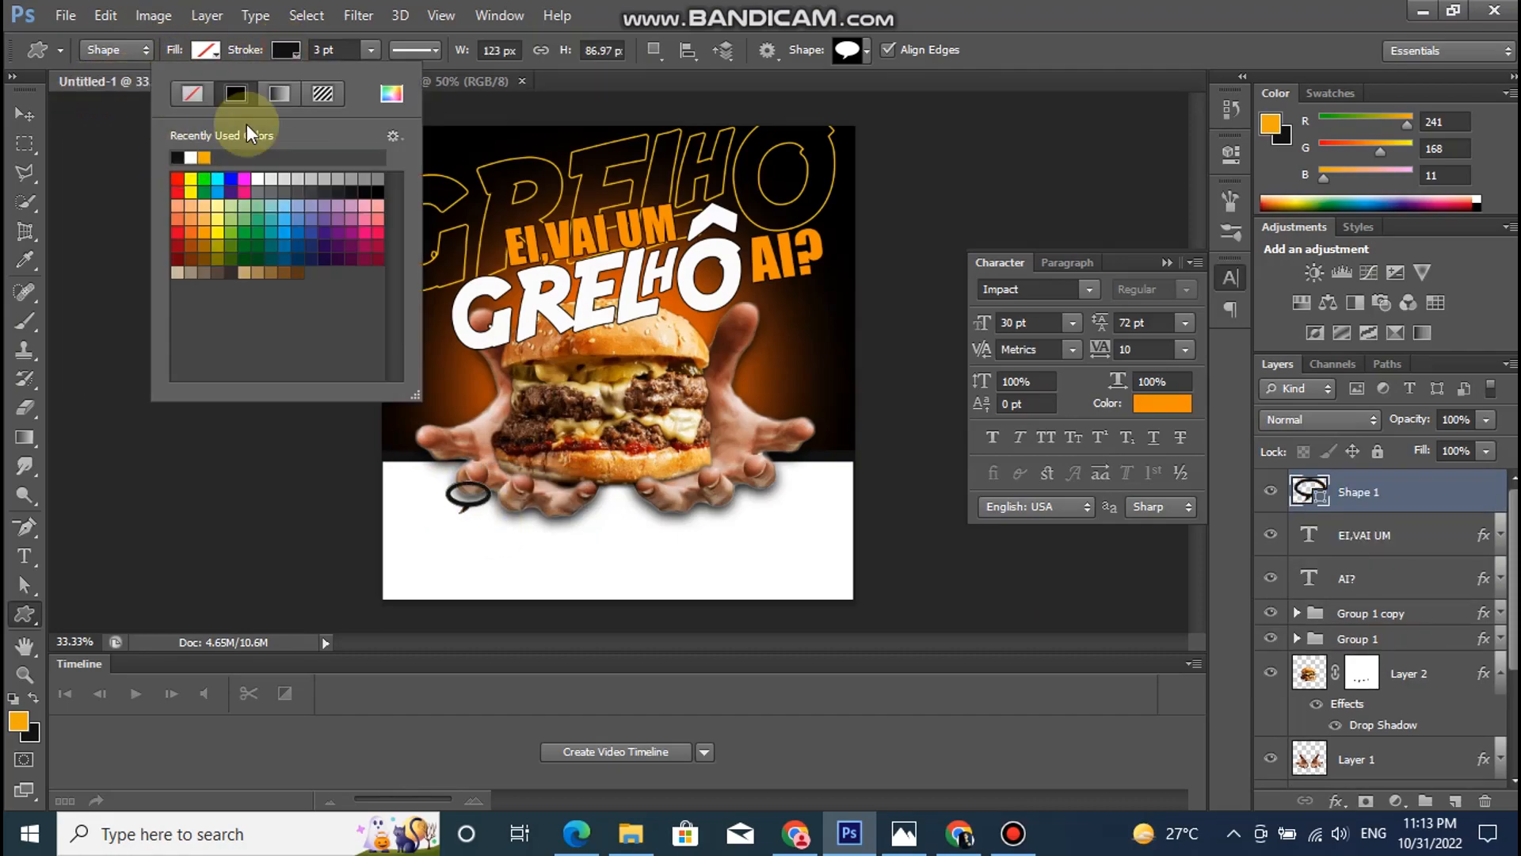
left_click(367, 51)
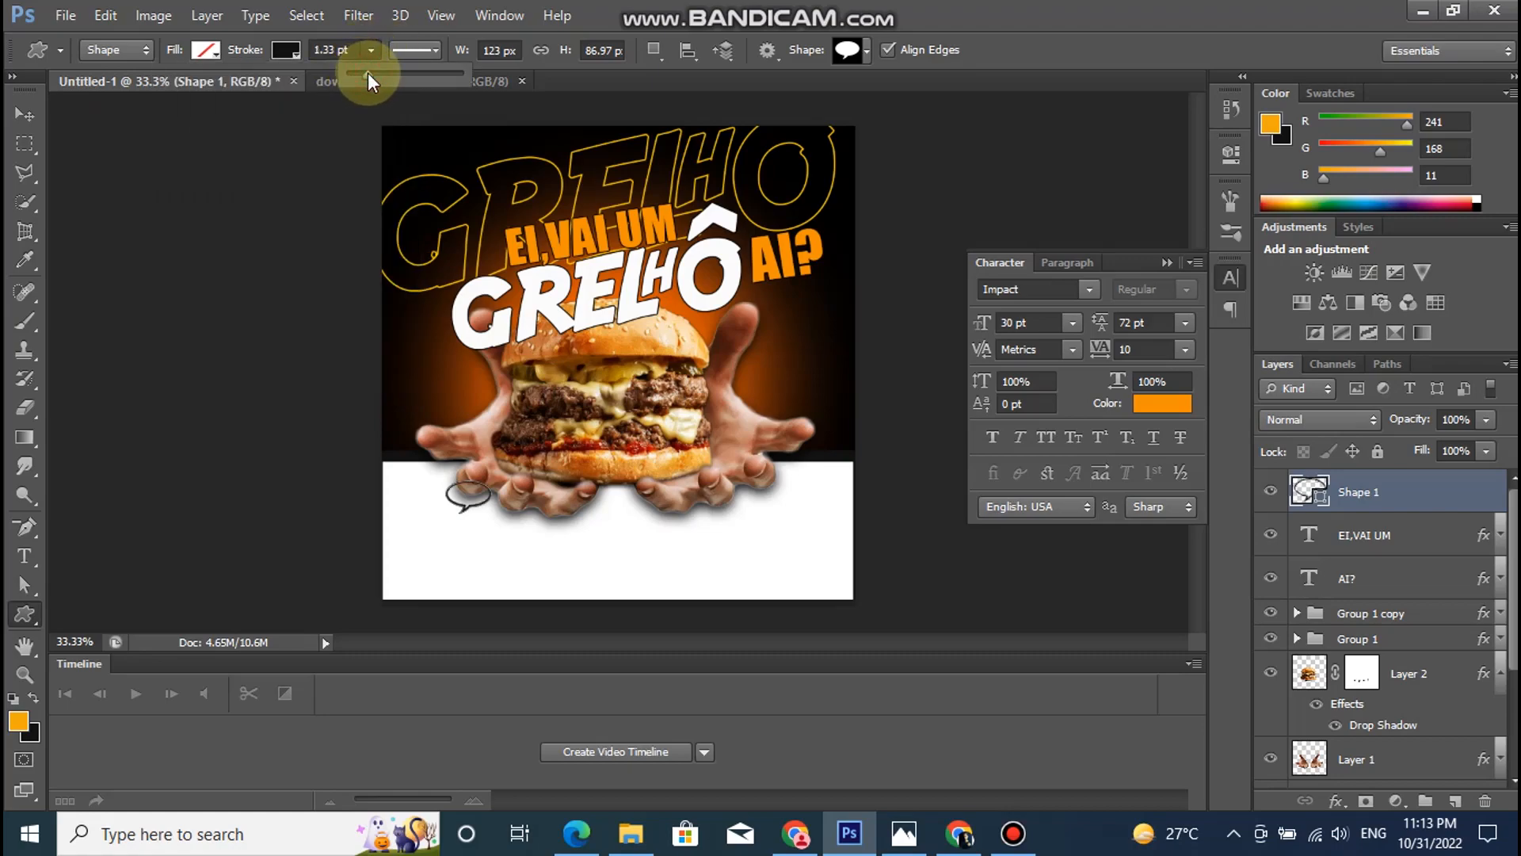
- Move the speech bubble layer, Shape 1, below the hands layer, Layer 1
key("v")
left_click_drag(1426, 492, 1401, 768)
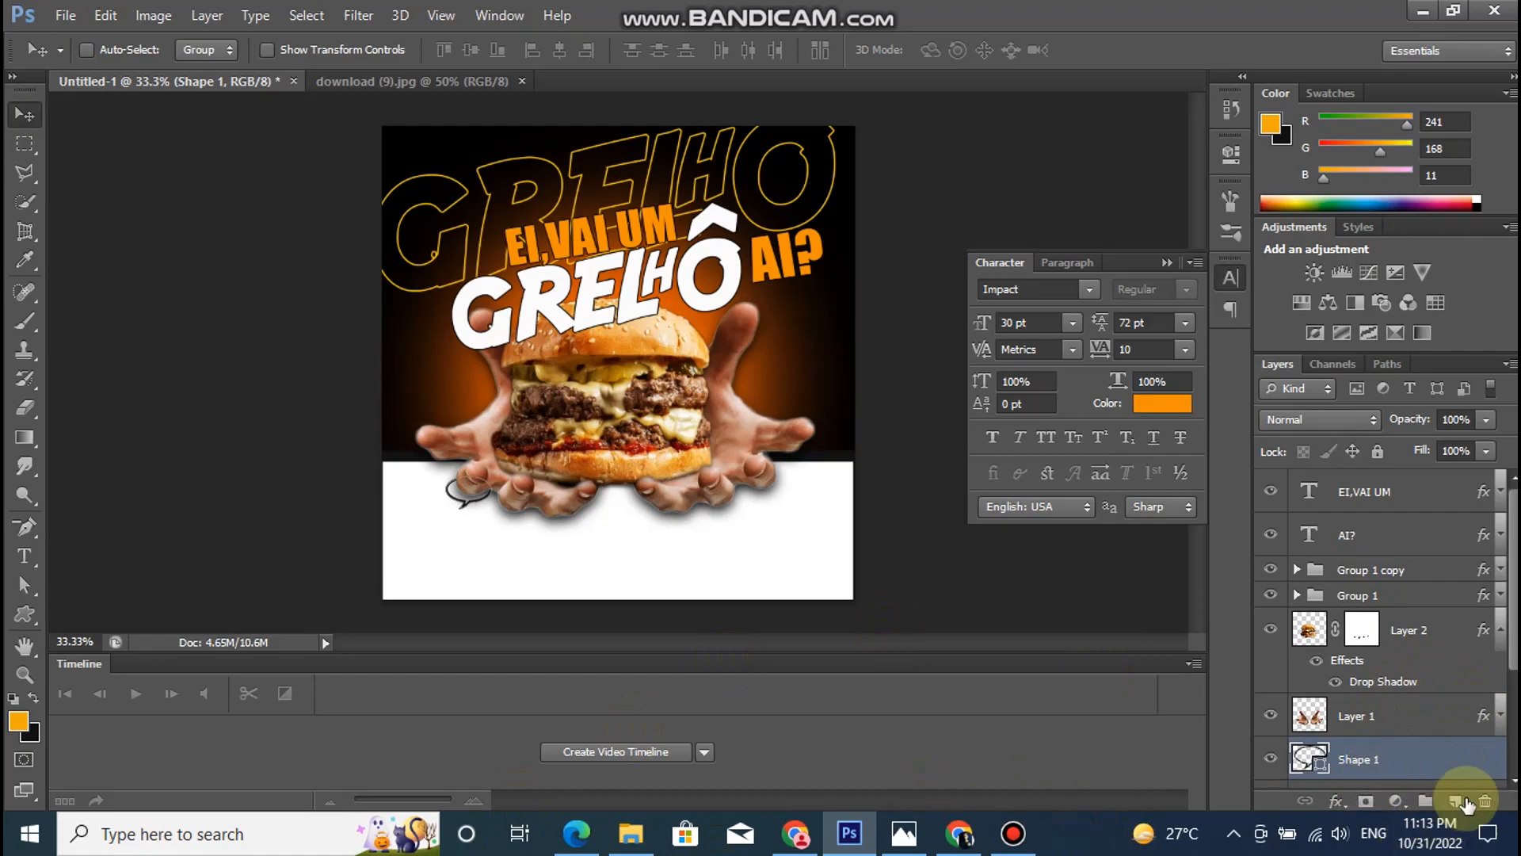
- Draw a heart shape about 90 × 78 px on a new layer, beside the speech bubble on the white band
left_click(1455, 800)
left_click(24, 618)
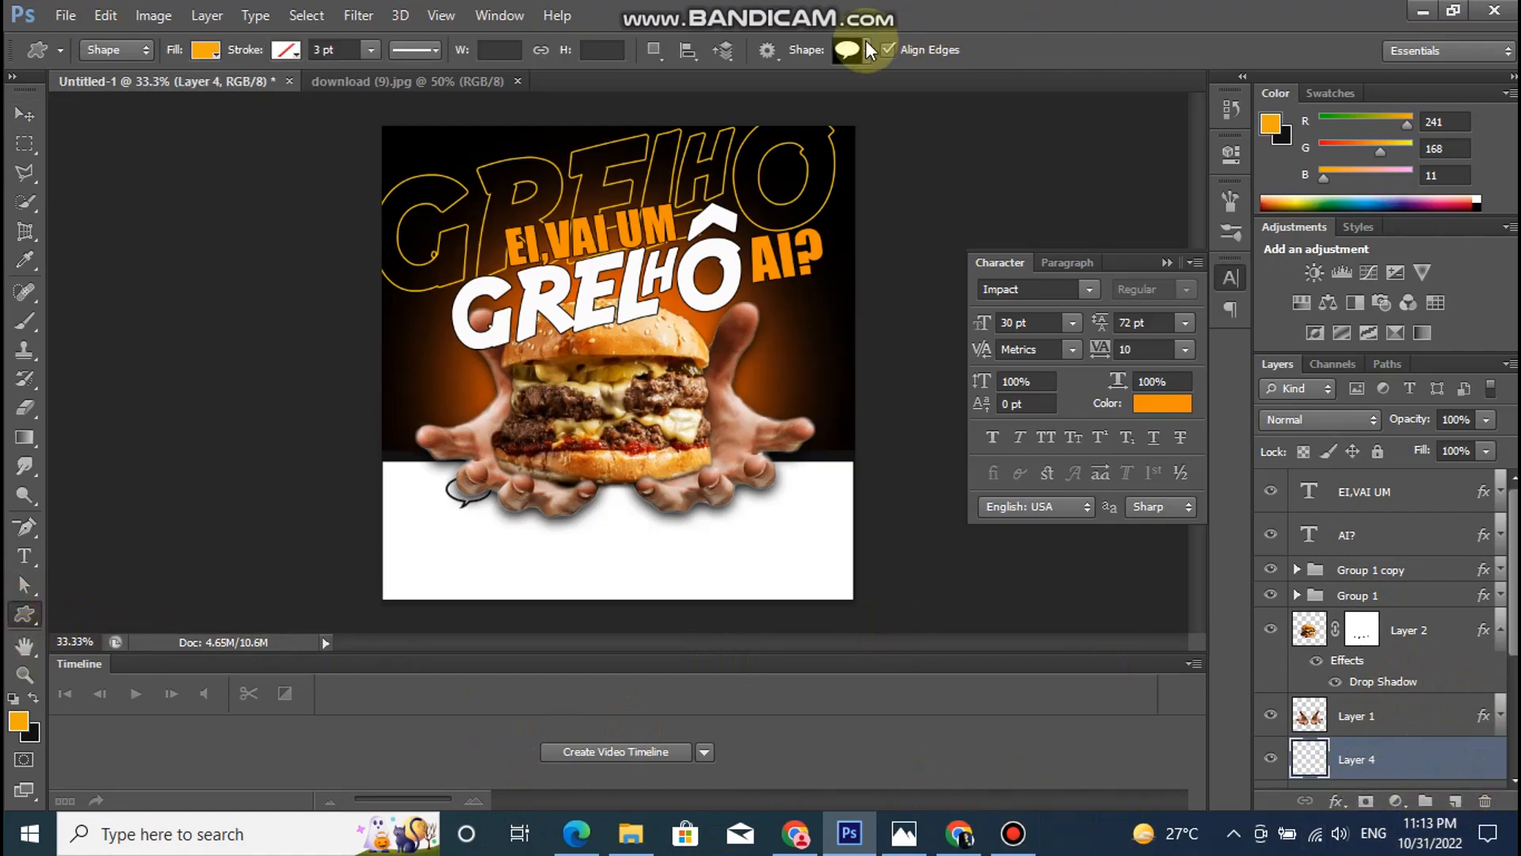
left_click(863, 48)
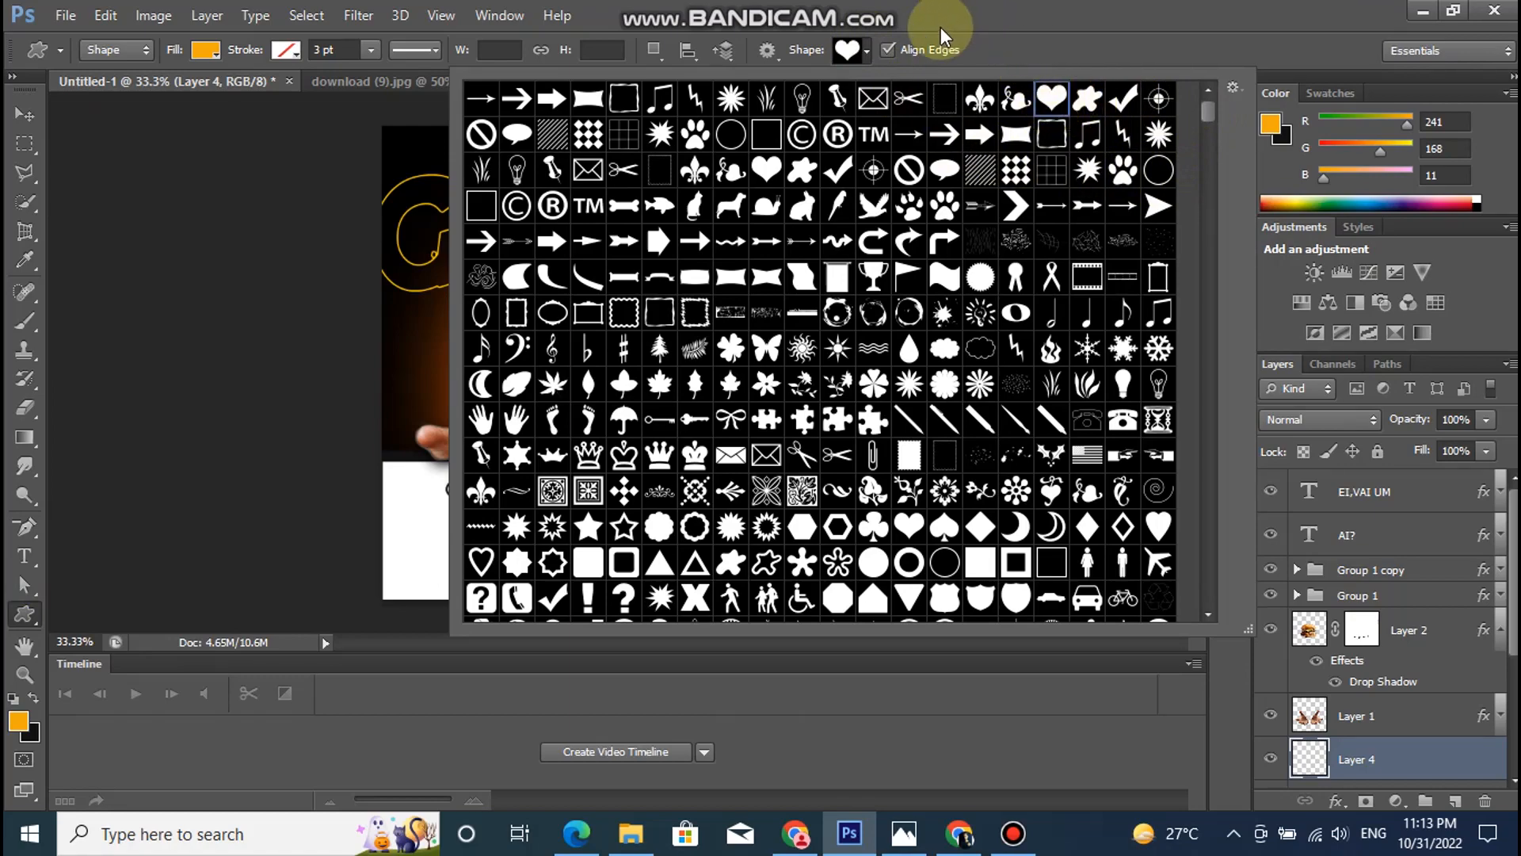
left_click(857, 57)
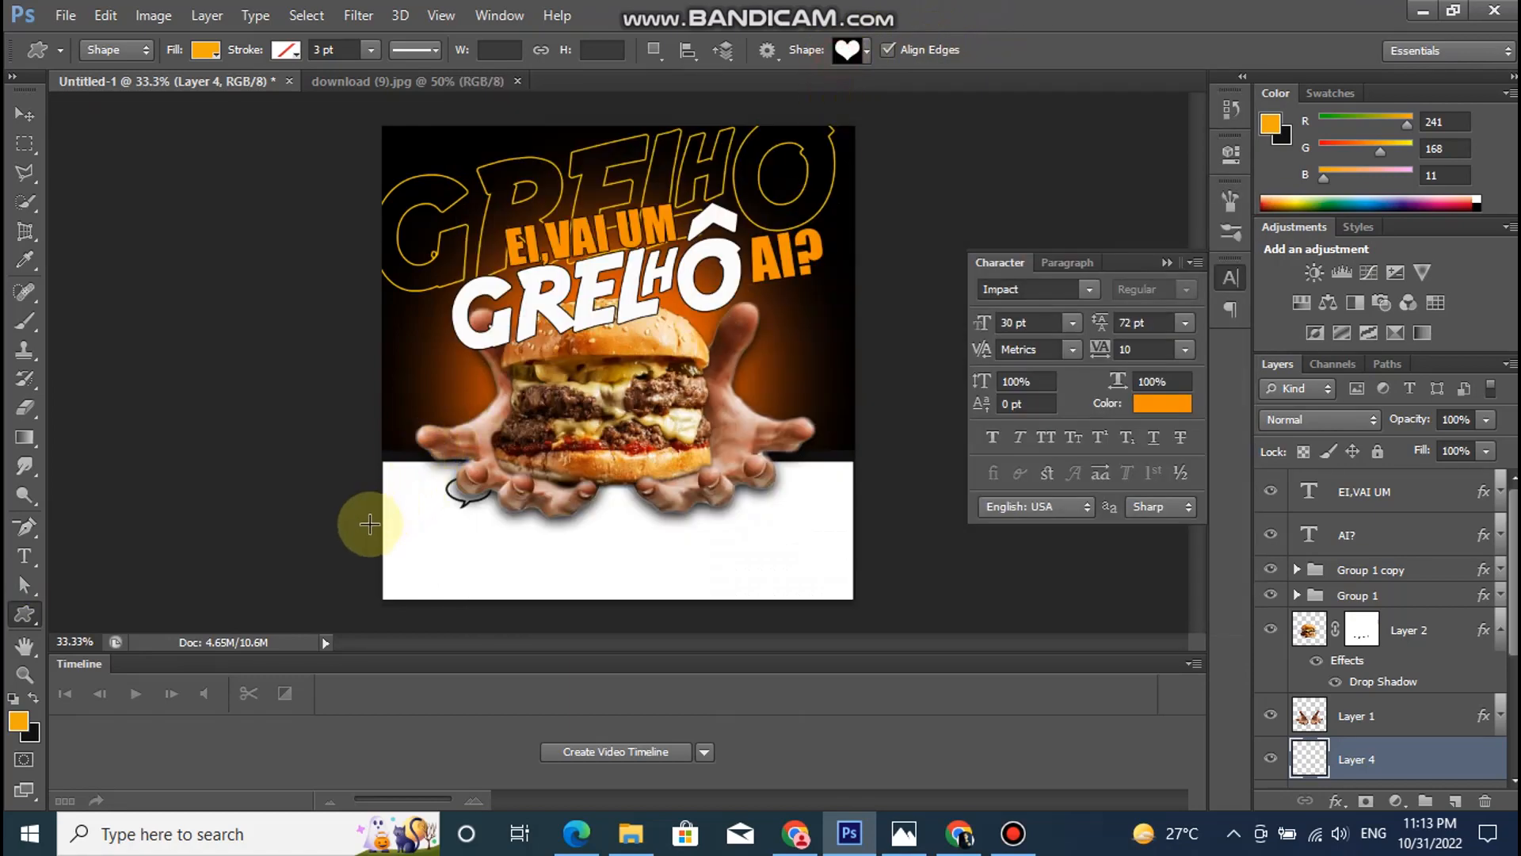
left_click_drag(401, 483, 433, 514)
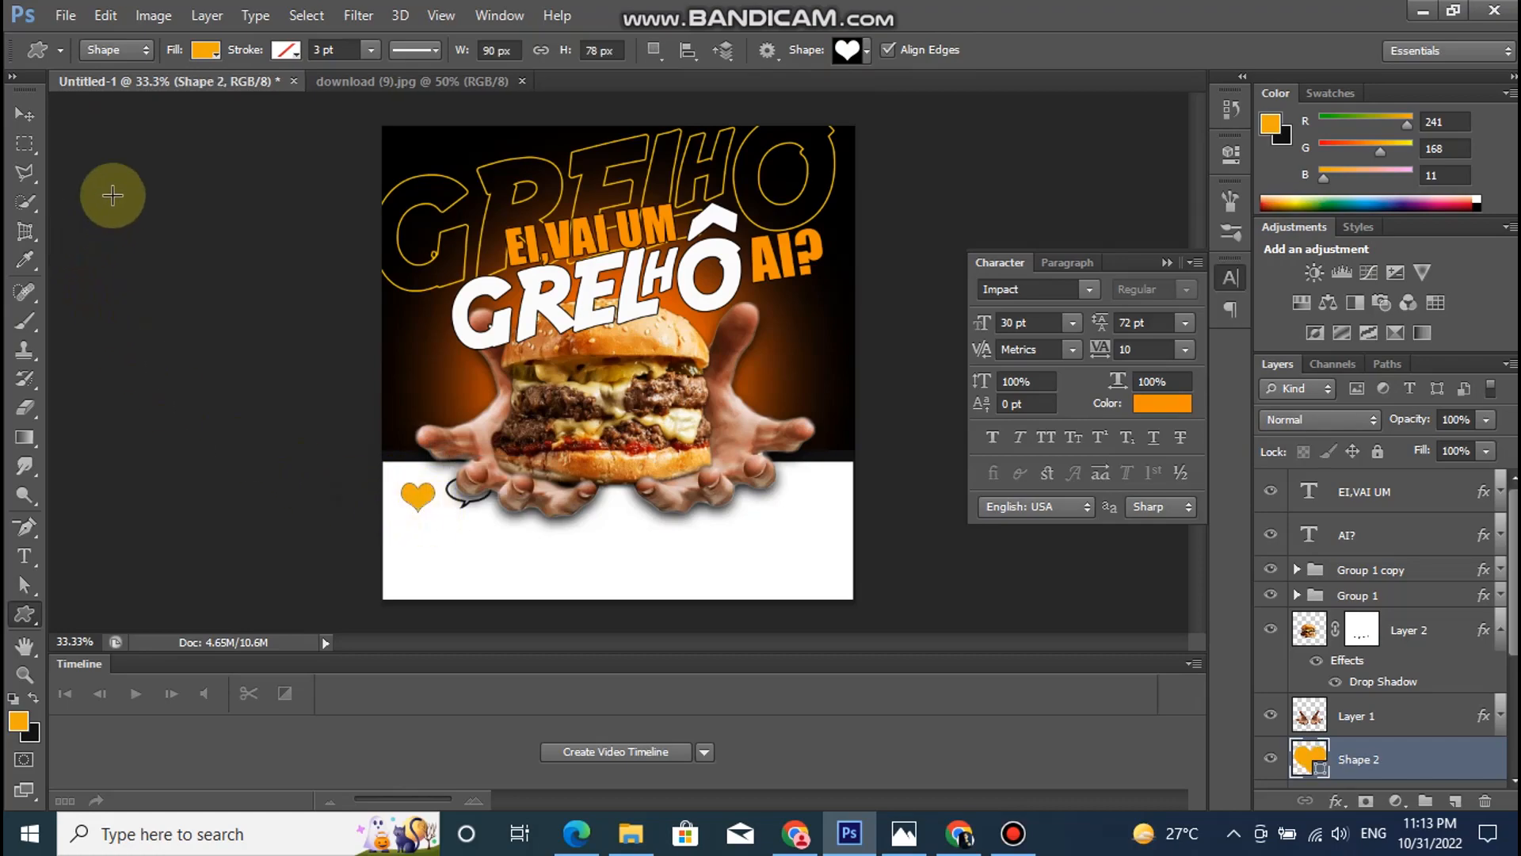
- Set the heart's fill to a soft red, about #e73838
left_click(206, 50)
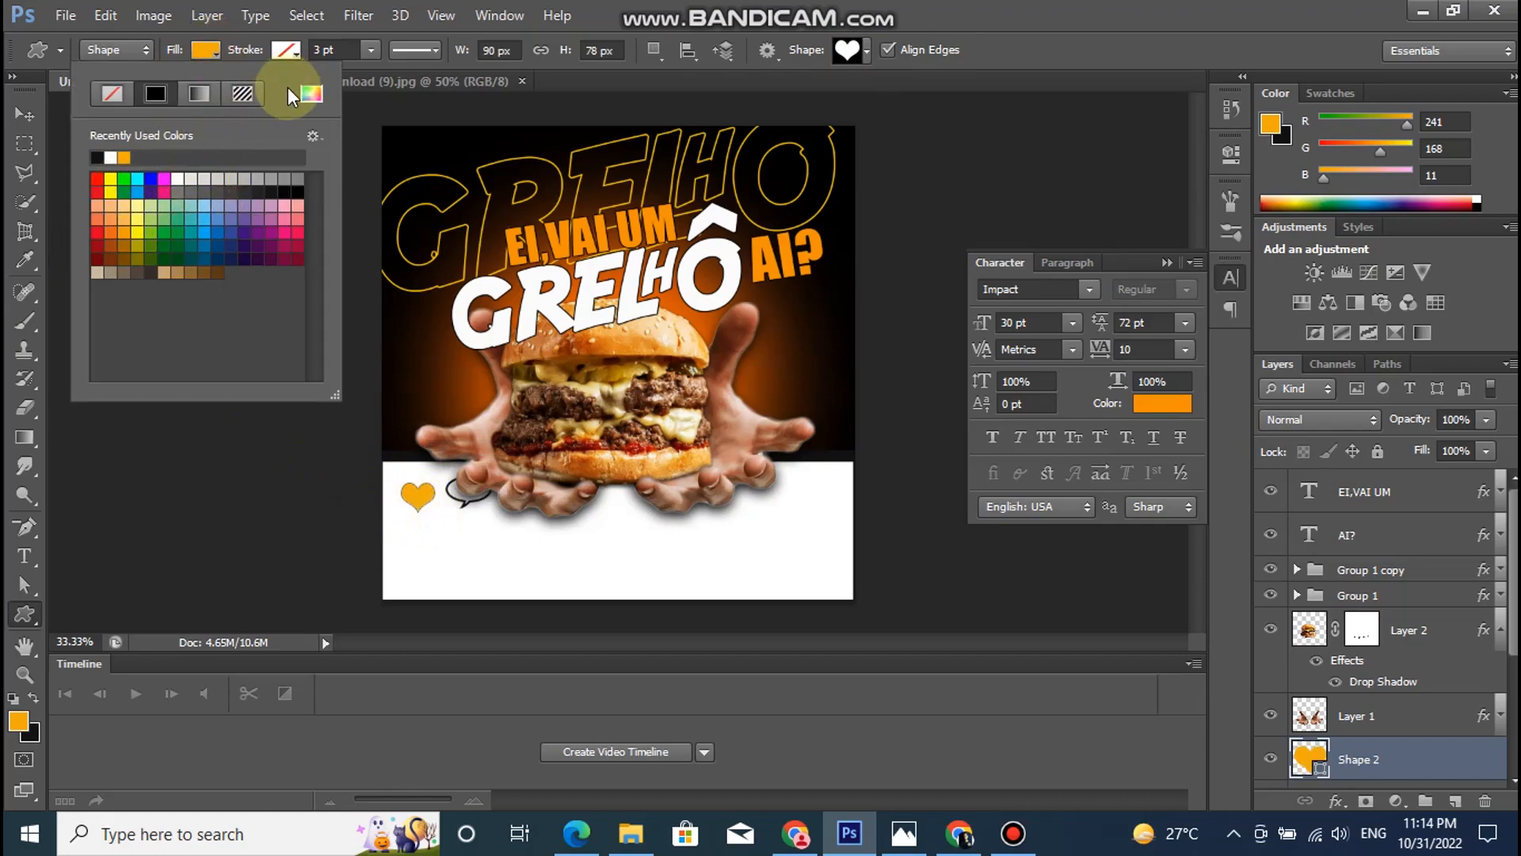
left_click(312, 94)
left_click_drag(1352, 626, 1343, 646)
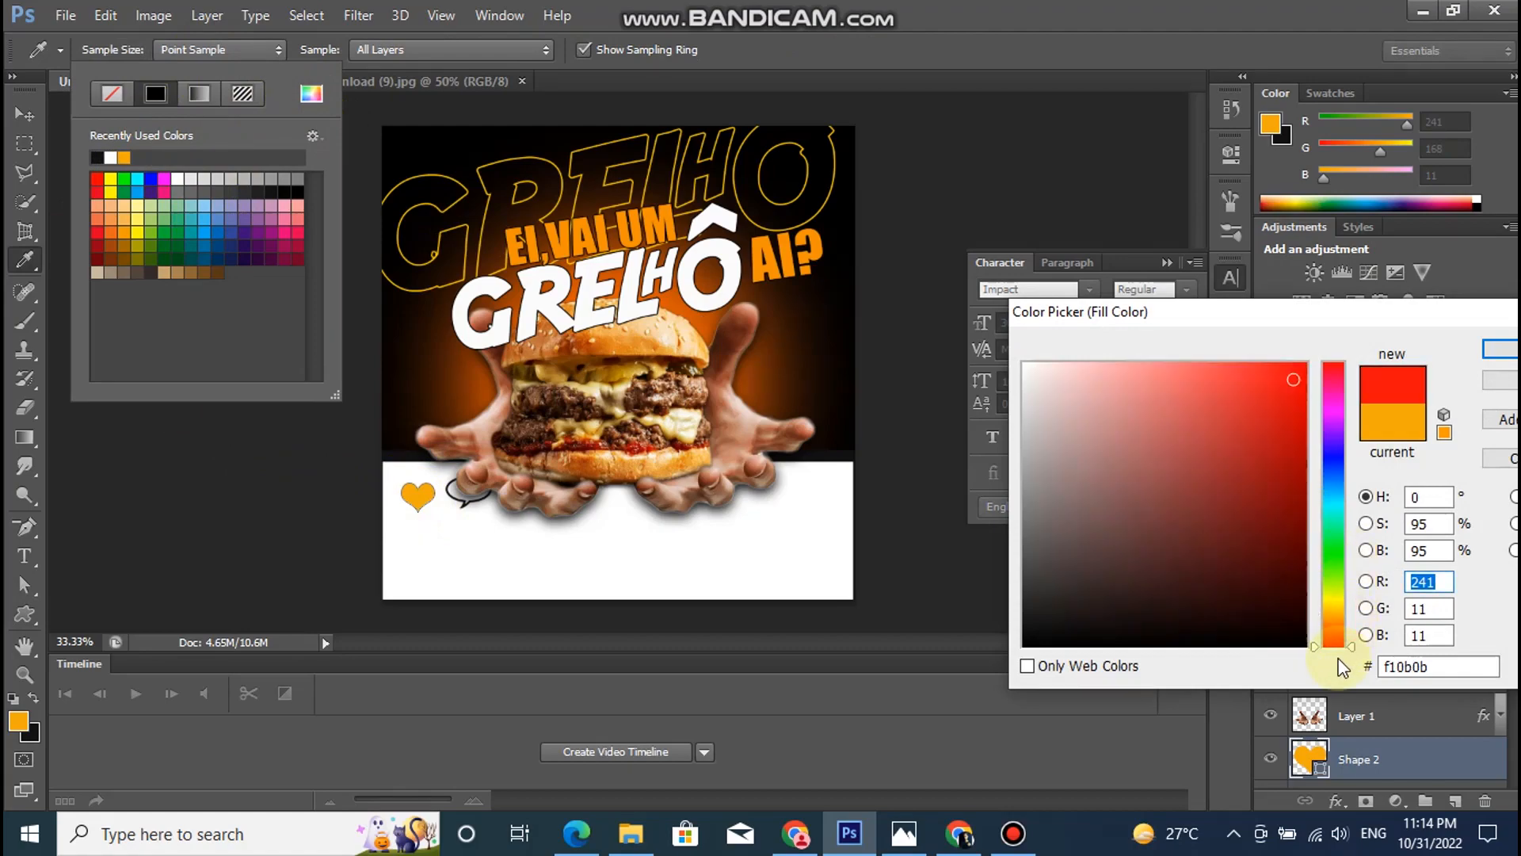
left_click(1505, 351)
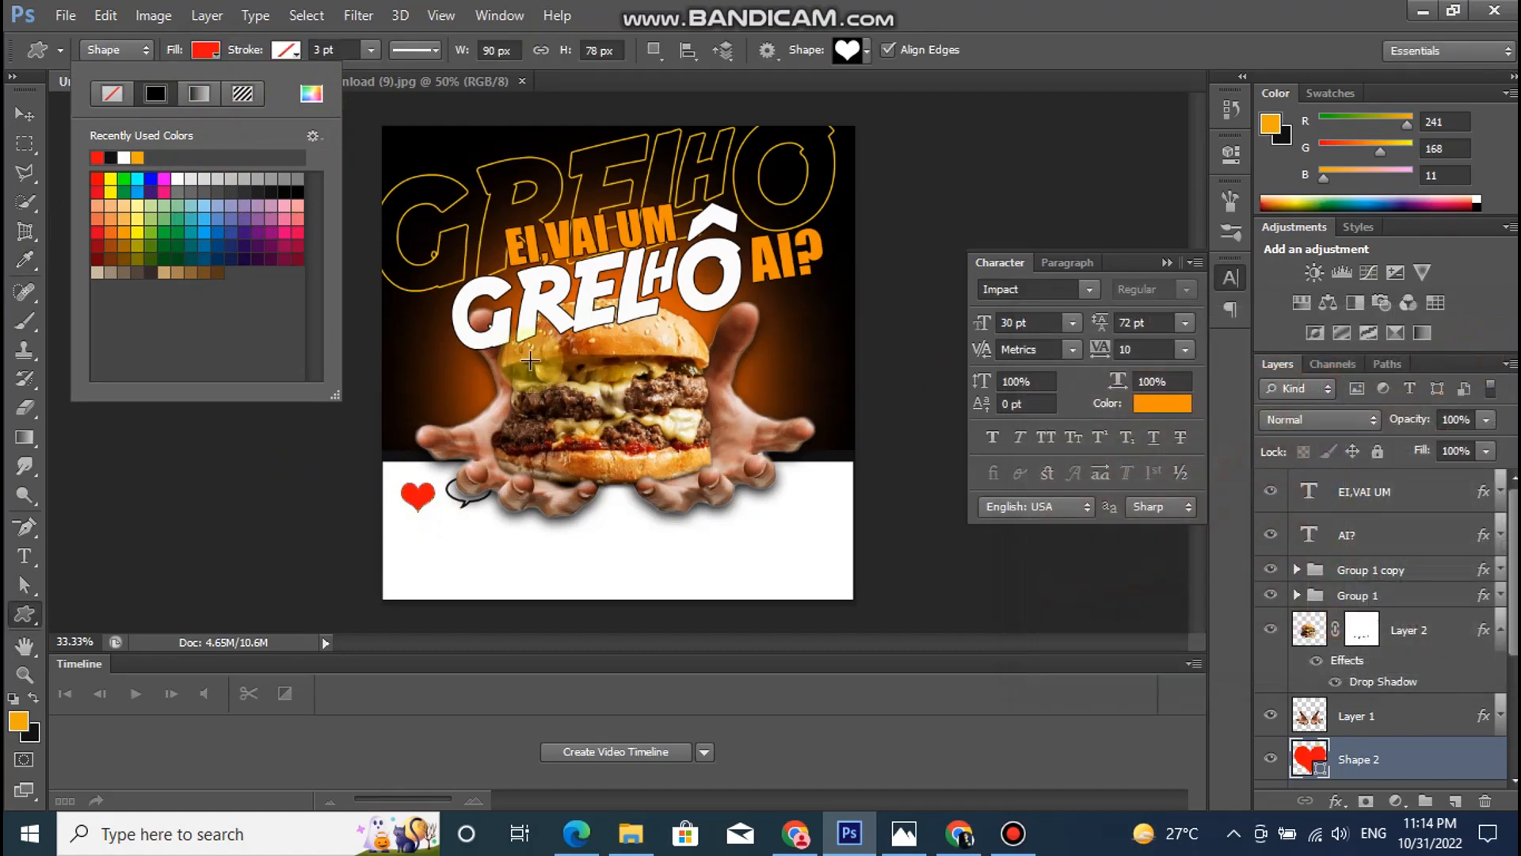
left_click(312, 93)
left_click_drag(1205, 411, 1233, 391)
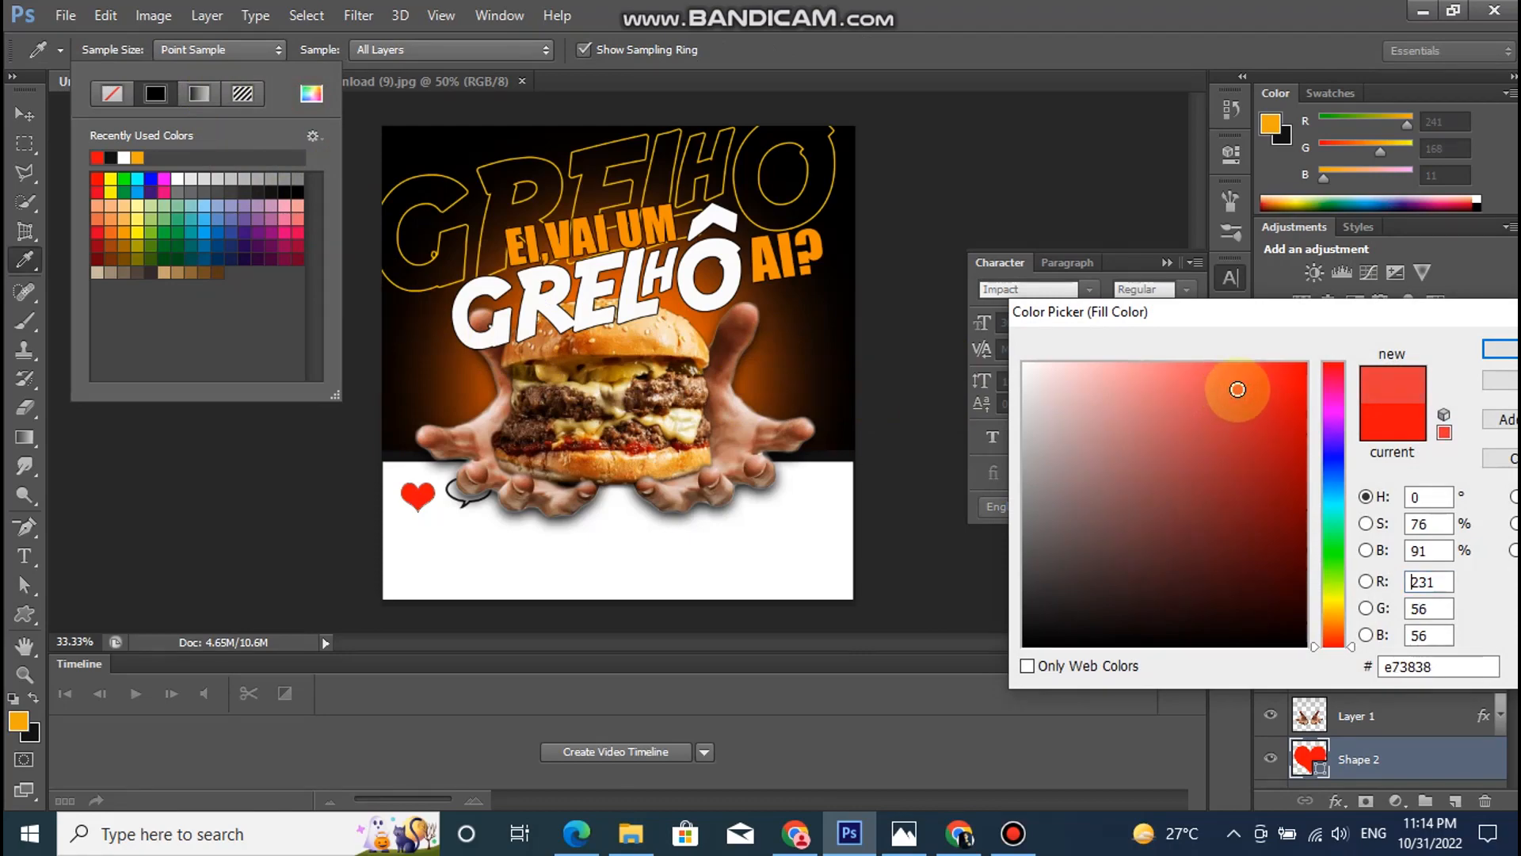
left_click(1499, 349)
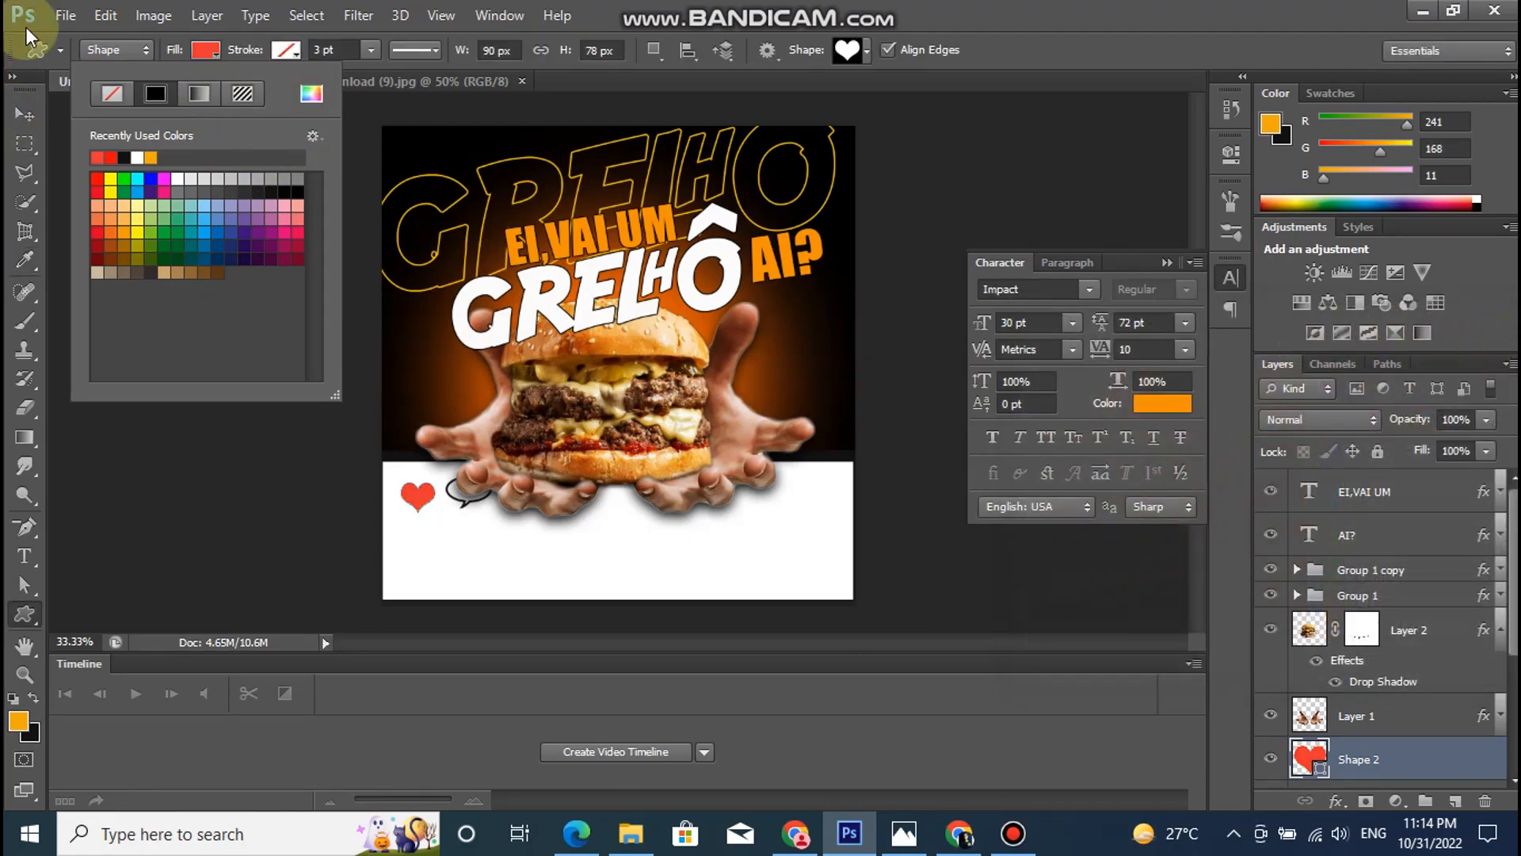
- Move the heart slightly up and to the left, away from the speech bubble
left_click(24, 114)
left_click(25, 114)
left_click(426, 502)
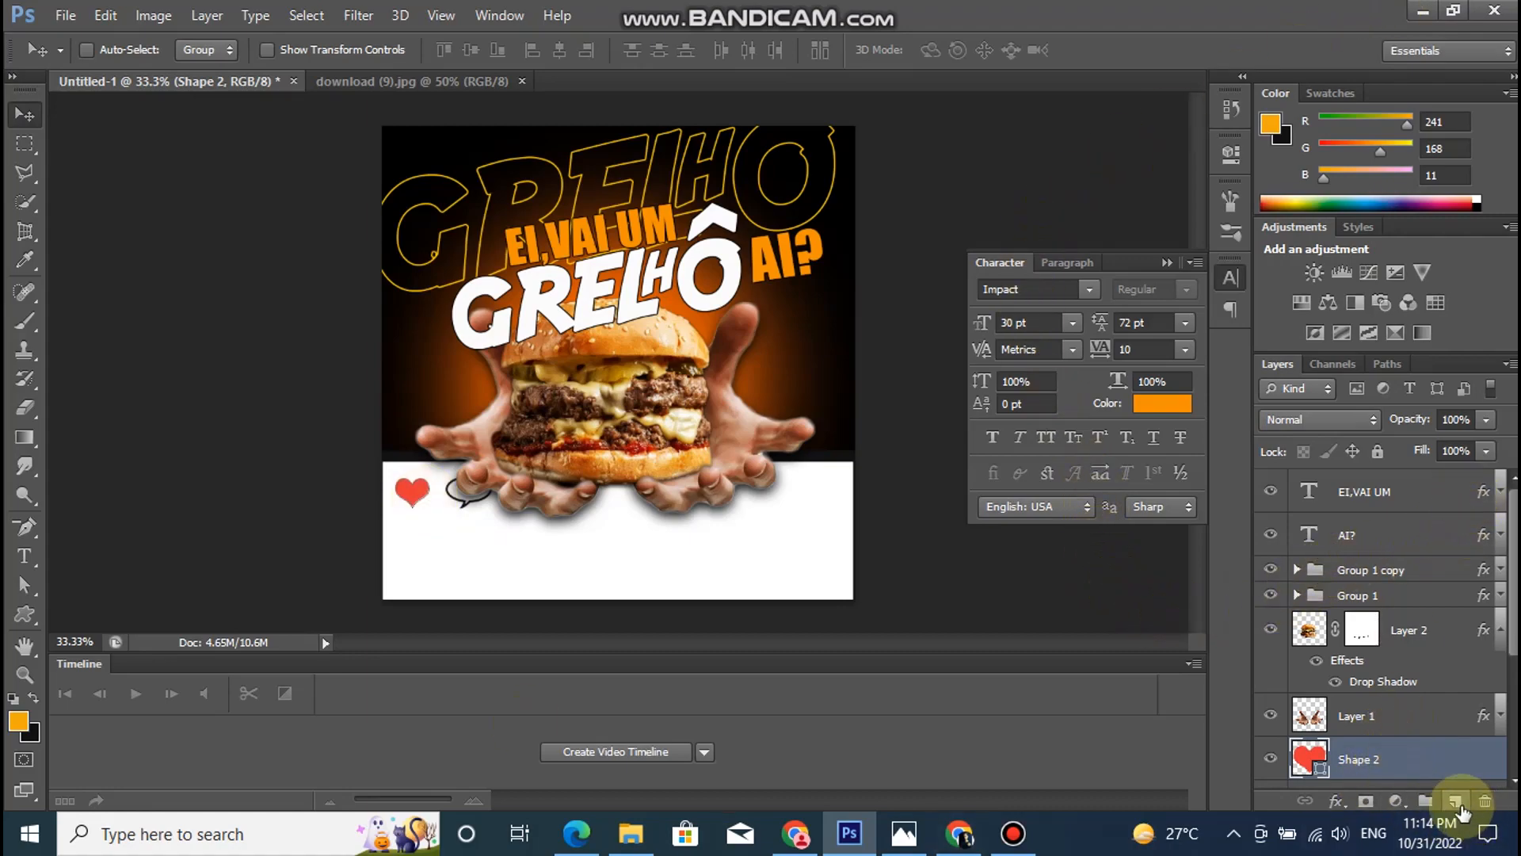
- Draw a square about 87 × 87 px on a new layer, on the white band near the right-hand edge of the poster
left_click(1455, 801)
left_click(25, 613)
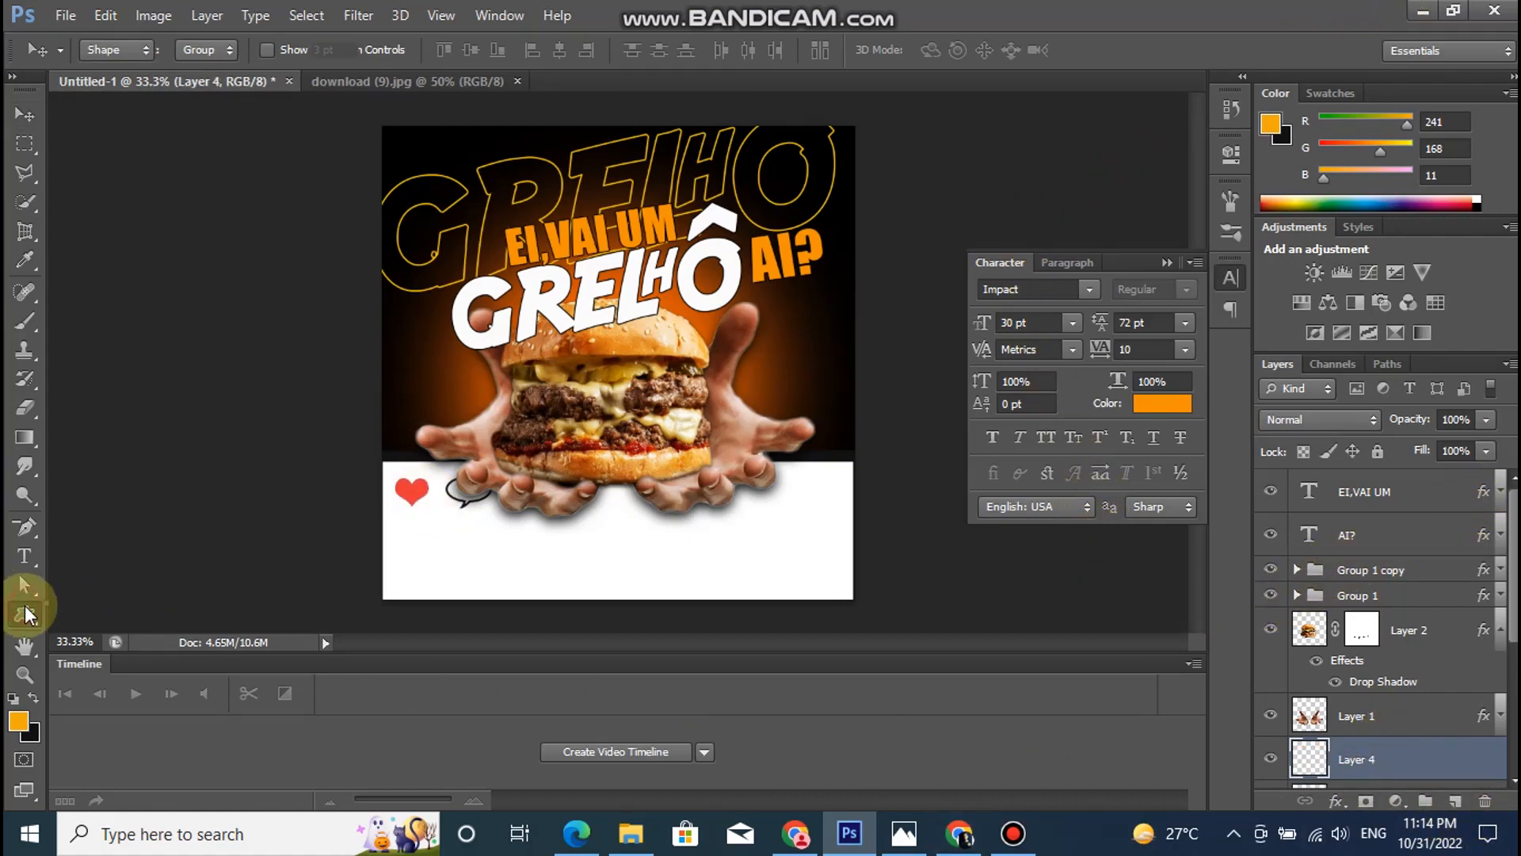
right_click(26, 613)
left_click(127, 606)
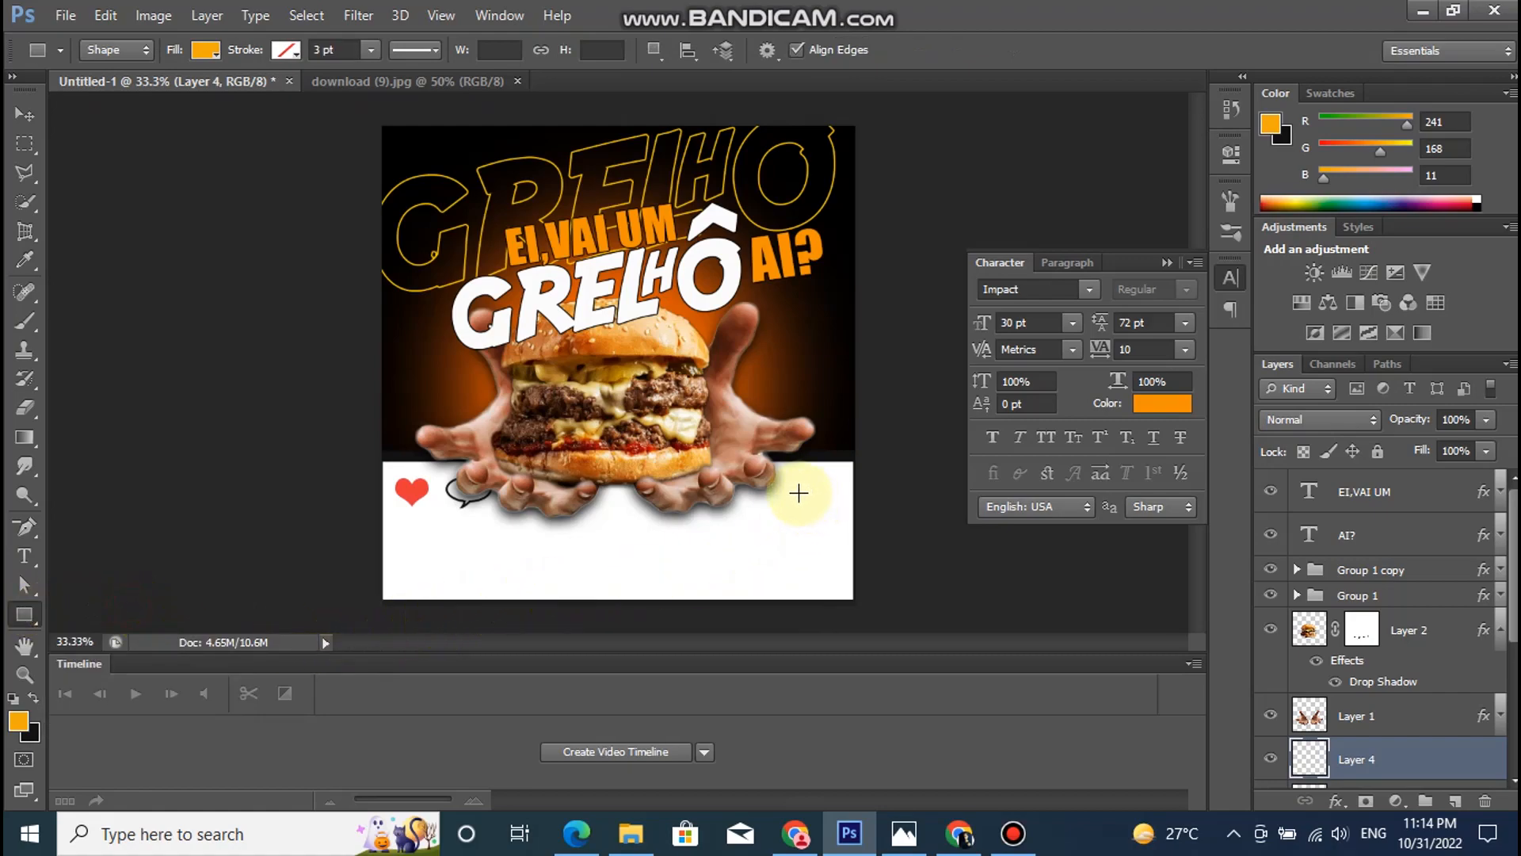
left_click_drag(793, 488, 824, 530)
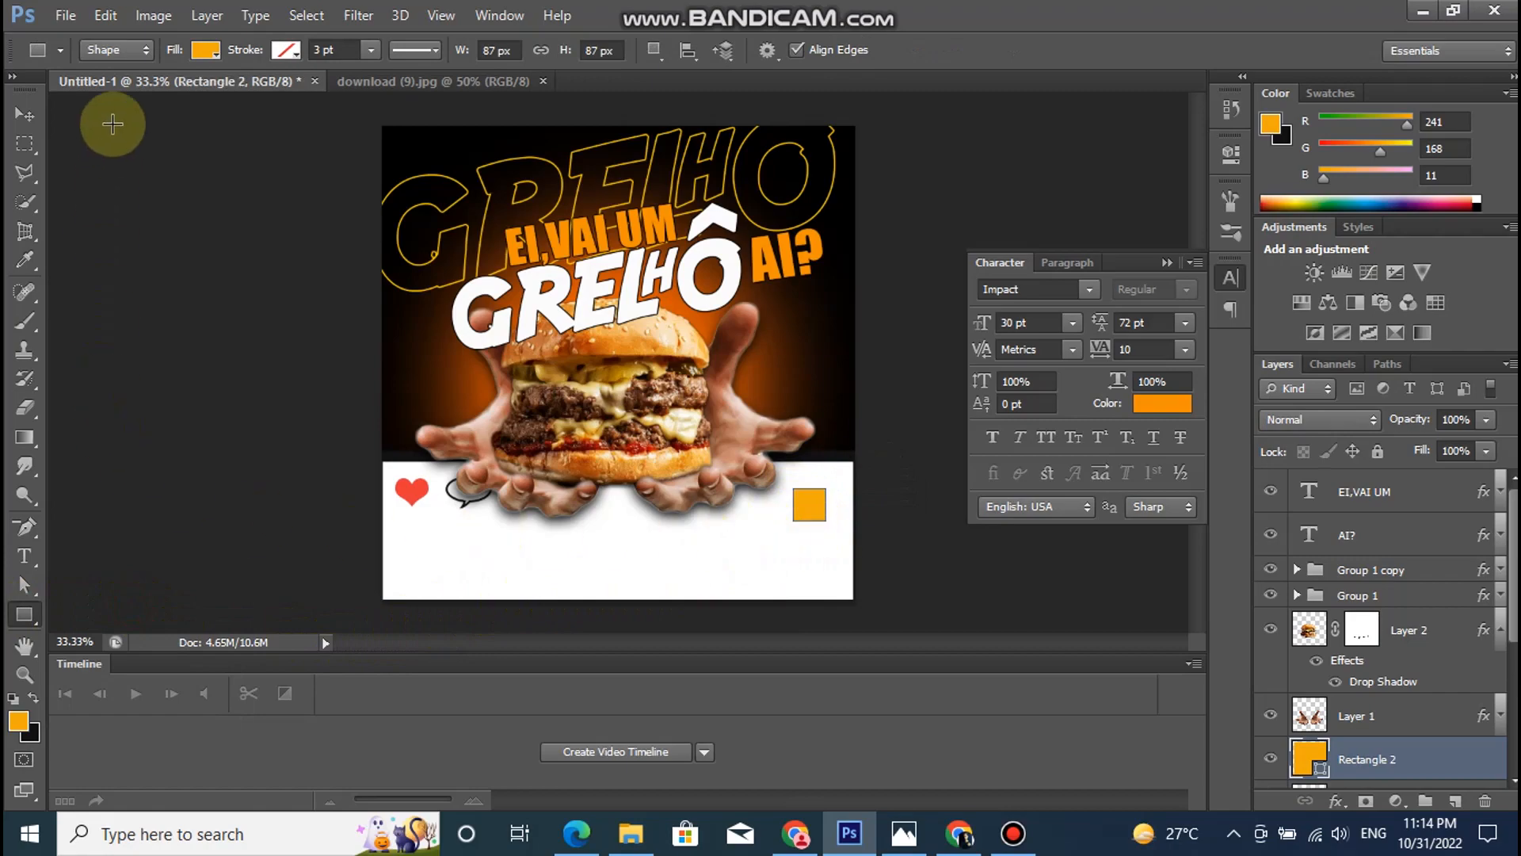
- Remove the square's fill and give it a black stroke 1.33 pt wide
left_click(204, 50)
left_click(125, 93)
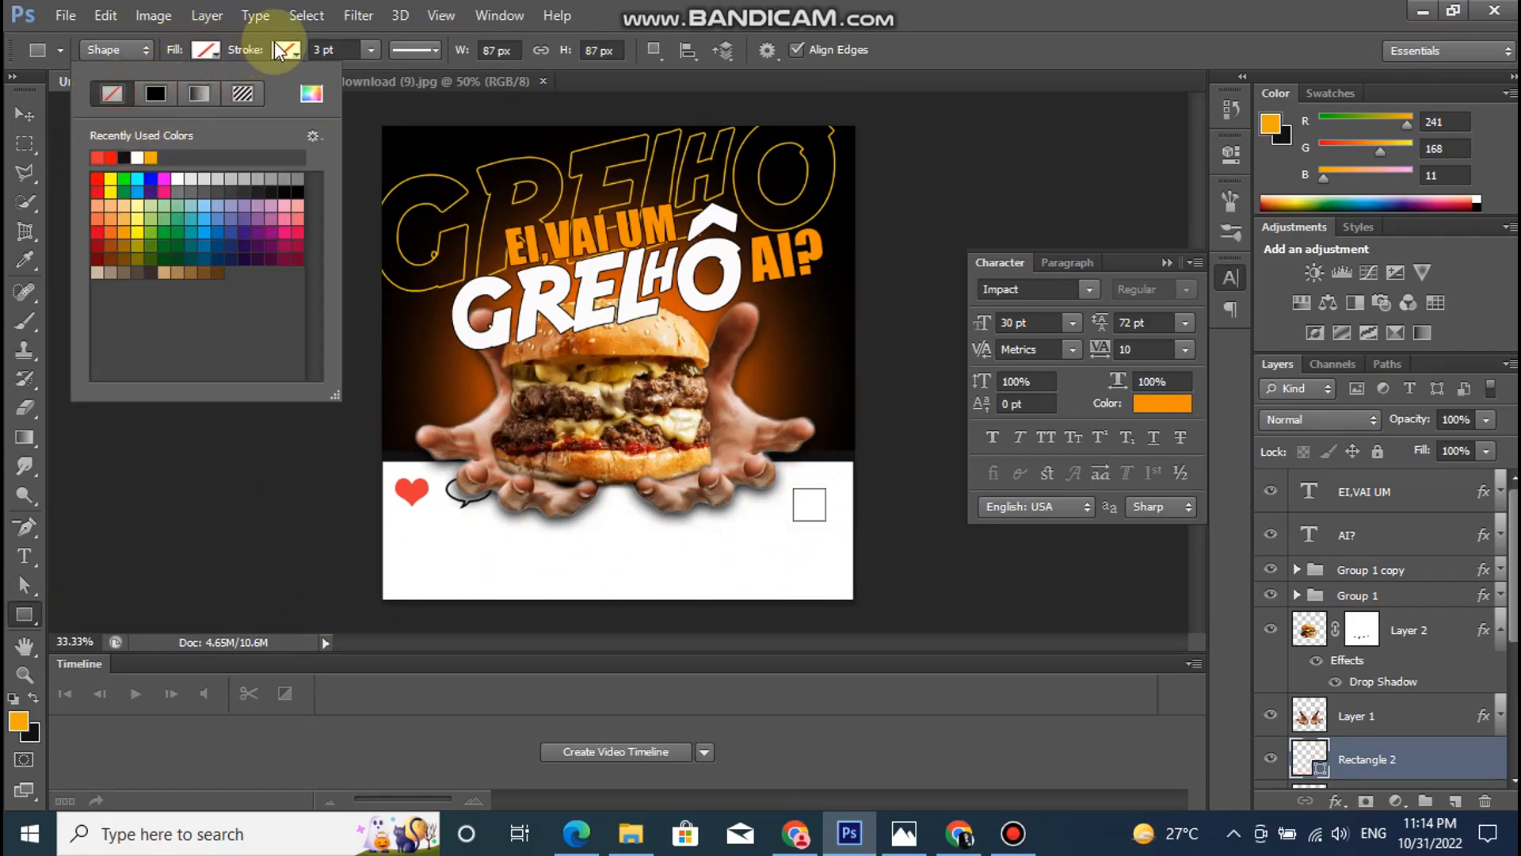
left_click(284, 50)
left_click(198, 155)
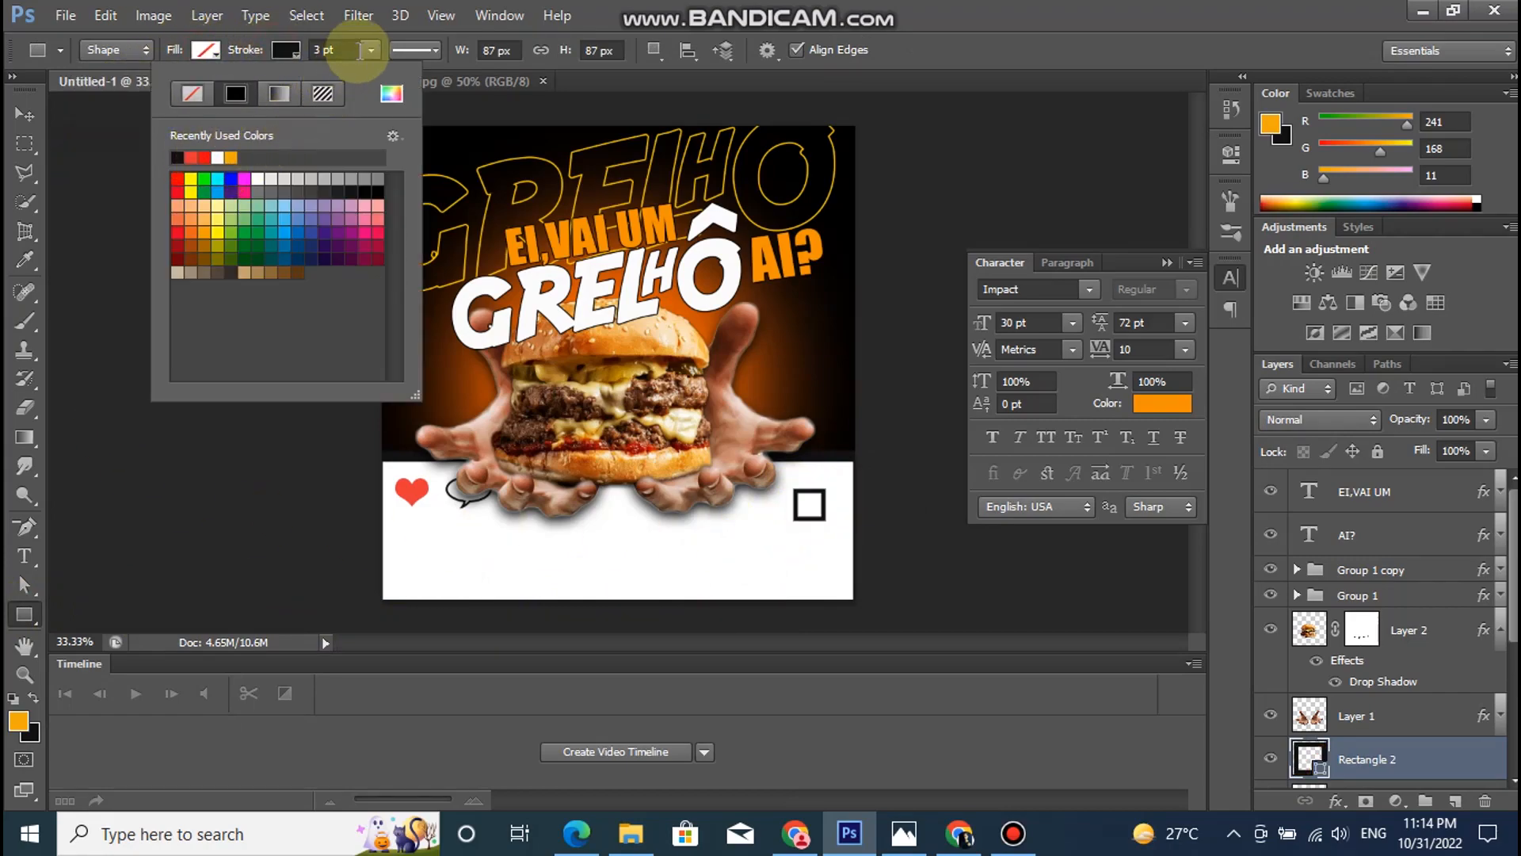
left_click(346, 80)
left_click_drag(368, 71, 369, 73)
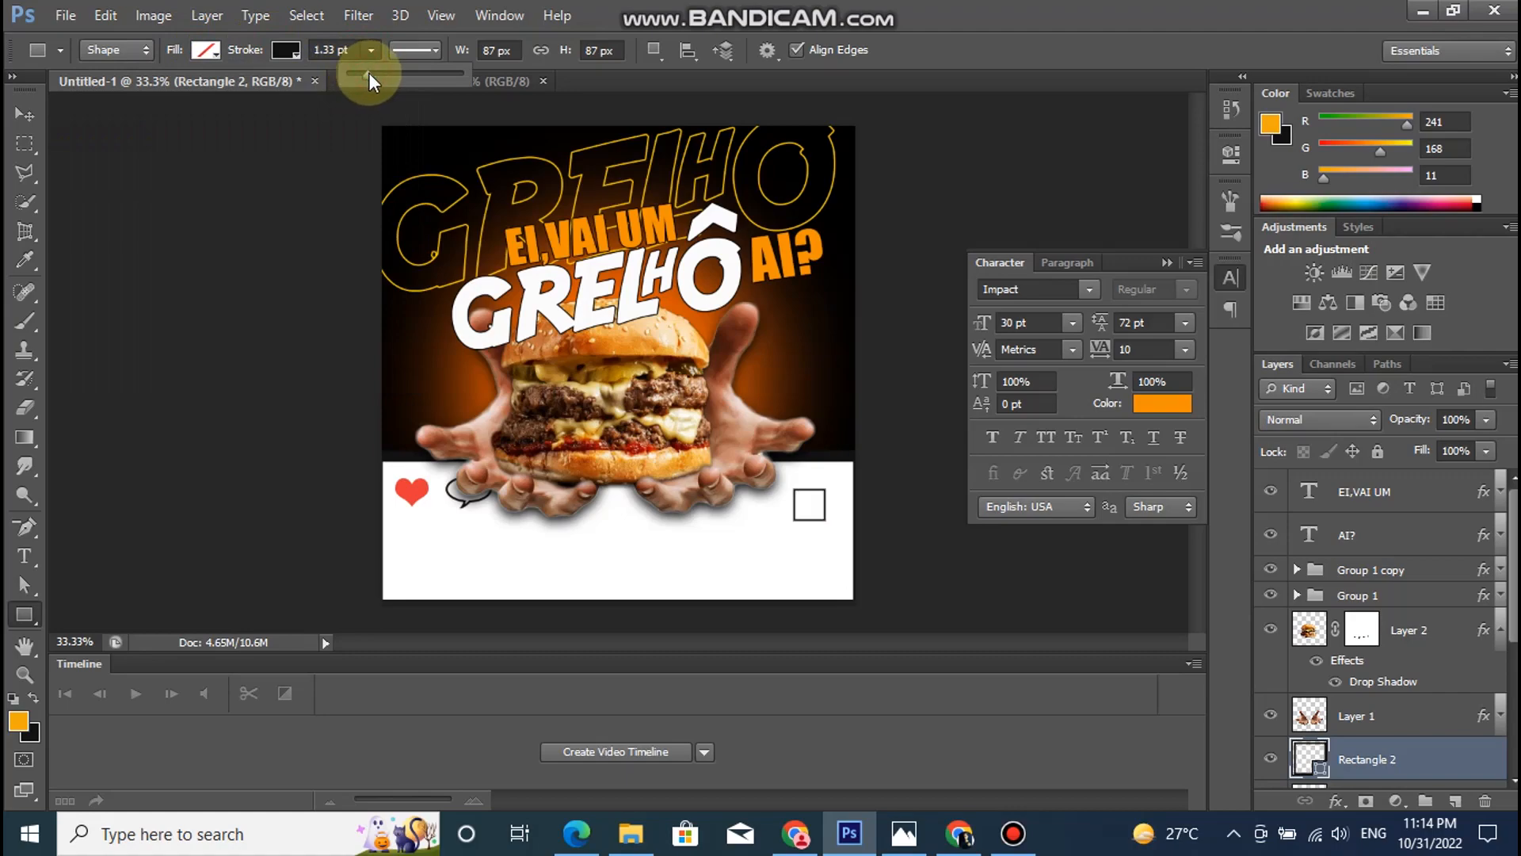
- Delete the square's lower-right anchor point to make a triangle, and duplicate its layer as Rectangle 2 copy
left_click(26, 528)
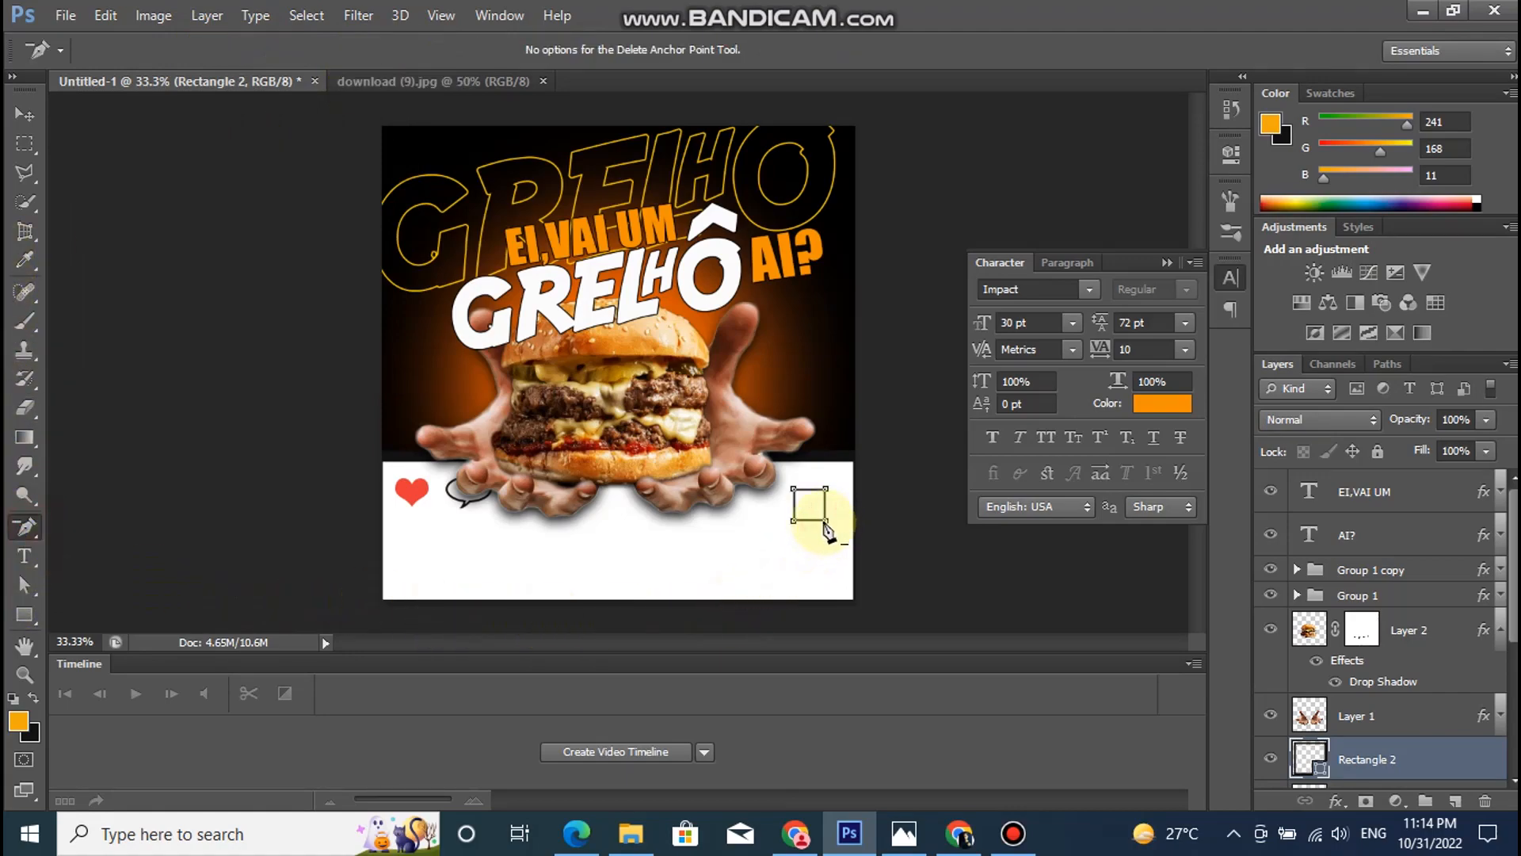
left_click(25, 114)
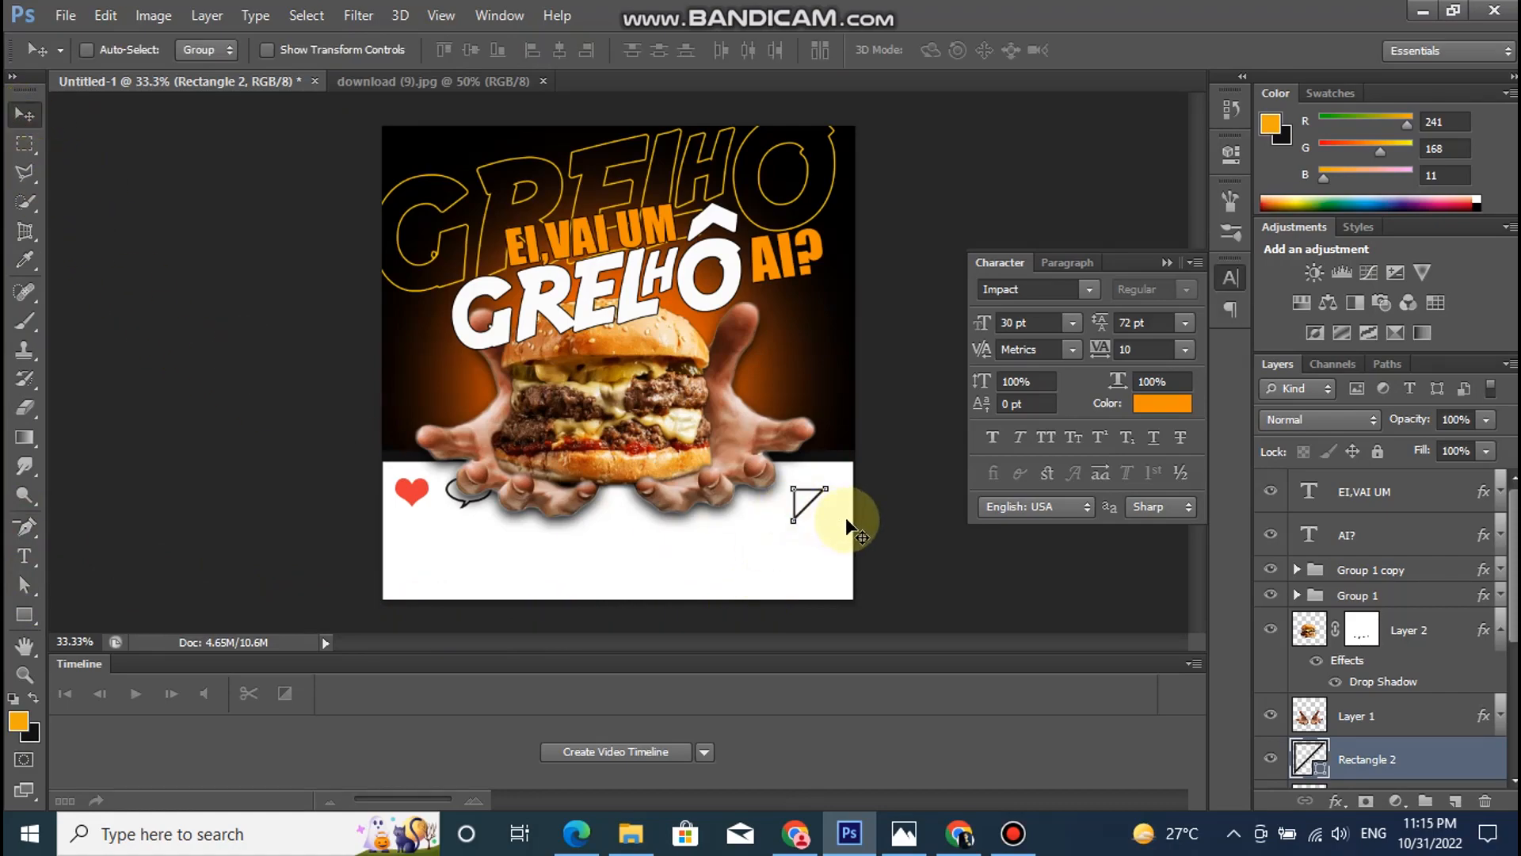
right_click(1390, 759)
left_click(1149, 135)
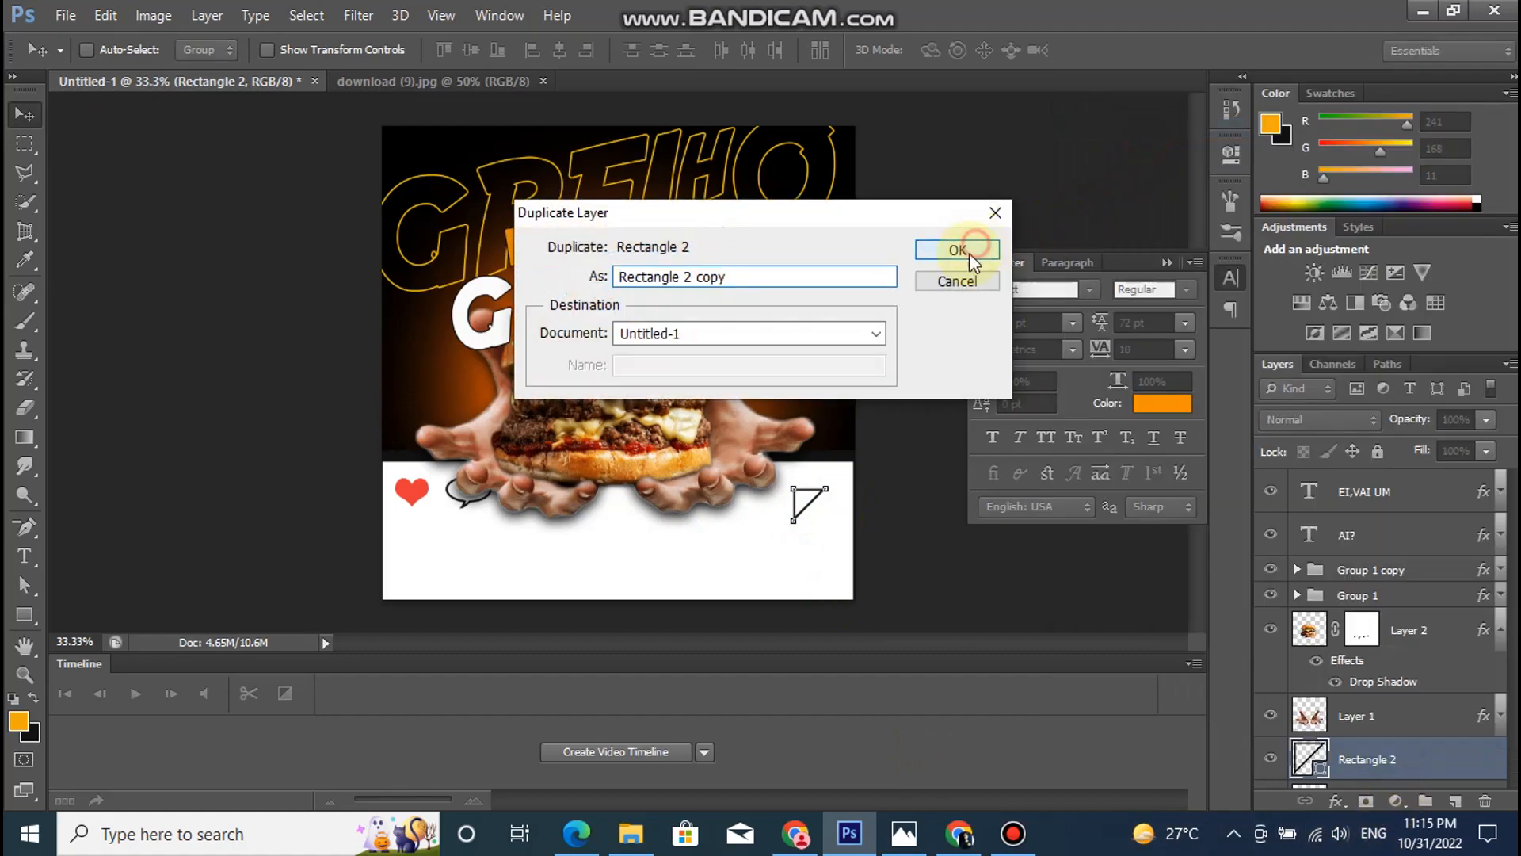
left_click(968, 245)
key("ctrl+t")
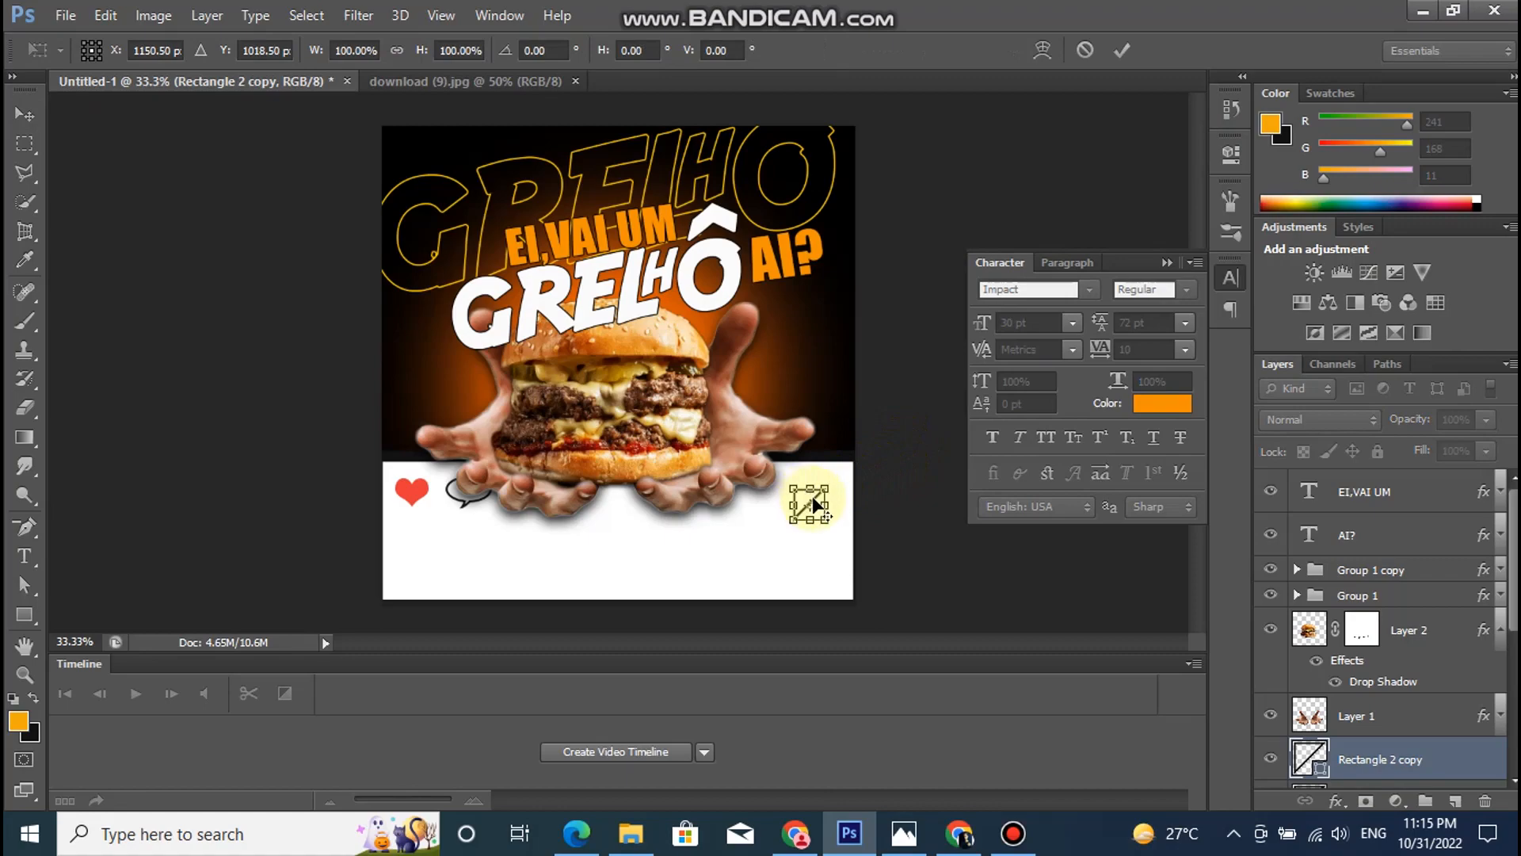
key("Return")
- Duplicate the Rectangle 2 copy layer and flip the new triangle horizontally
right_click(1404, 758)
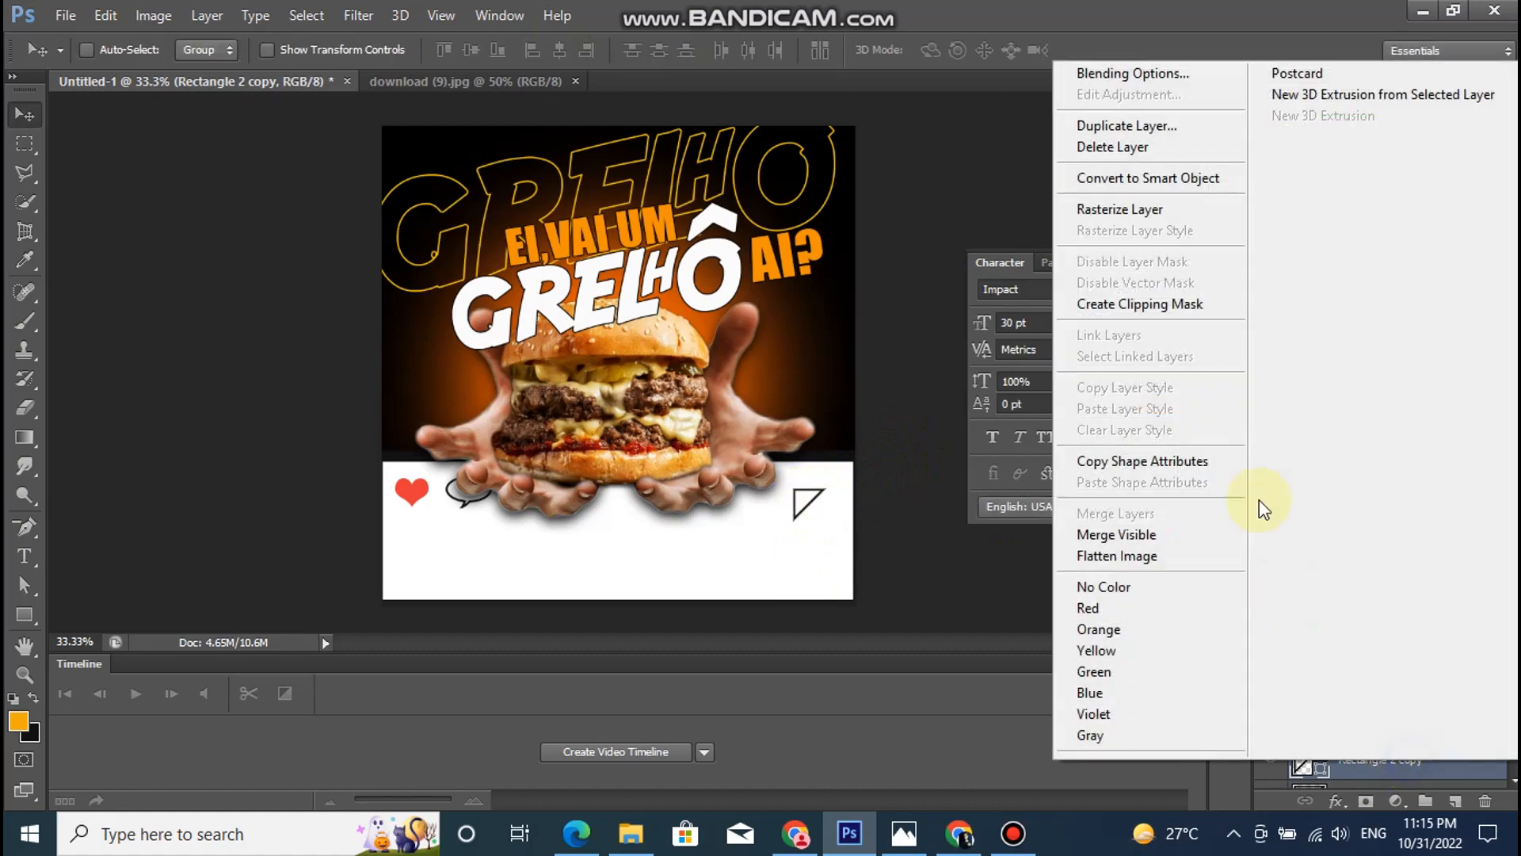
left_click(1125, 125)
left_click(963, 251)
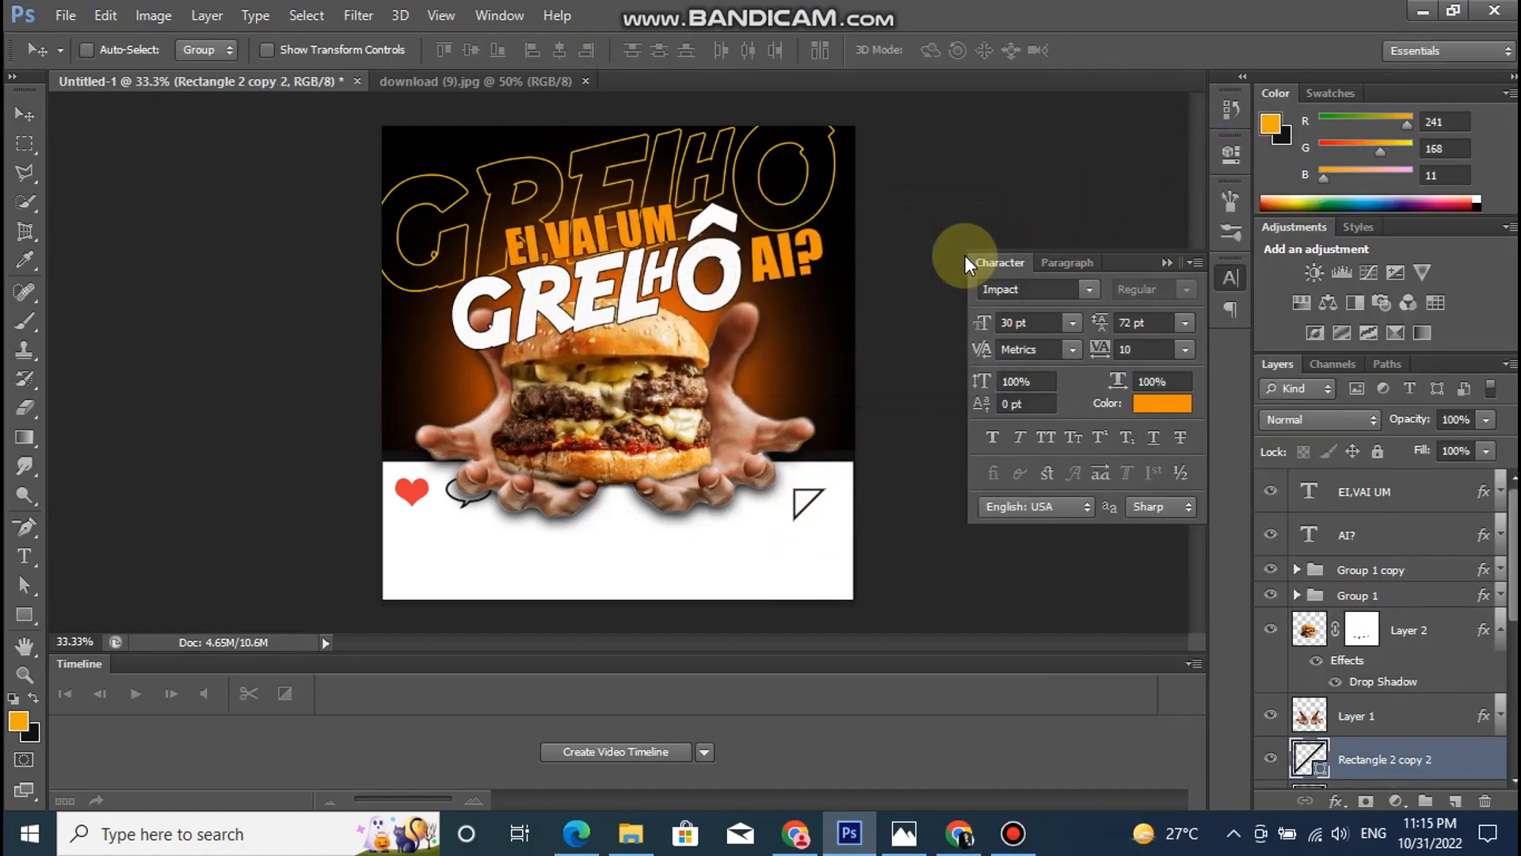
key("ctrl+t")
right_click(808, 504)
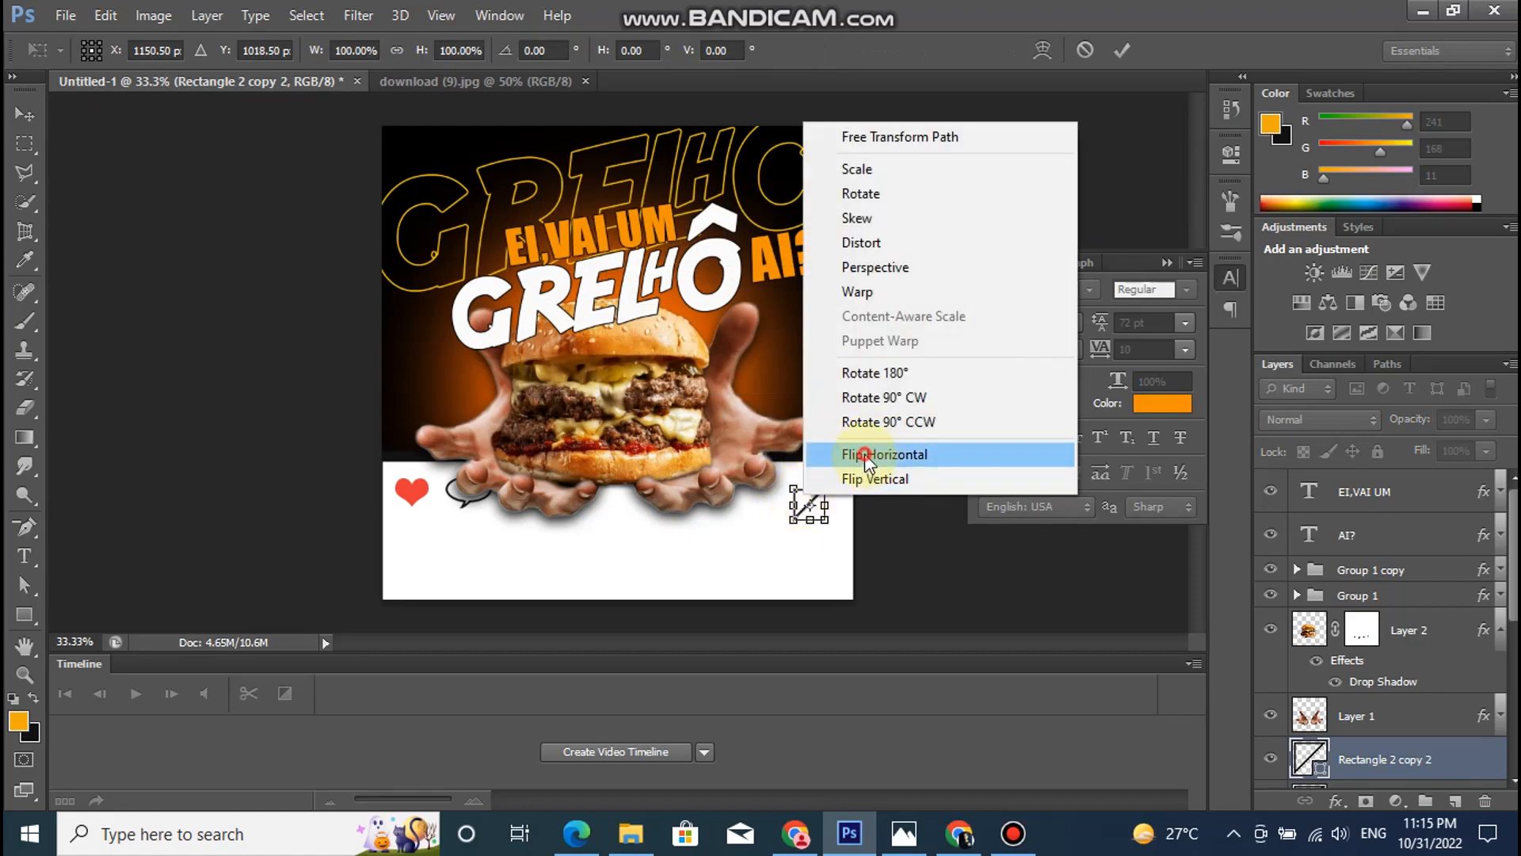
left_click(866, 455)
key("Return")
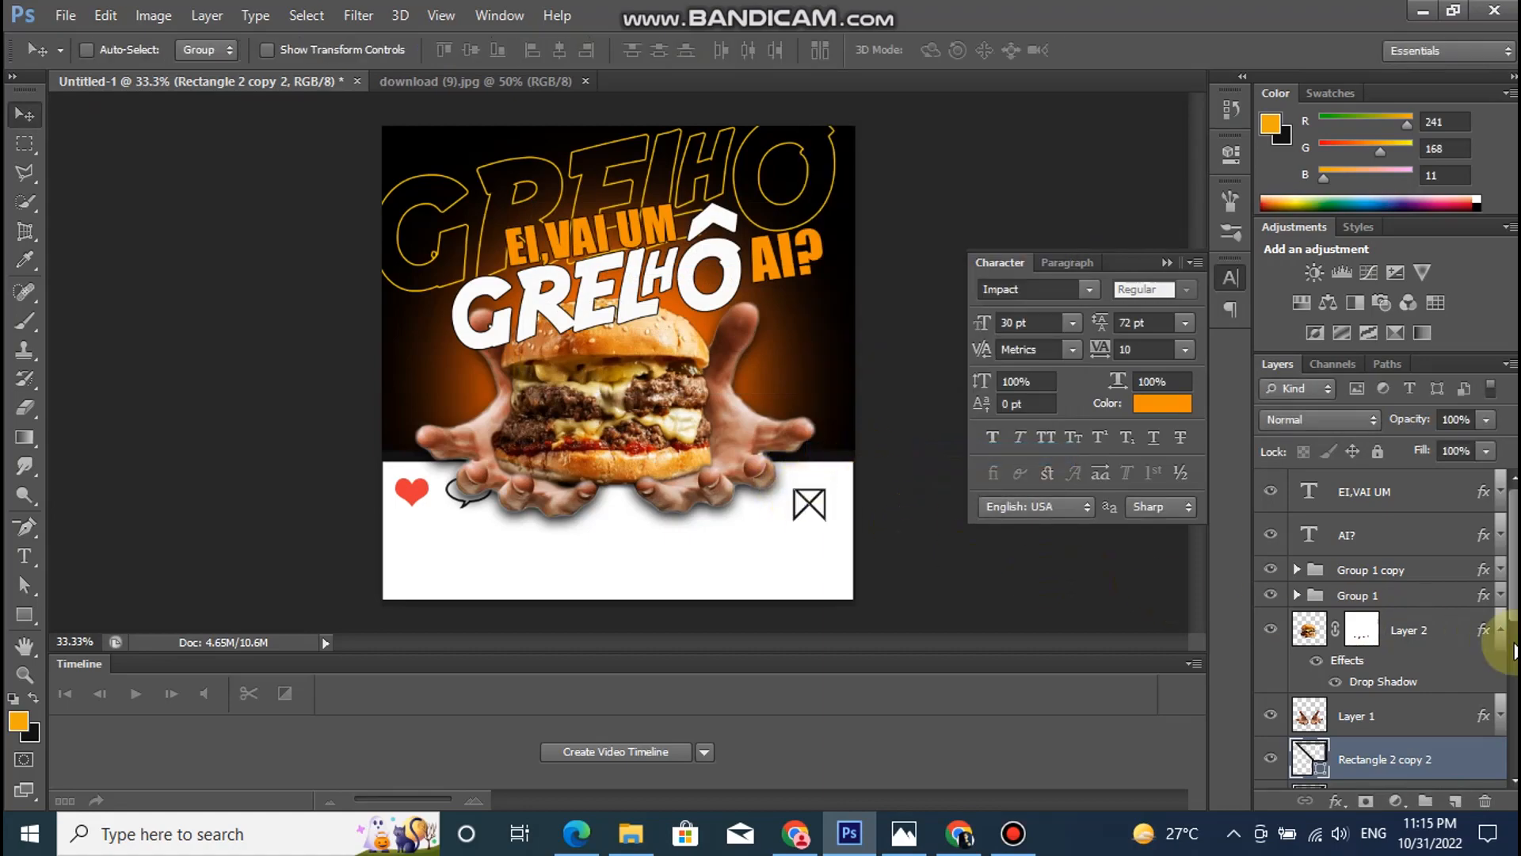
- Delete the original triangle layer, Rectangle 2, keeping the two copies
scroll(1426, 673, "down", 2)
left_click(1407, 769)
key("Delete")
- Stretch both triangle copies together to about 119.5% width and 134.5% height
left_click(1379, 723)
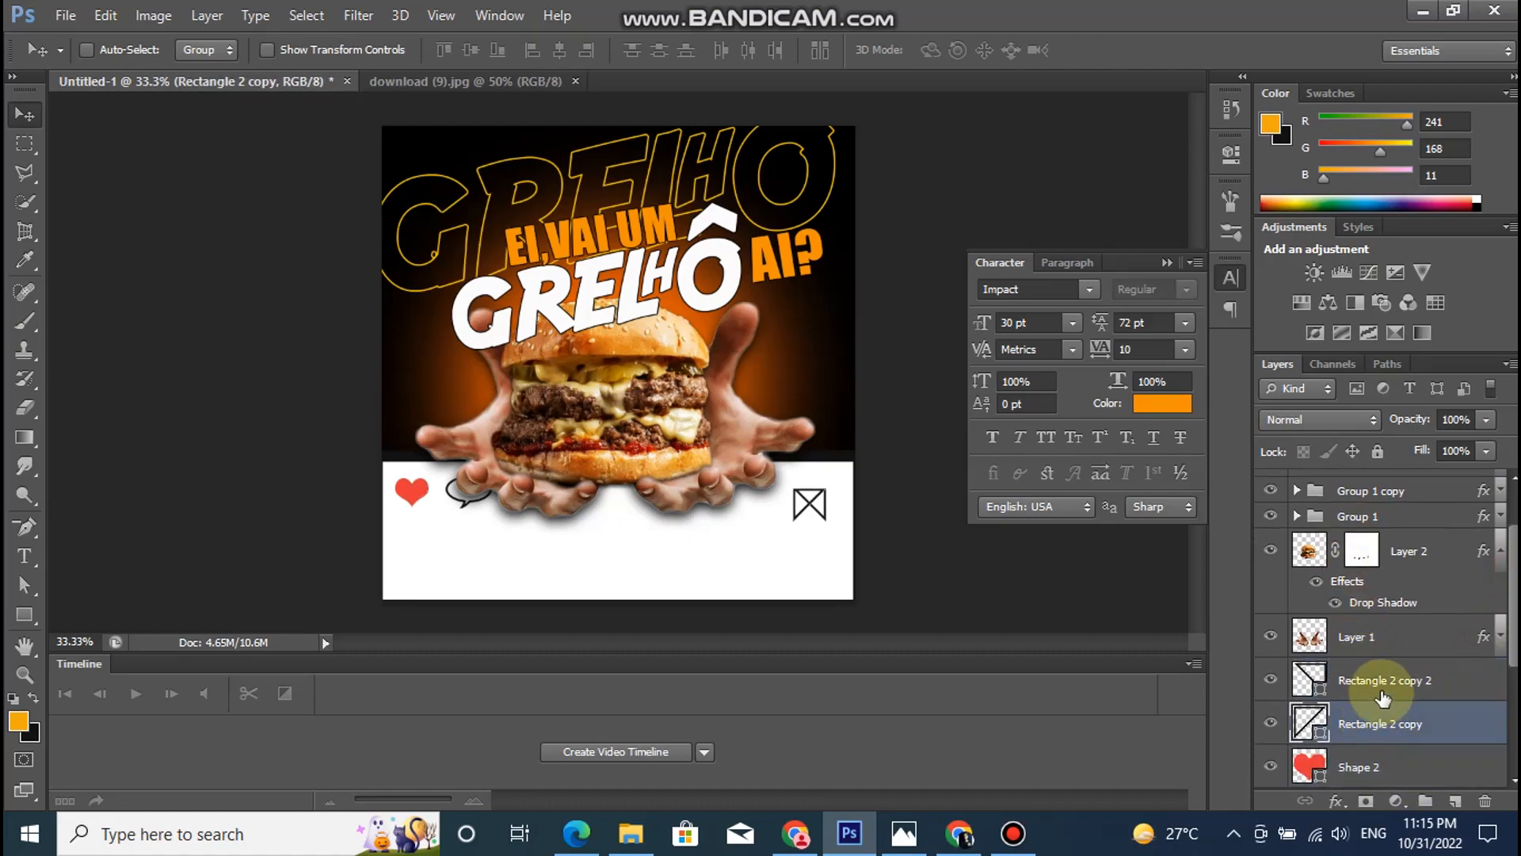
left_click(1396, 679, "shift")
key("ctrl+t")
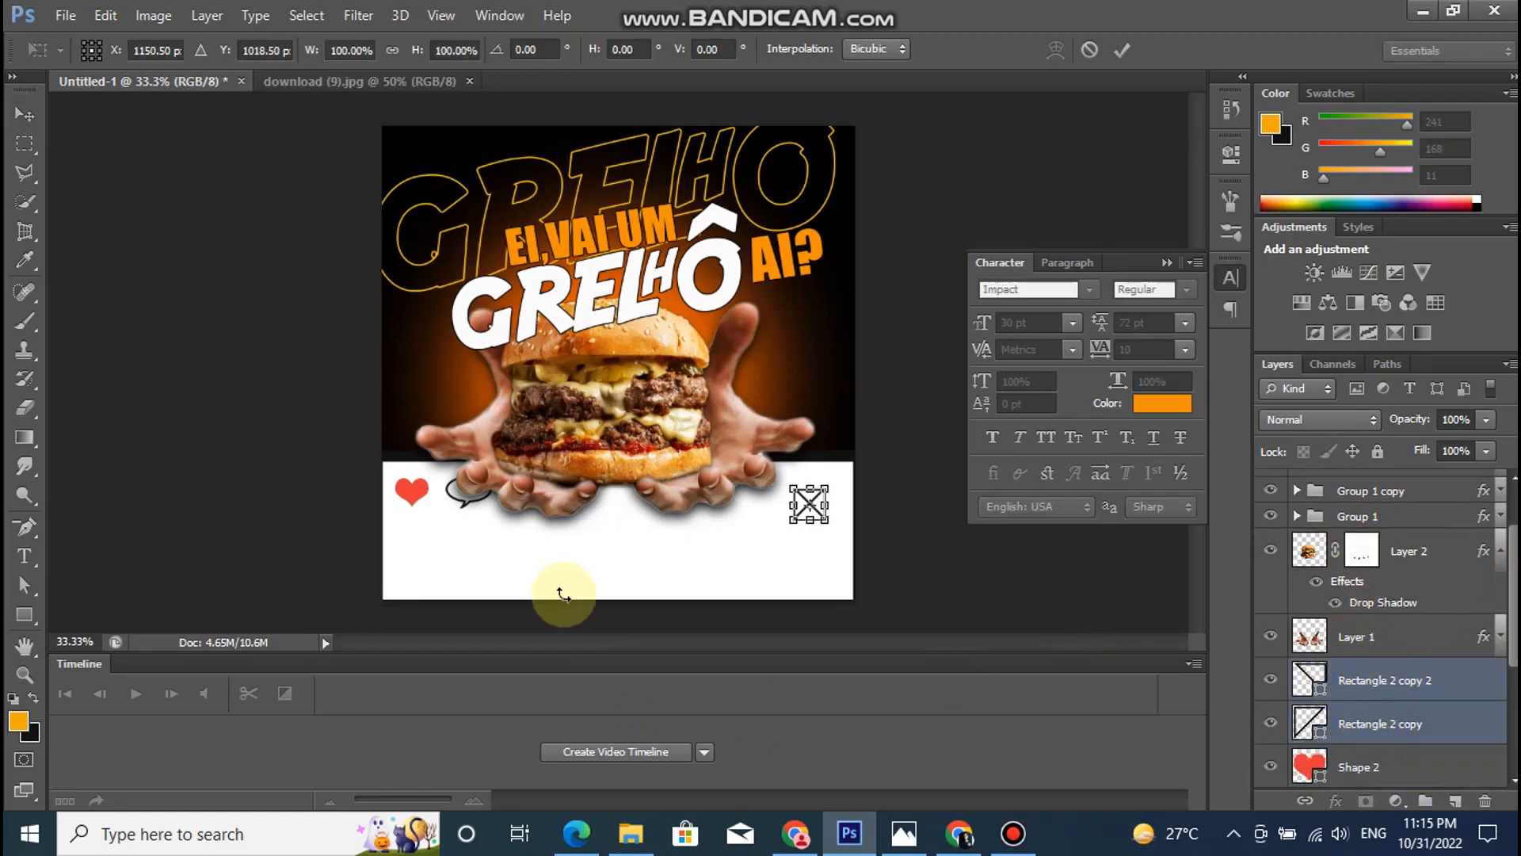
left_click_drag(809, 527, 835, 509)
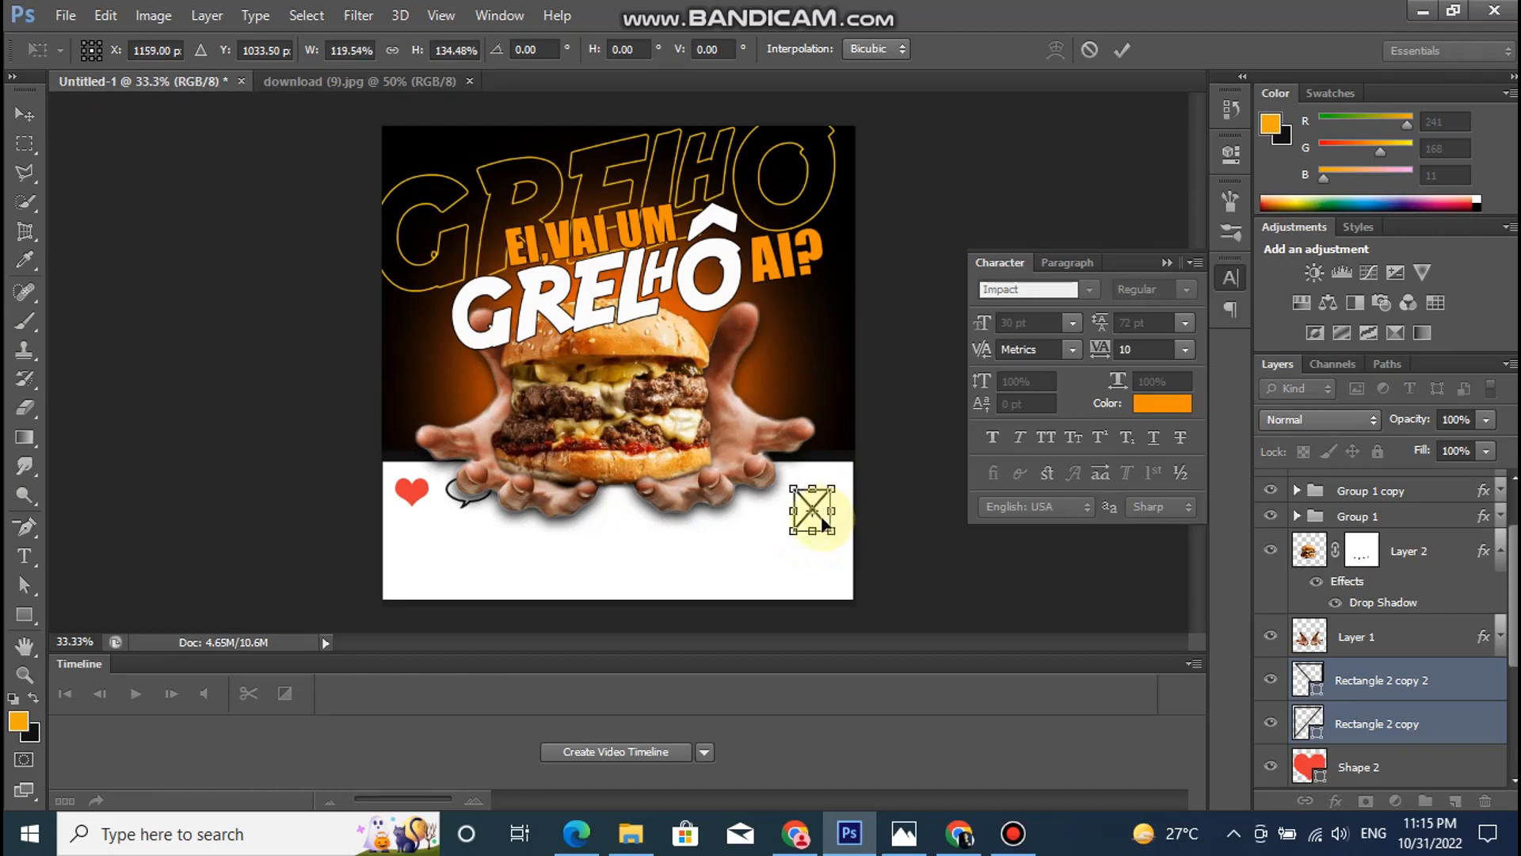
key("Return")
- Nudge both triangles up and to the right on the white band, closer to the poster's edge
key("shift+Up")
key("shift+Up")
key("shift+Up")
key("shift+Up")
key("shift+Right")
key("shift+Right")
key("shift+Right")
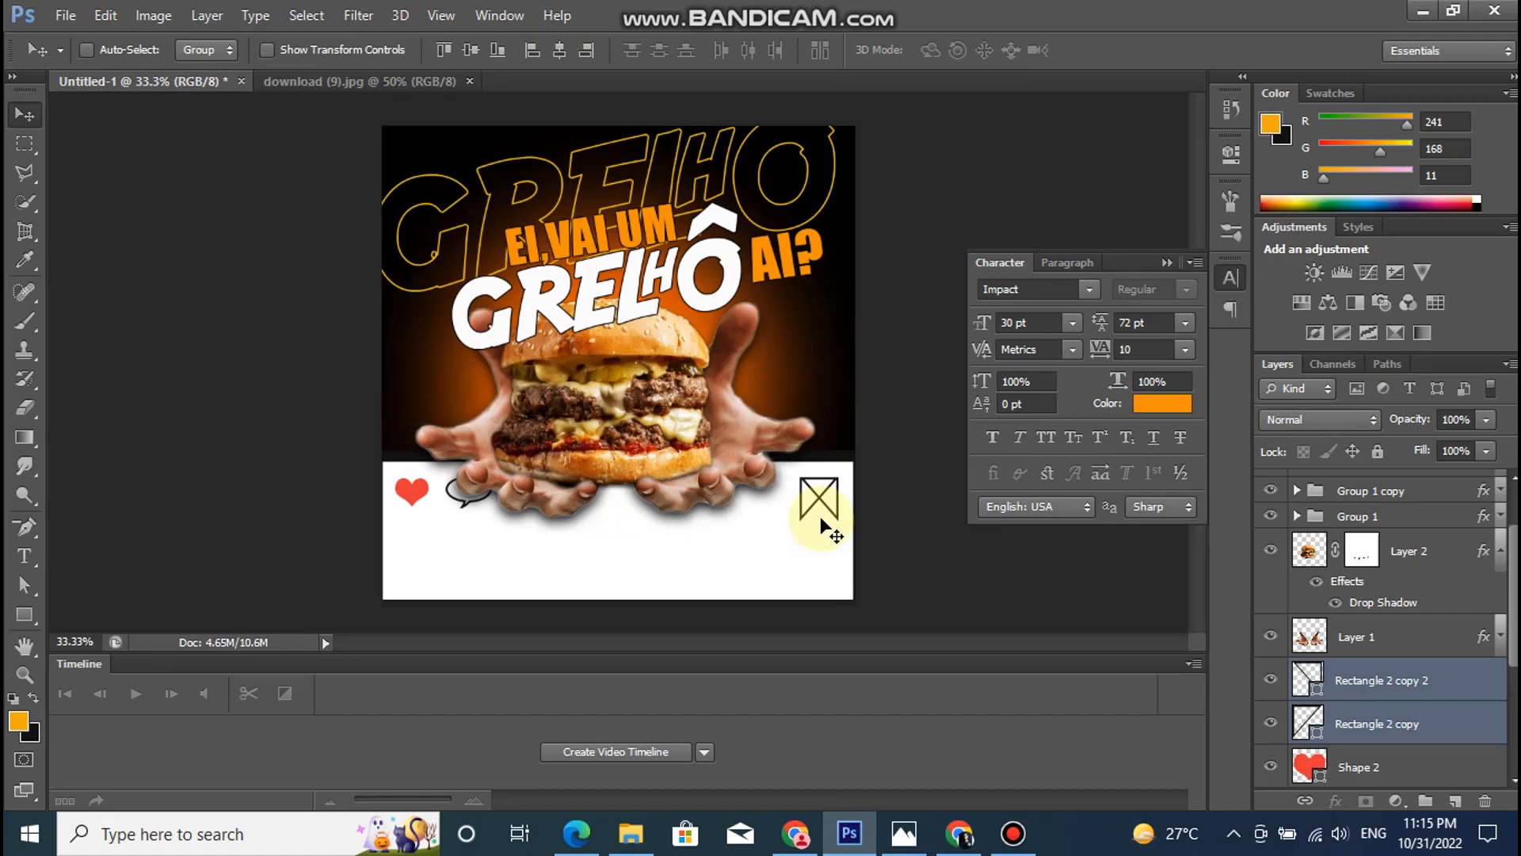
- Add a layer mask to Rectangle 2 copy and paint out the upper half of its diagonal with a 26 px black brush
left_click(1346, 722)
left_click(1364, 800)
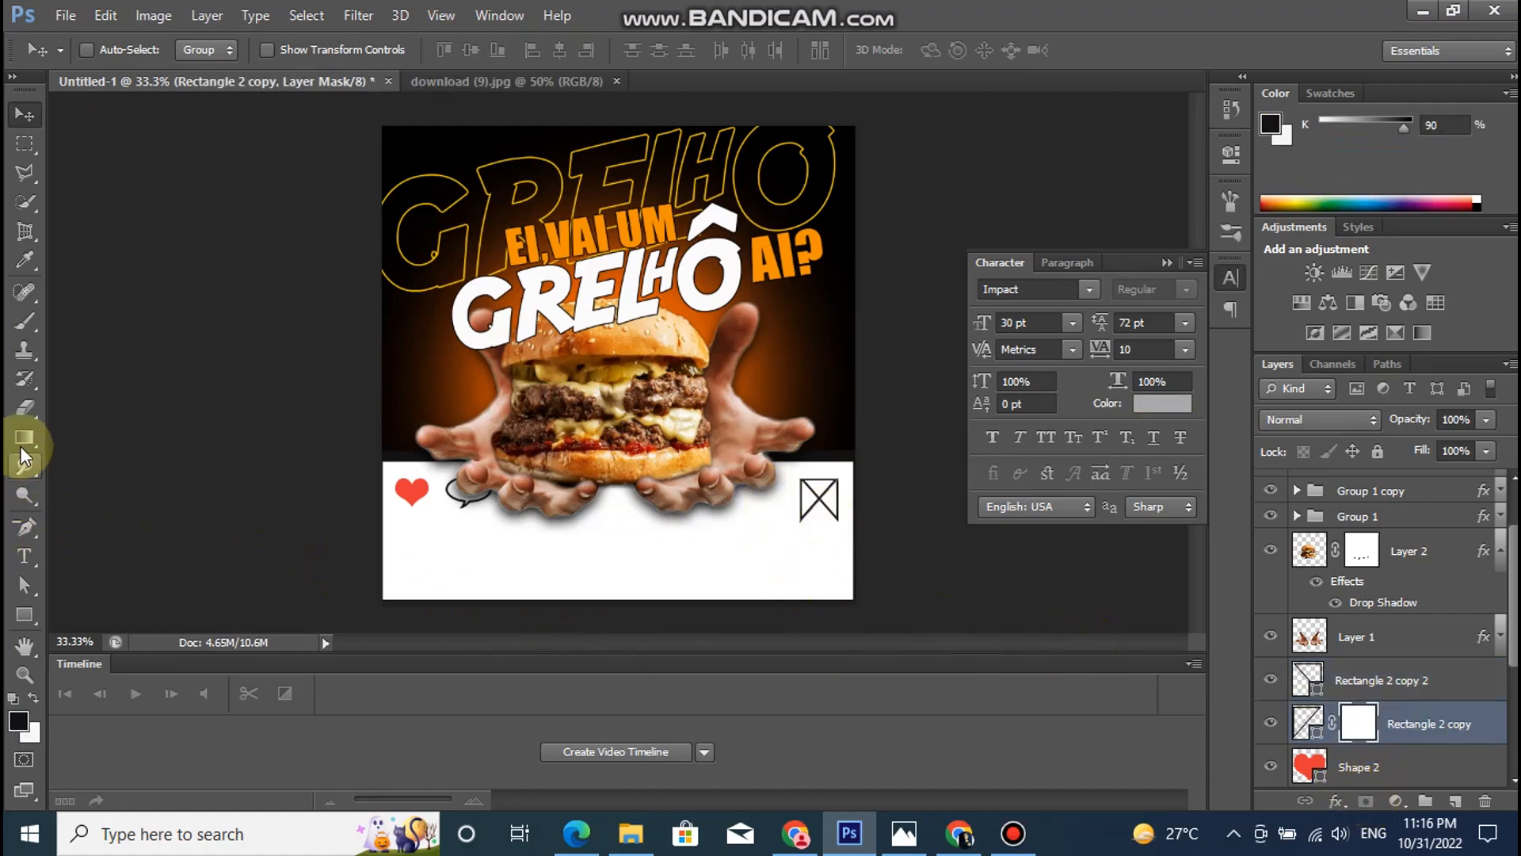
left_click(30, 324)
left_click(116, 49)
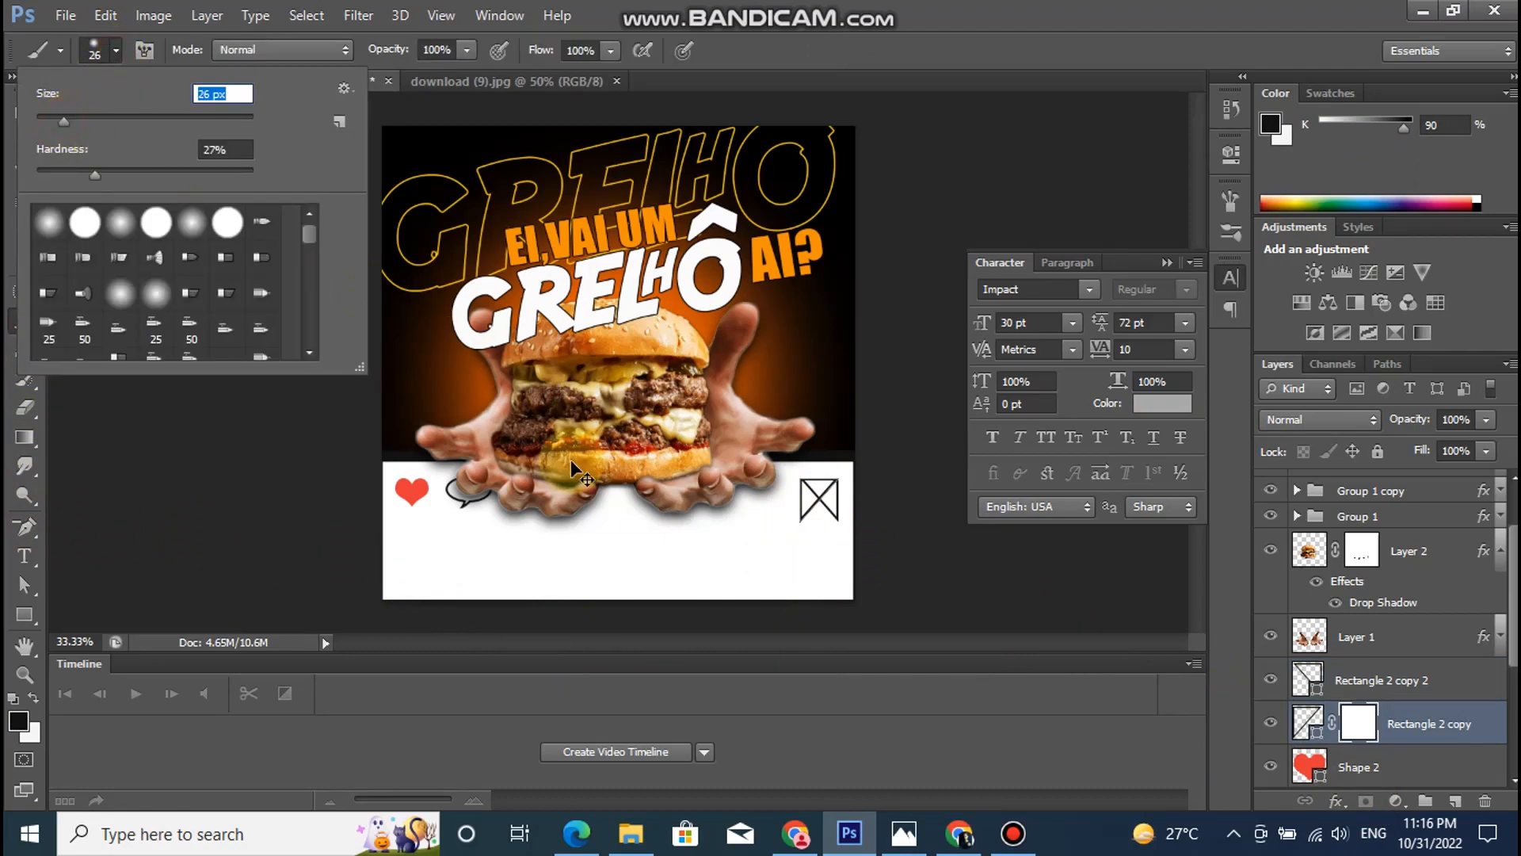
key("Escape")
key("ctrl+plus")
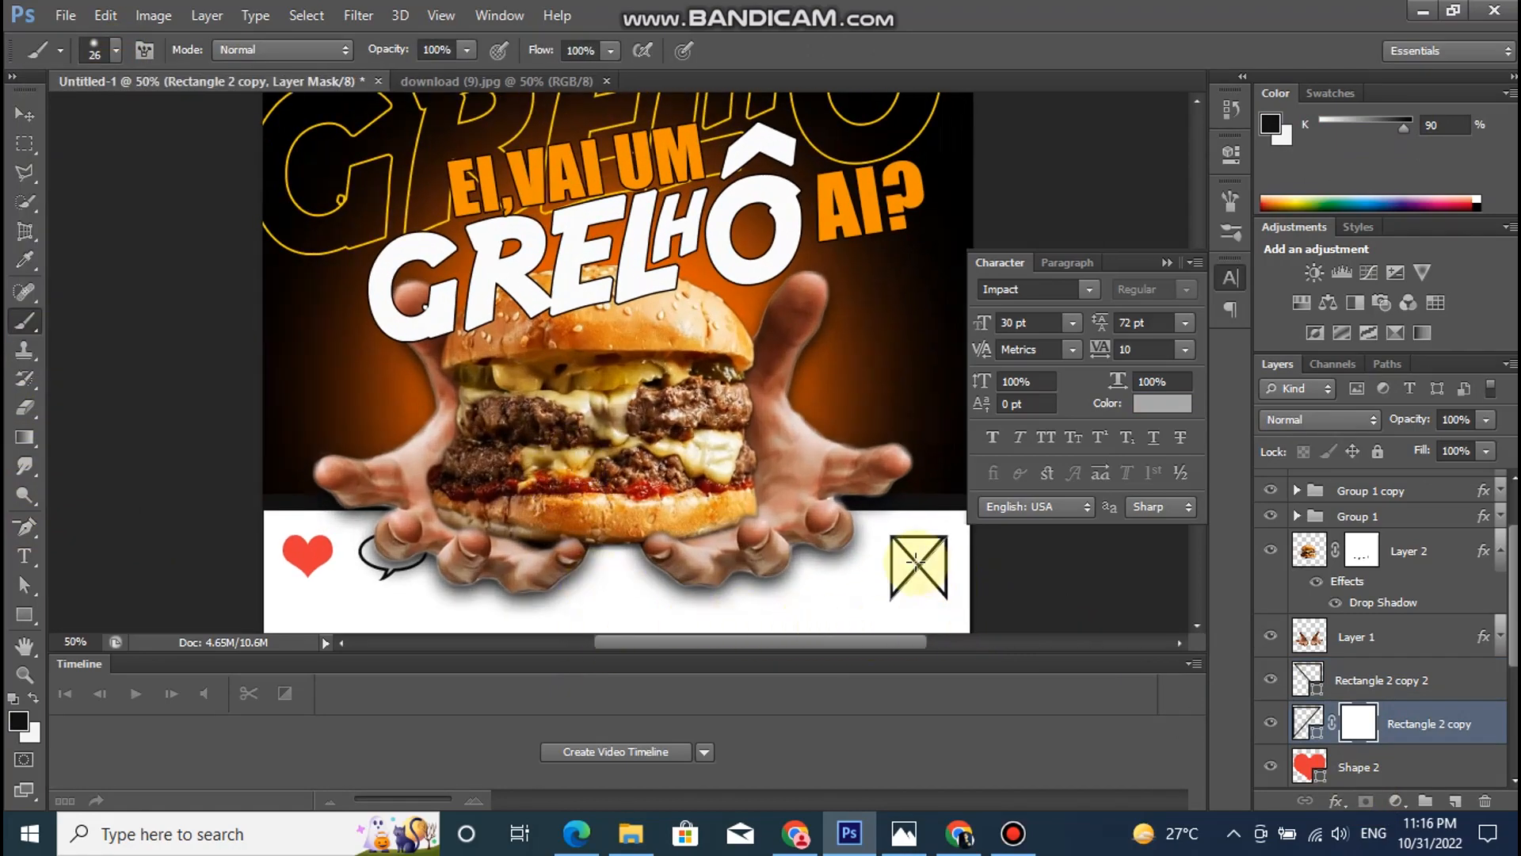
left_click_drag(919, 556, 902, 572)
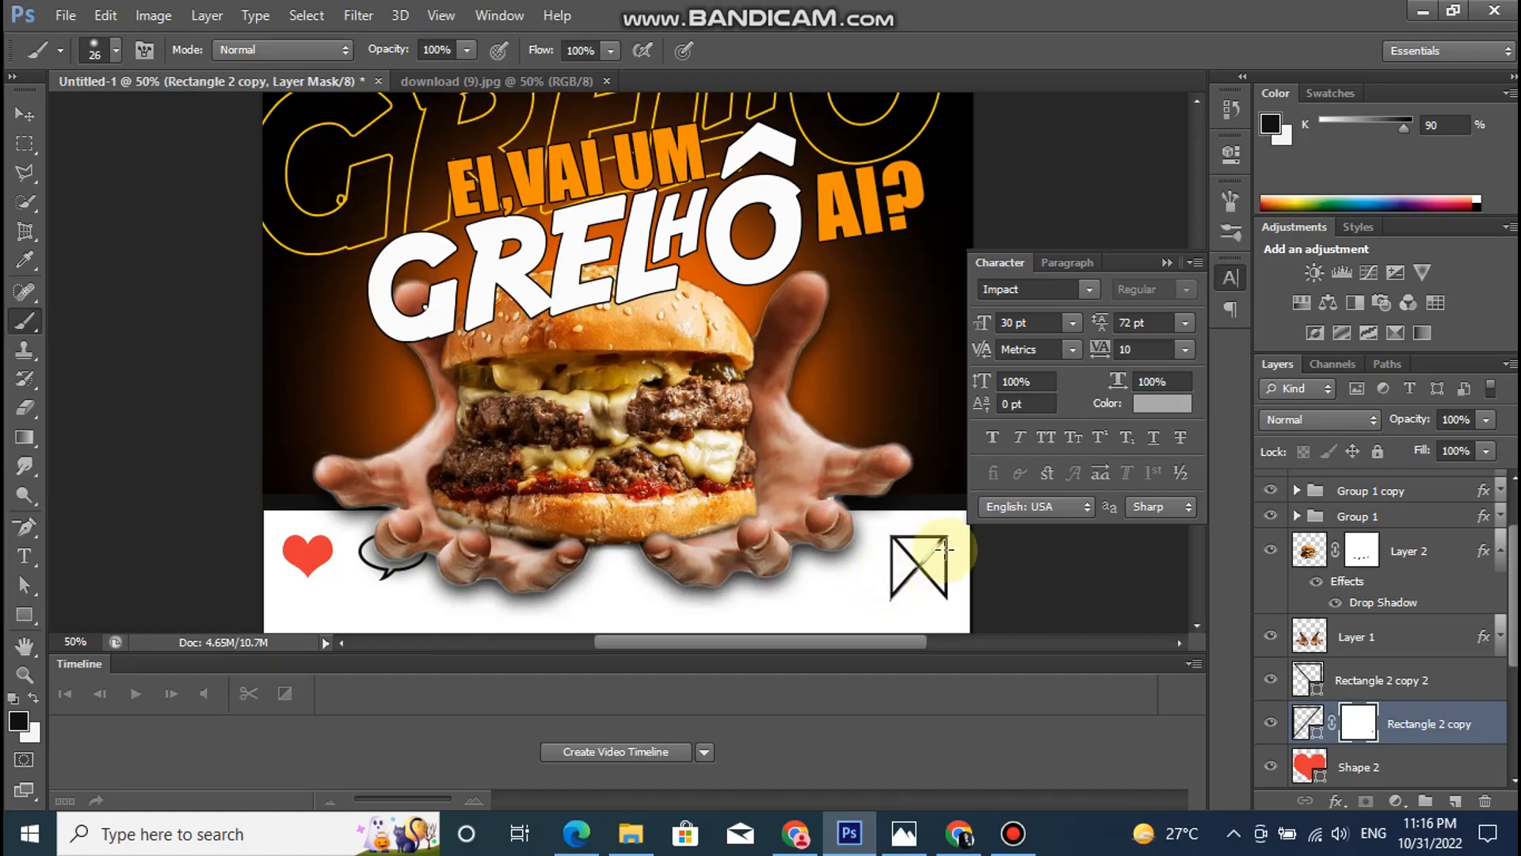
left_click_drag(938, 543, 909, 568)
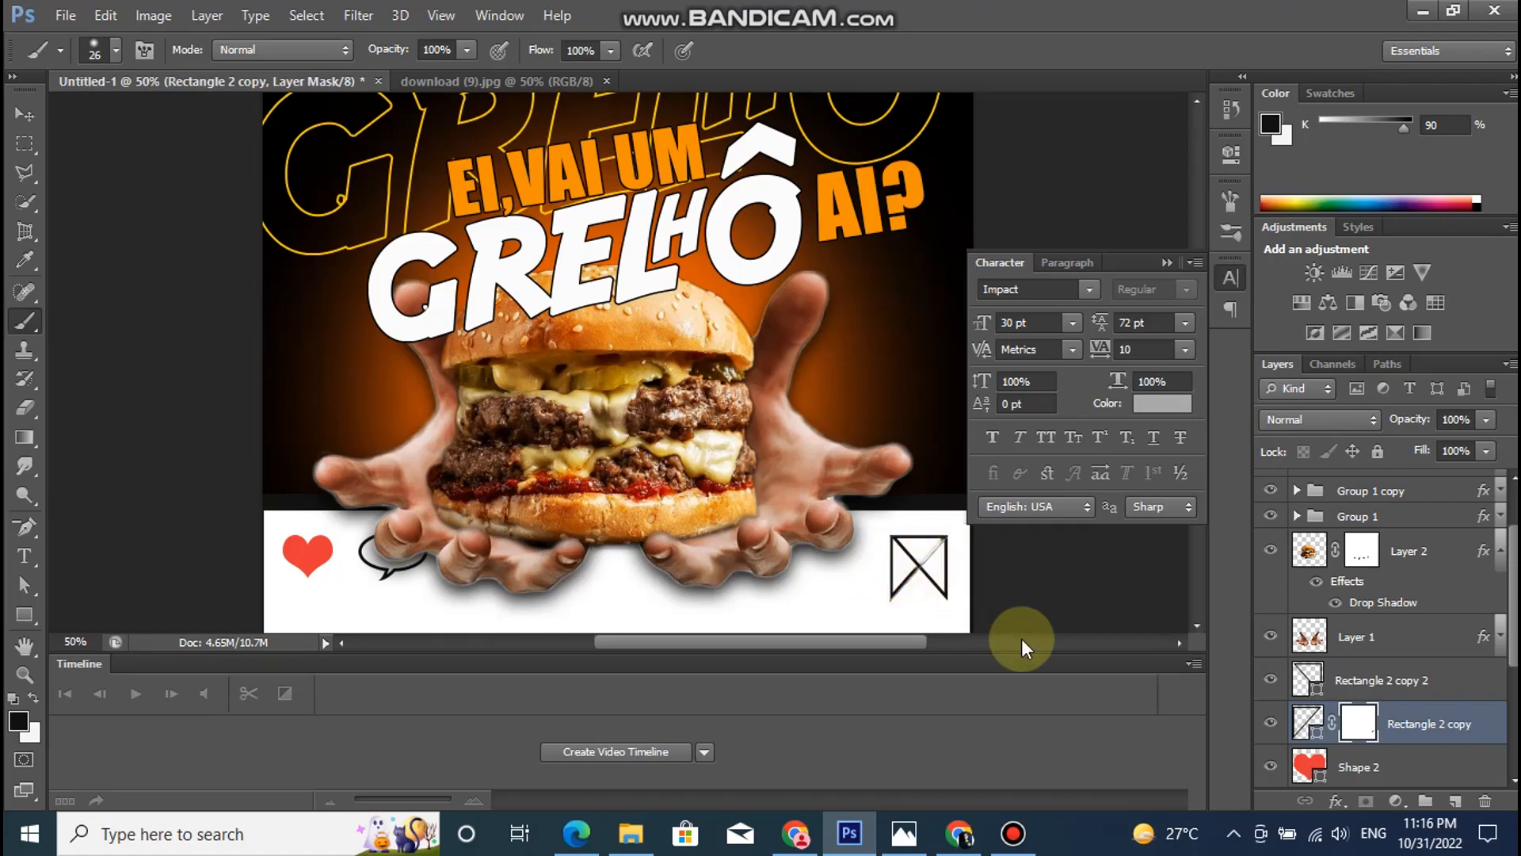
- Add a layer mask to Rectangle 2 copy 2 and paint out the upper half of its diagonal to form a bookmark icon
left_click(1353, 680)
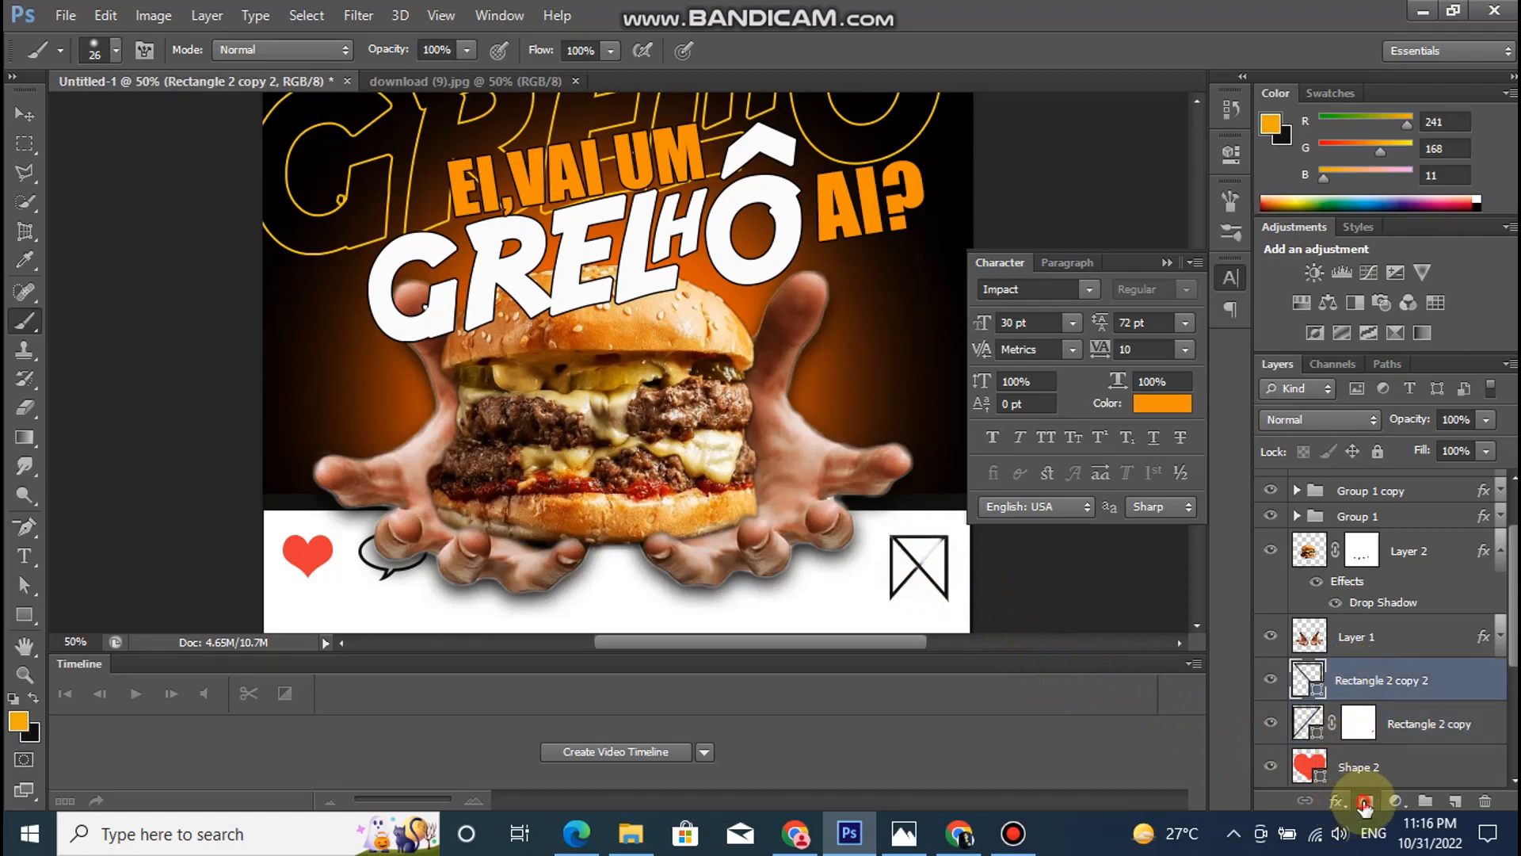
left_click(1365, 800)
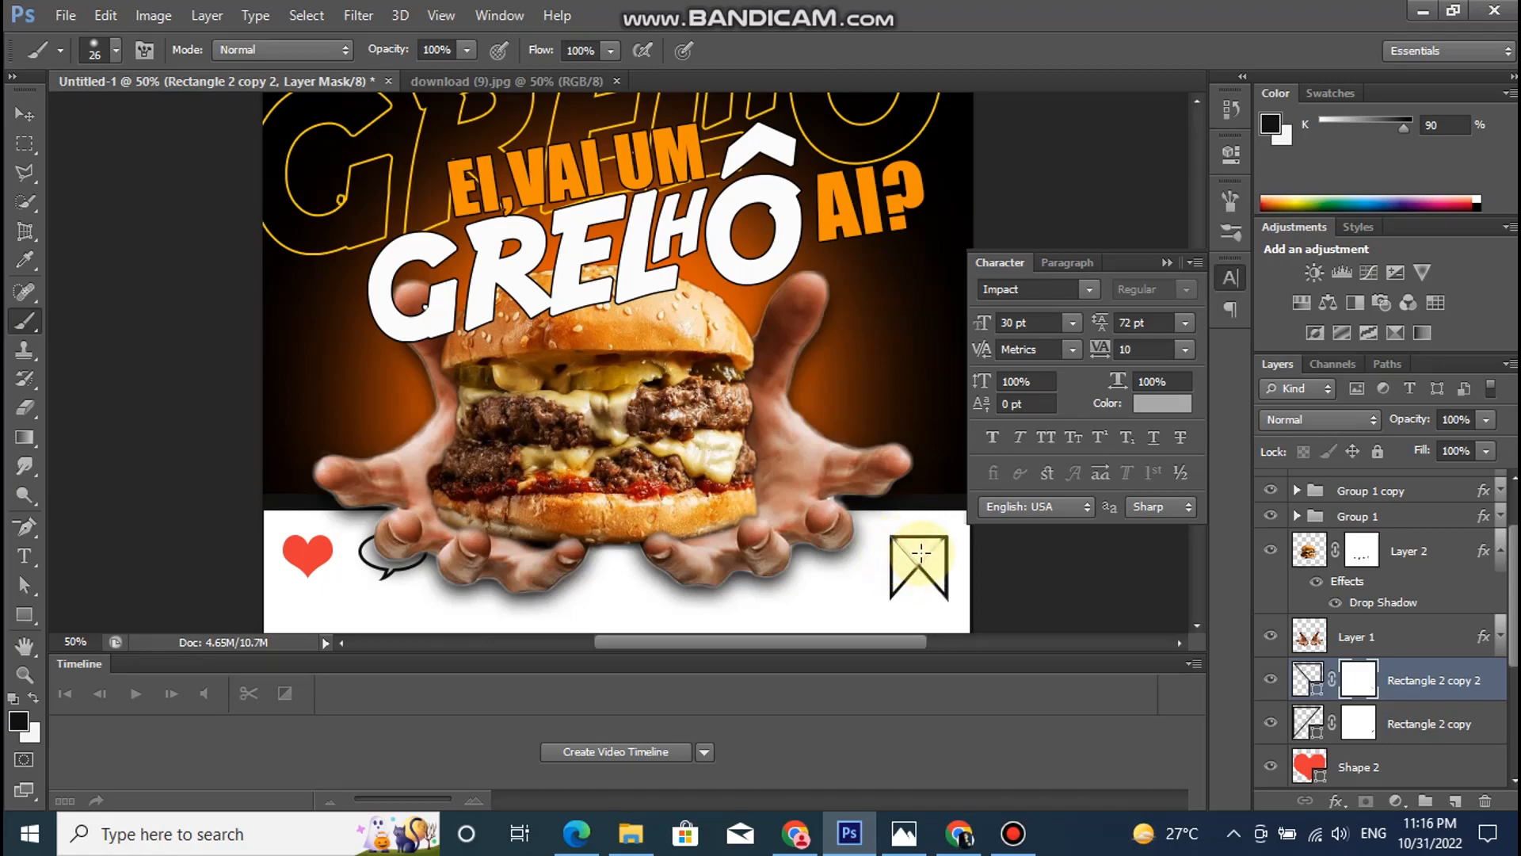
- Add a text box reading "20%" on the white band below the hands, enlarging the box to fit the text
left_click(25, 114)
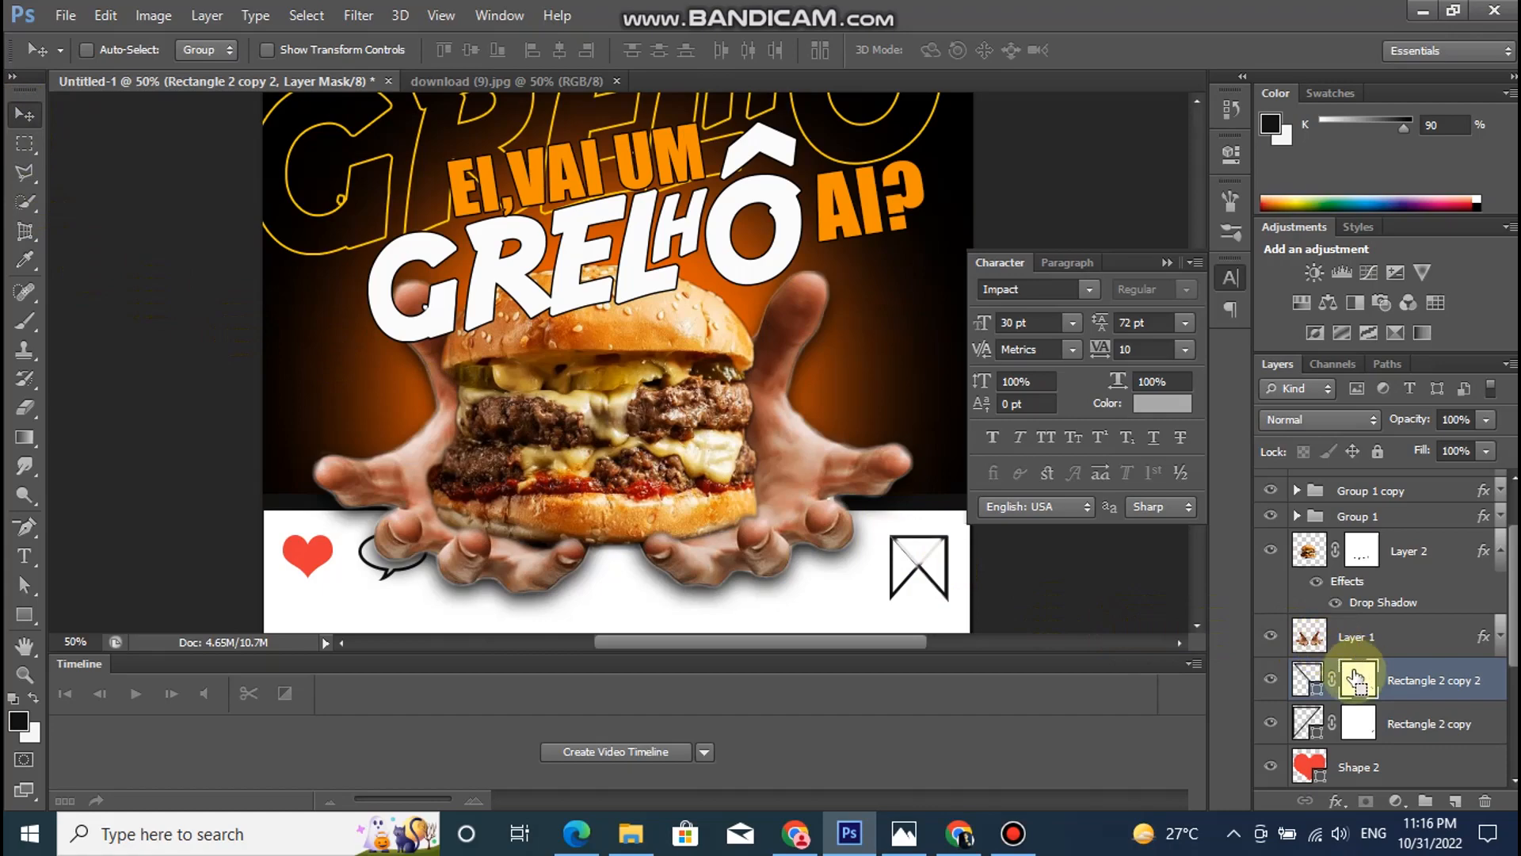
key("ctrl+minus")
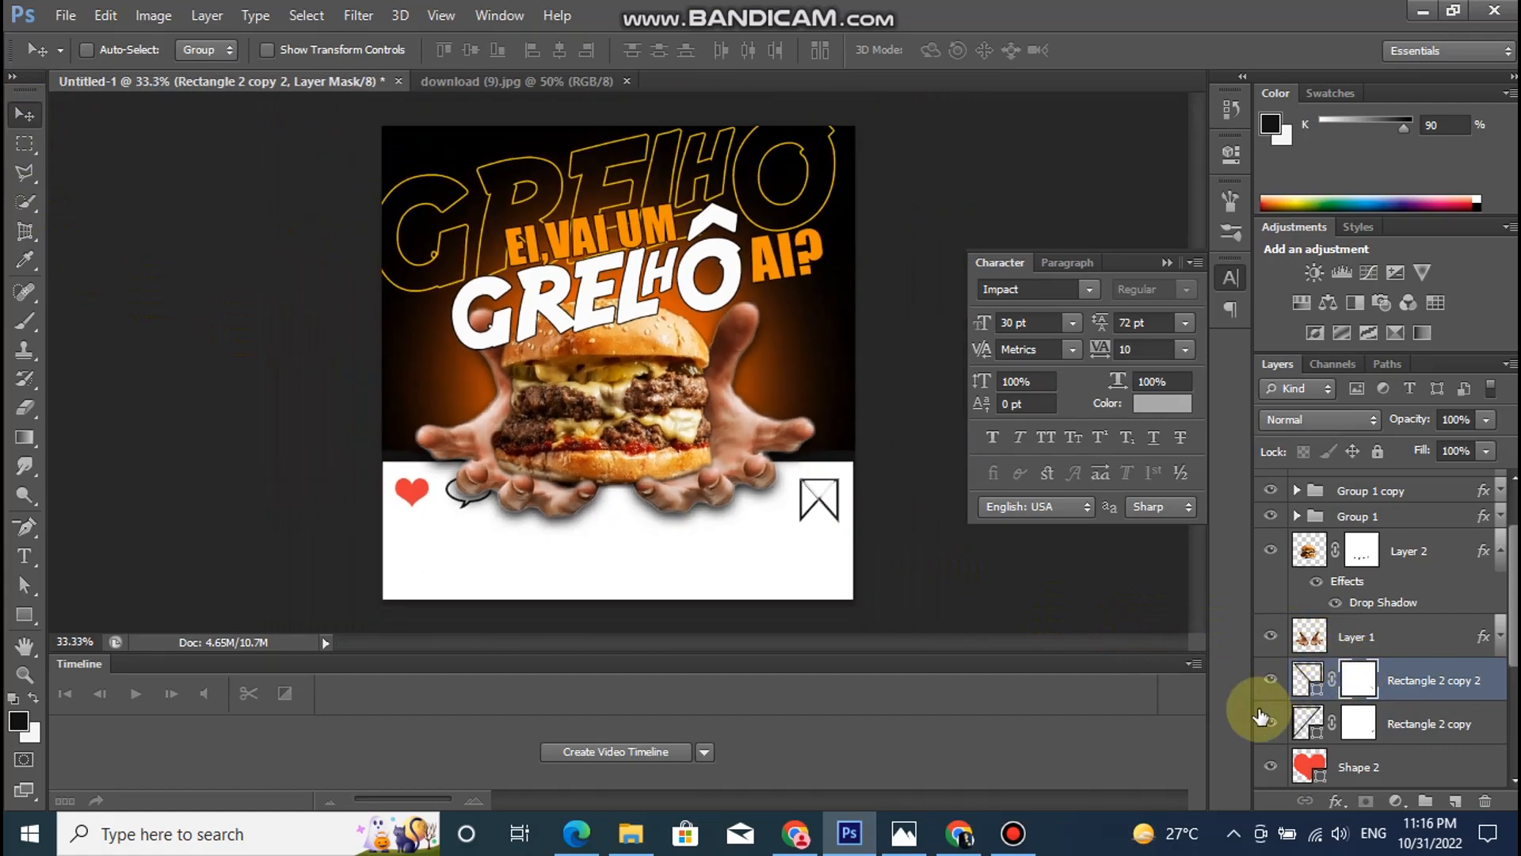
left_click(24, 555)
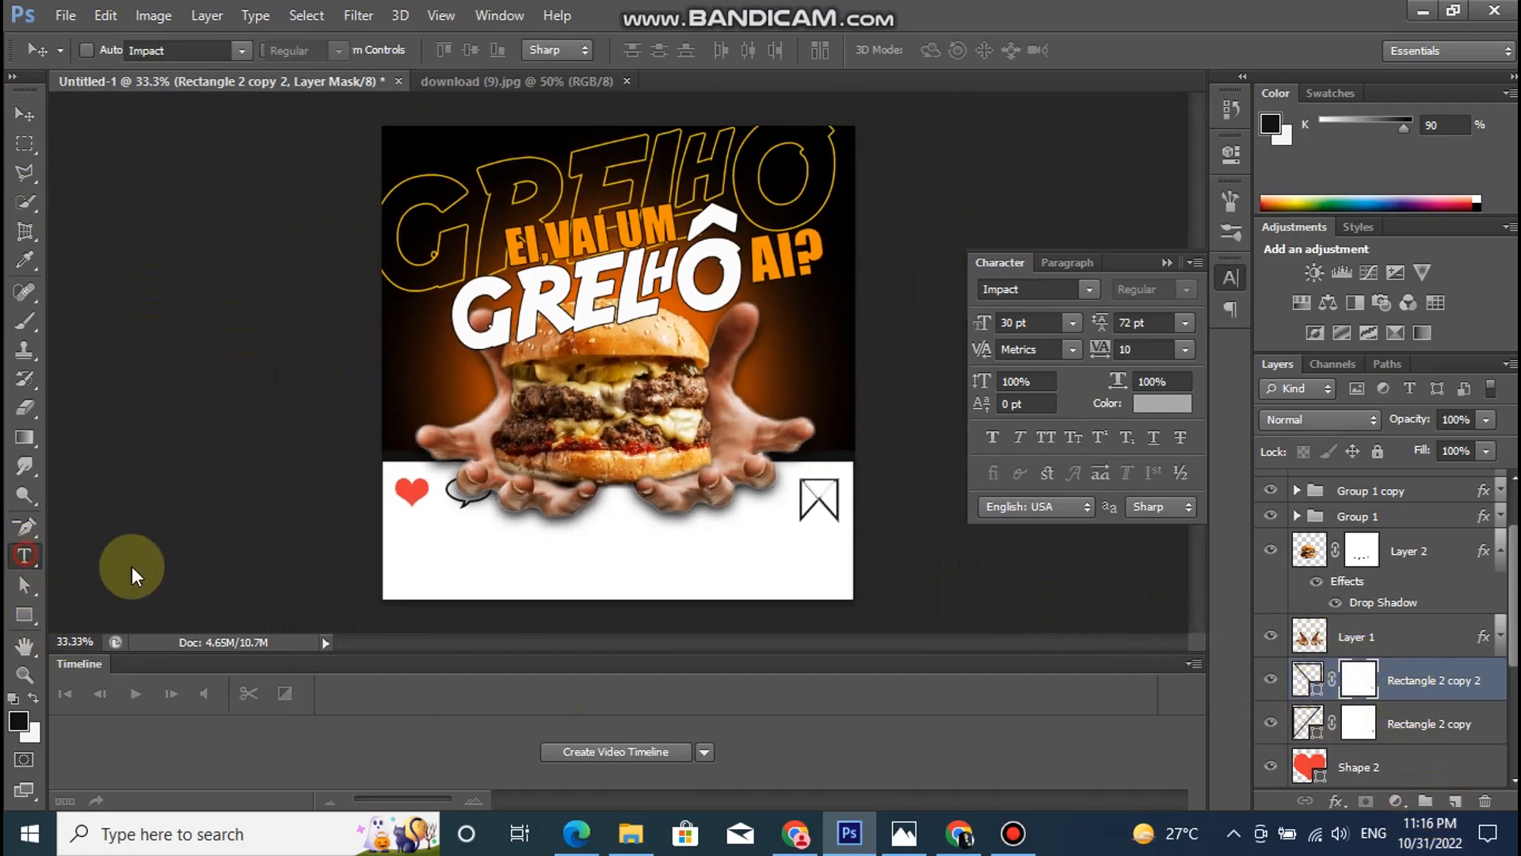
left_click_drag(591, 532, 672, 569)
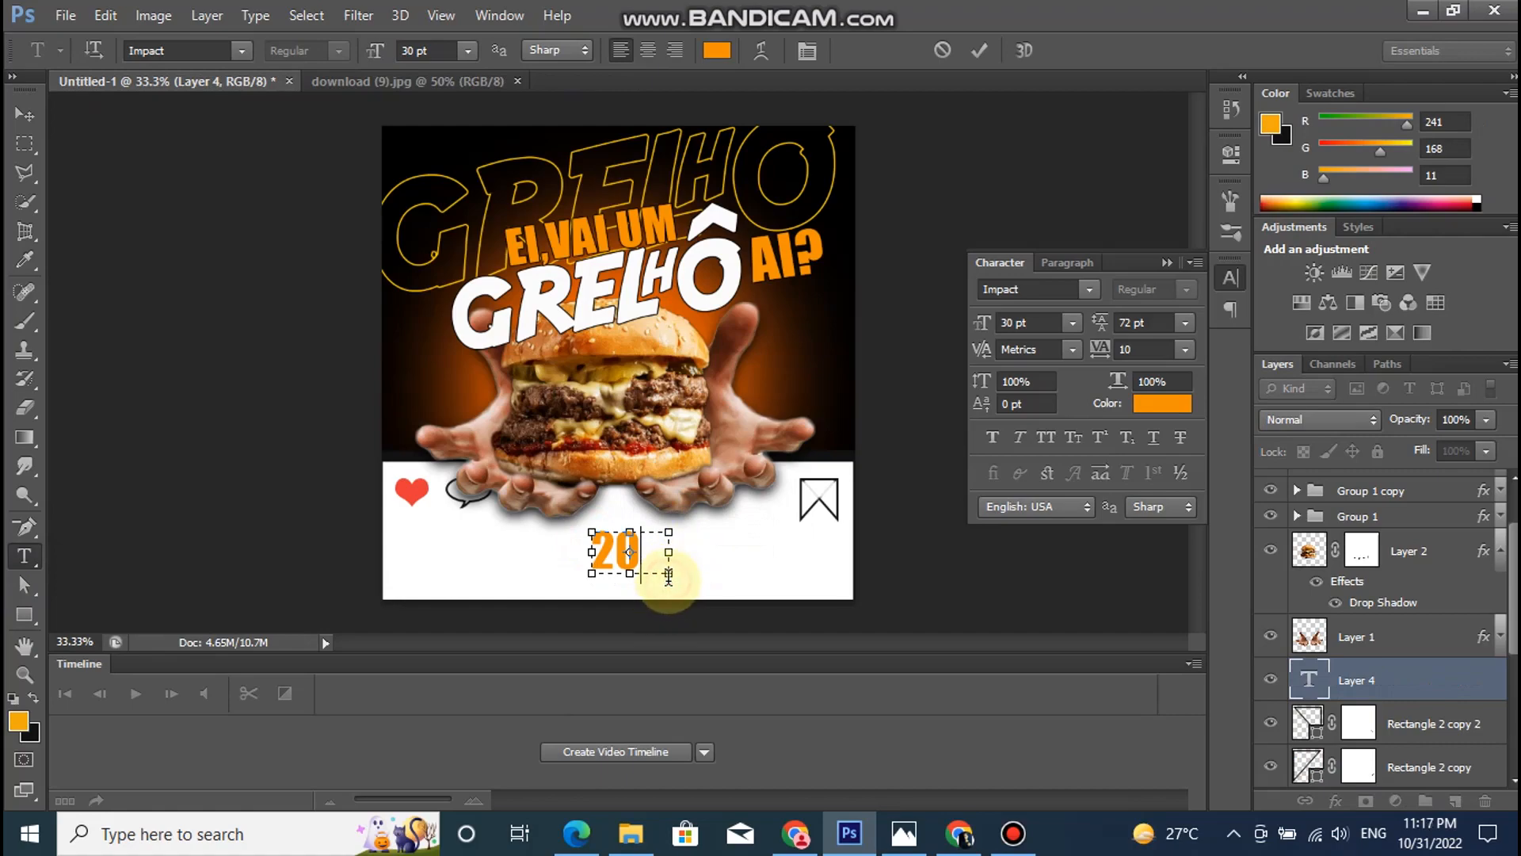
left_click_drag(668, 572, 699, 587)
- Color the "20%" text black (000000) and set its tracking to 0
key("ctrl+a")
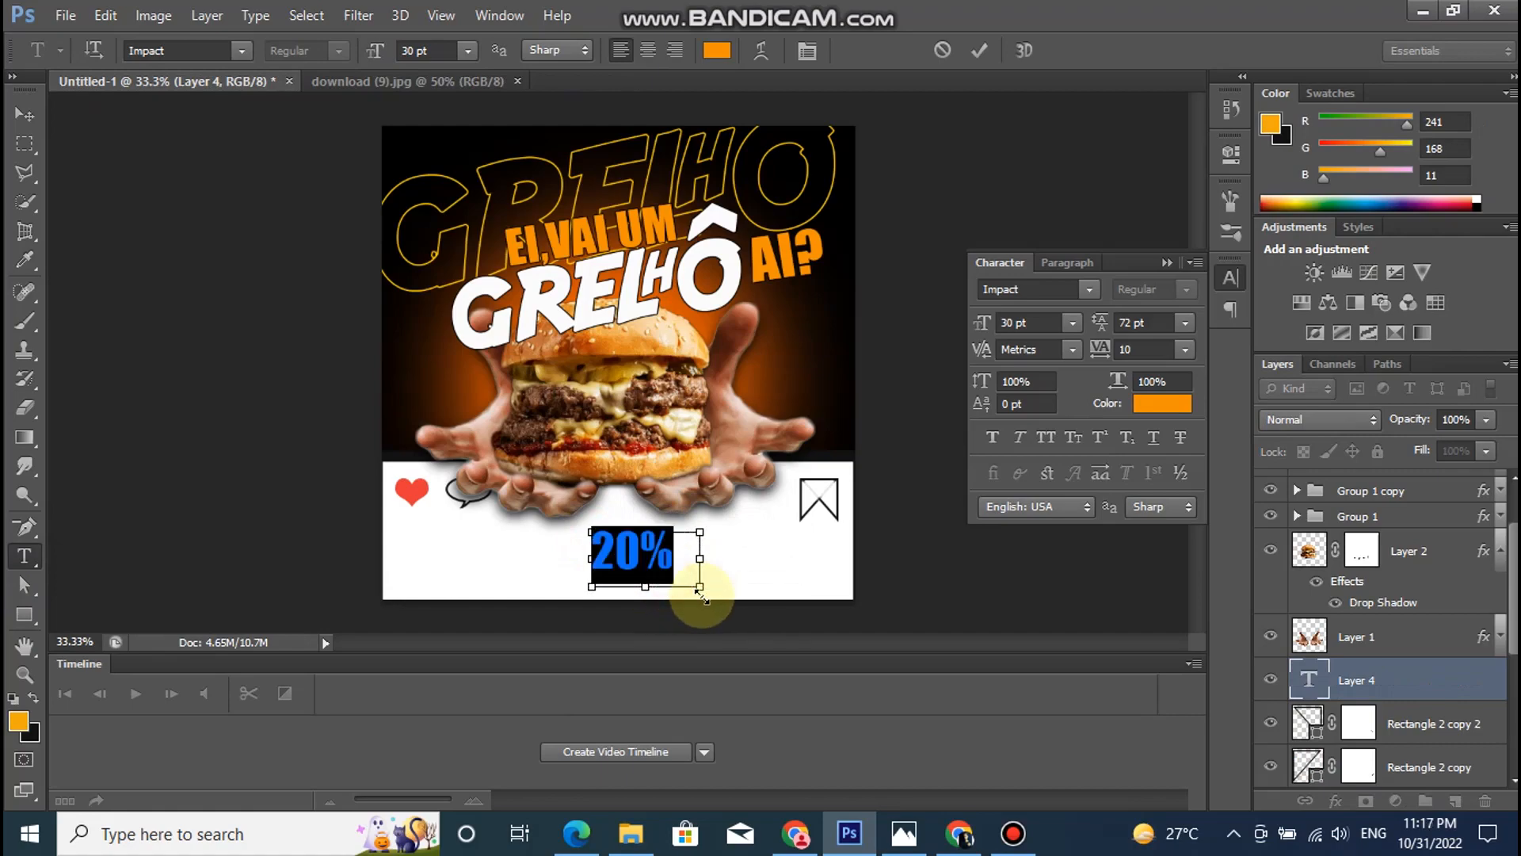
left_click_drag(1075, 573, 1033, 644)
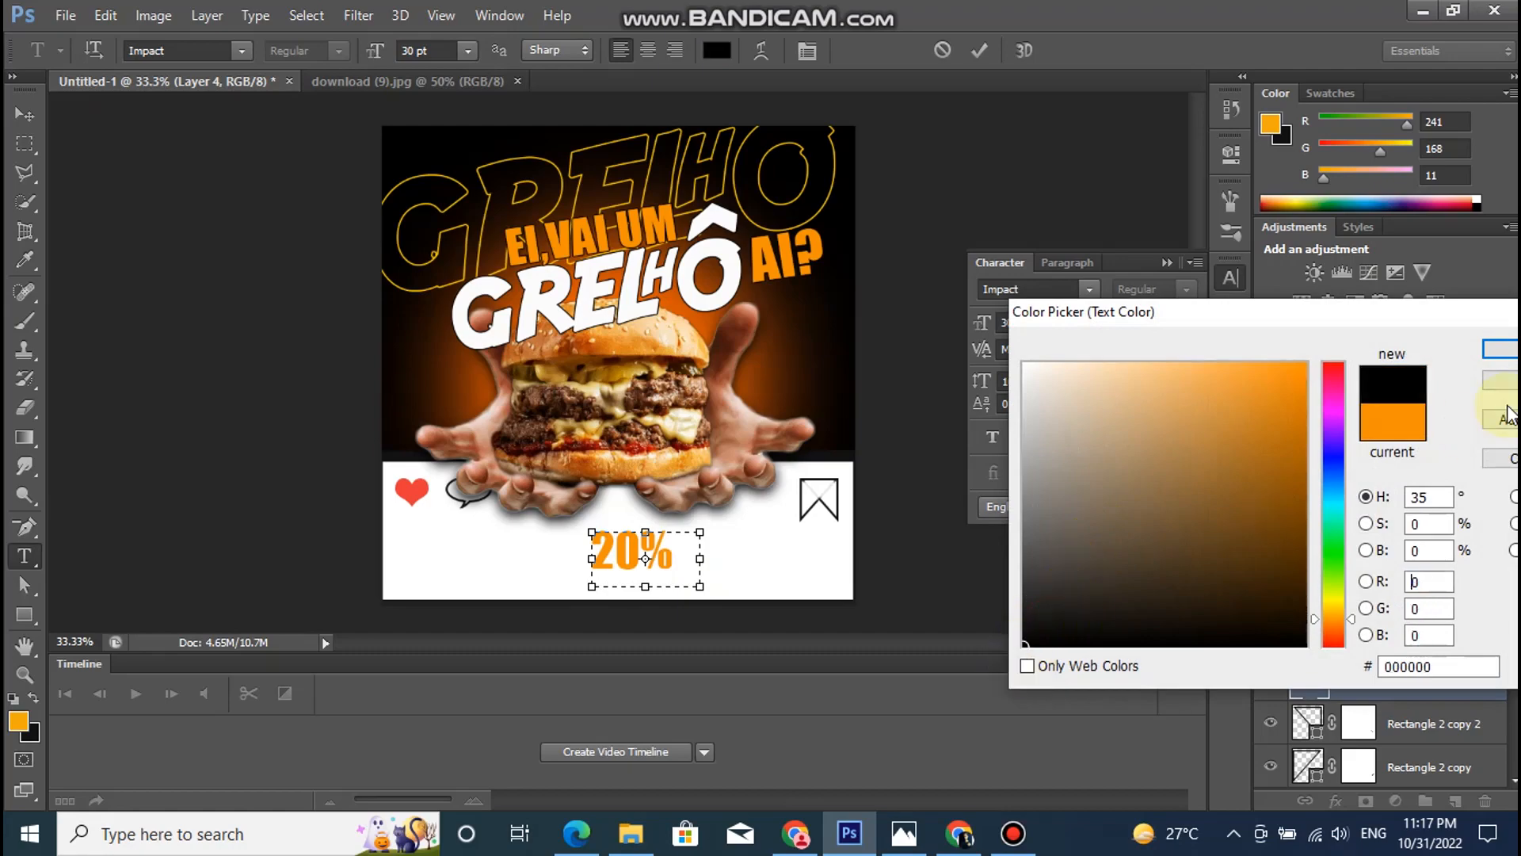
left_click(1498, 349)
left_click(1187, 352)
left_click(1176, 519)
- Set the "20%" text to the Swis721 BlkCn BT font at 14 pt
left_click(239, 52)
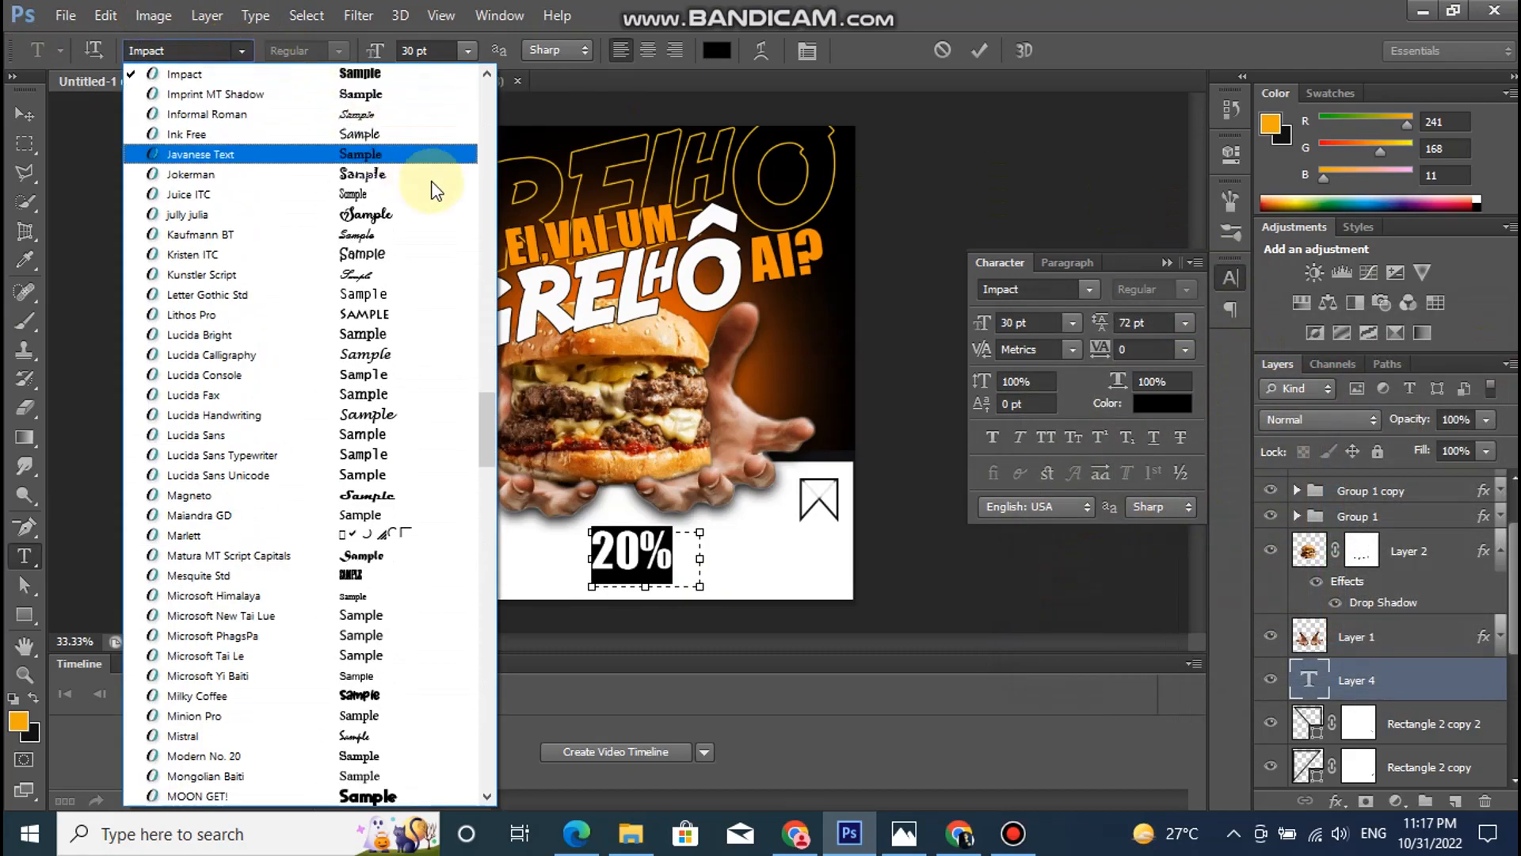
scroll(485, 425, "down", 8)
left_click_drag(477, 459, 458, 578)
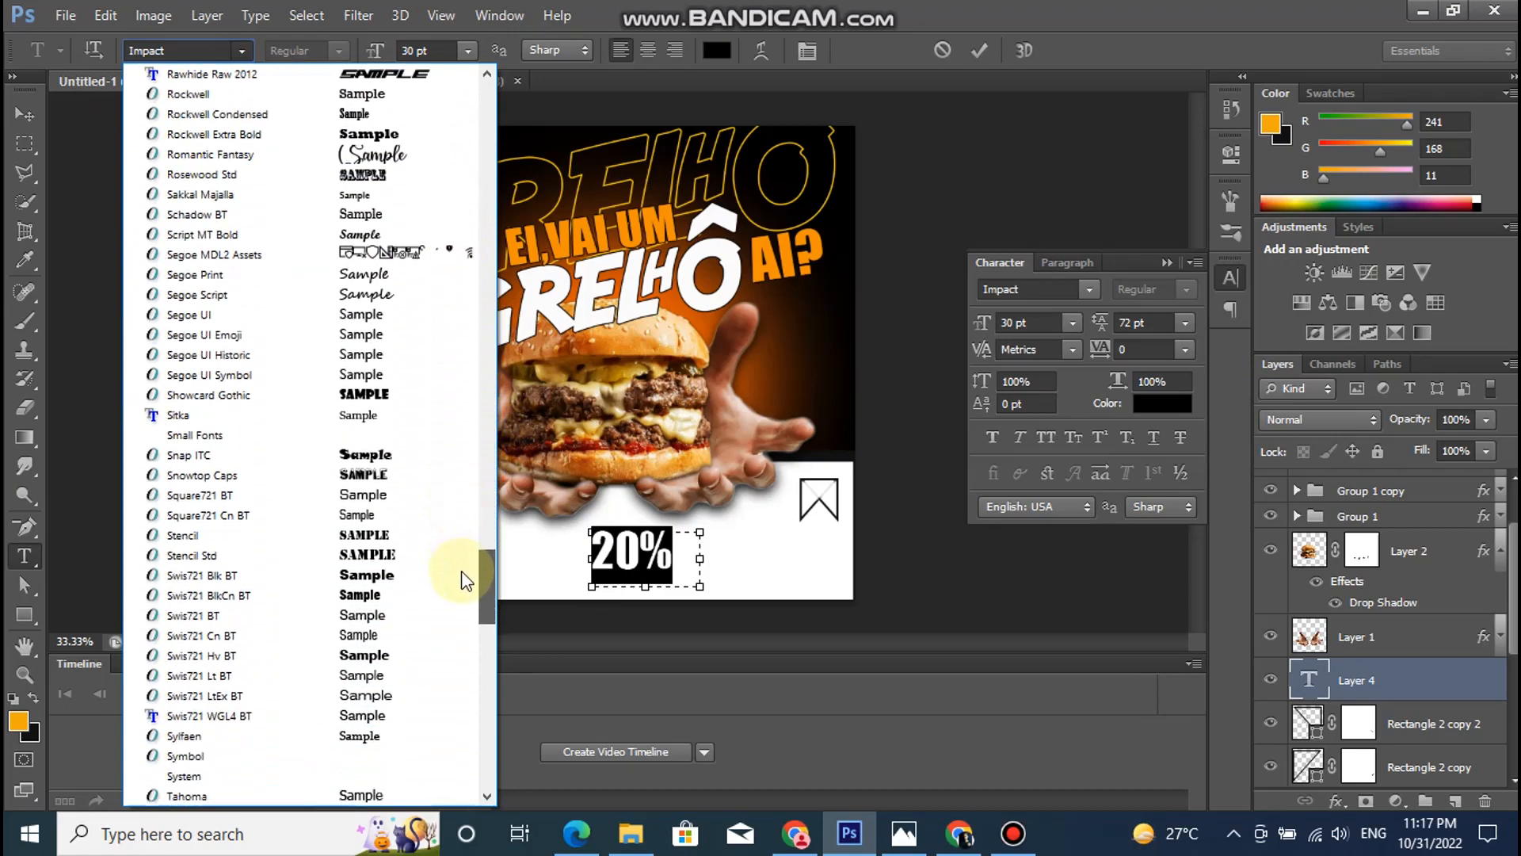
left_click(397, 592)
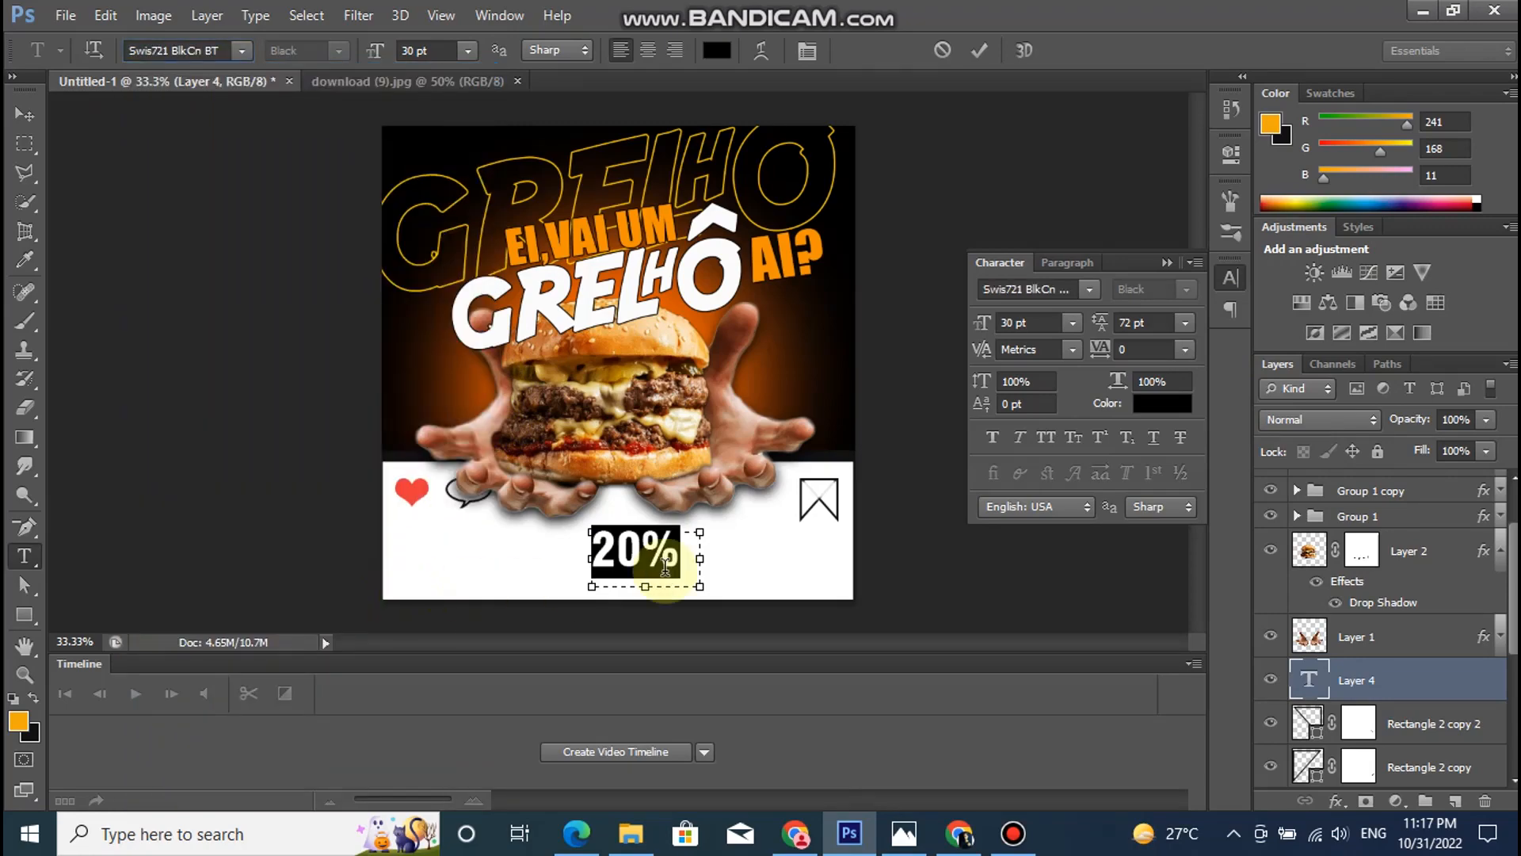
left_click(467, 50)
left_click(473, 259)
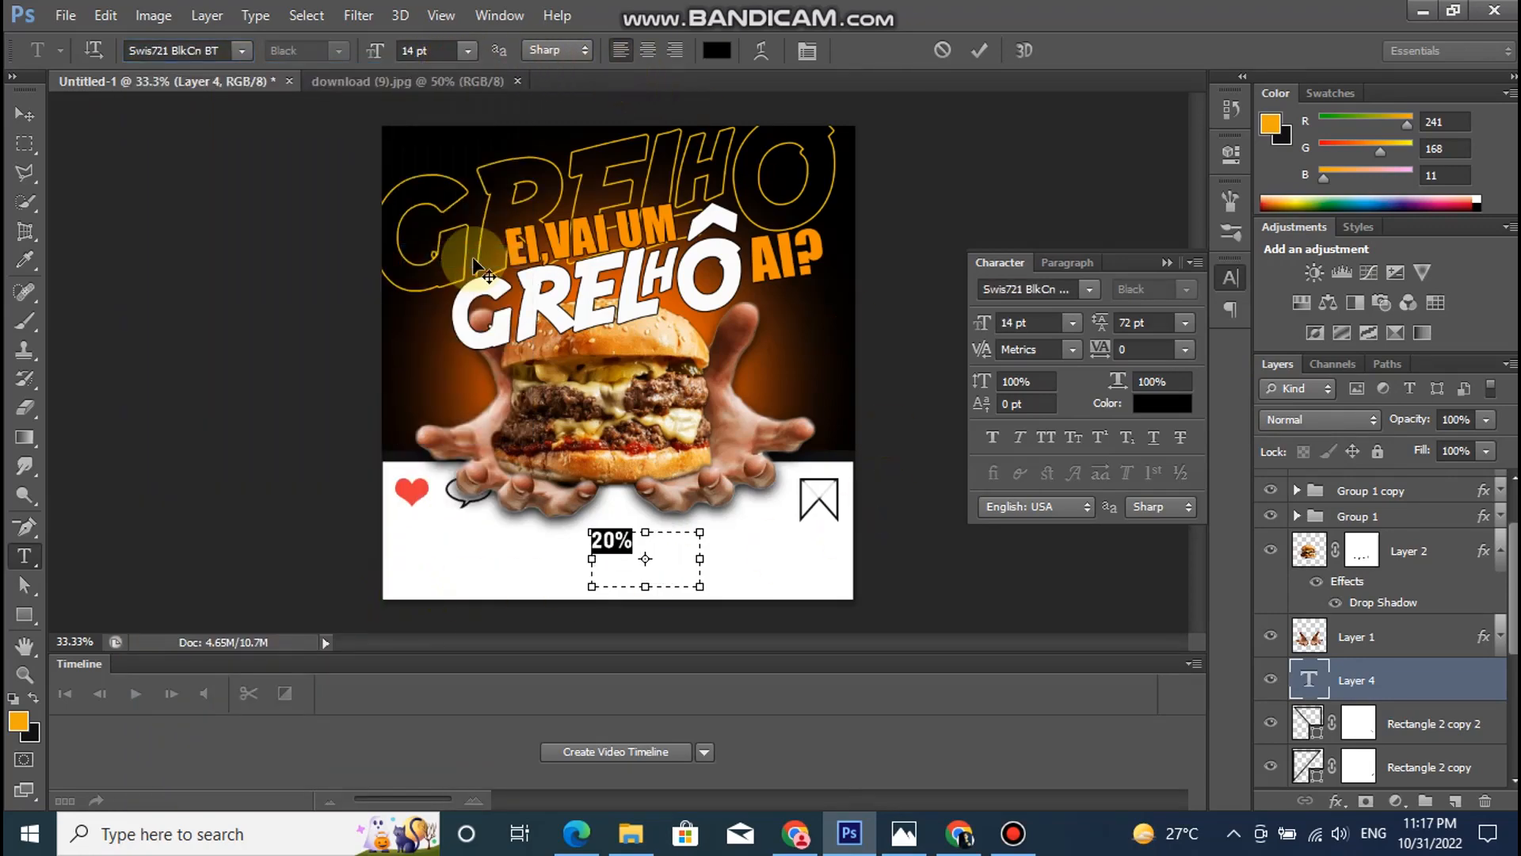
- Commit the "20%" text and move it onto the bookmark icon
left_click(1347, 678)
left_click(25, 115)
left_click_drag(613, 539, 821, 492)
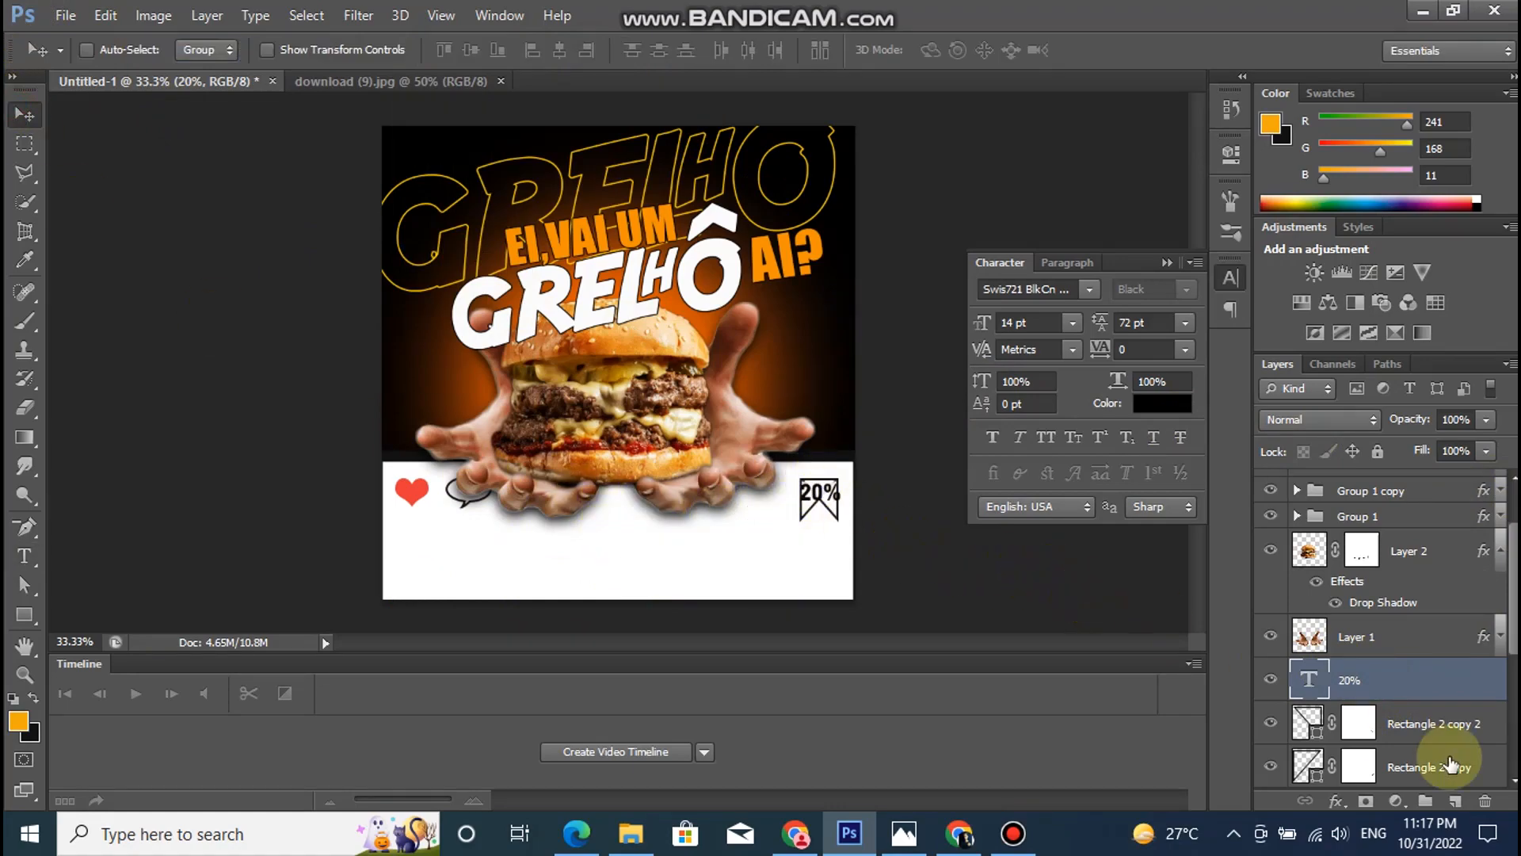
- Reduce the "20%" text to 12 pt and scale its box down to about 11.02 pt so it fits inside the bookmark
double_click(1309, 679)
left_click(469, 50)
left_click(475, 231)
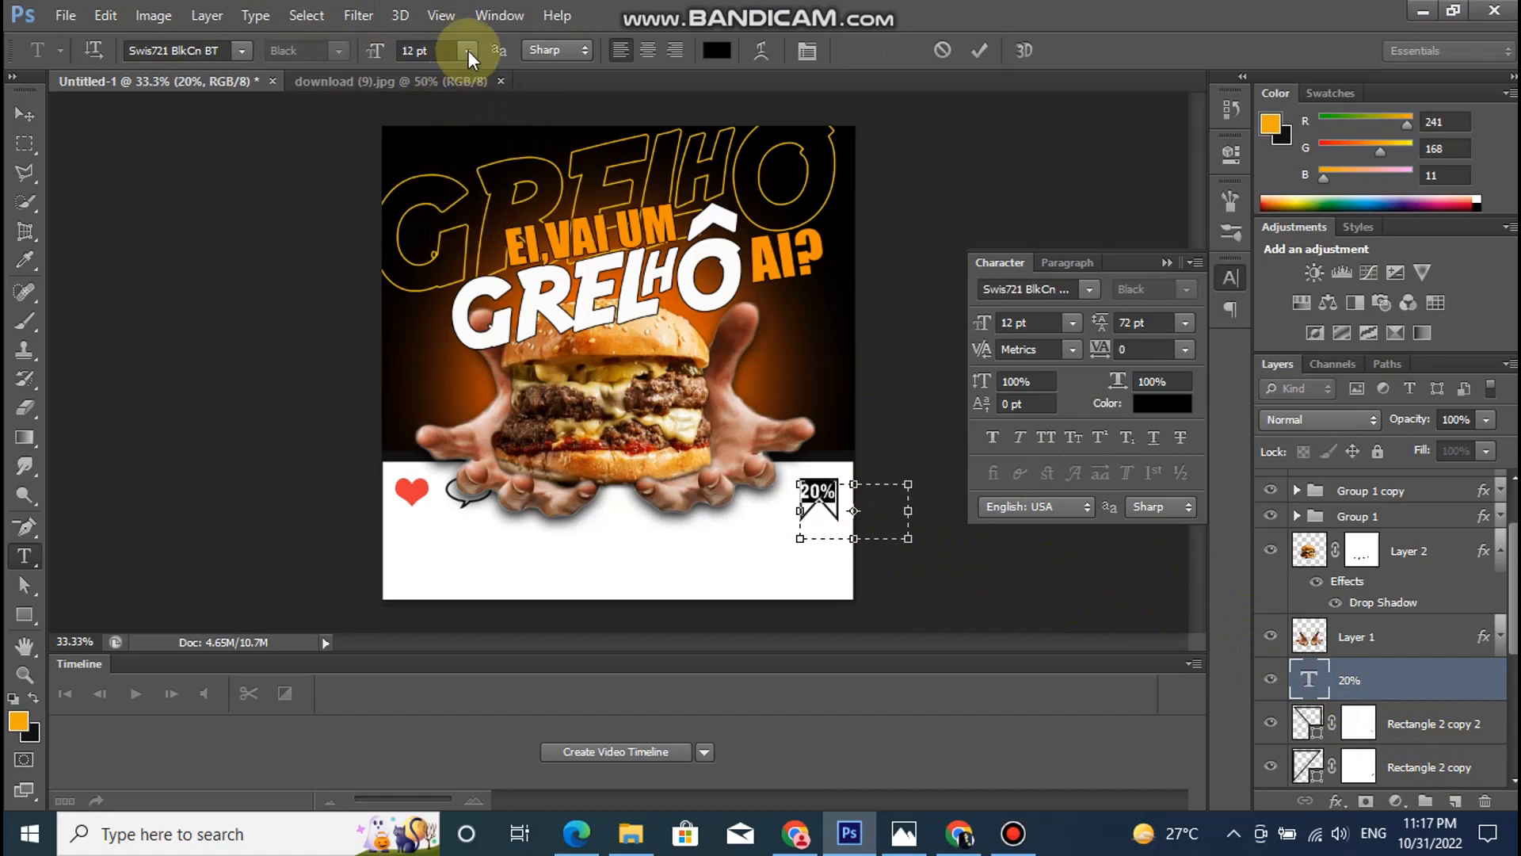
left_click_drag(909, 539, 905, 534)
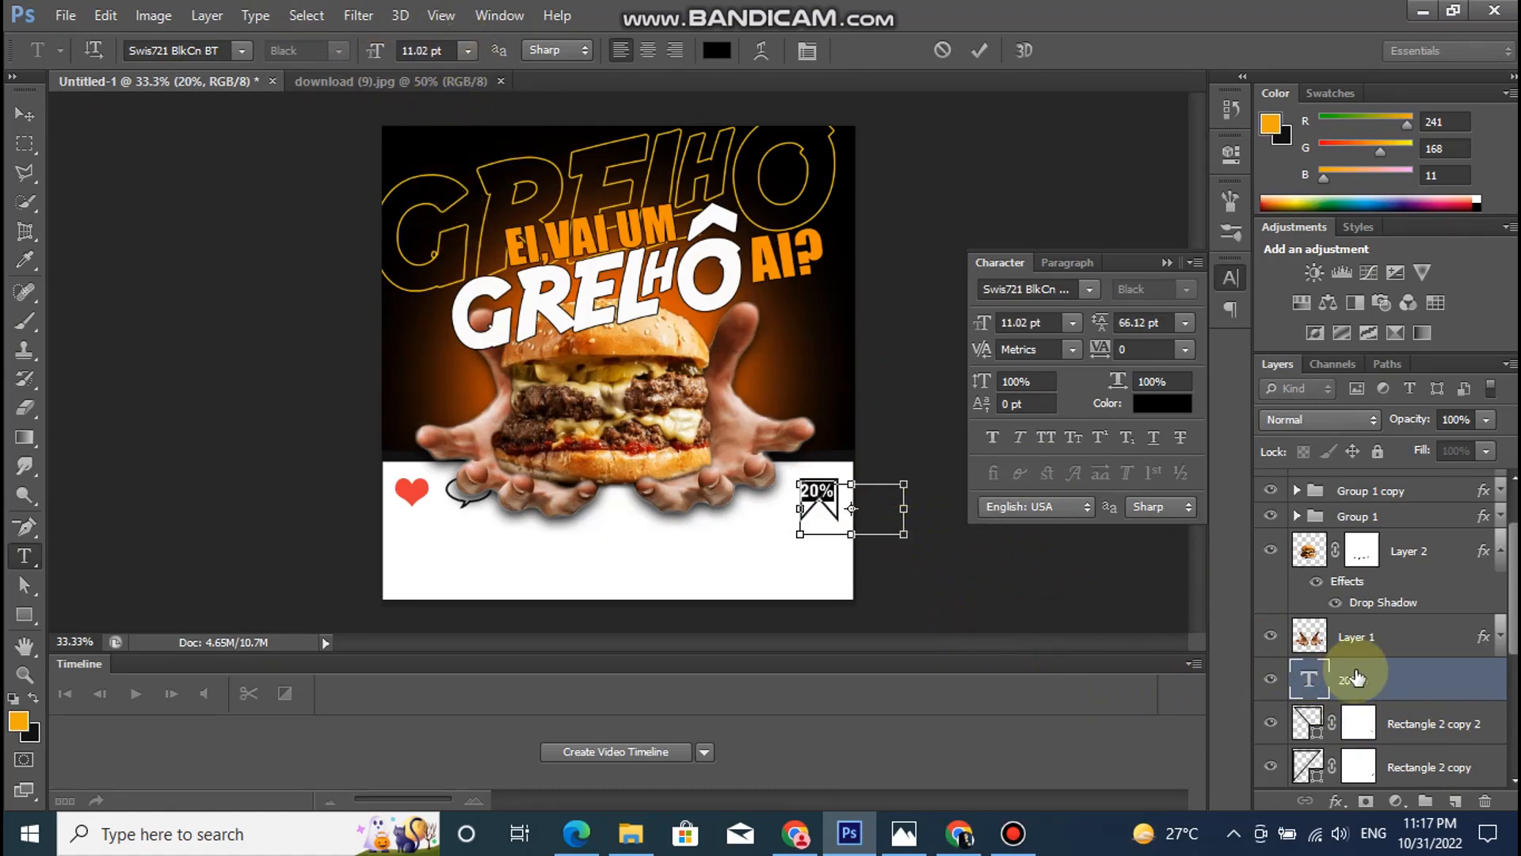
left_click(1327, 686)
key("v")
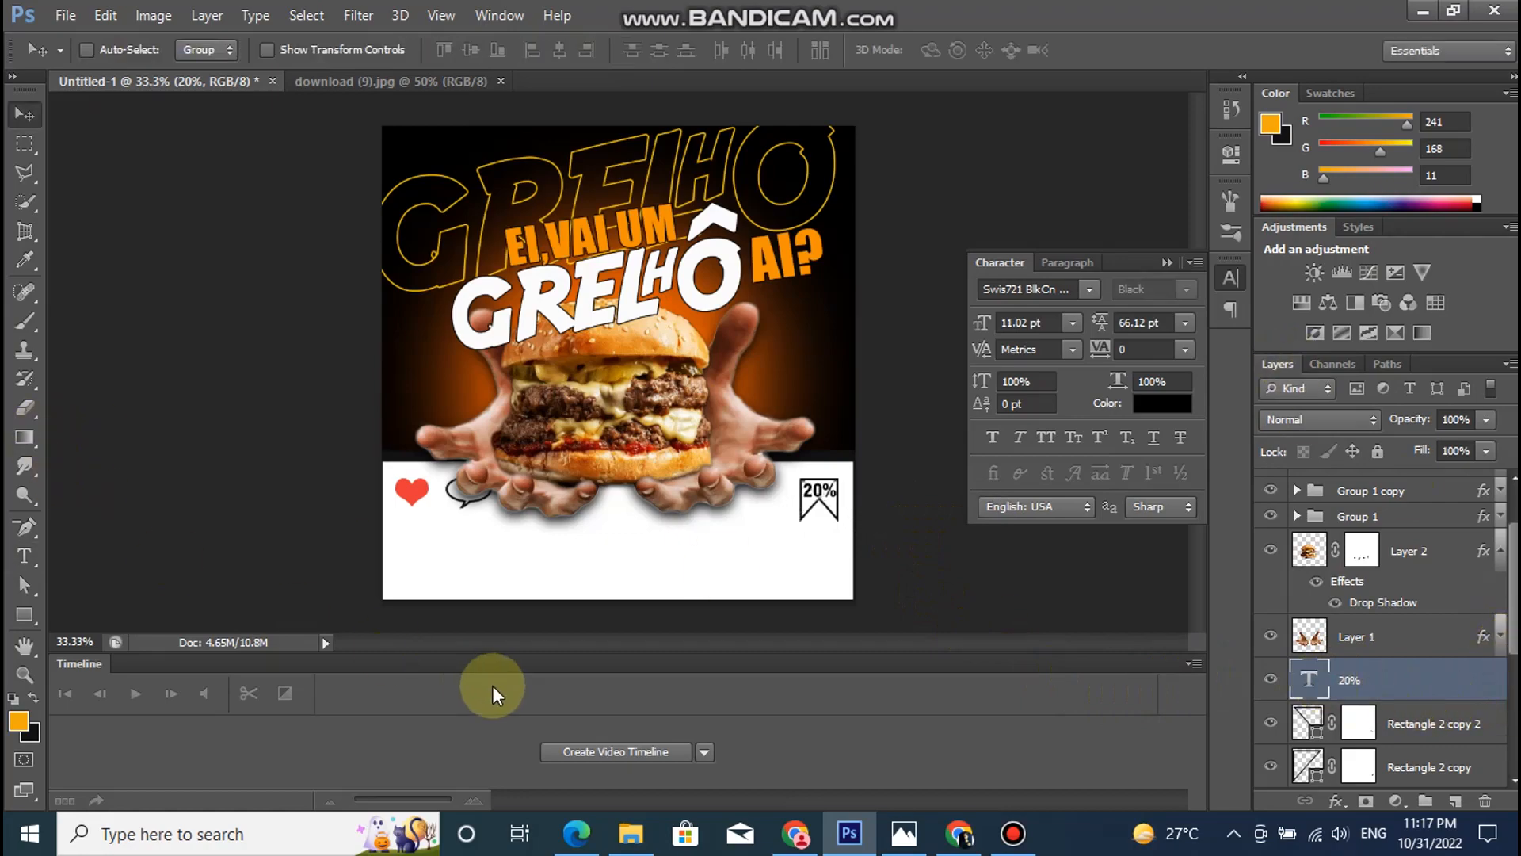
- Duplicate the "20%" text just above the bookmark, change the copy to "OFF" and set its tracking to 200
left_click_drag(816, 492, 812, 476)
double_click(1303, 681)
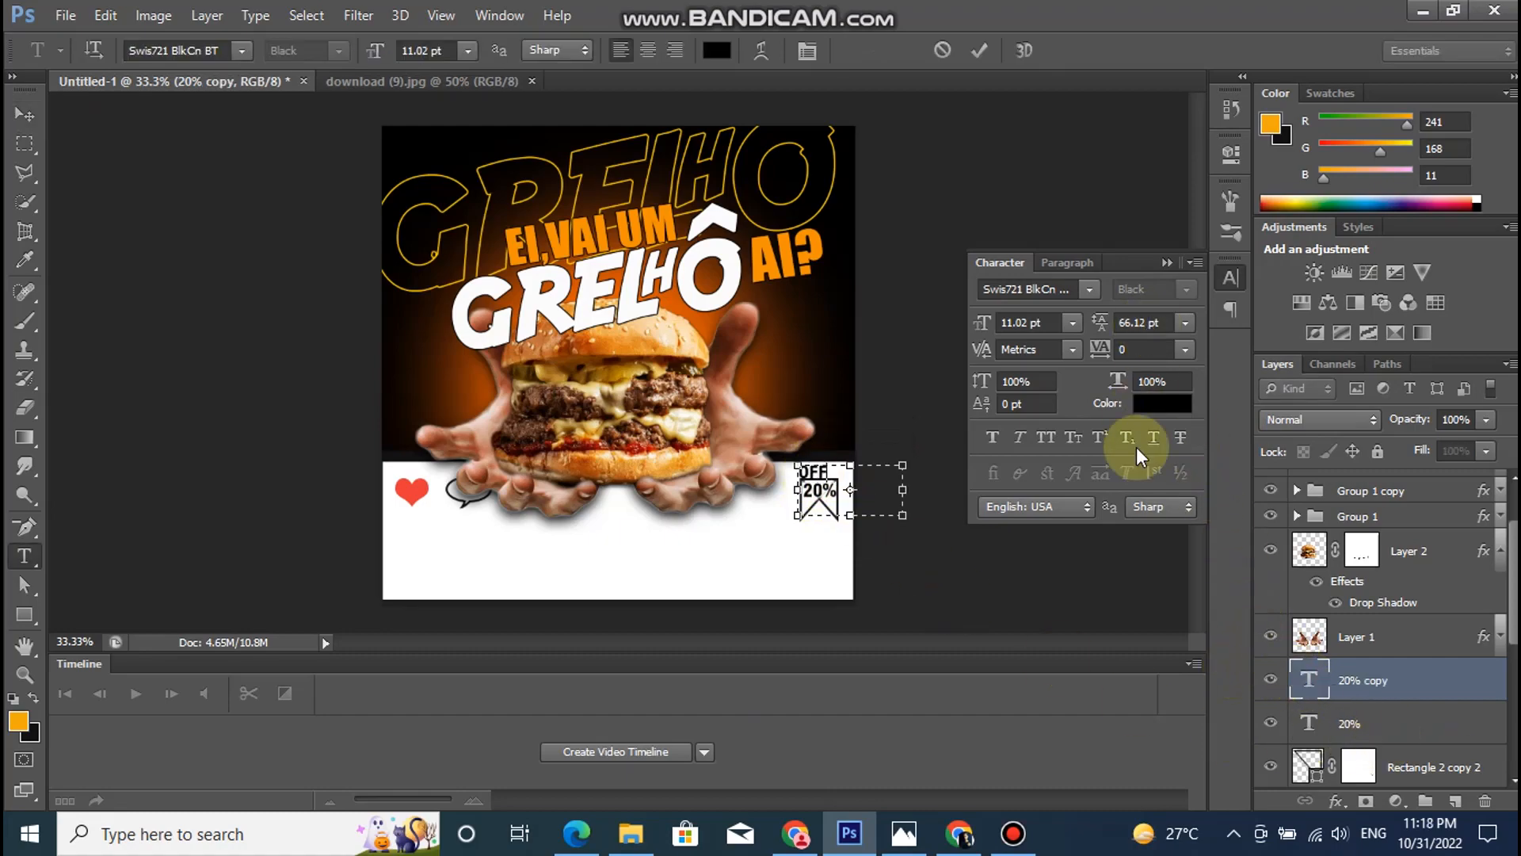
left_click(1183, 350)
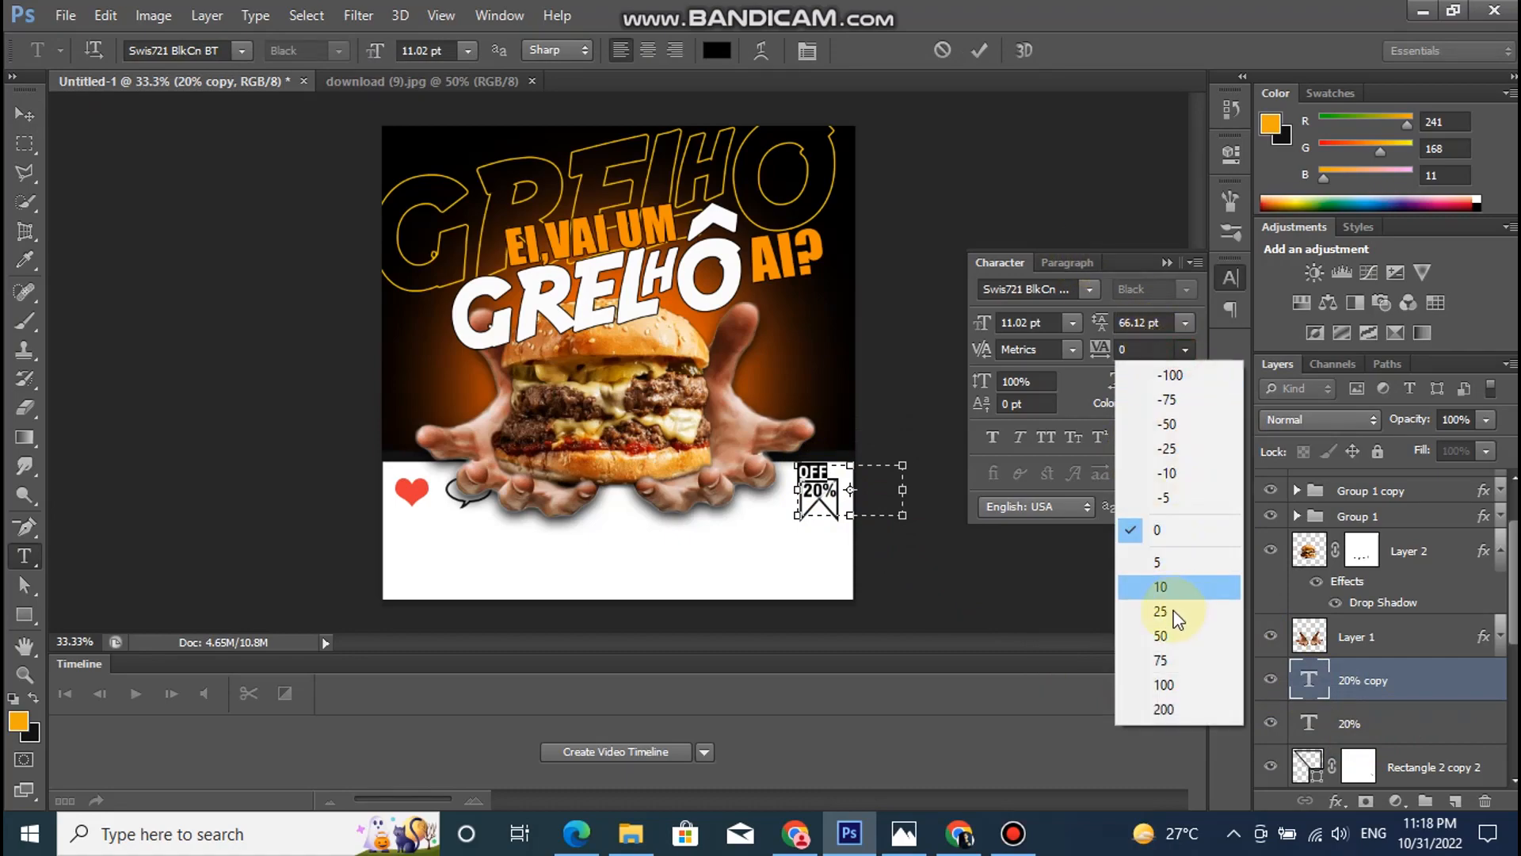
left_click(1174, 608)
left_click(1183, 350)
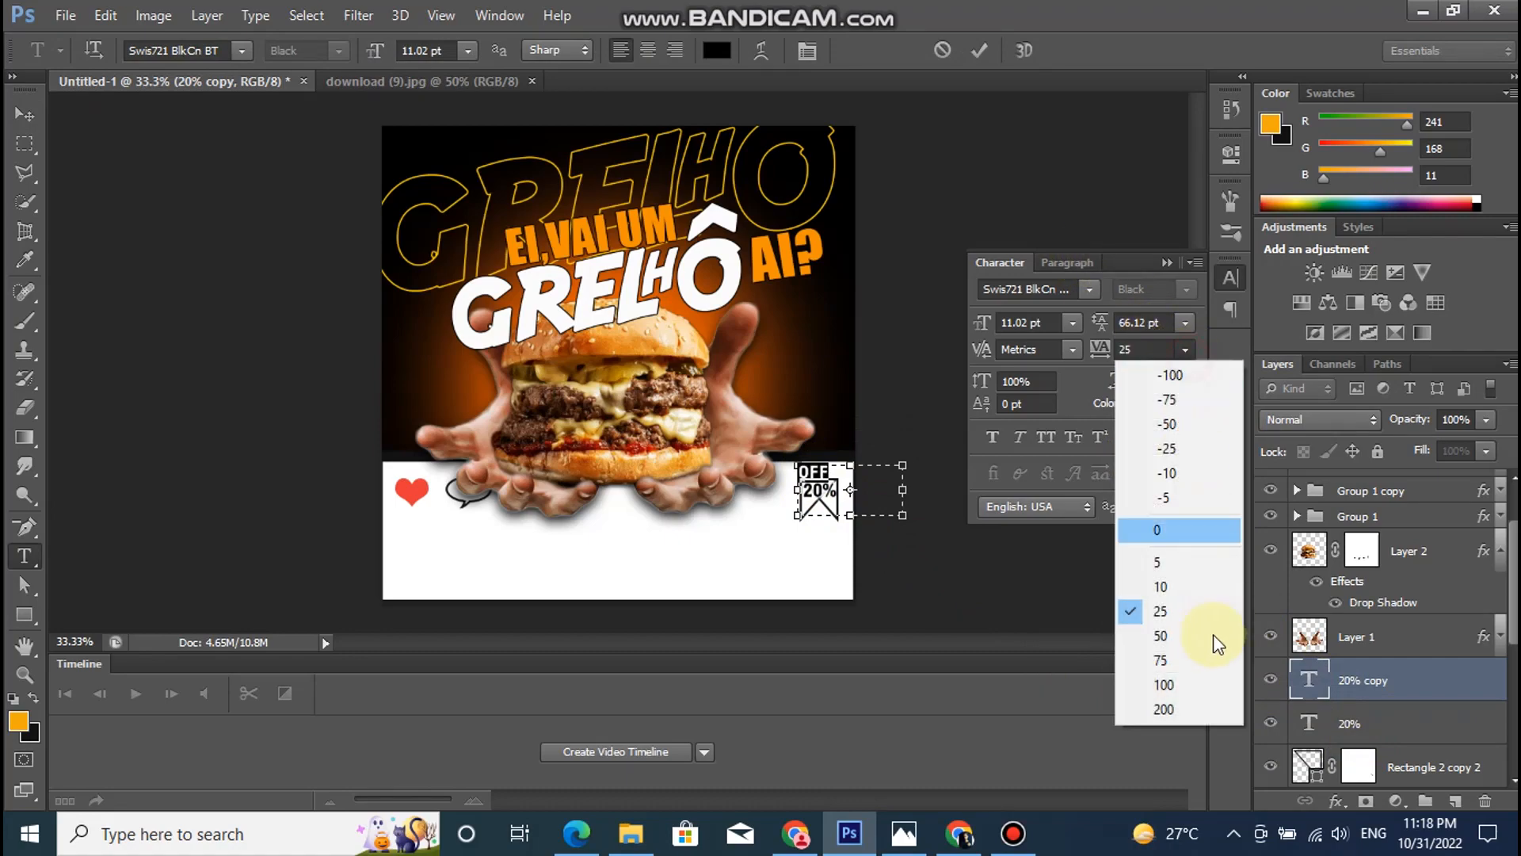
left_click(1177, 691)
left_click(1186, 350)
left_click(1181, 708)
left_click(1321, 688)
key("v")
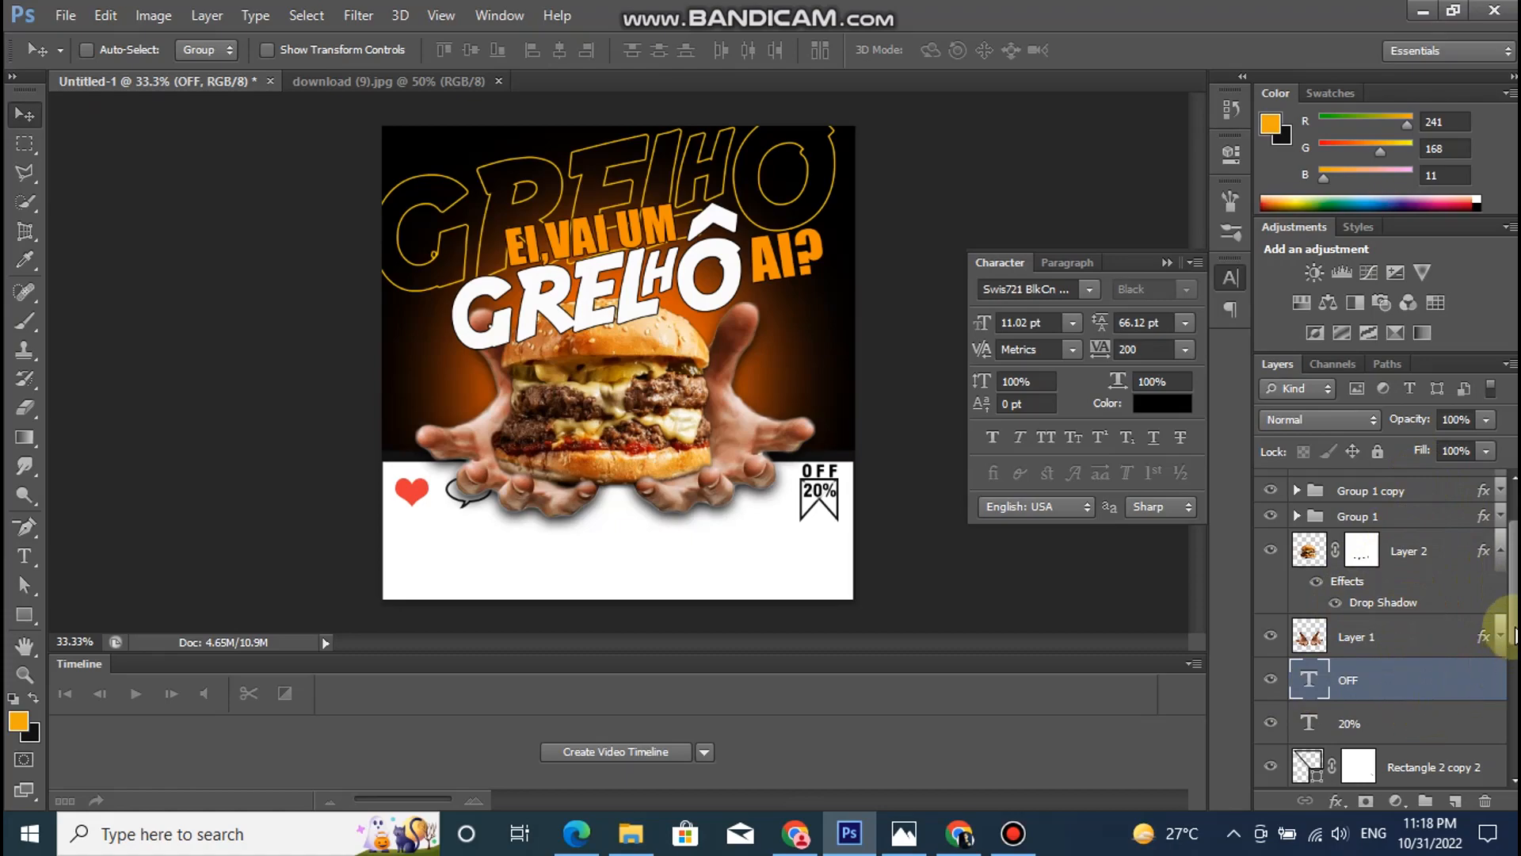
- Draw an orange circle of 90 px below the heart icon, on a layer above the "EI,VAI UM" text
scroll(1386, 625, "up", 2)
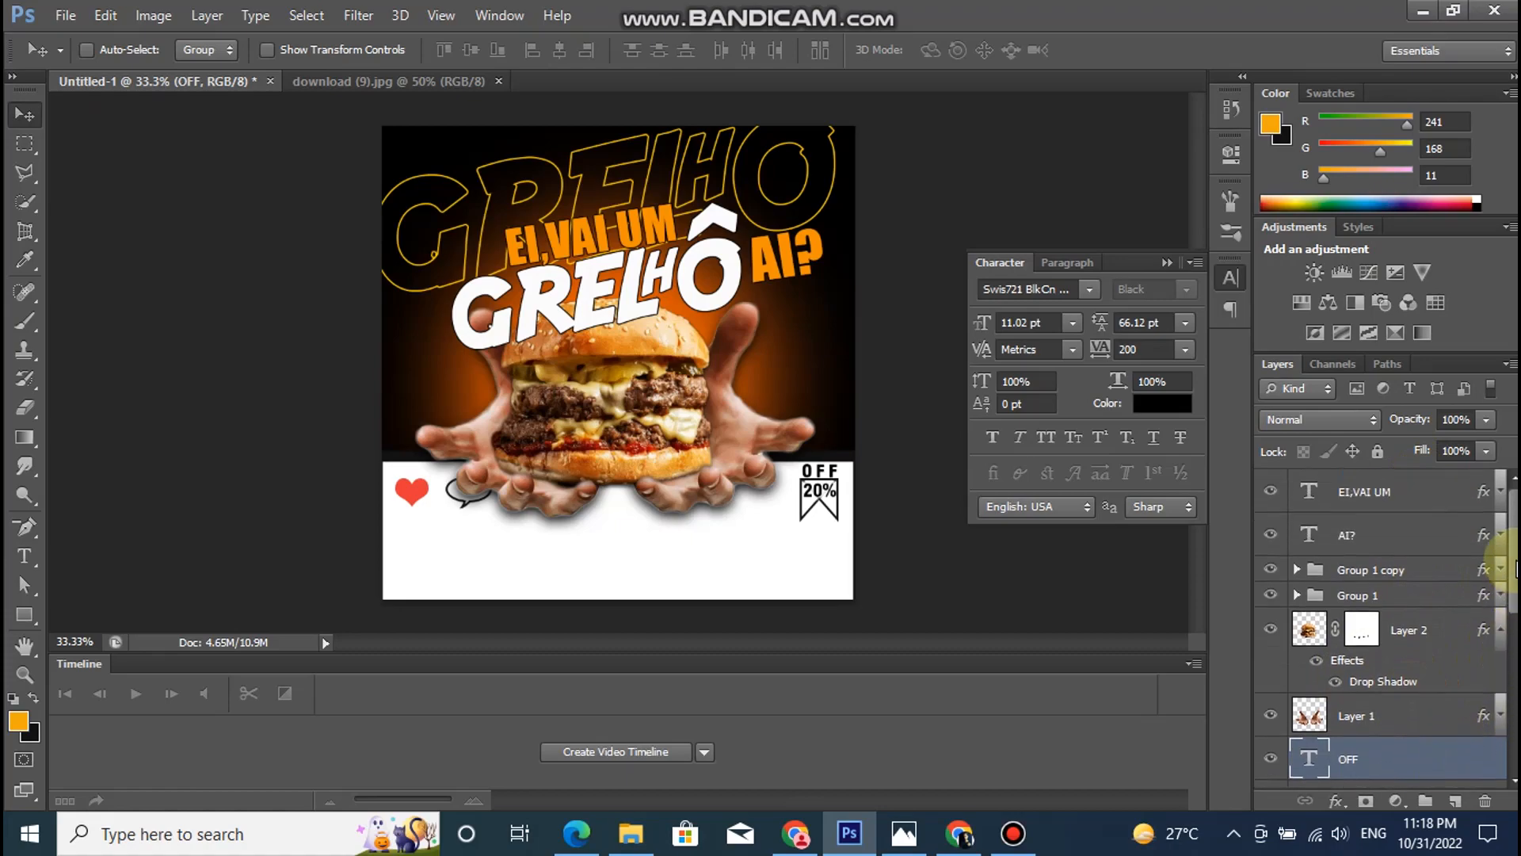
left_click(1386, 492)
left_click(16, 614)
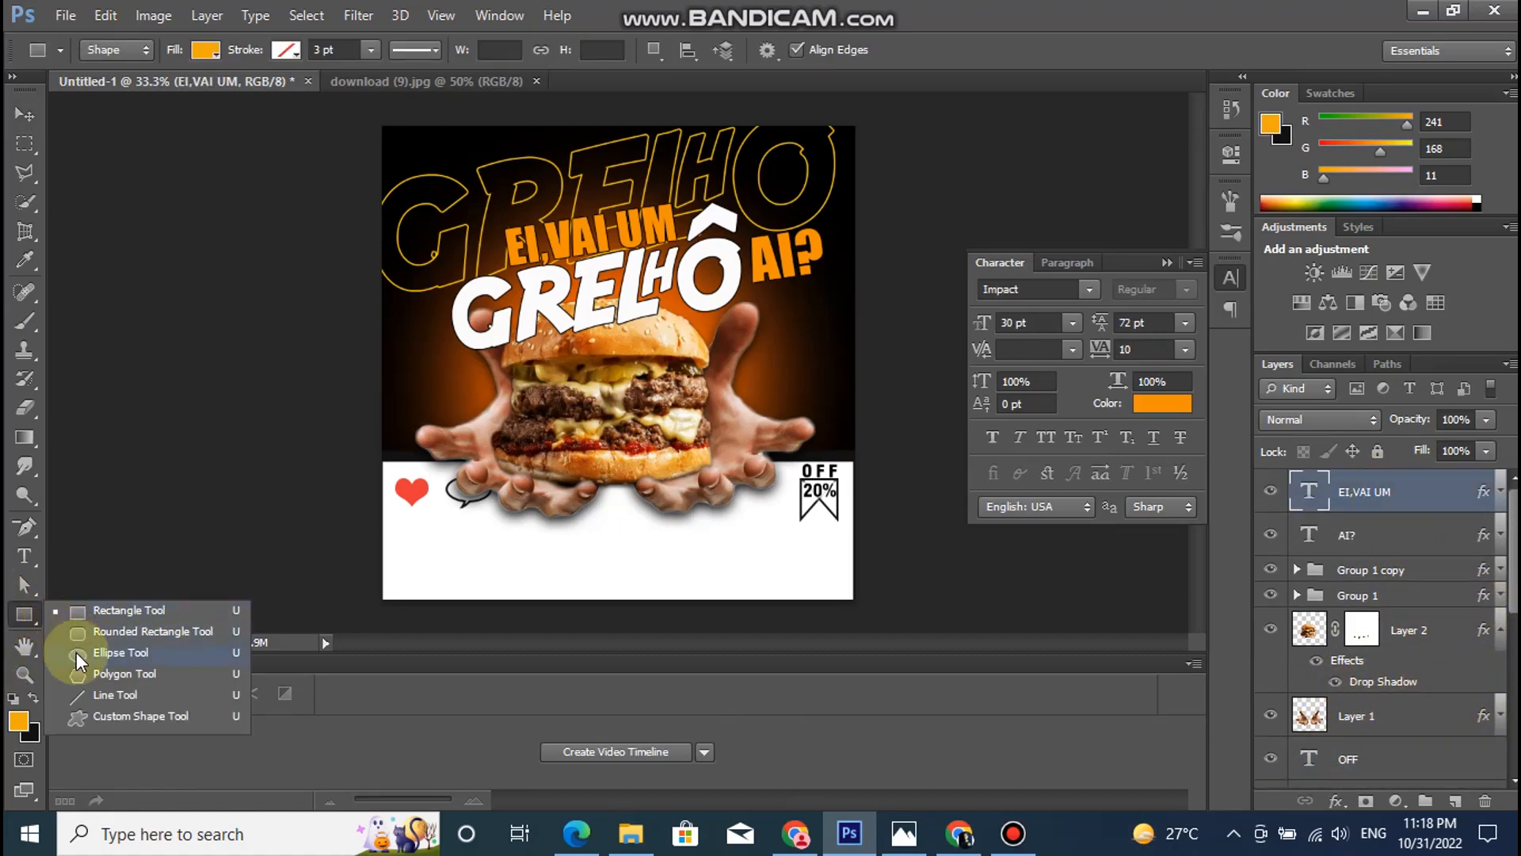
left_click(76, 653)
left_click_drag(402, 538, 434, 576)
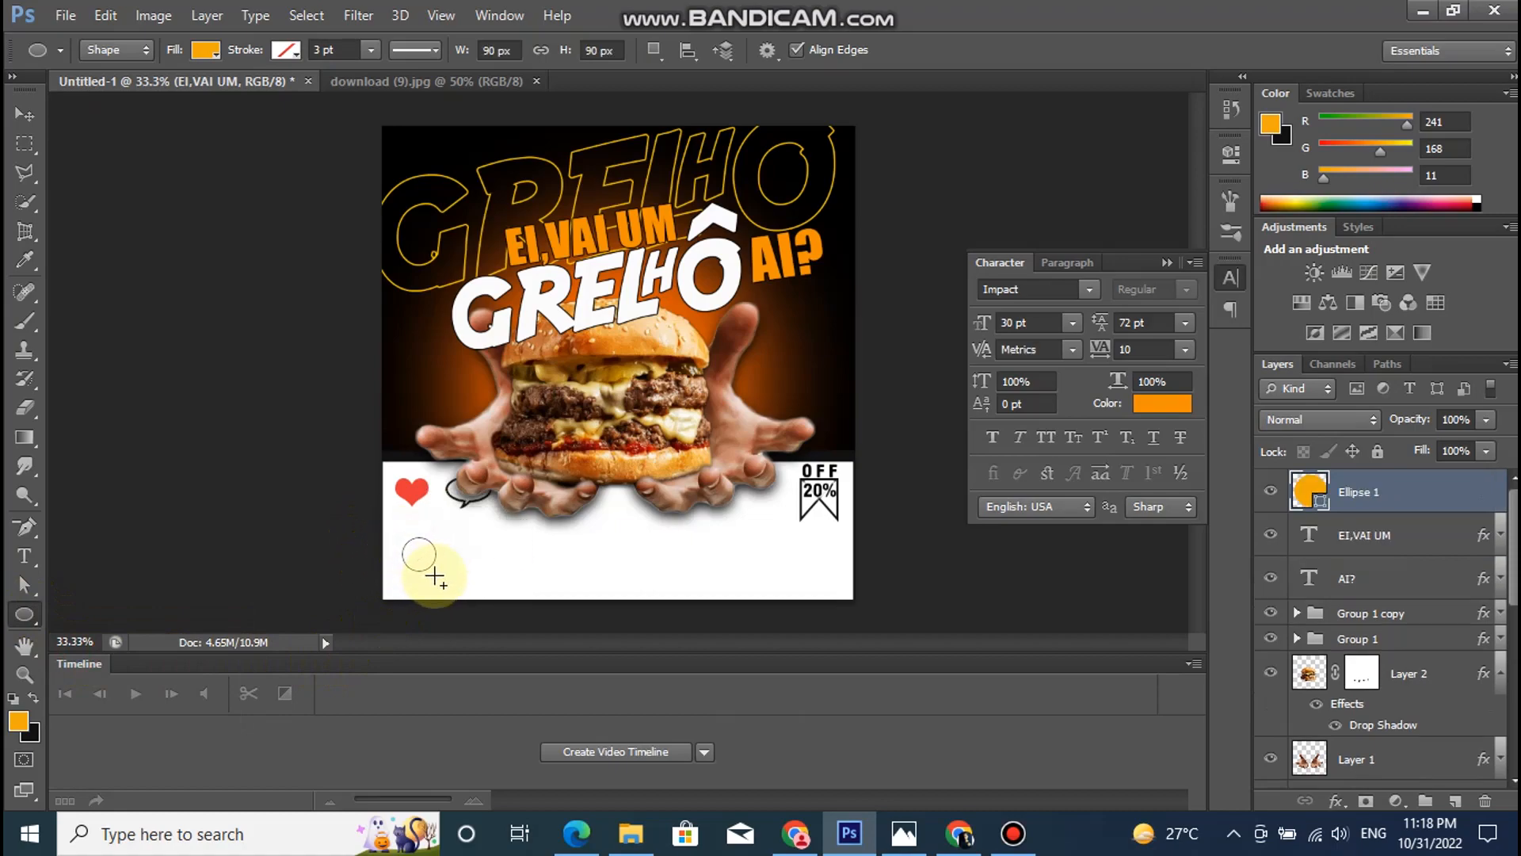
- Open pic.png and bring its picture into the burger poster as a new layer above the orange circle
left_click(48, 11)
left_click(115, 69)
left_click(622, 400)
left_click(1146, 562)
left_click(25, 117)
left_click_drag(614, 370, 430, 348)
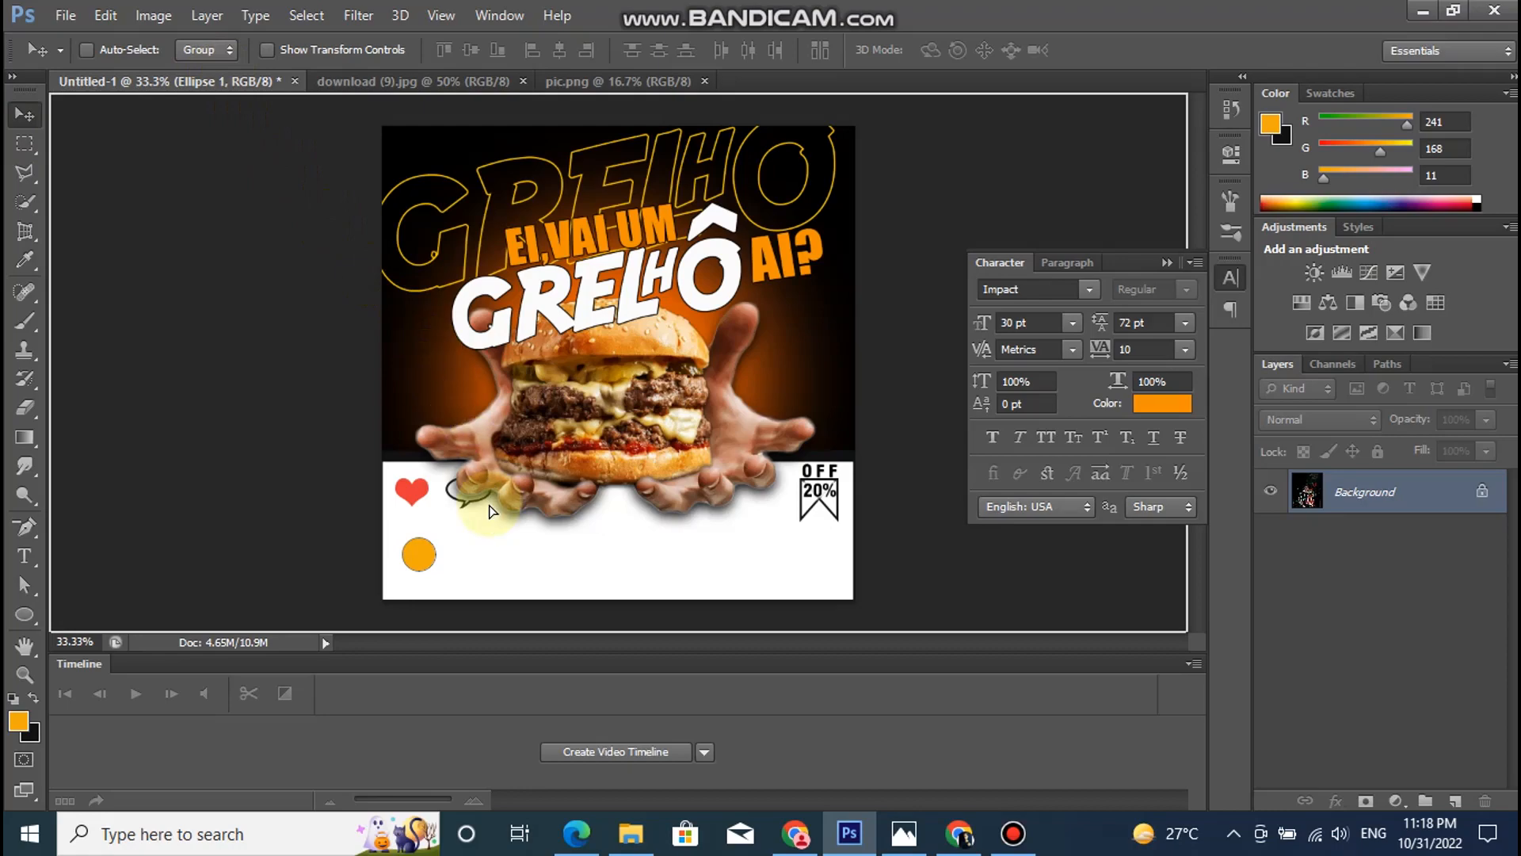
left_click_drag(488, 504, 488, 502)
left_click_drag(527, 362, 615, 574)
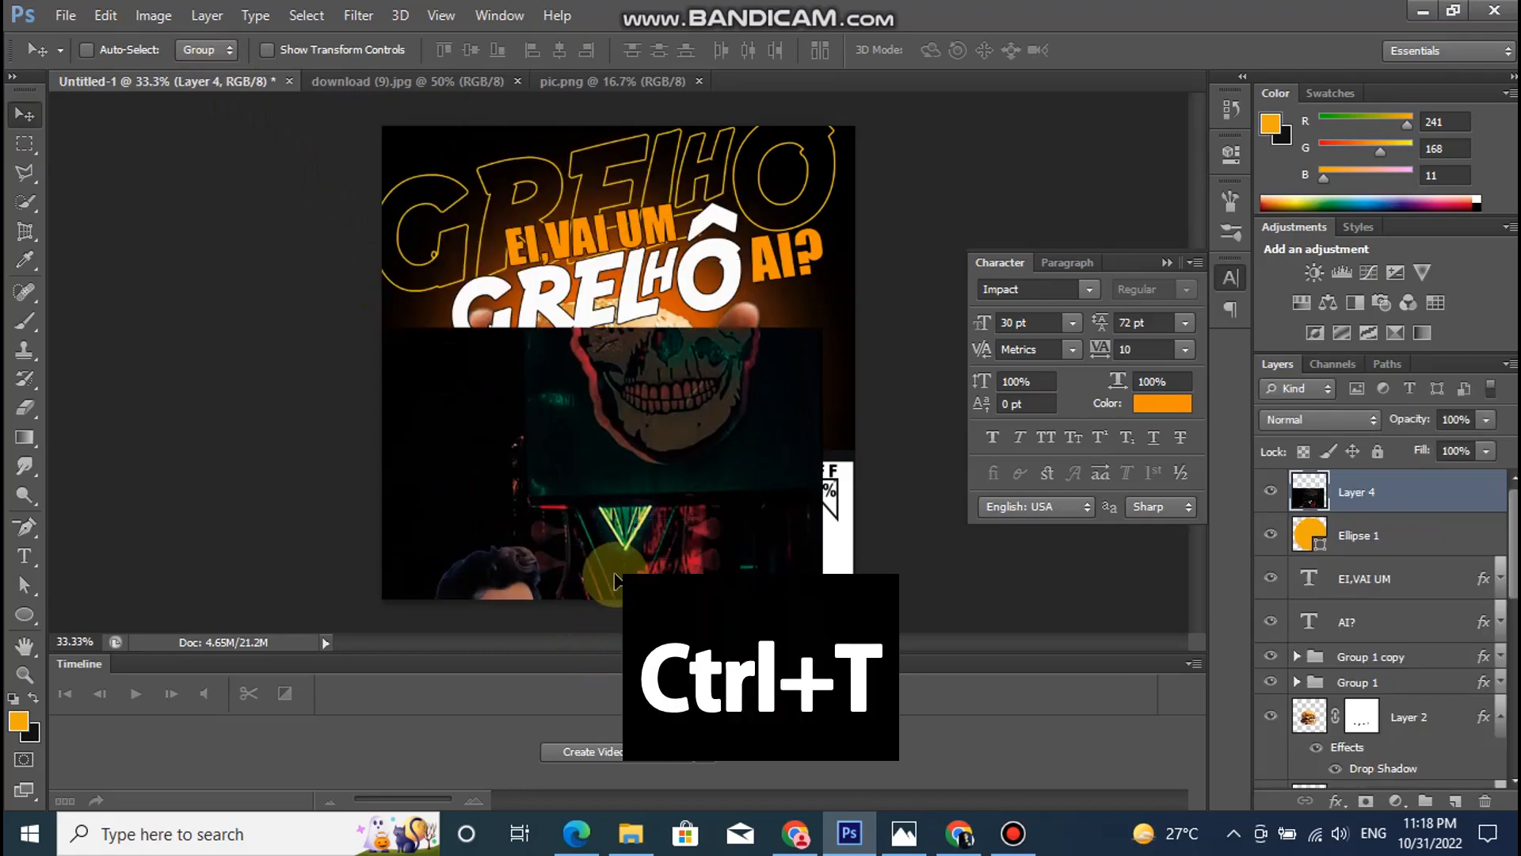
- Scale the imported picture to 9% over the orange circle and clip it to that circle
key("ctrl+t")
left_click_drag(824, 327, 606, 572)
left_click_drag(584, 566, 424, 556)
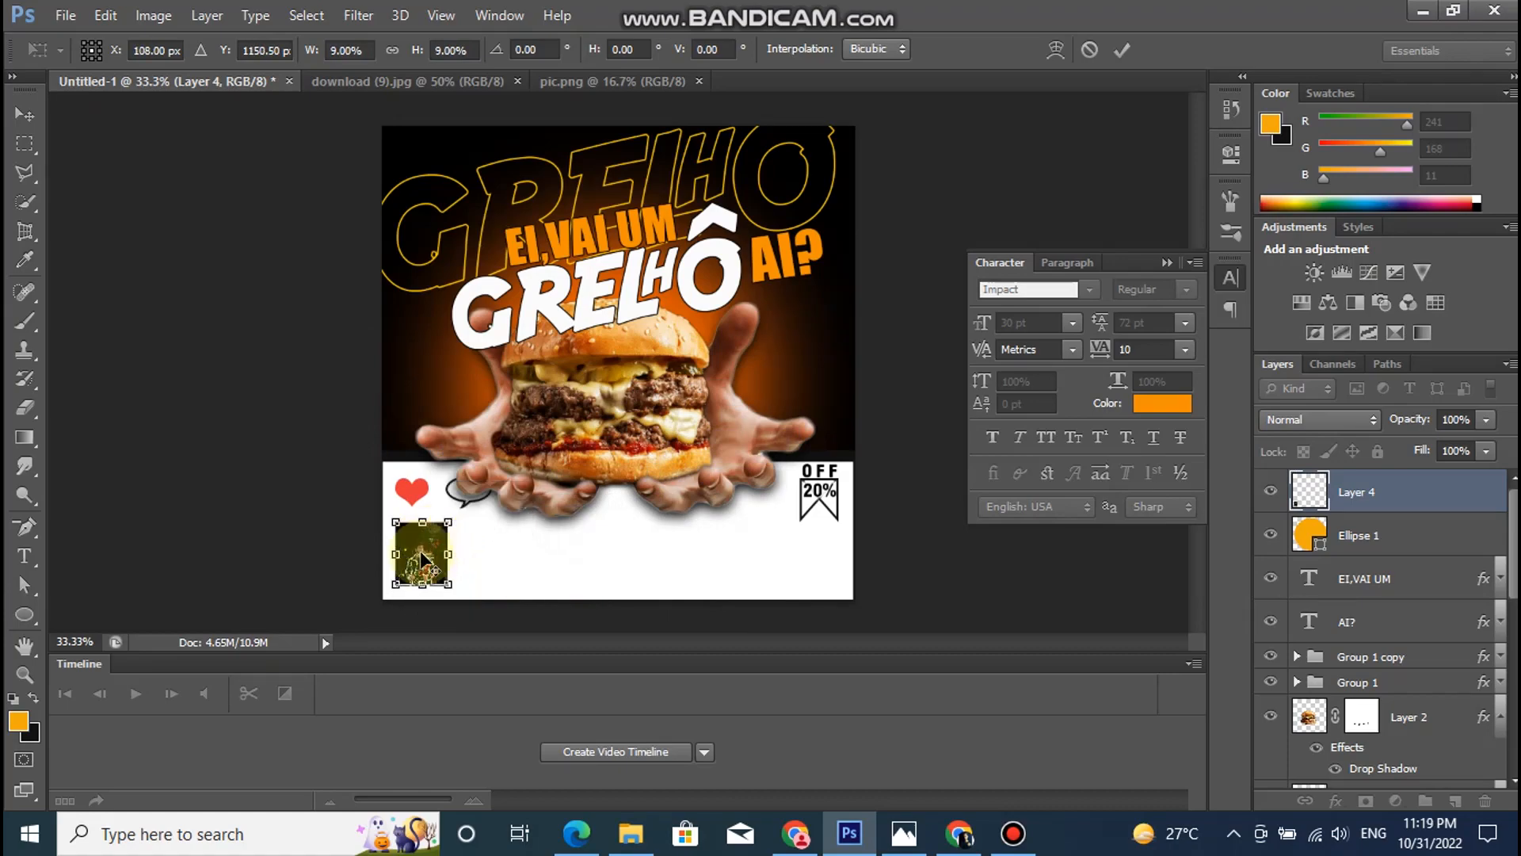
key("Return")
right_click(1400, 497)
left_click(1076, 356)
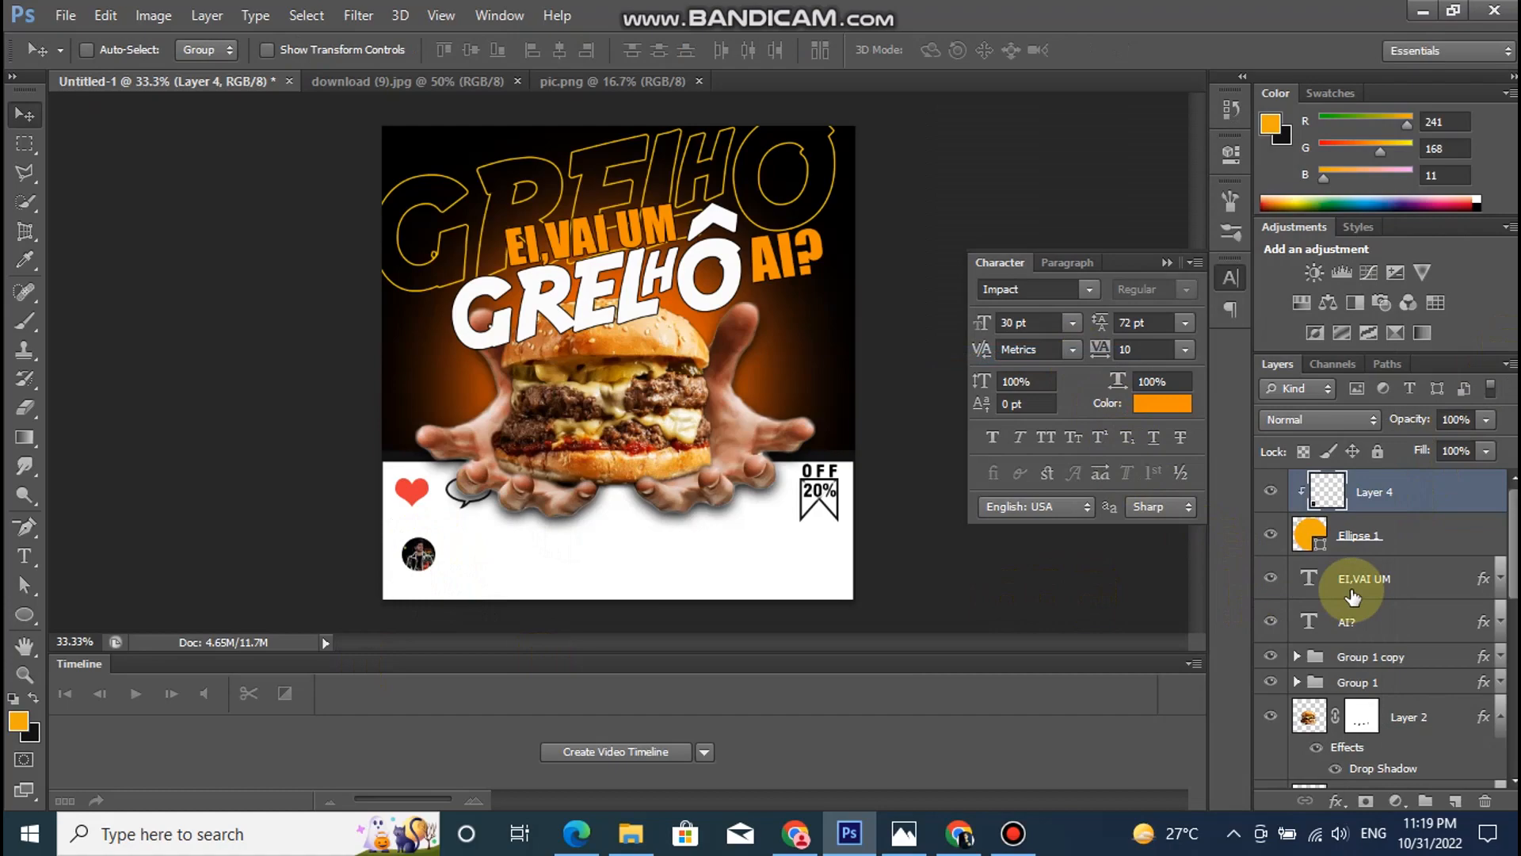
- Enlarge the clipped picture and its circle together to about 156%
left_click(1369, 545, "shift")
key("ctrl+t")
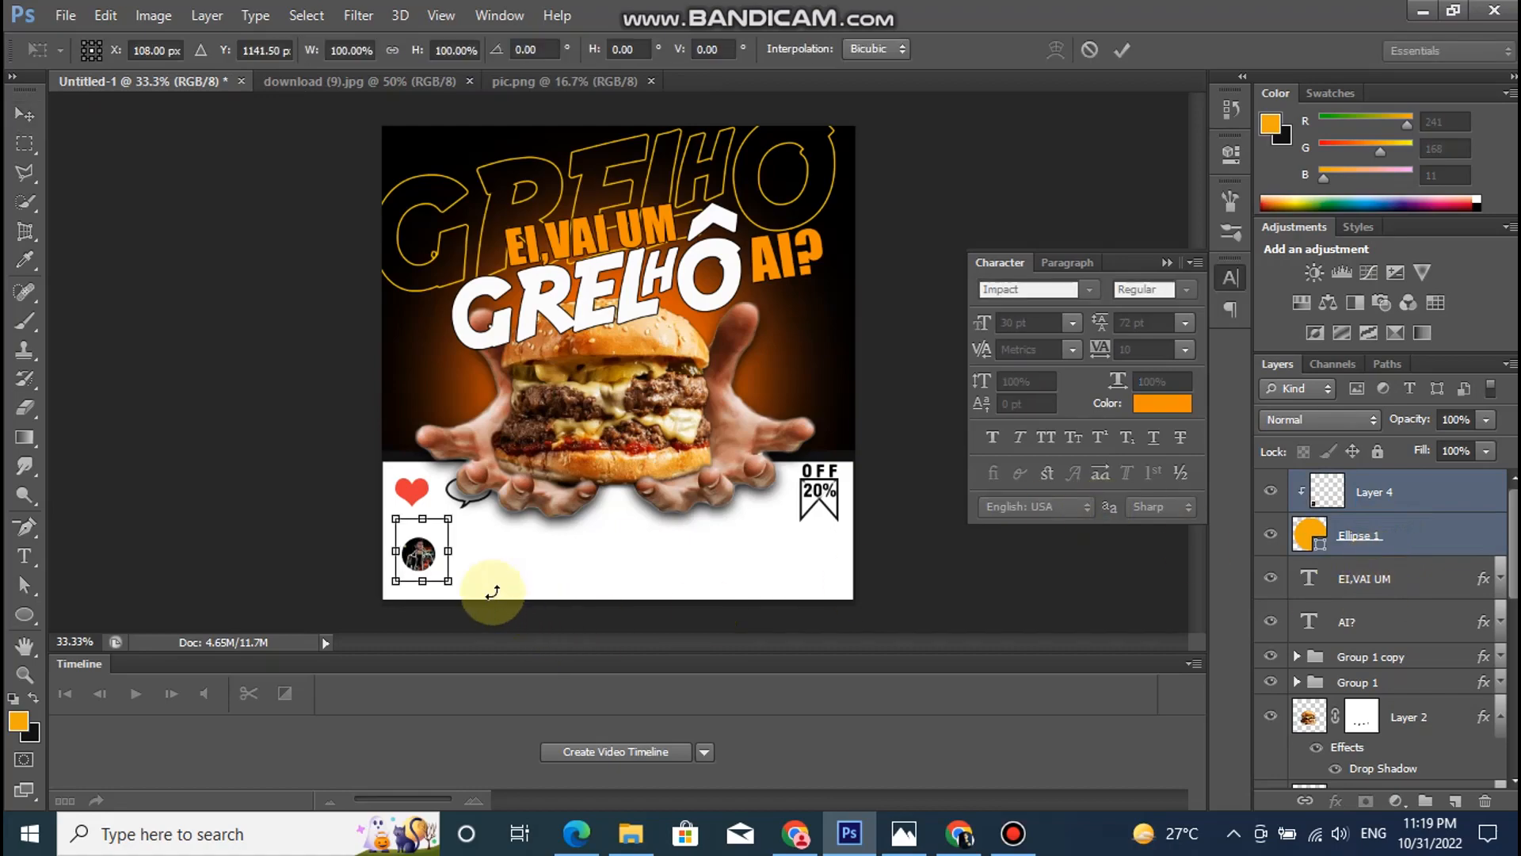
left_click_drag(449, 581, 461, 634)
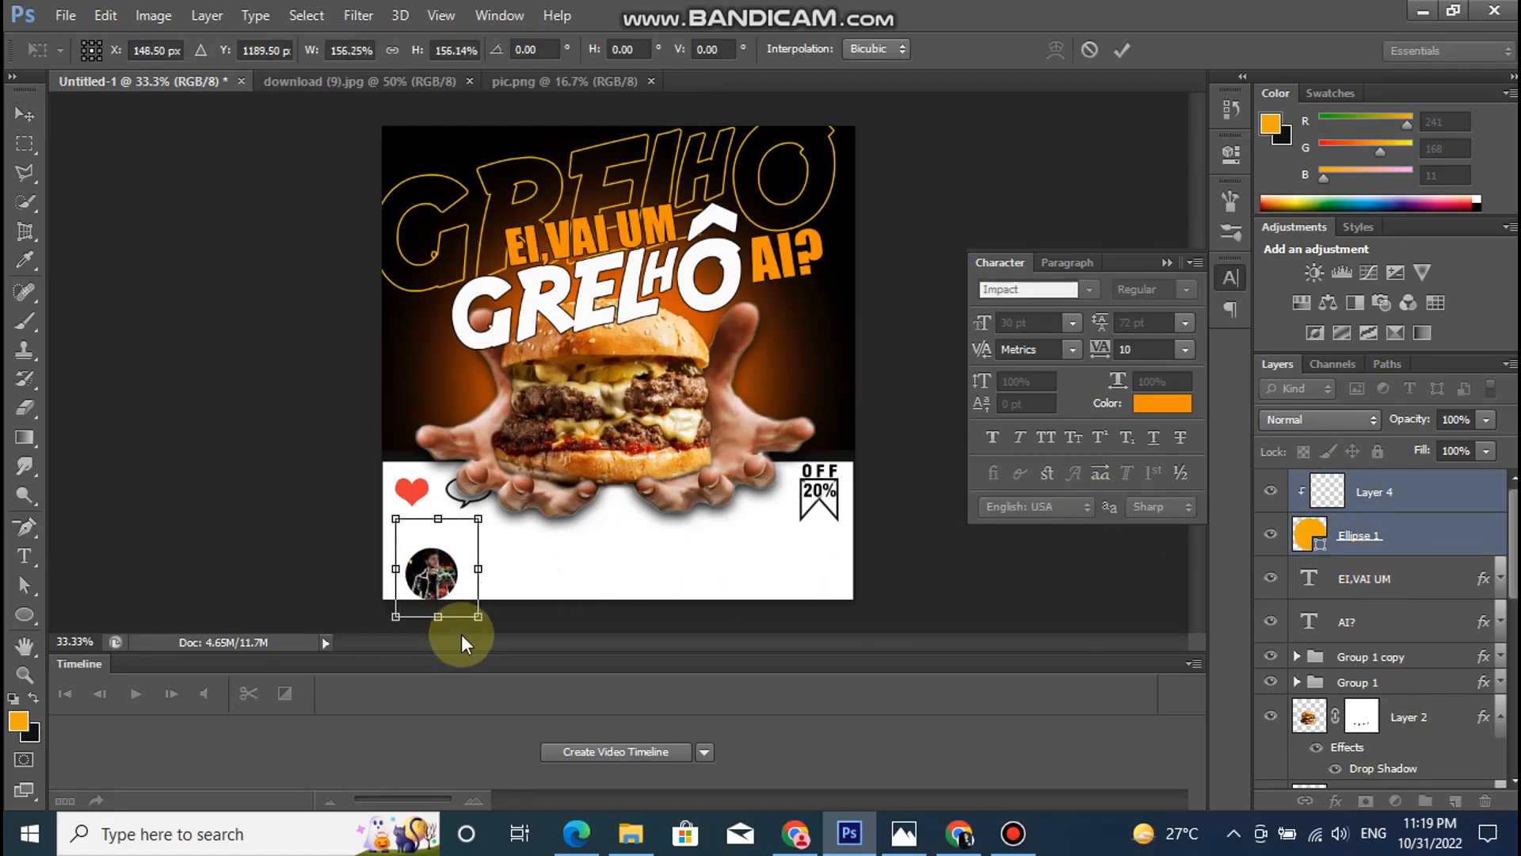
key("Return")
- Nudge the round profile picture up and to the left so it sits beneath the heart icon
key("Up")
key("Up")
key("Up")
key("Up")
key("Up")
key("Up")
key("Up")
key("Up")
key("Up")
key("Up")
key("Up")
key("Up")
key("Up")
key("Up")
key("Up")
key("Up")
key("Up")
key("Up")
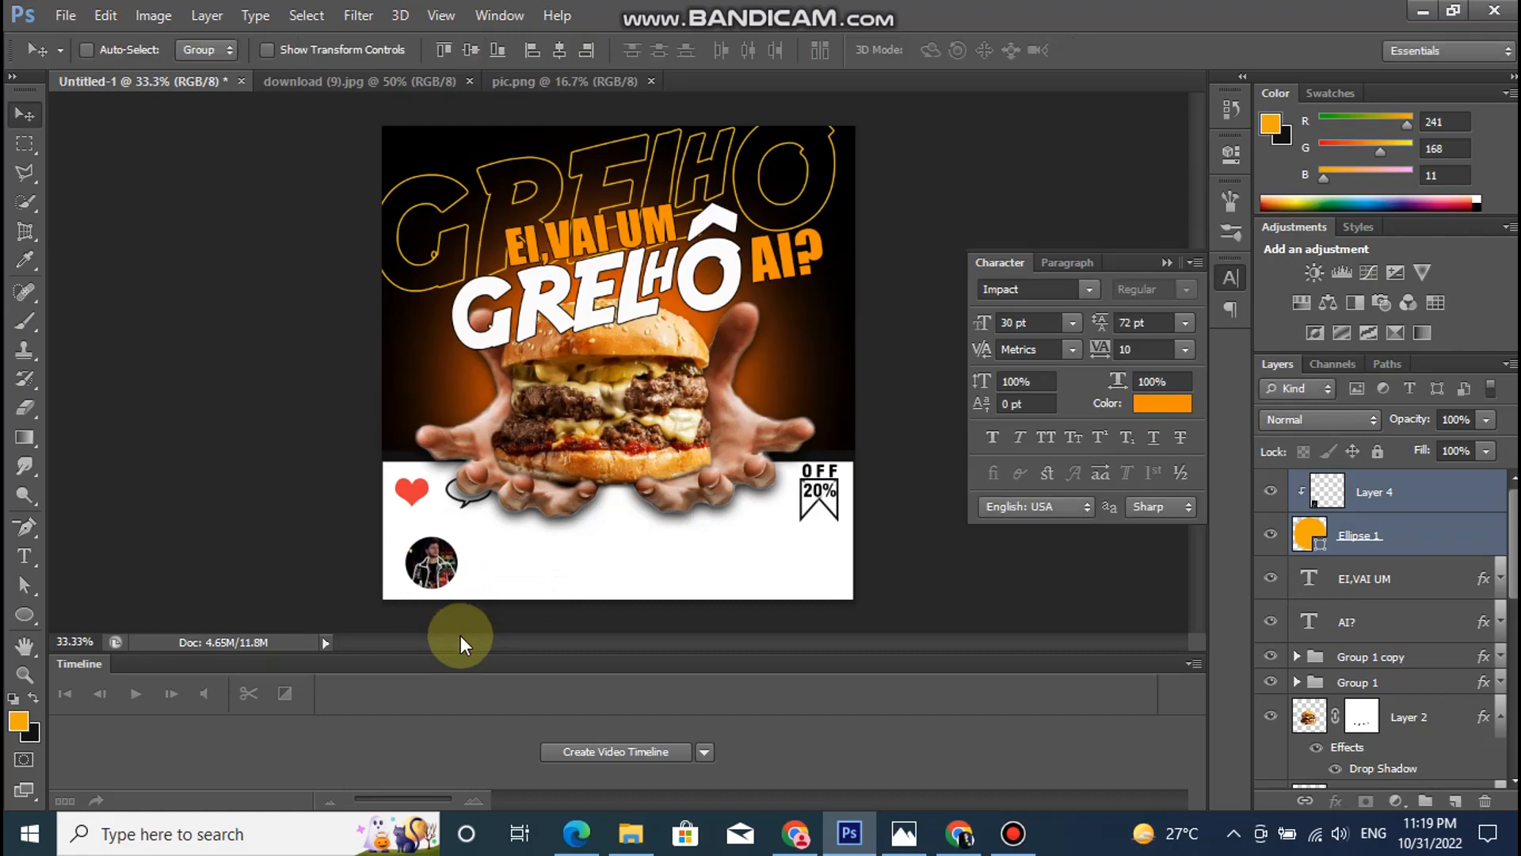
key("Left")
key("Left")
key("Left")
key("Left")
key("Left")
key("Left")
key("Left")
key("Left")
key("Left")
key("Left")
key("Left")
key("Left")
key("Left")
key("Left")
key("Left")
key("Left")
key("Left")
key("Left")
key("Left")
key("Left")
key("Left")
key("Left")
key("Left")
key("Left")
key("Left")
key("Left")
key("Left")
key("Left")
key("Left")
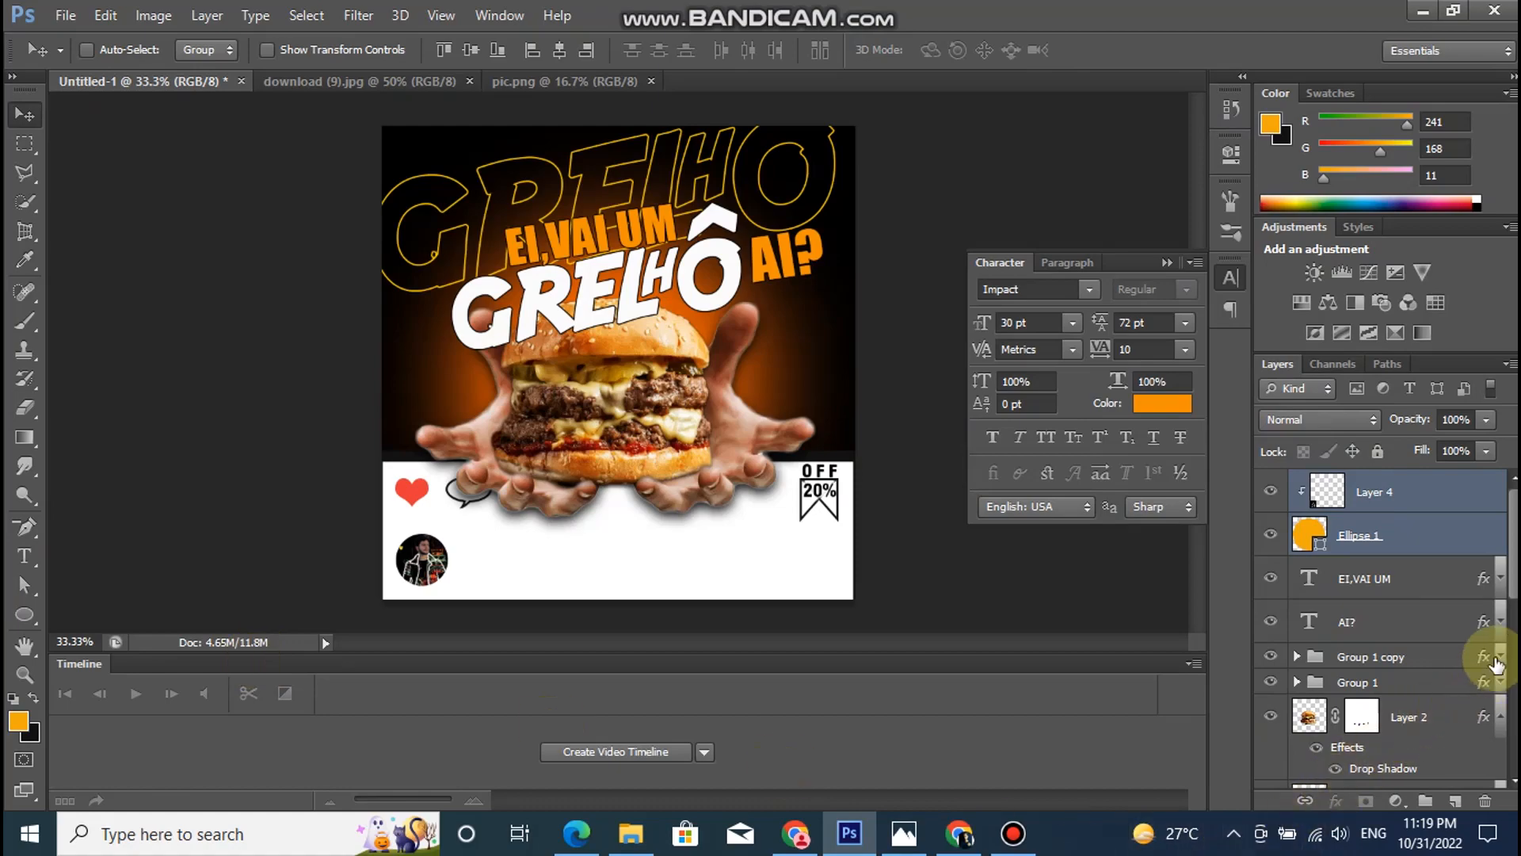
- Duplicate the "20%" text beside the profile picture, change the copy to "mr-graphic-designer" and widen its box to one line
scroll(1475, 666, "down", 5)
left_click(1388, 653)
left_click(1315, 690)
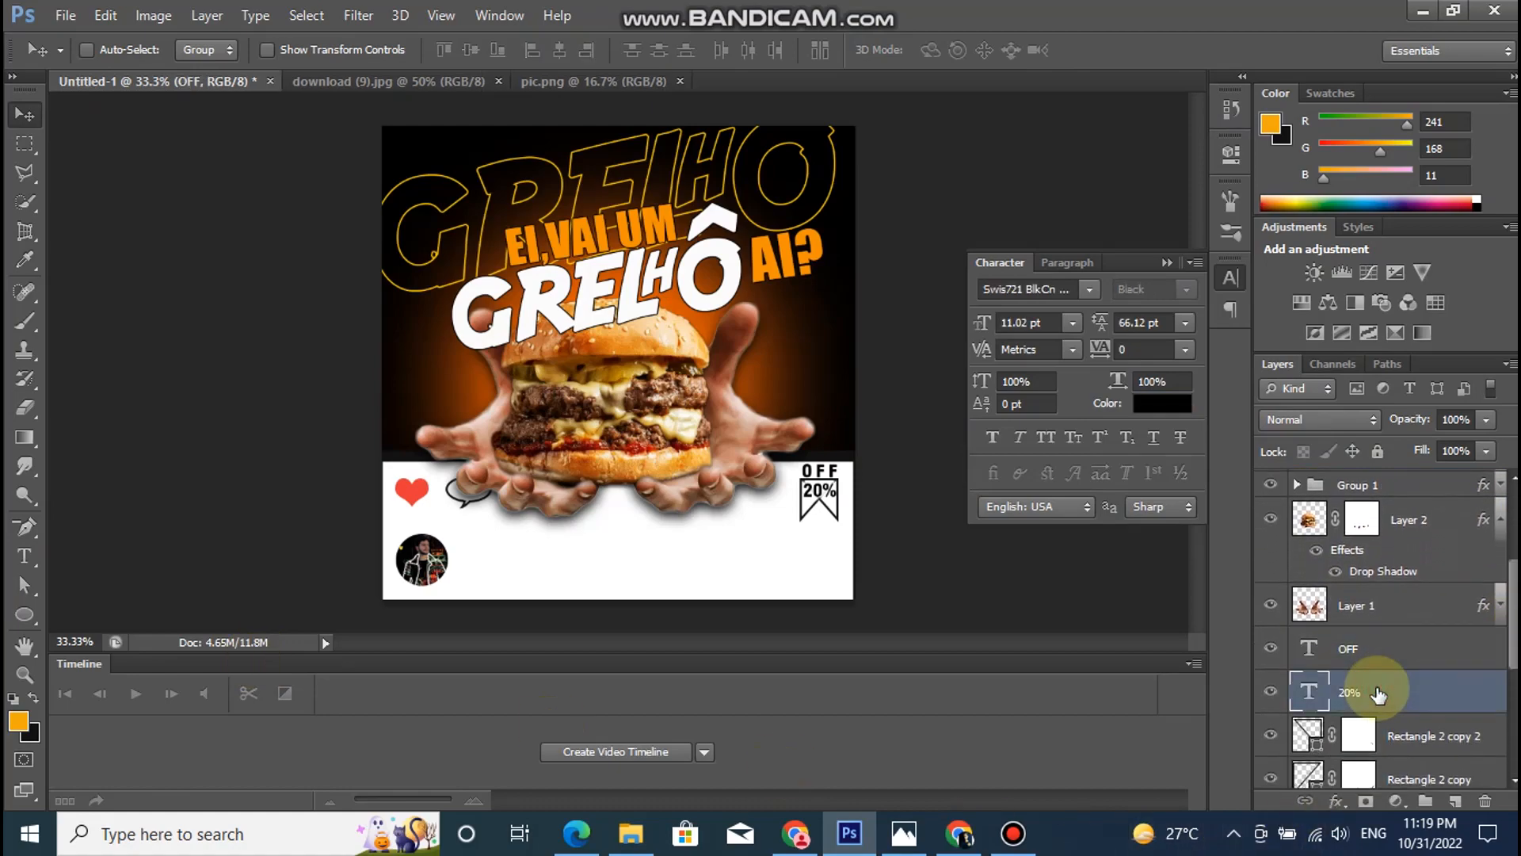
left_click_drag(814, 505, 479, 575)
double_click(1311, 693)
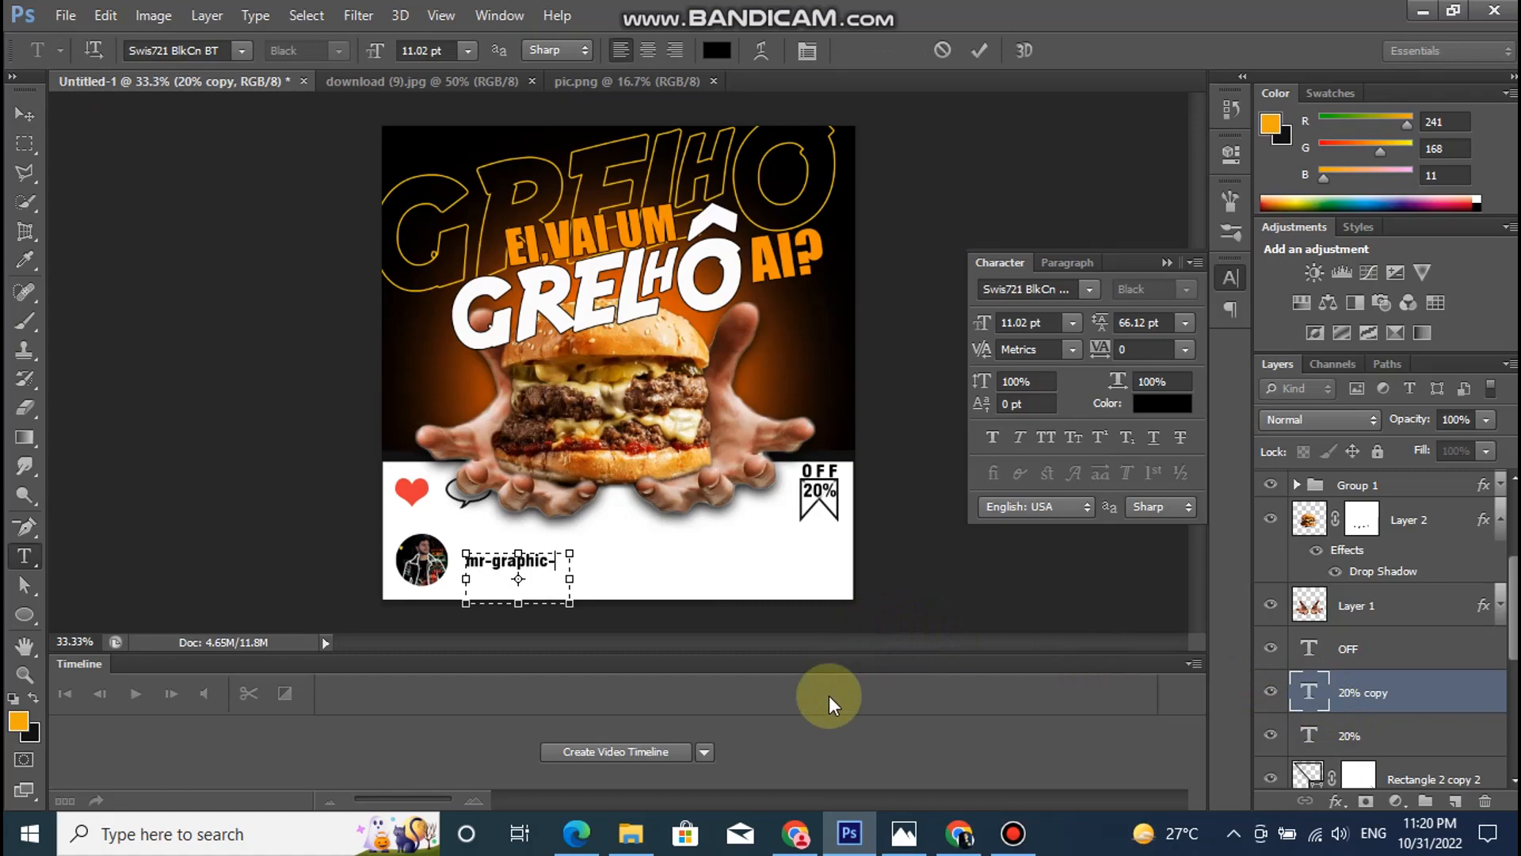
left_click_drag(571, 603, 656, 613)
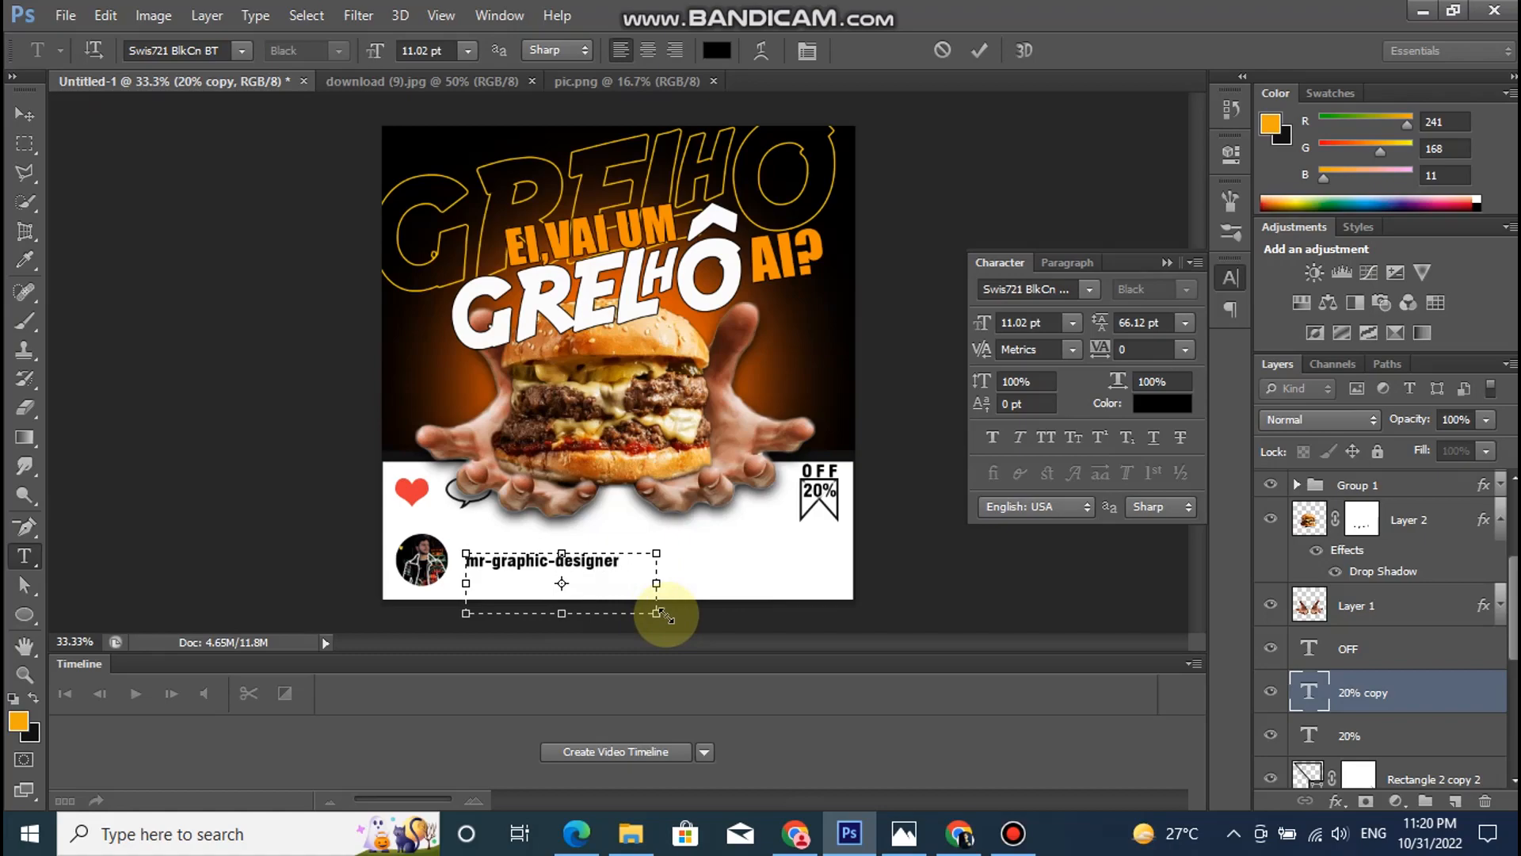
left_click(1319, 694)
key("v")
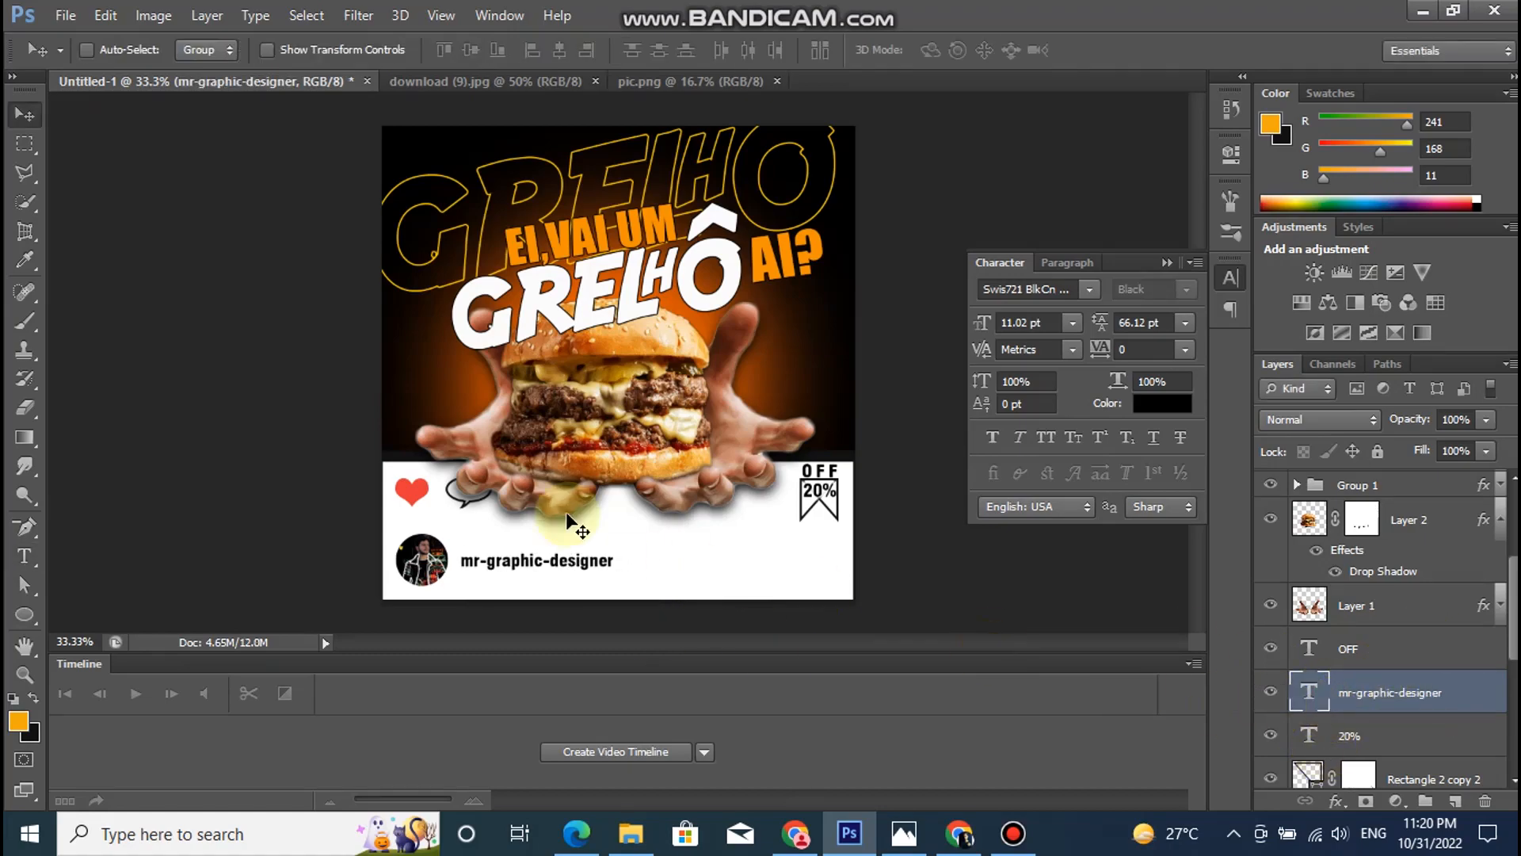
- Duplicate the username text to its right, change the copy to "I will do professional graphic" and widen its box to one line
left_click_drag(580, 562, 745, 556)
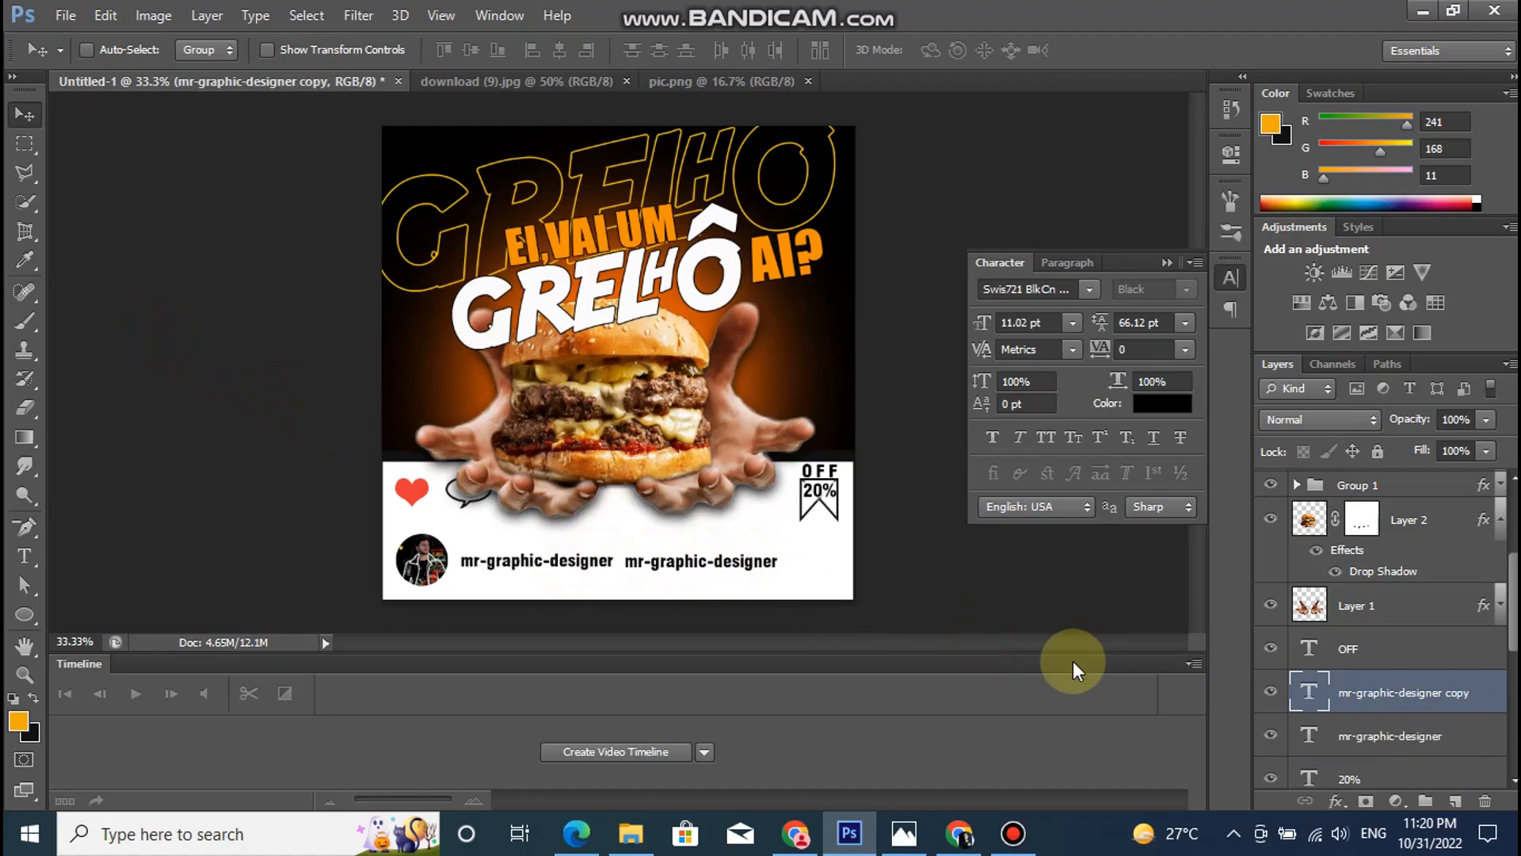
double_click(1310, 689)
key("BackSpace")
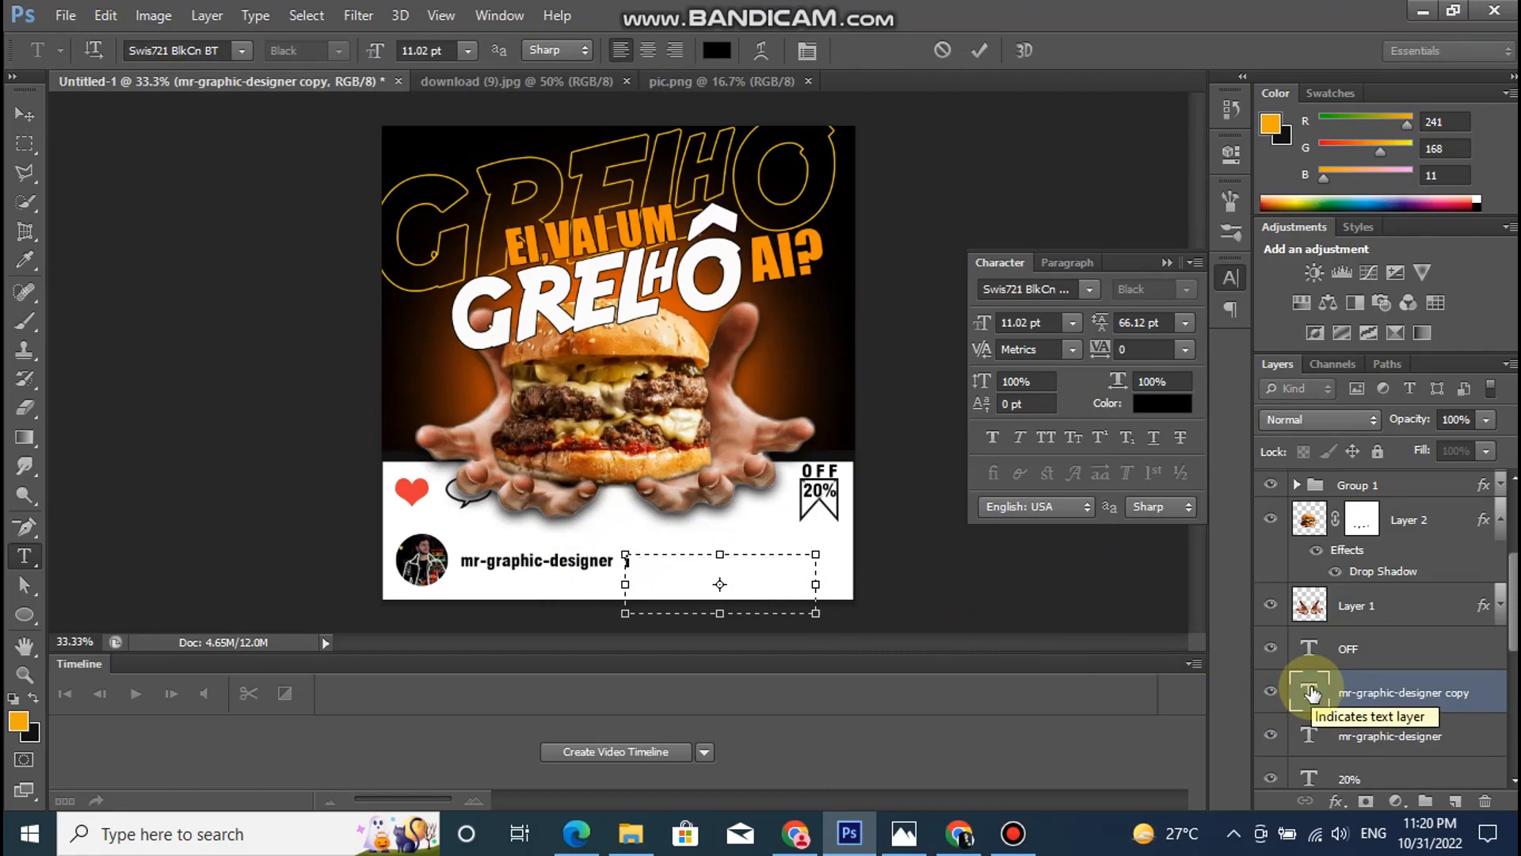
type("iwi")
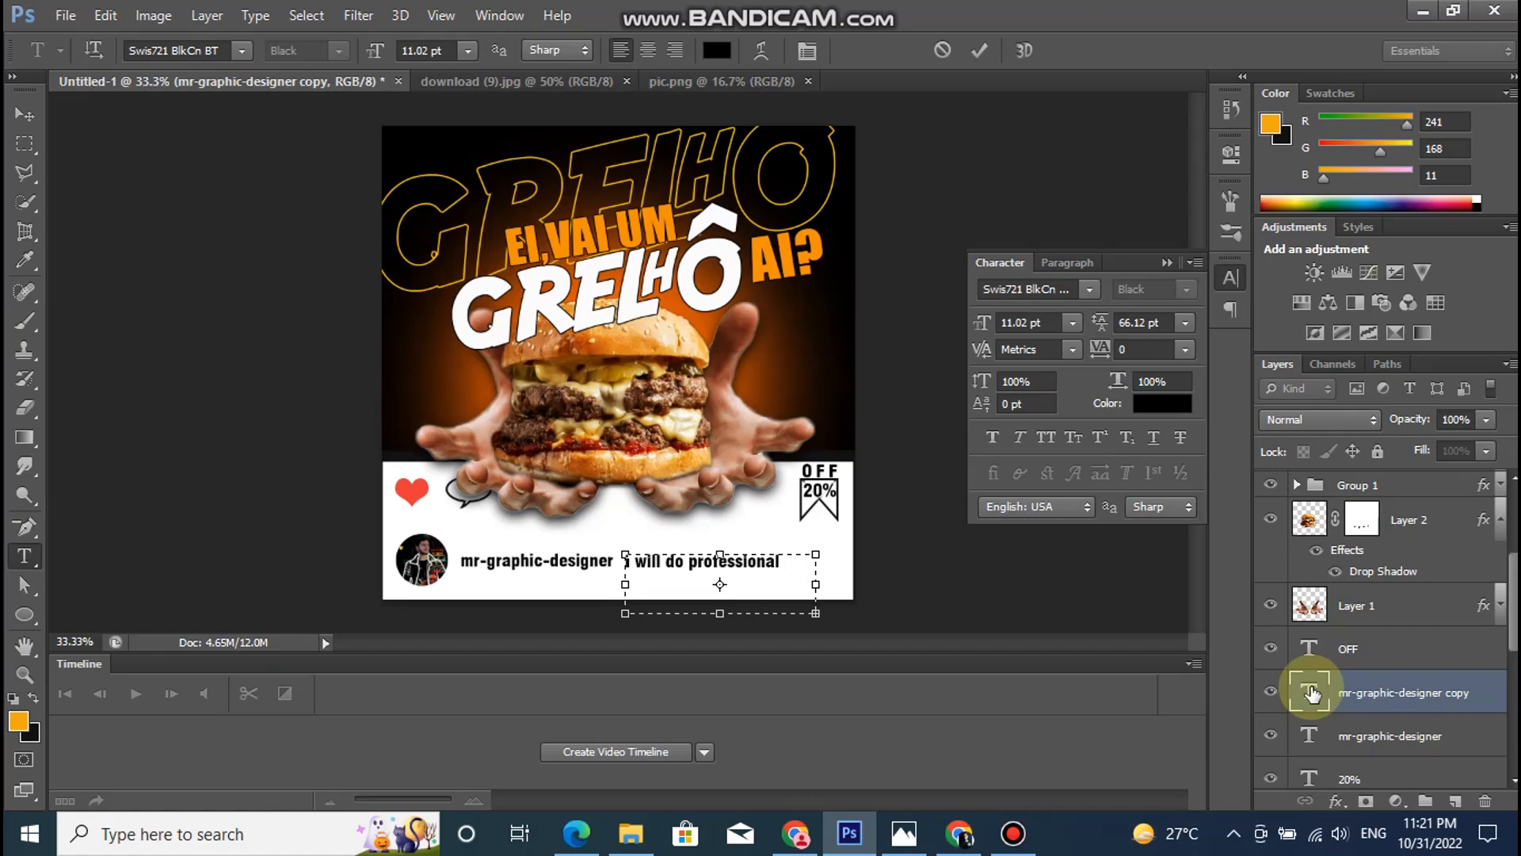
left_click_drag(814, 614, 889, 630)
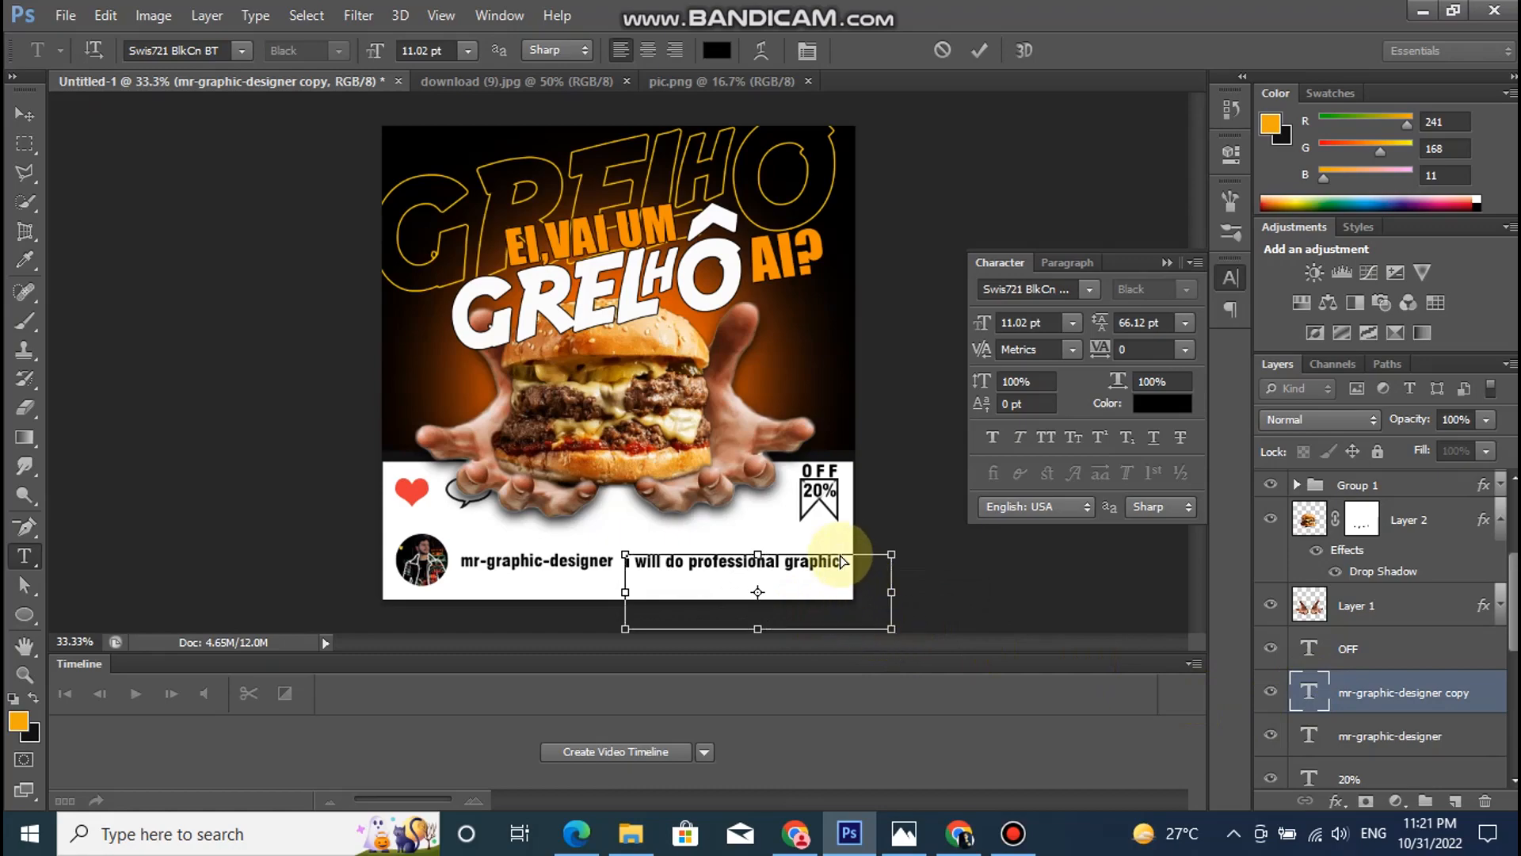
- Set the font of the "I will do professional graphic" text to Swis721 Cn BT
key("ctrl+a")
left_click(241, 50)
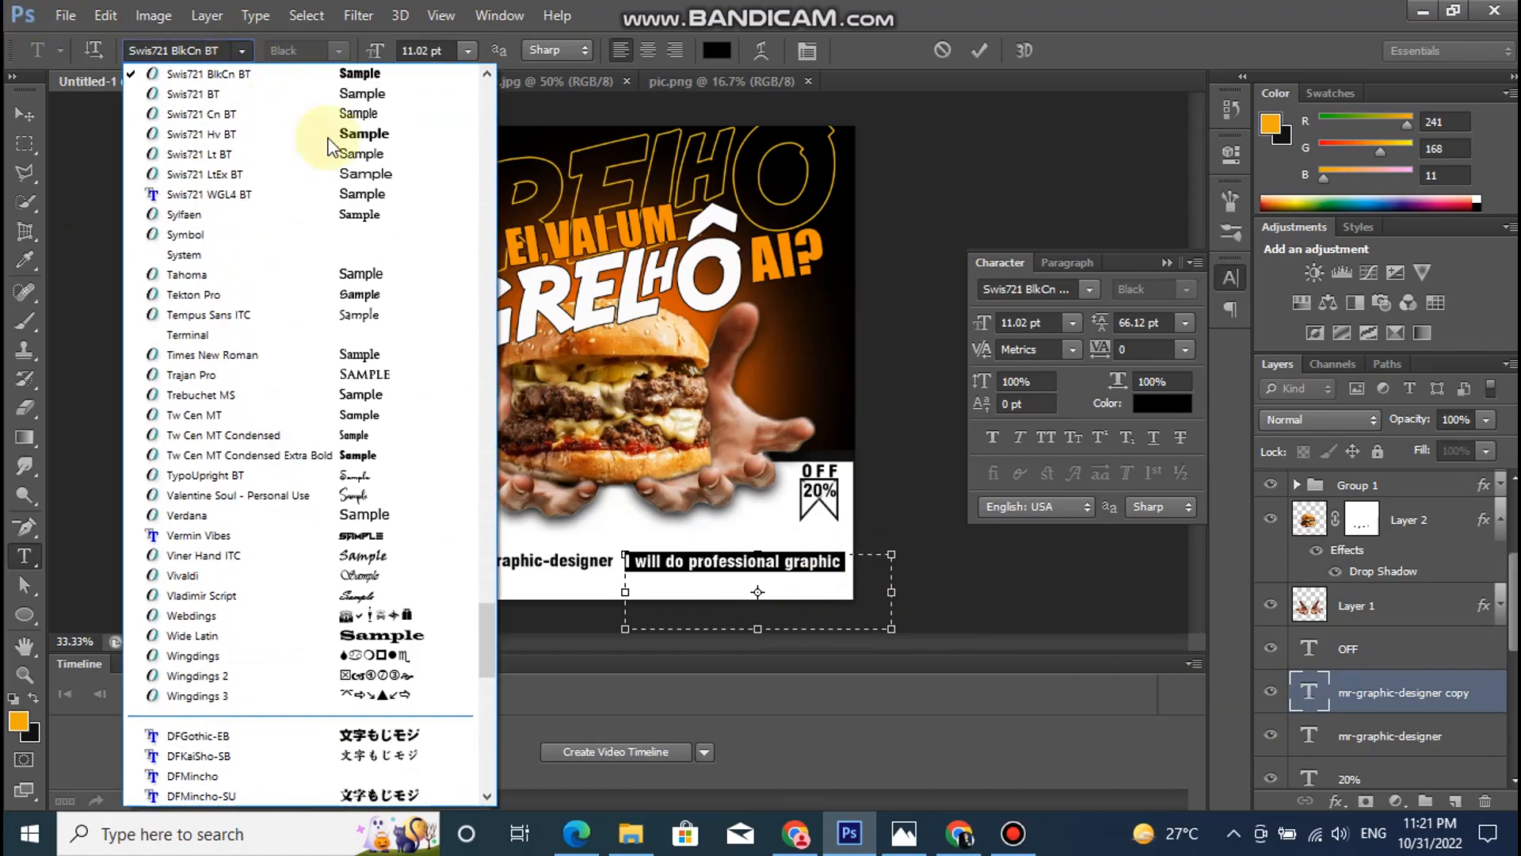
left_click(360, 276)
left_click(243, 50)
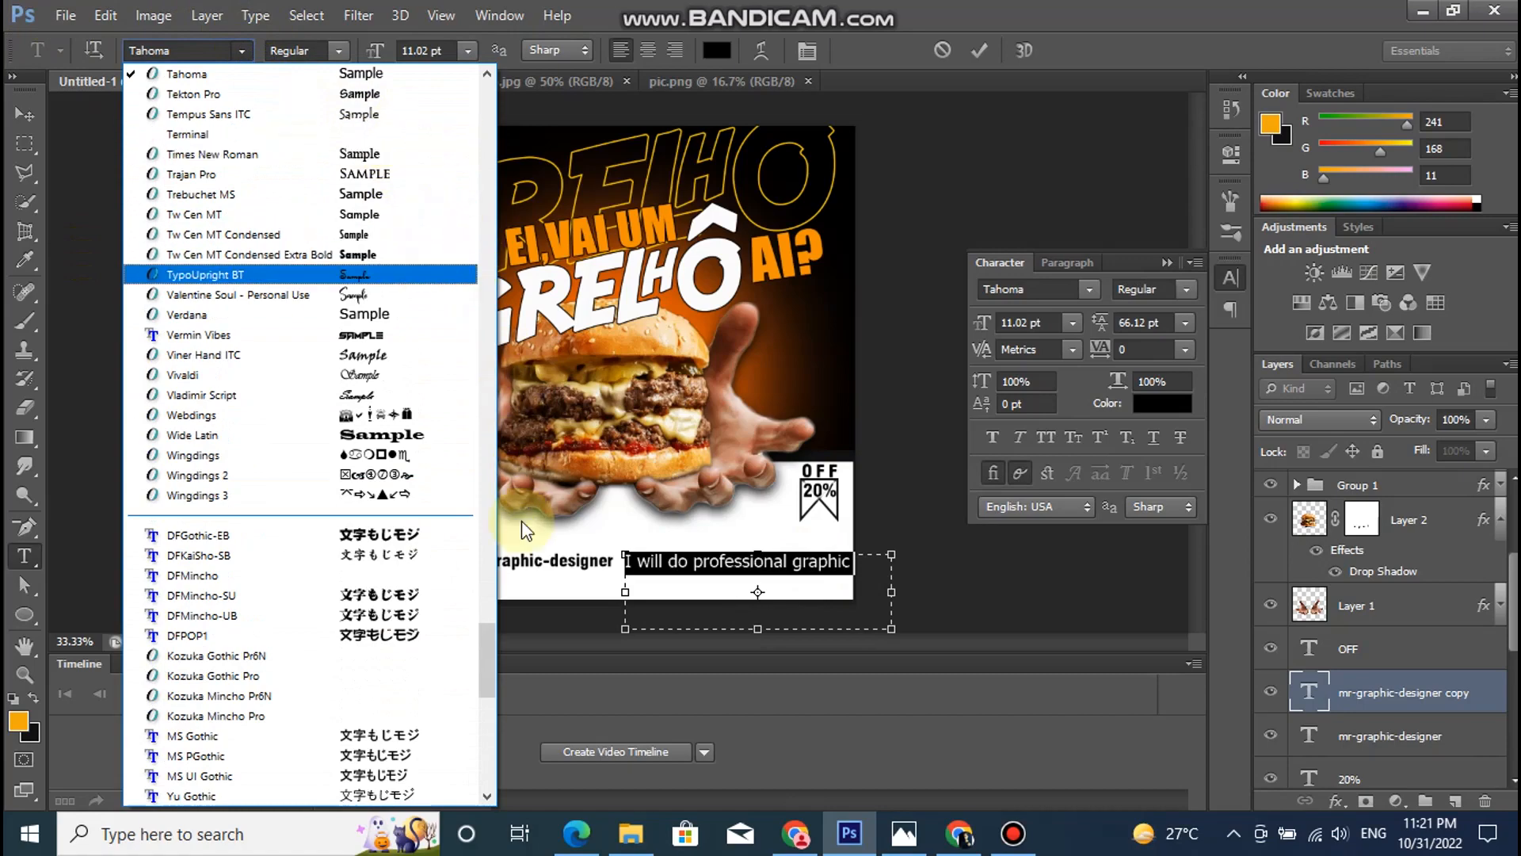
left_click_drag(494, 634, 492, 601)
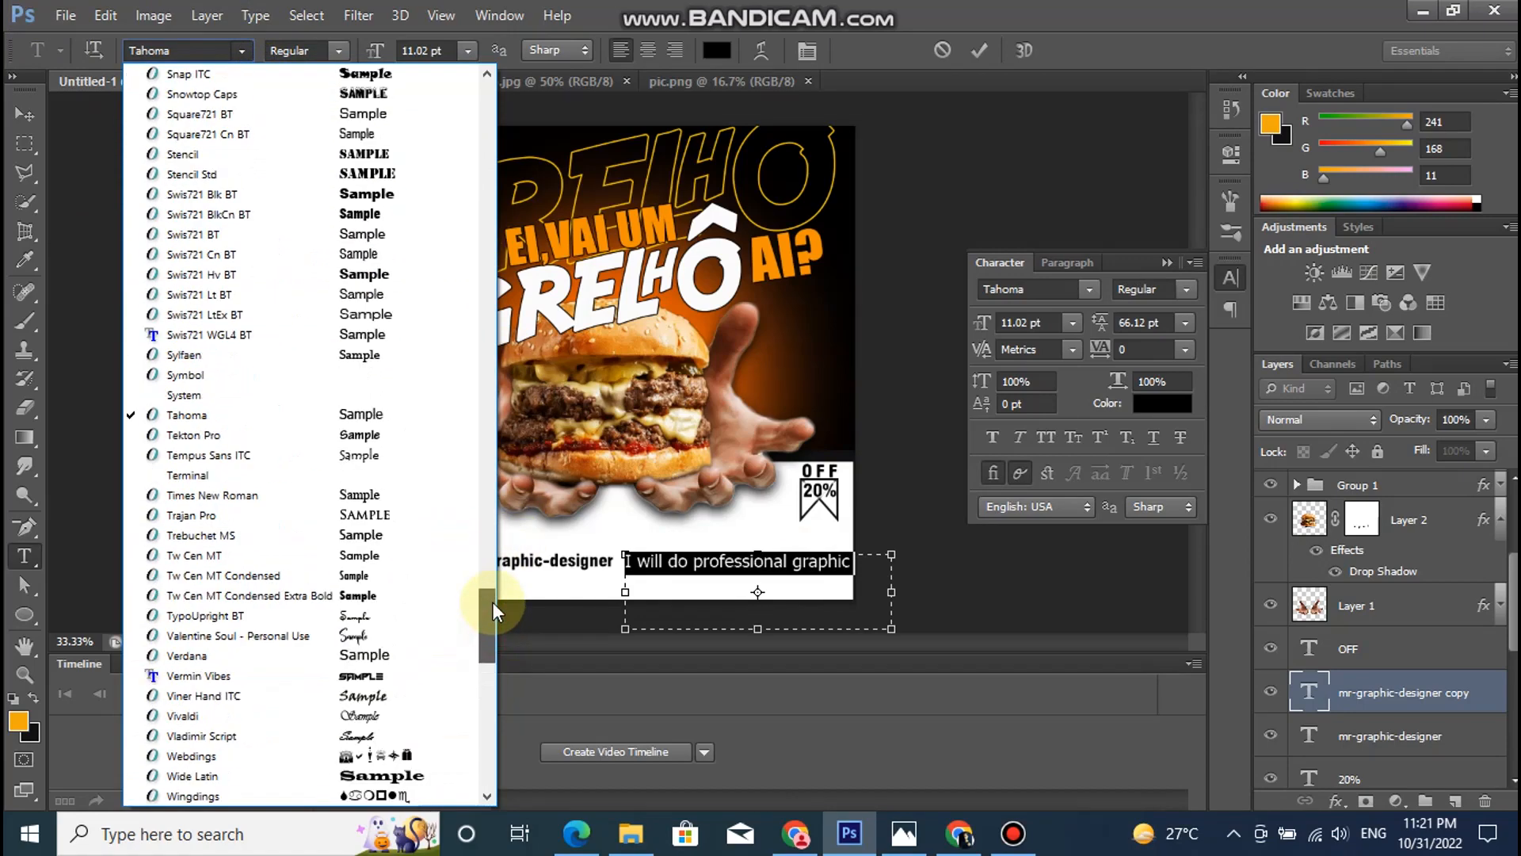
left_click(393, 252)
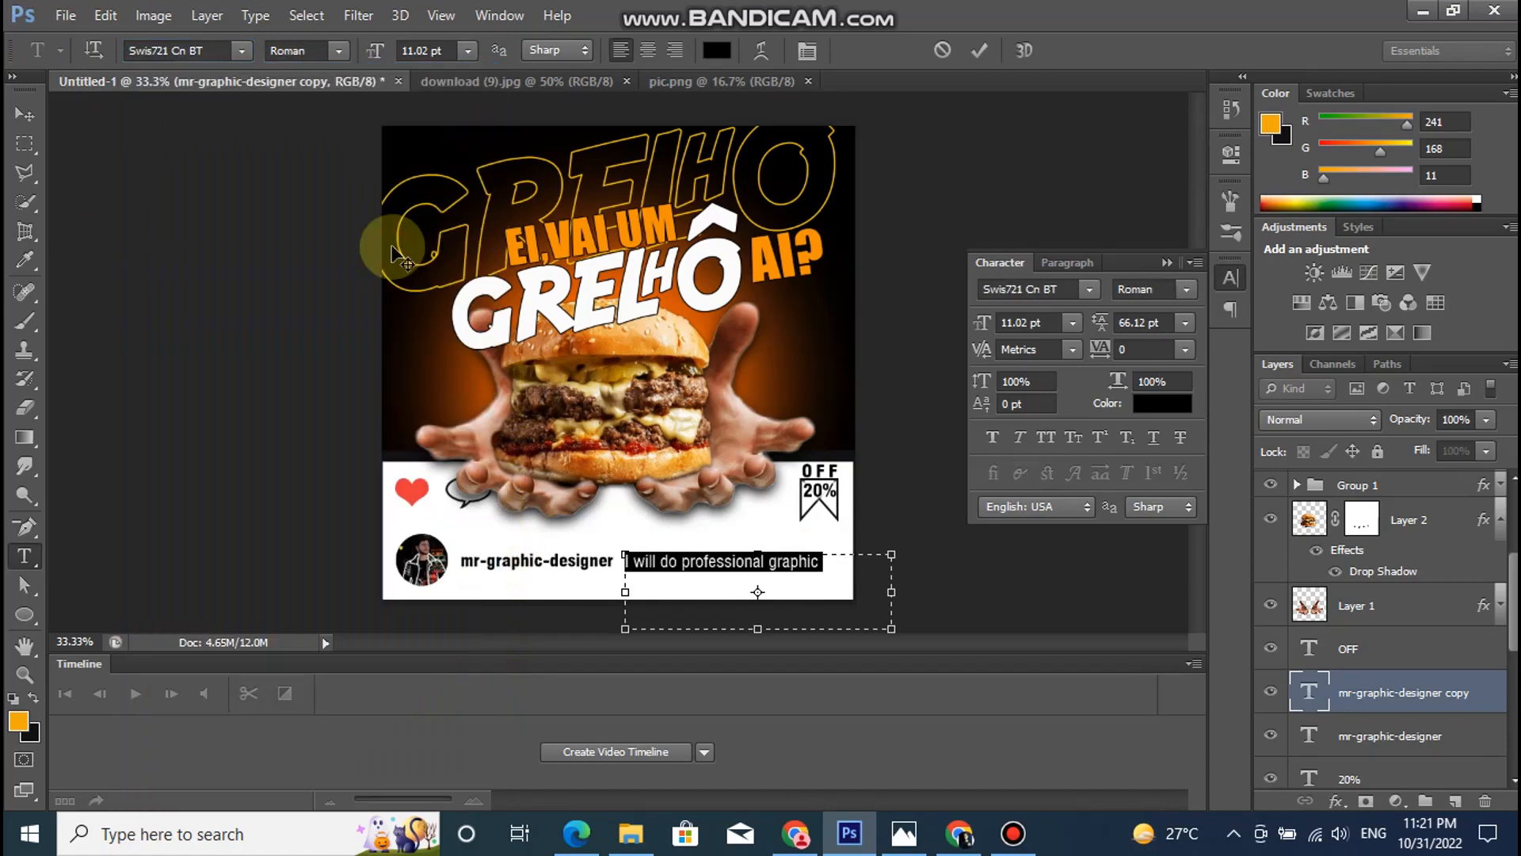
left_click(831, 568)
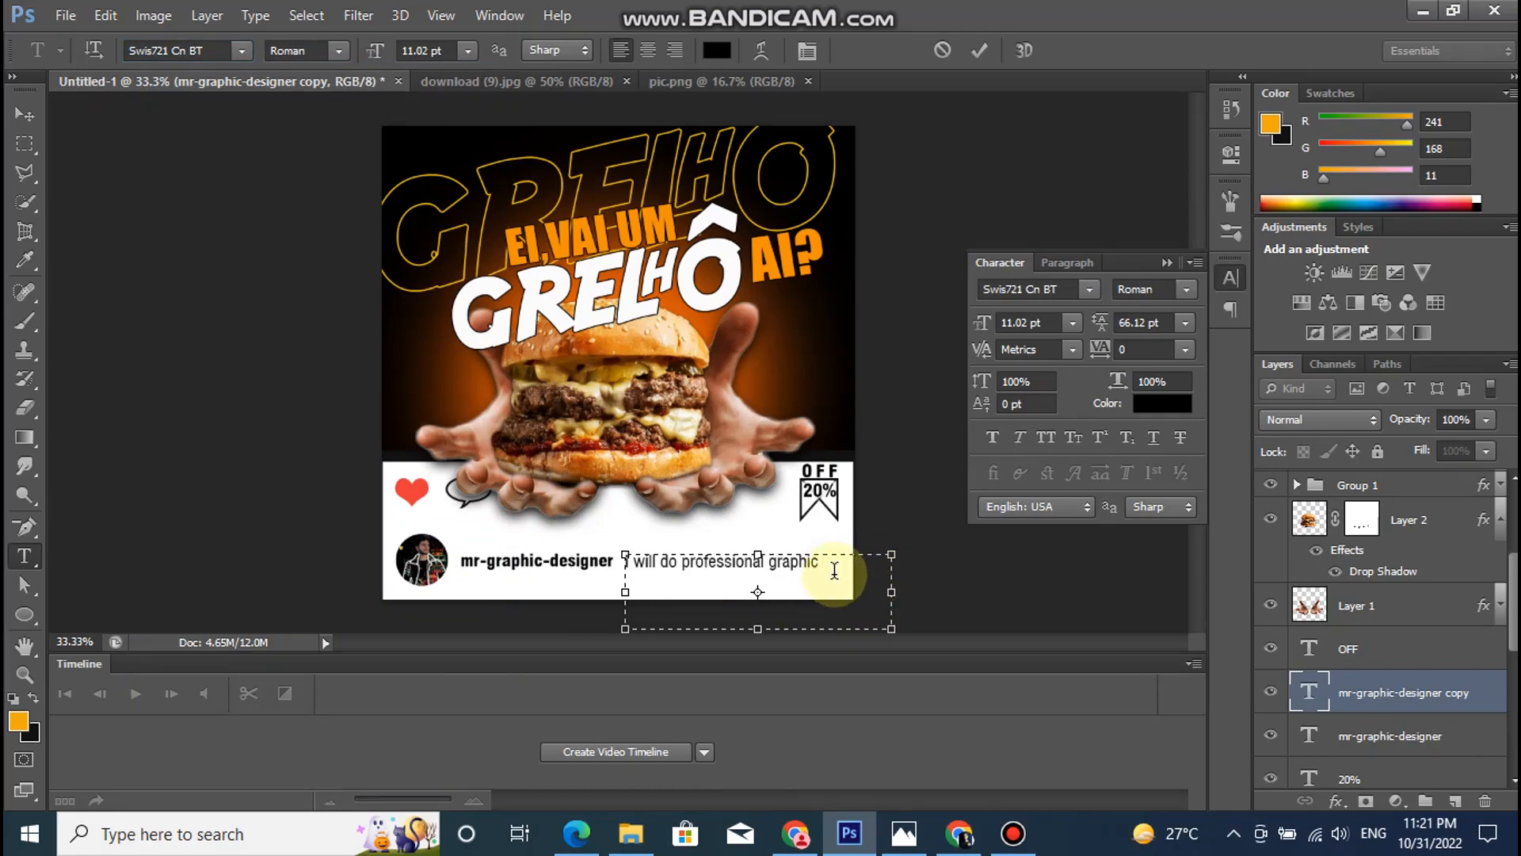
- Set the tracking of the "I will do professional graphic" text to 10
key("ctrl+a")
left_click(1188, 349)
left_click(1160, 586)
left_click(1357, 701)
key("v")
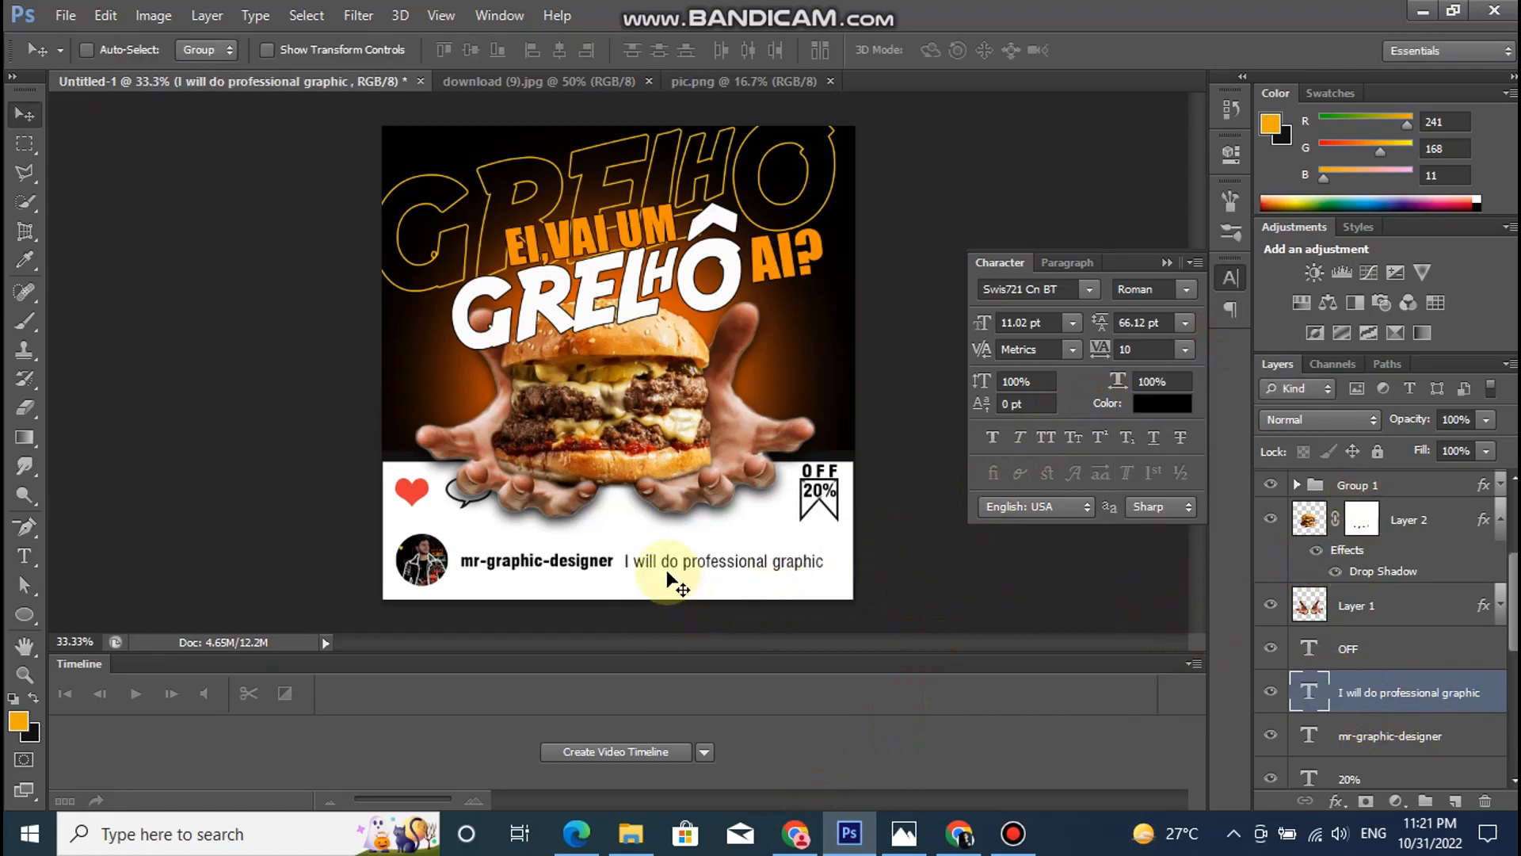
- Duplicate the caption text directly below the username and change the copy to "designing services"
left_click_drag(683, 567, 517, 587)
double_click(1307, 692)
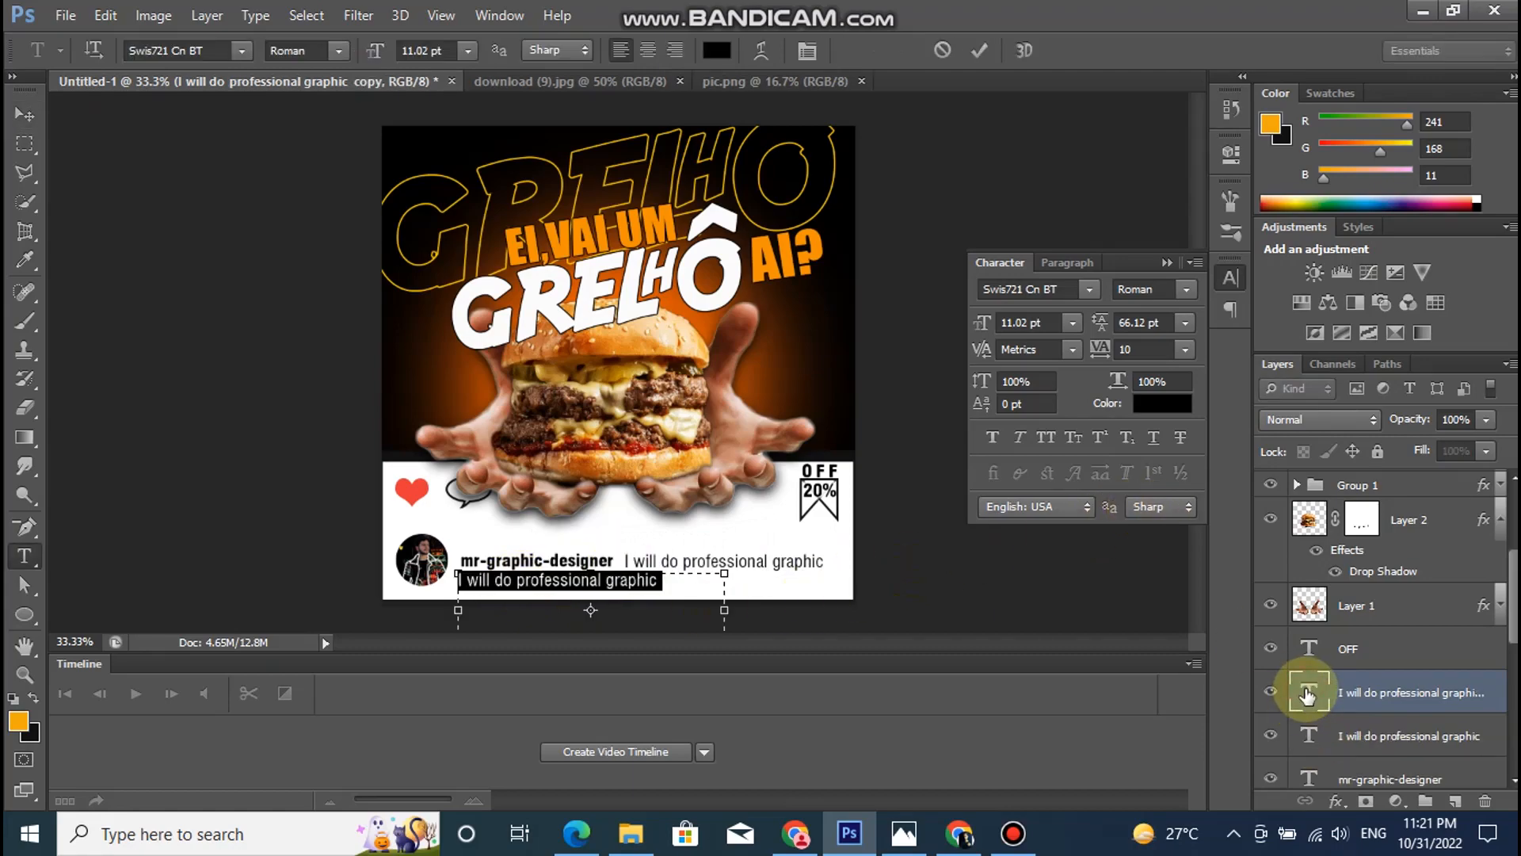
type("de ")
type("ig")
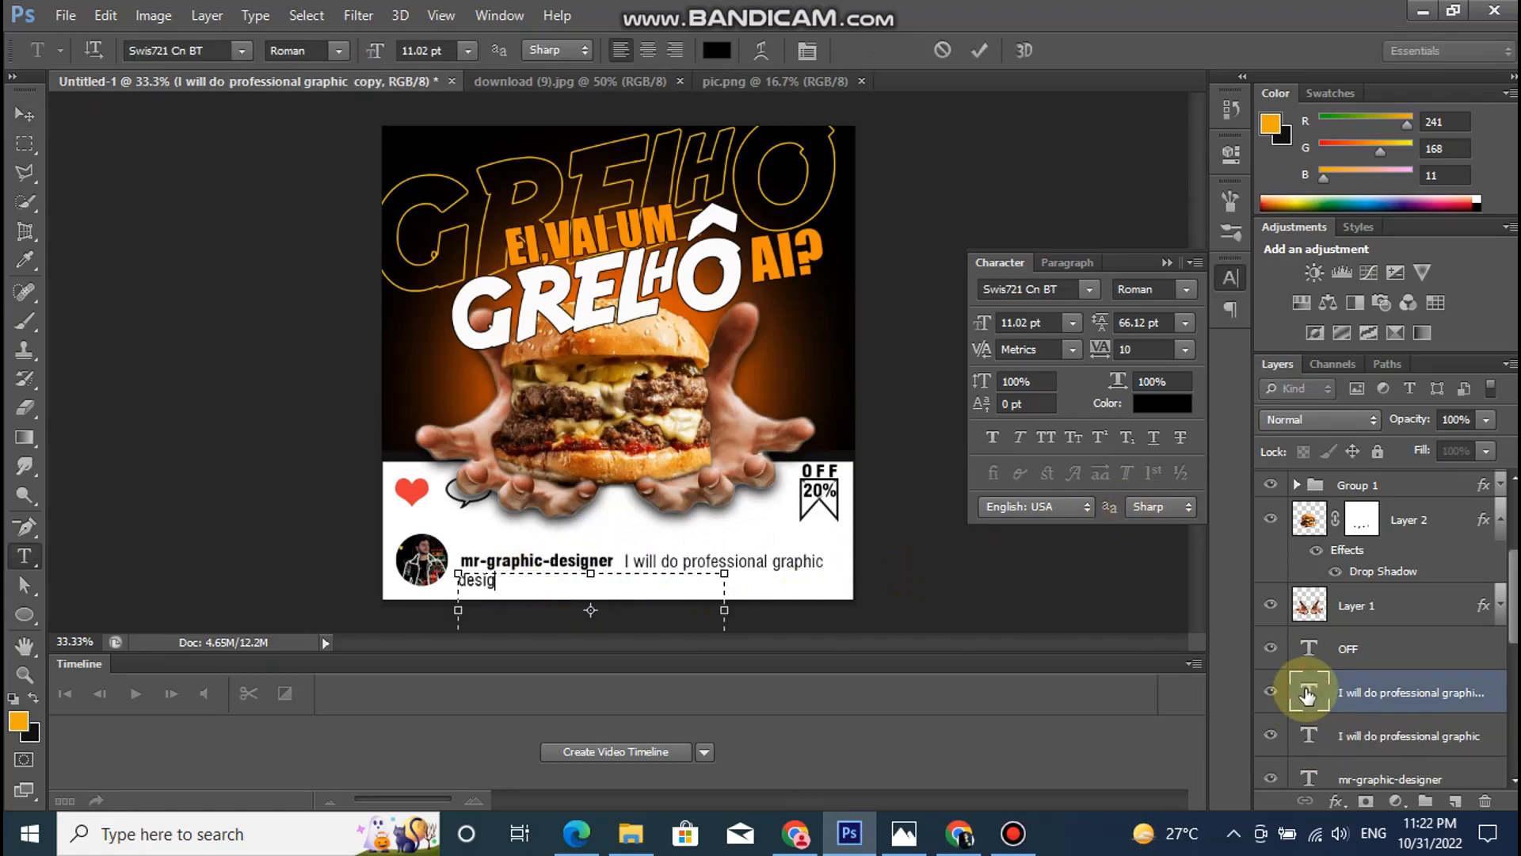
type("ning ser")
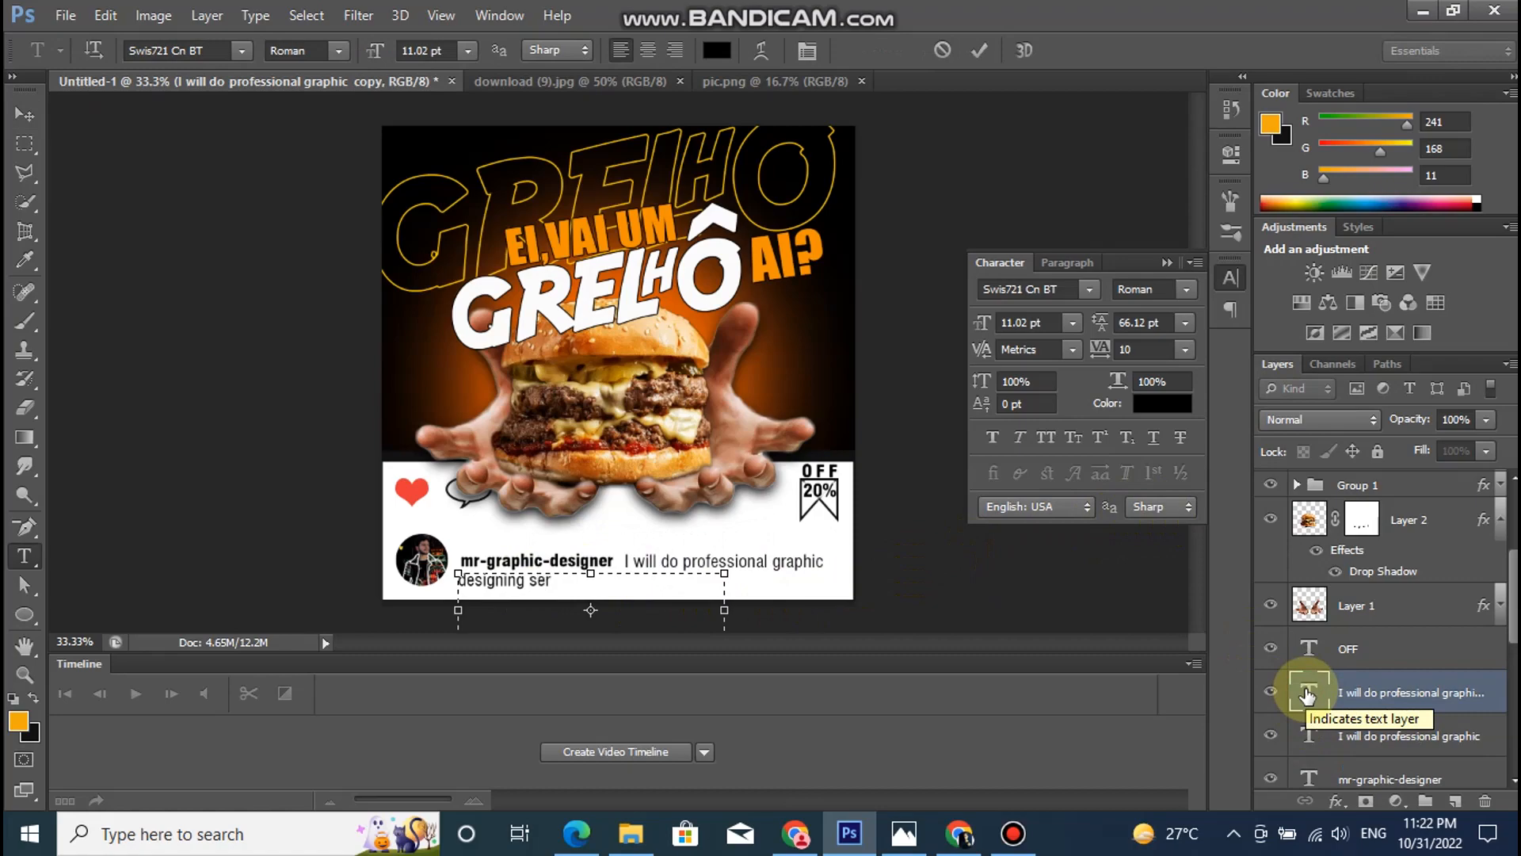
type("vices")
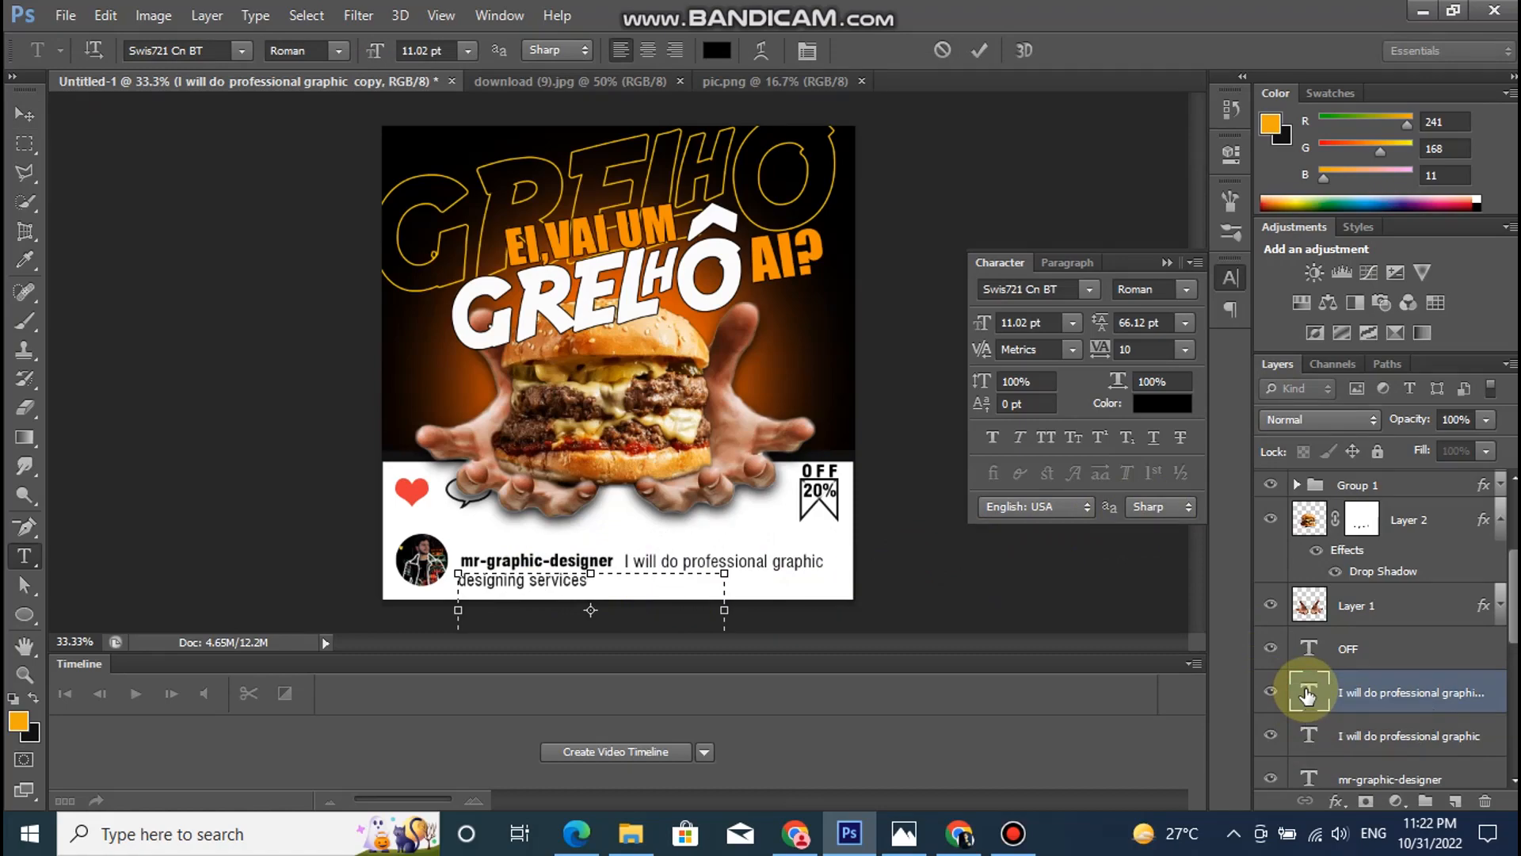
left_click(1354, 697)
key("v")
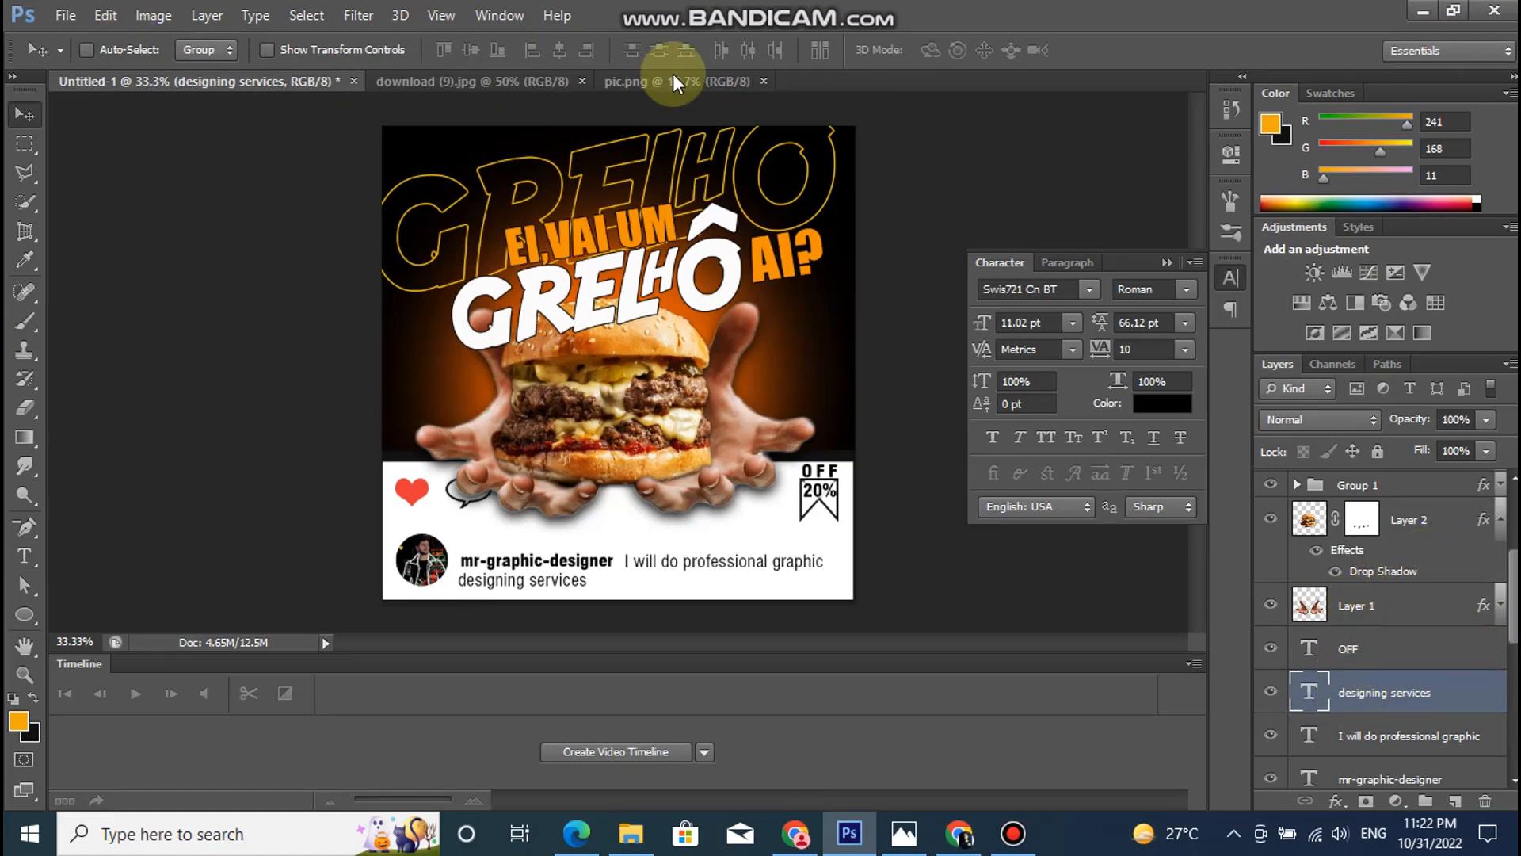
- Open the fire-sparks image "Create the ultimate cottage first aid kit.jpg" and bring it into the poster over the dark background
left_click(65, 15)
left_click(108, 61)
left_click(622, 252)
left_click(1106, 562)
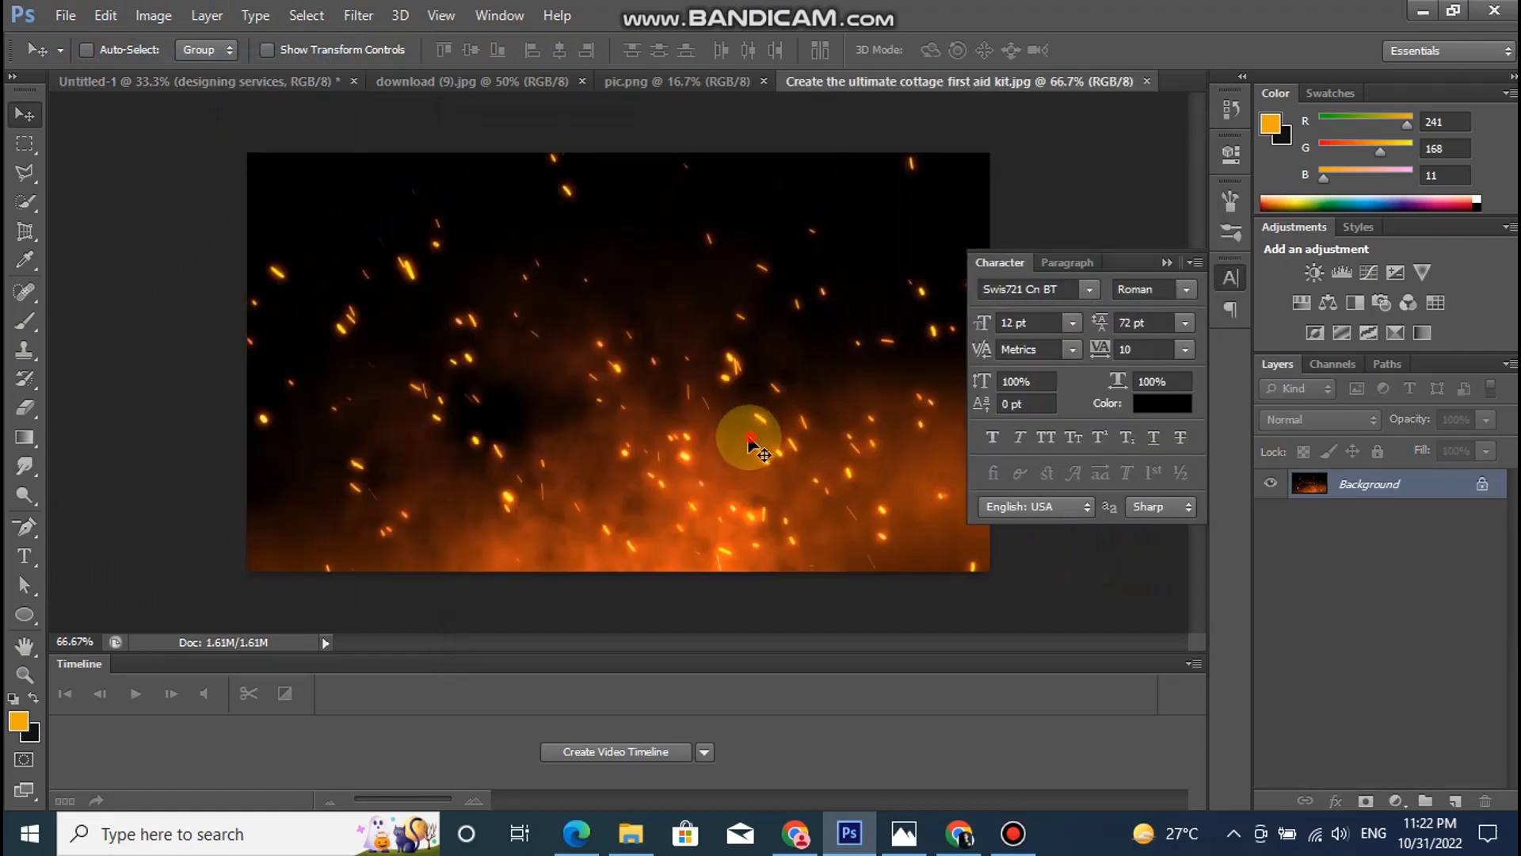
left_click(244, 80)
left_click_drag(244, 81, 838, 433)
- Enlarge the sparks image up and to the left until it spans the poster's width above the white band
key("ctrl+t")
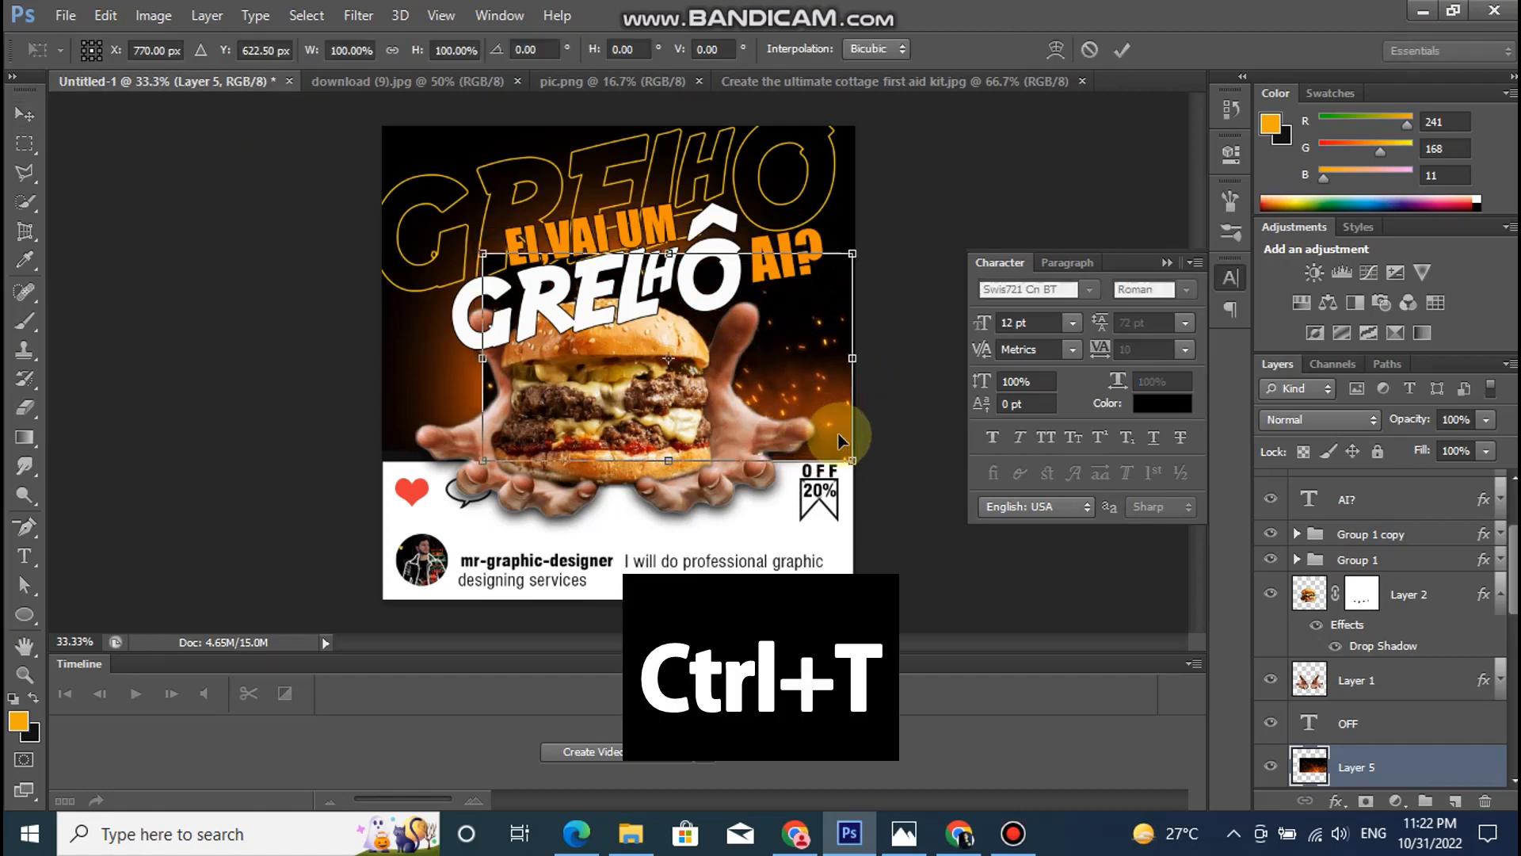
left_click_drag(480, 251, 388, 155)
left_click_drag(848, 191, 833, 167)
key("Return")
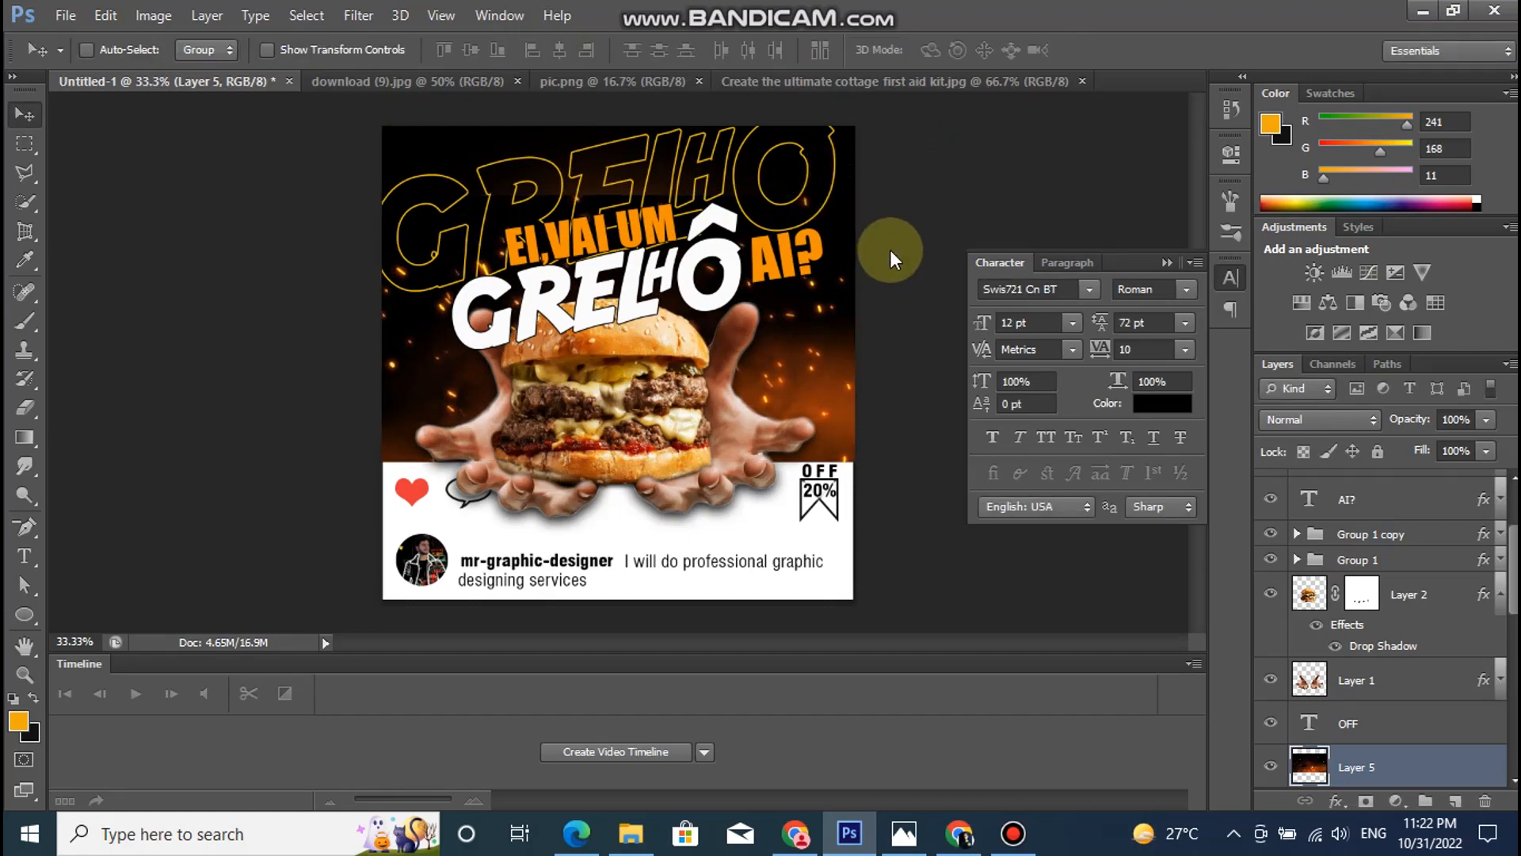
- Blend the sparks layer with Hard Light and move it beneath Layer 3, directly above Gradient Fill 1
left_click(1323, 422)
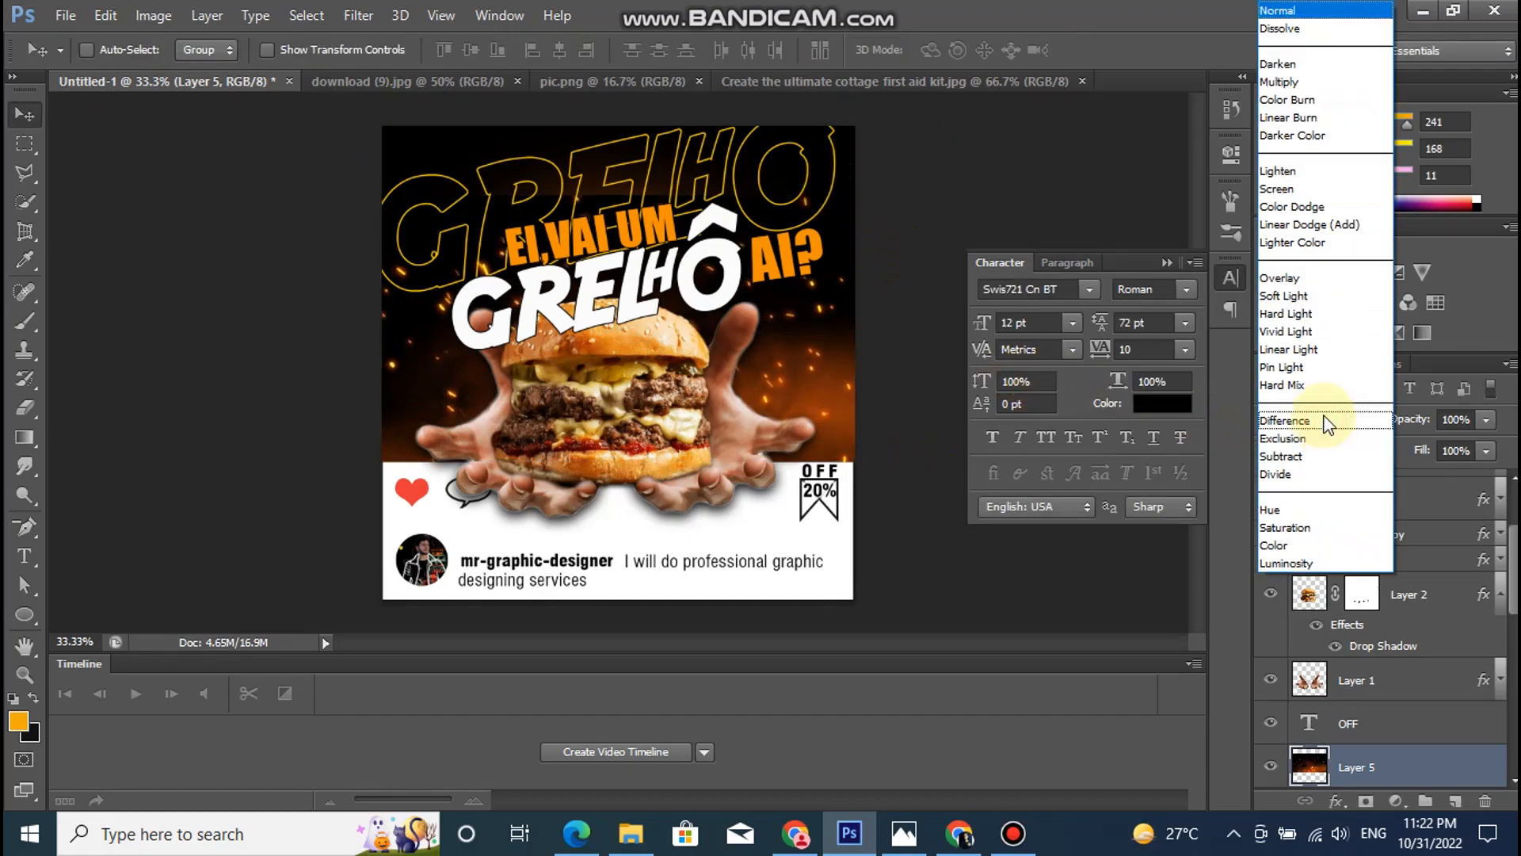
left_click(1311, 316)
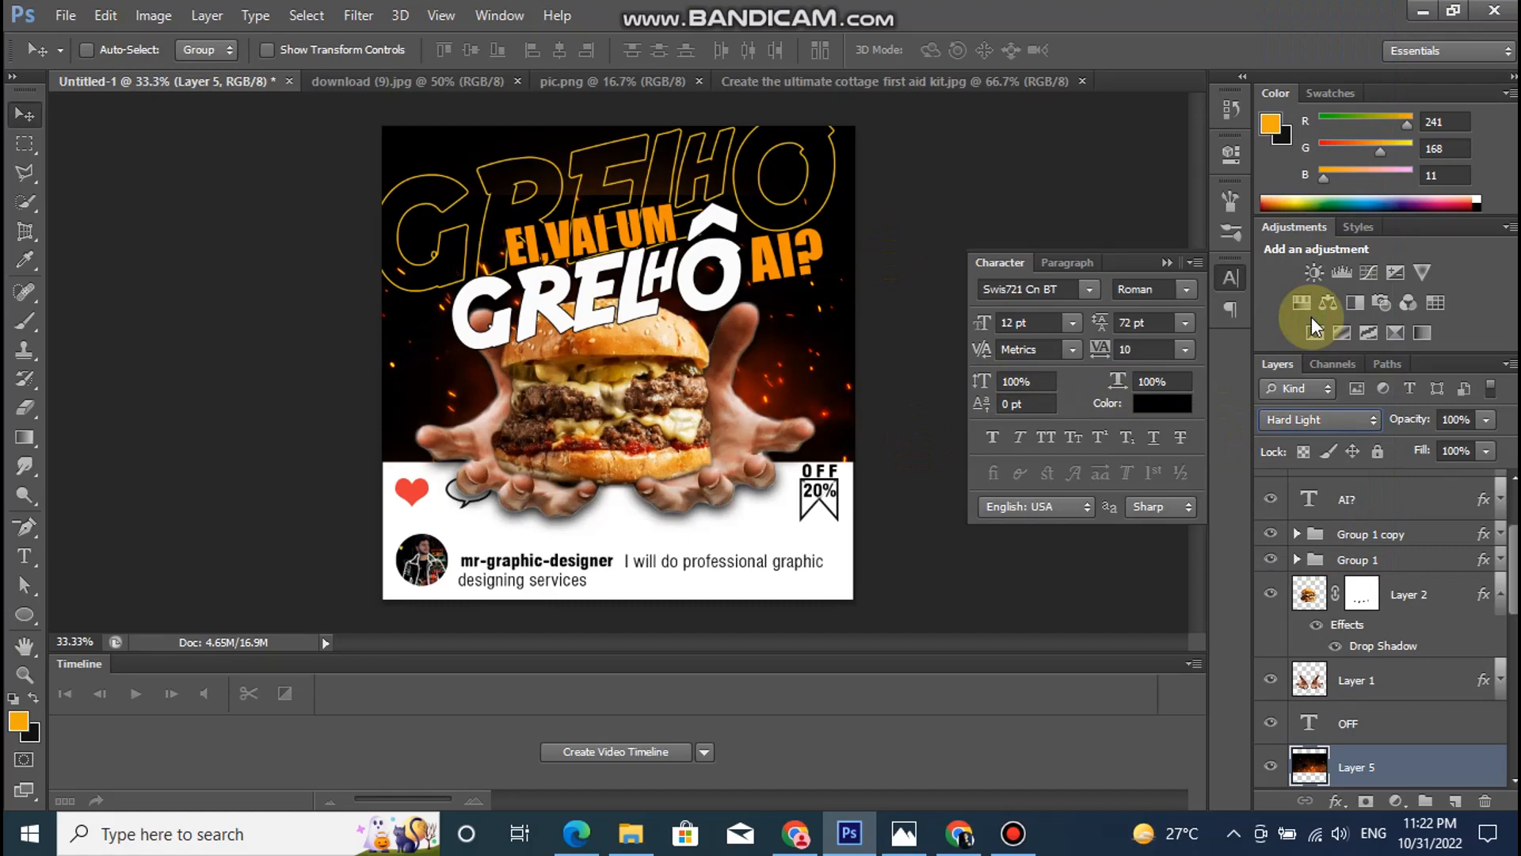
scroll(1387, 634, "down", 5)
left_click_drag(1402, 564, 1405, 717)
left_click_drag(1505, 708, 1398, 697)
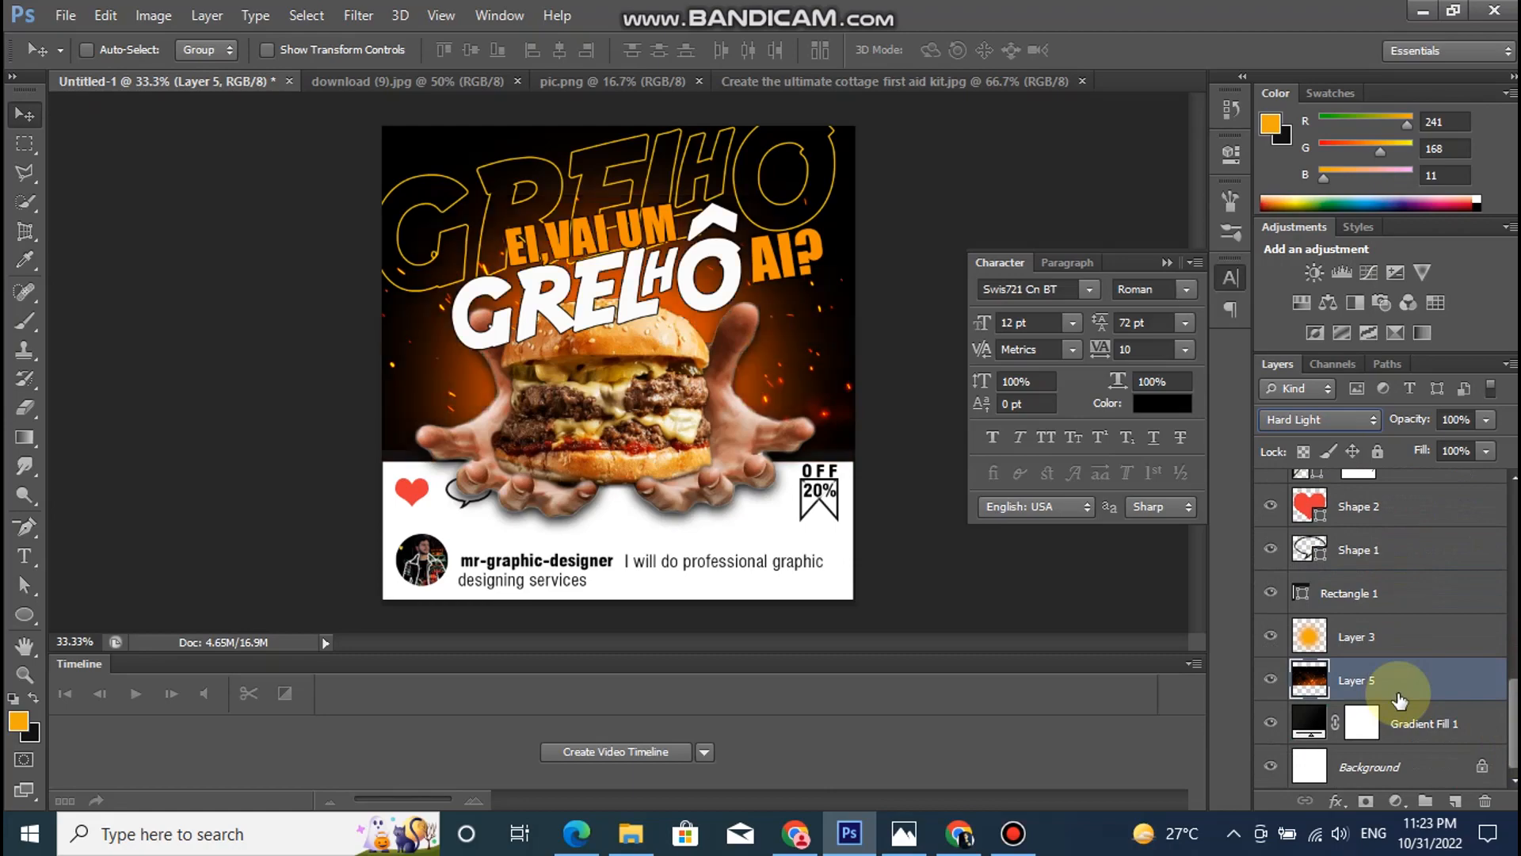
mouse_move(1388, 686)
left_mouse_down()
mouse_move(1388, 634)
mouse_move(1372, 695)
left_mouse_up()
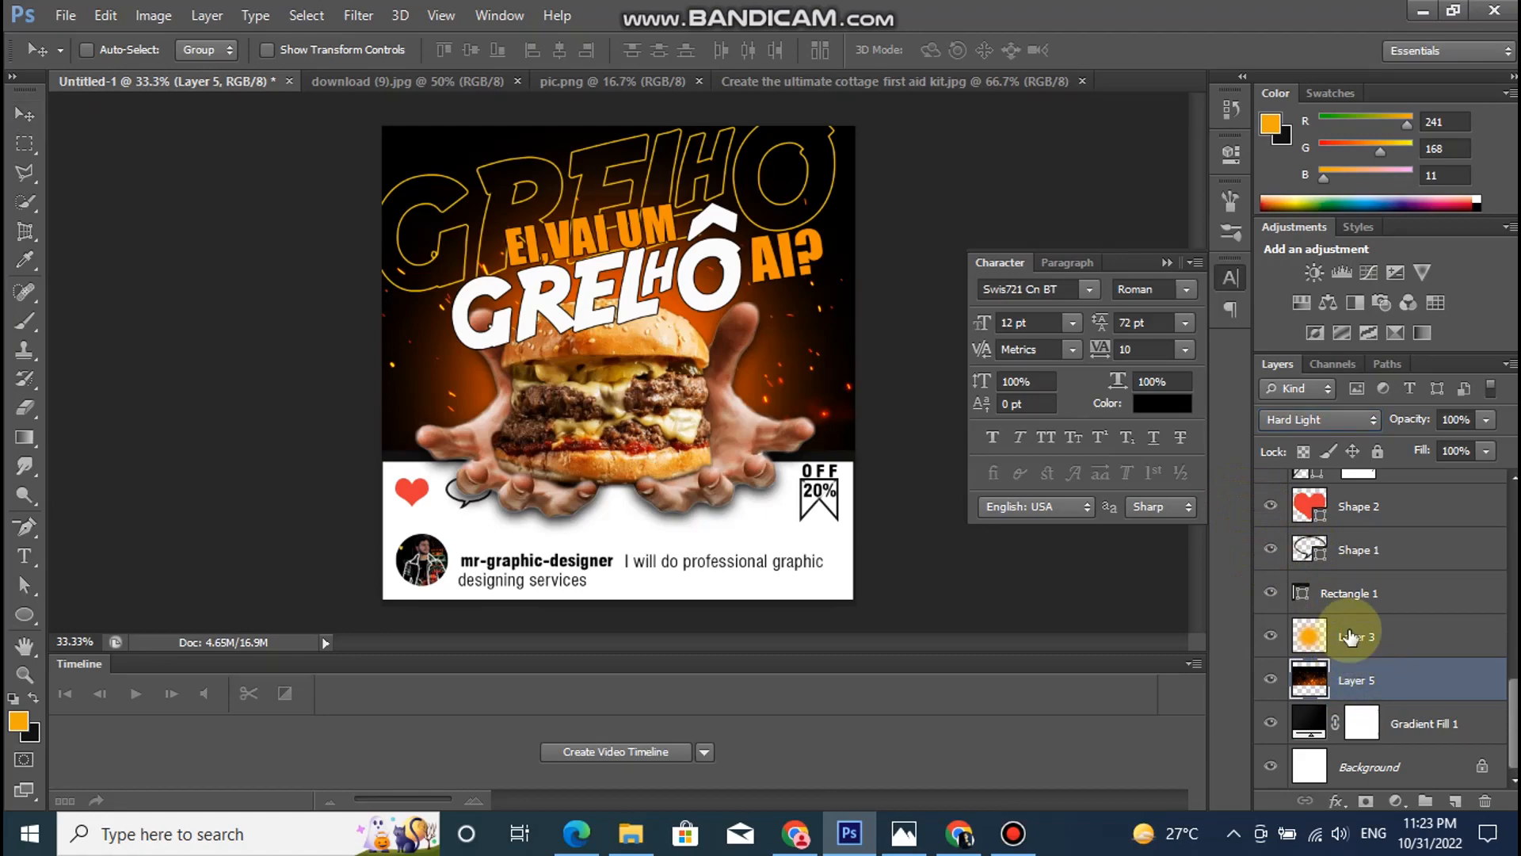
- Stretch the sparks layer to about 102% width and 130% height so it reaches past the poster's top edge
key("ctrl+t")
left_click_drag(377, 190, 365, 111)
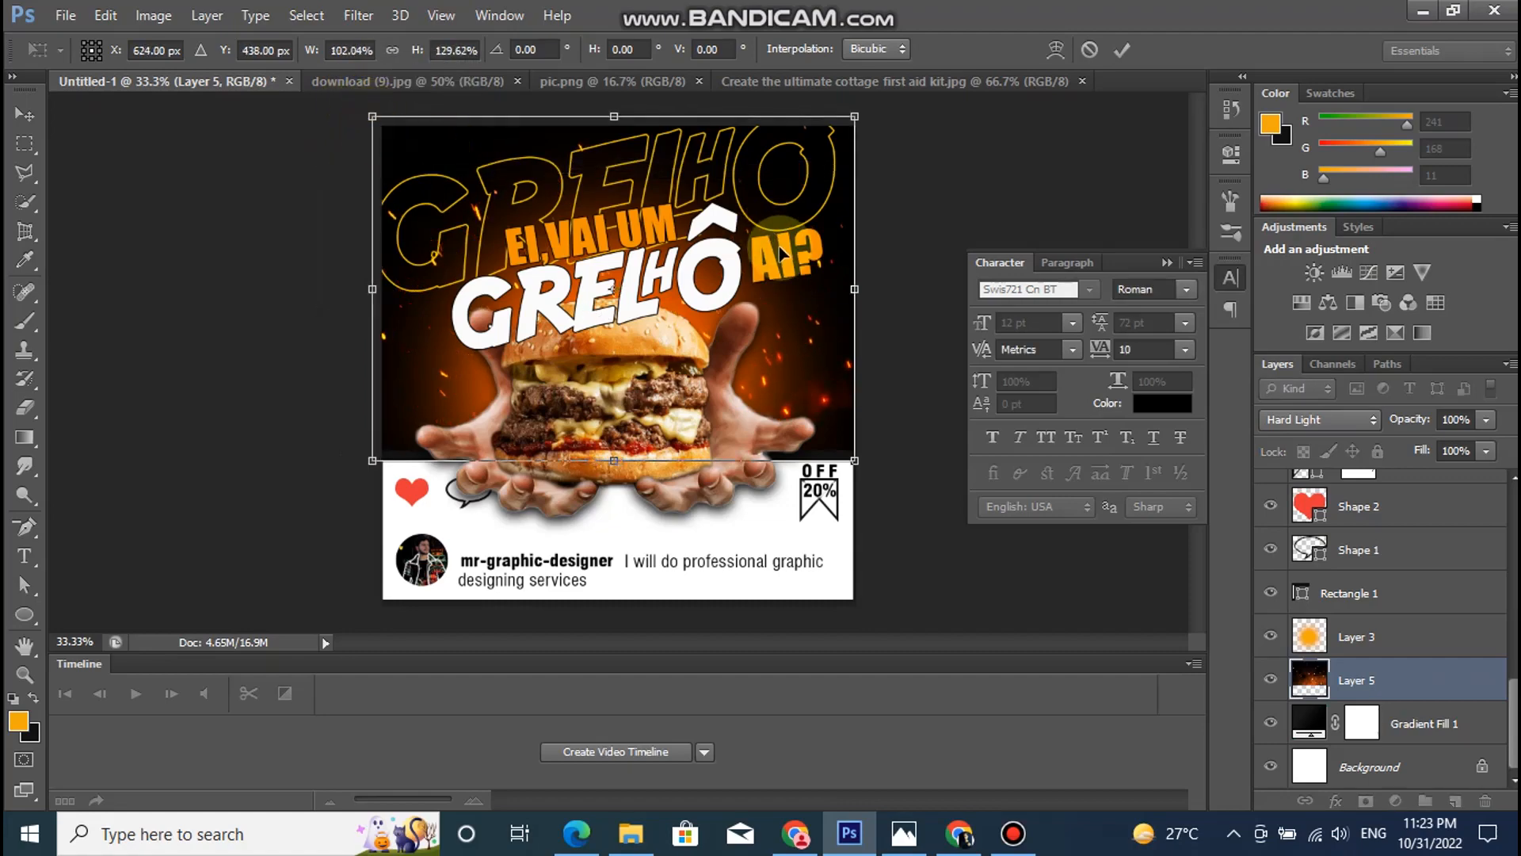